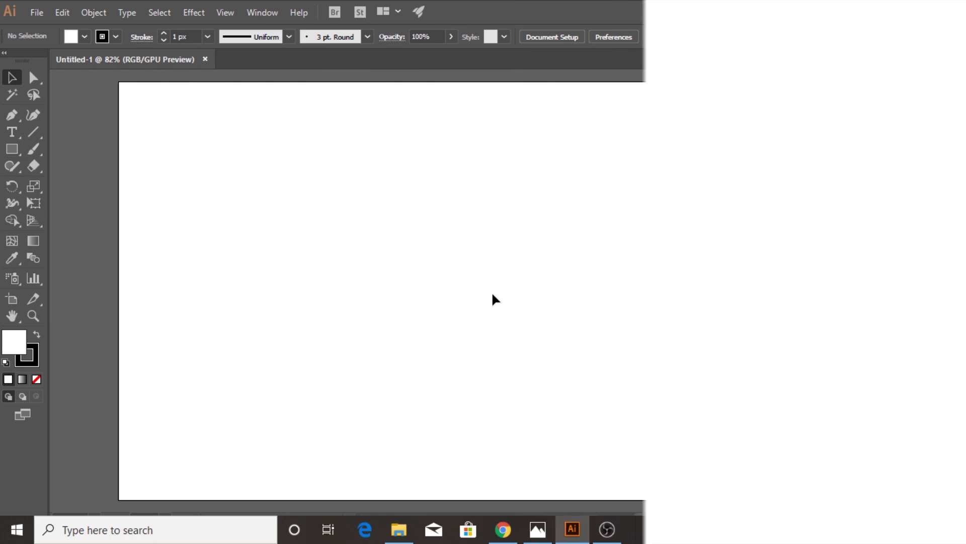
# Draw a perfect circle near the page centre and a horizontal line across its middle.
pyautogui.moveTo(12, 153); pyautogui.dragTo(44, 182)
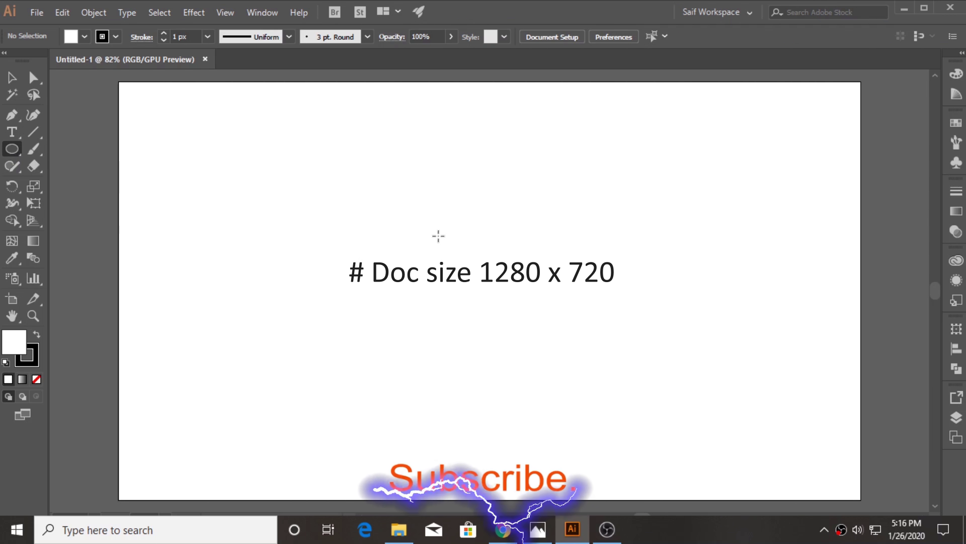
pyautogui.moveTo(441, 235); pyautogui.dragTo(558, 336)
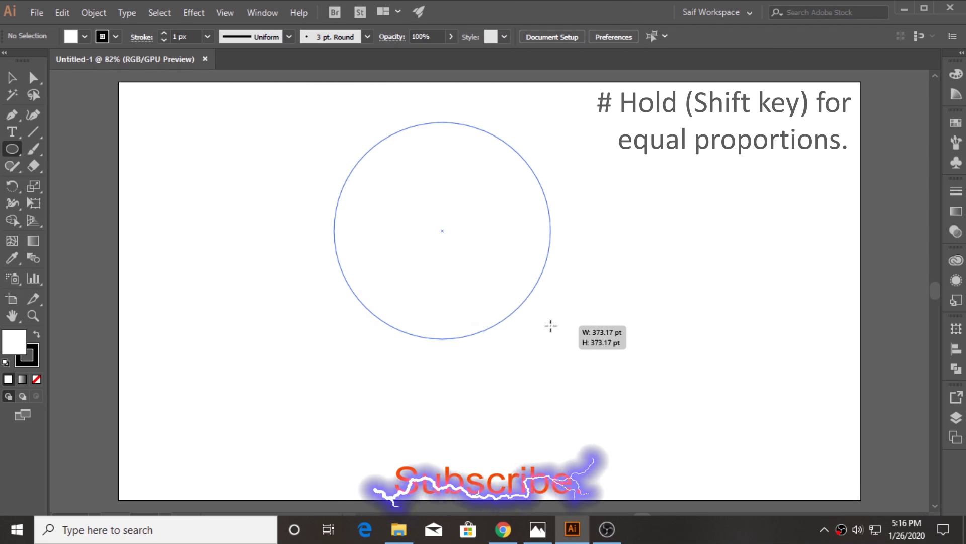
pyautogui.click(12, 115)
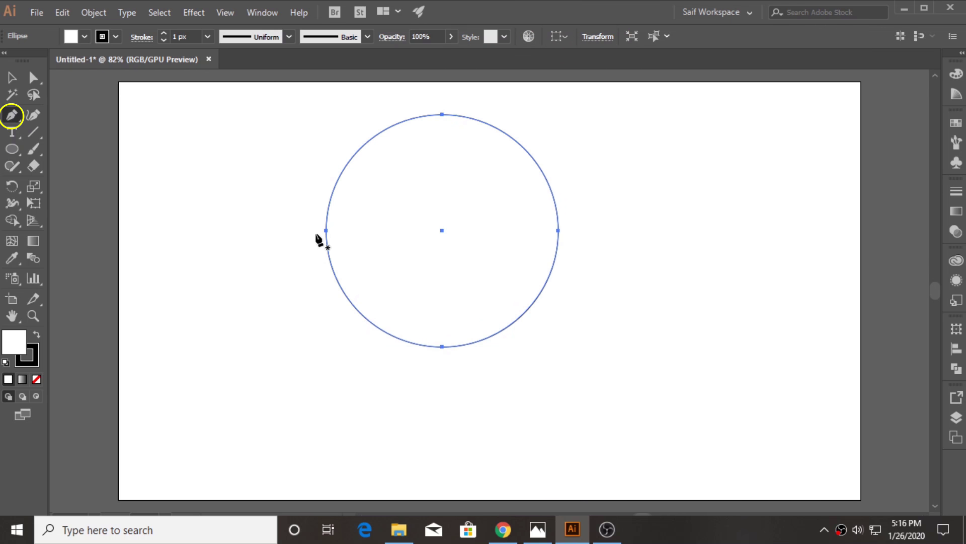
pyautogui.click(314, 231)
pyautogui.keyDown('shift'); pyautogui.click(622, 231); pyautogui.keyUp('shift')
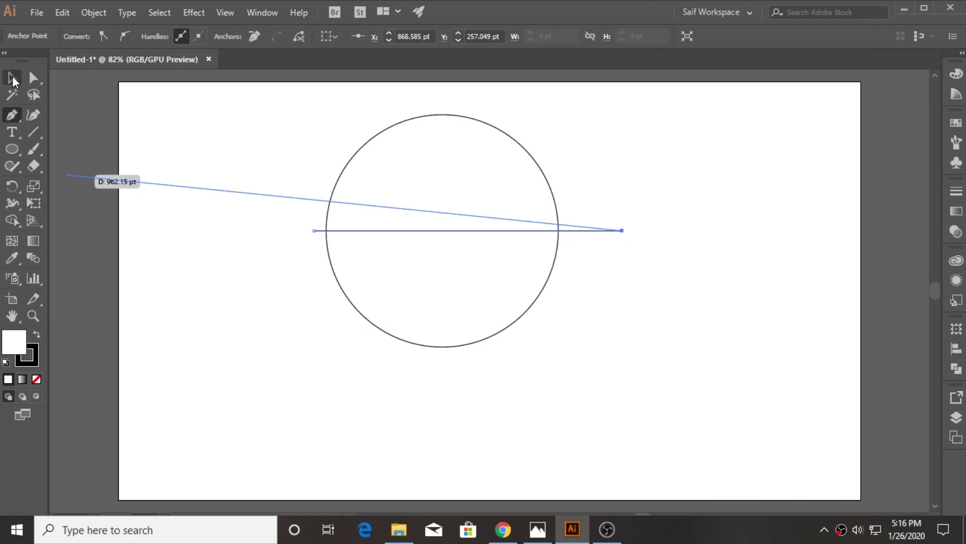
# Select the circle and line, and Alt-remove the circle's top half with Shape Builder.
pyautogui.click(12, 78)
pyautogui.moveTo(280, 190); pyautogui.dragTo(497, 317)
pyautogui.click(12, 220)
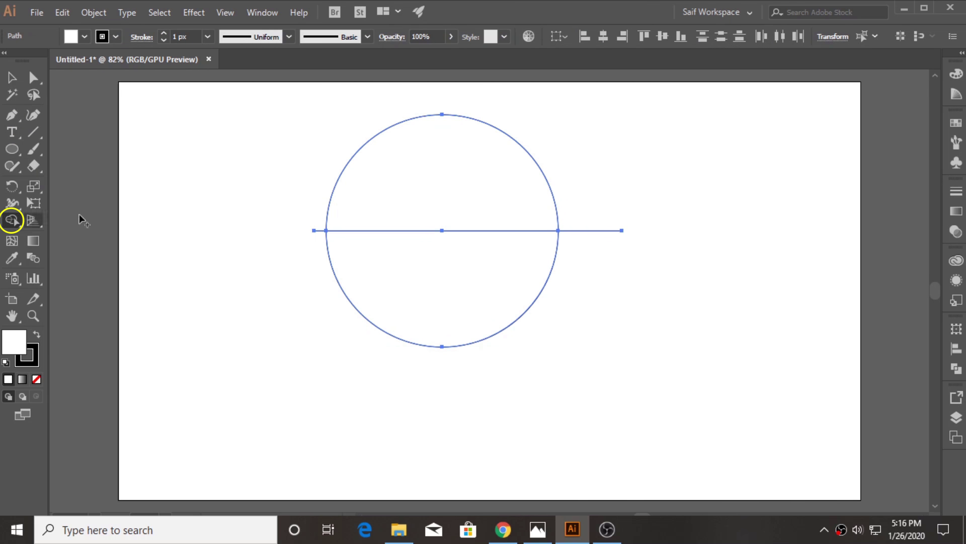
pyautogui.keyDown('alt'); pyautogui.click(486, 162); pyautogui.keyUp('alt')
# Move the half-circle down, delete the leftover line, and deselect.
pyautogui.click(12, 78)
pyautogui.moveTo(443, 347); pyautogui.dragTo(460, 426)
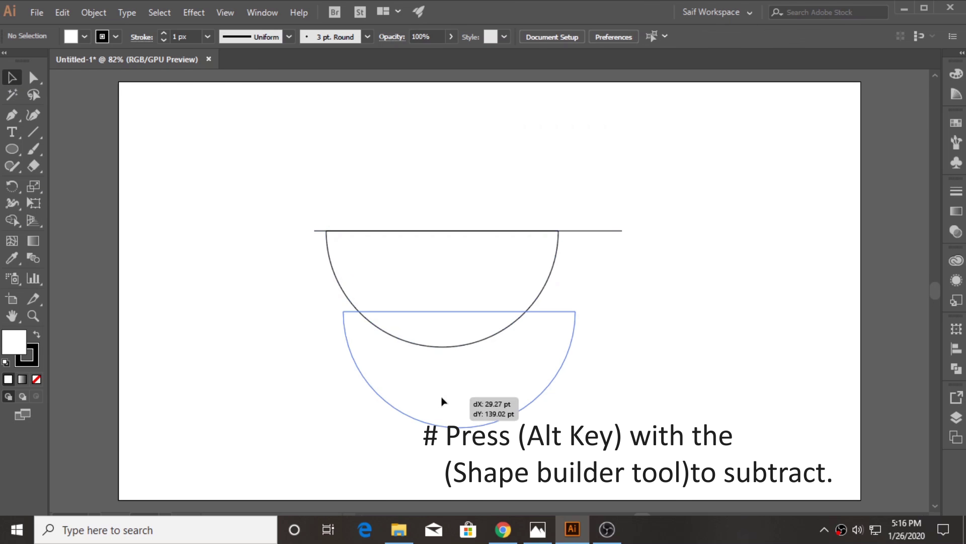
pyautogui.click(363, 231)
pyautogui.press('Delete')
pyautogui.click(533, 369)
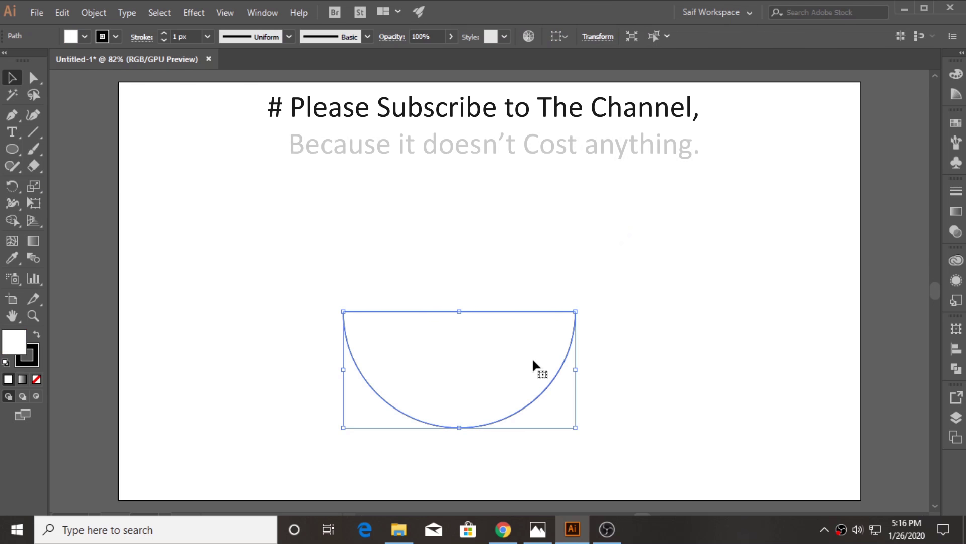
pyautogui.click(312, 297)
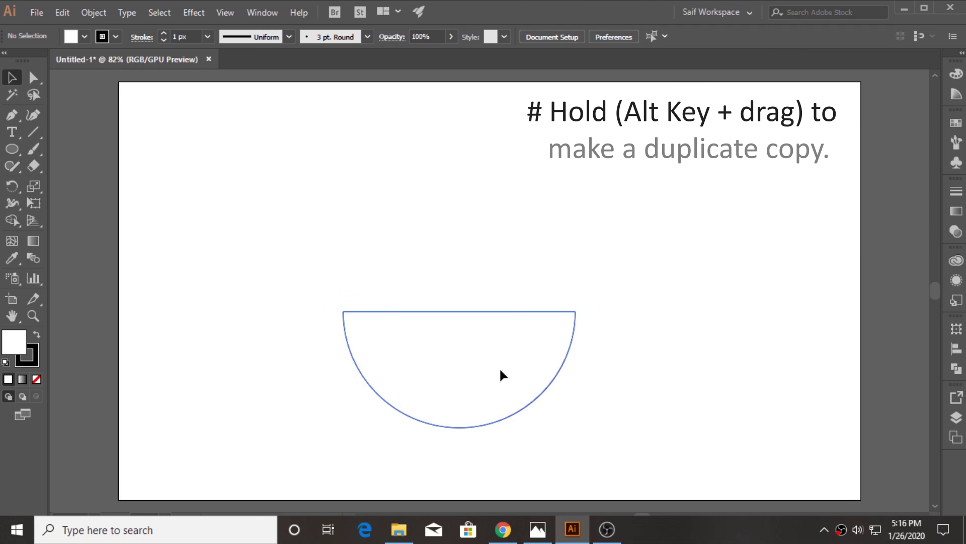
# Duplicate the half-circle, rotate and shrink it, and centre it on the bowl.
pyautogui.moveTo(499, 367); pyautogui.dragTo(484, 238)
pyautogui.moveTo(563, 176)
pyautogui.mouseDown()
pyautogui.moveTo(474, 334)
pyautogui.moveTo(432, 262)
pyautogui.moveTo(429, 211)
pyautogui.moveTo(447, 341)
pyautogui.mouseUp()
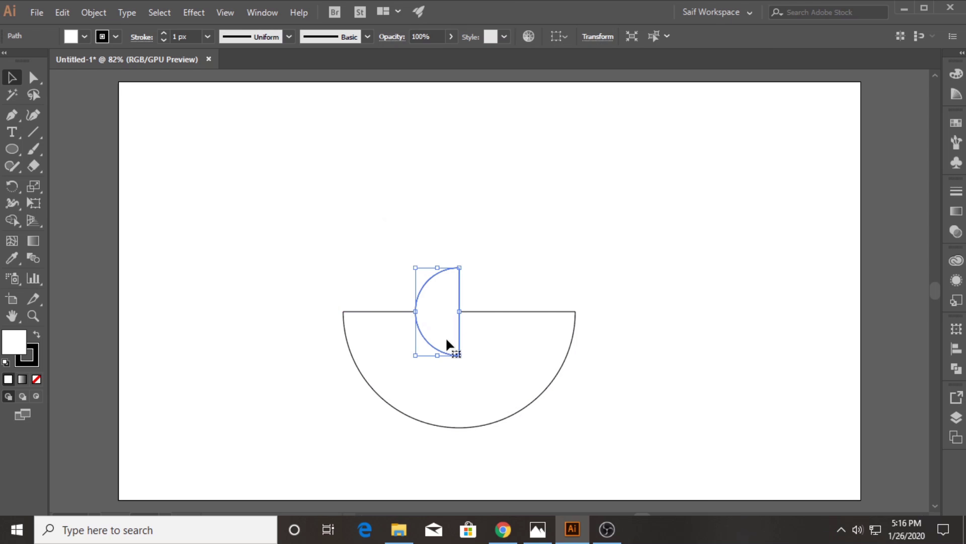
pyautogui.click(519, 285)
pyautogui.click(442, 293)
pyautogui.keyDown('shift'); pyautogui.click(483, 385); pyautogui.keyUp('shift')
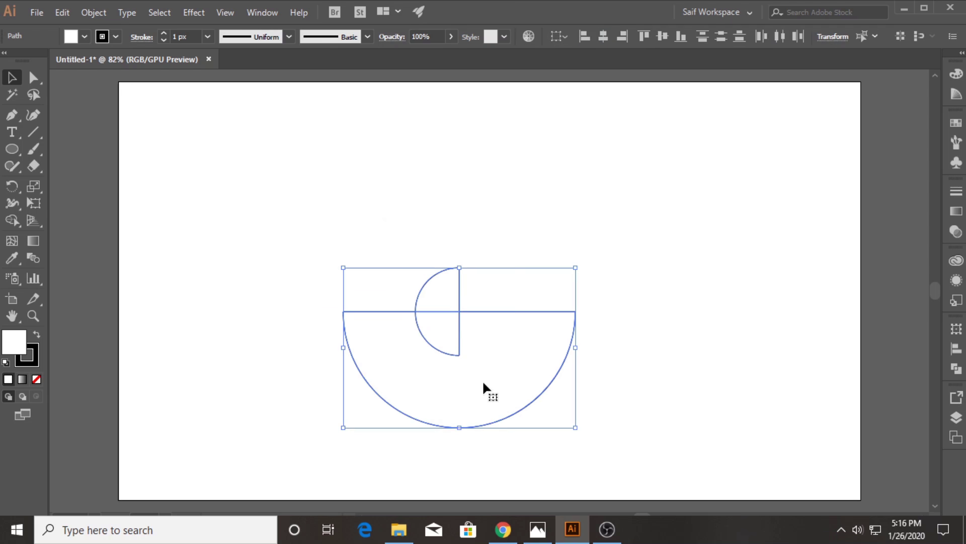
pyautogui.click(604, 36)
pyautogui.click(469, 196)
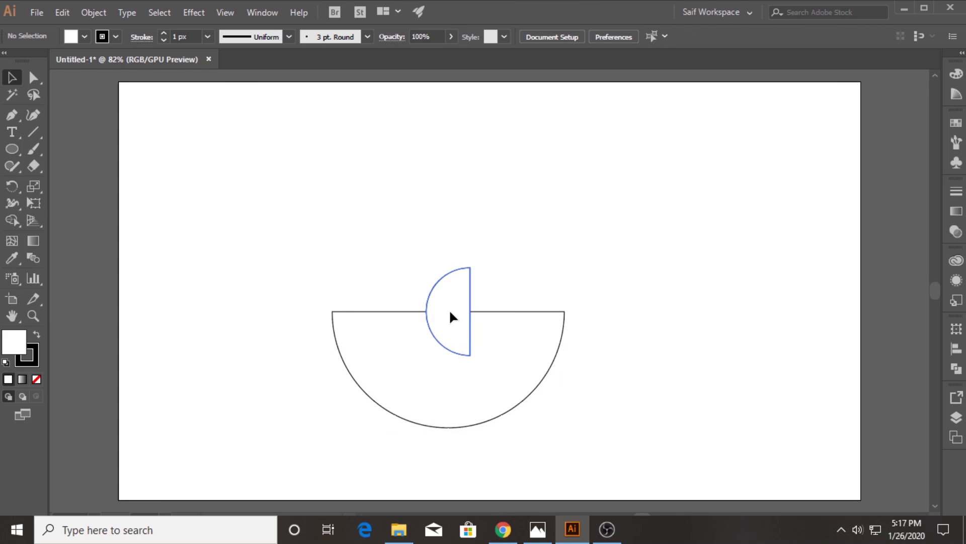
# Add a half-size copy 200 pt to the right and align all shapes on one horizontal centre.
pyautogui.moveTo(450, 312); pyautogui.dragTo(565, 312)
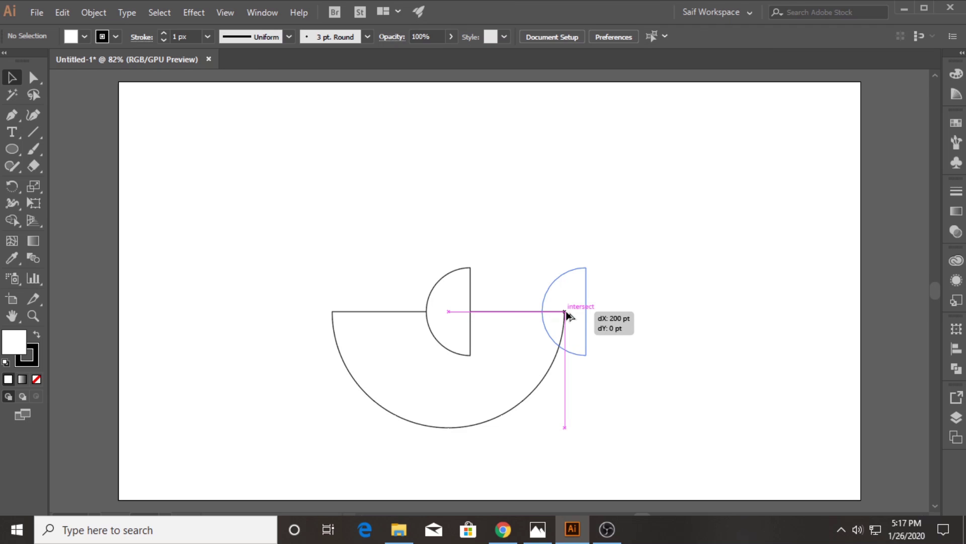
pyautogui.moveTo(586, 355); pyautogui.dragTo(581, 346)
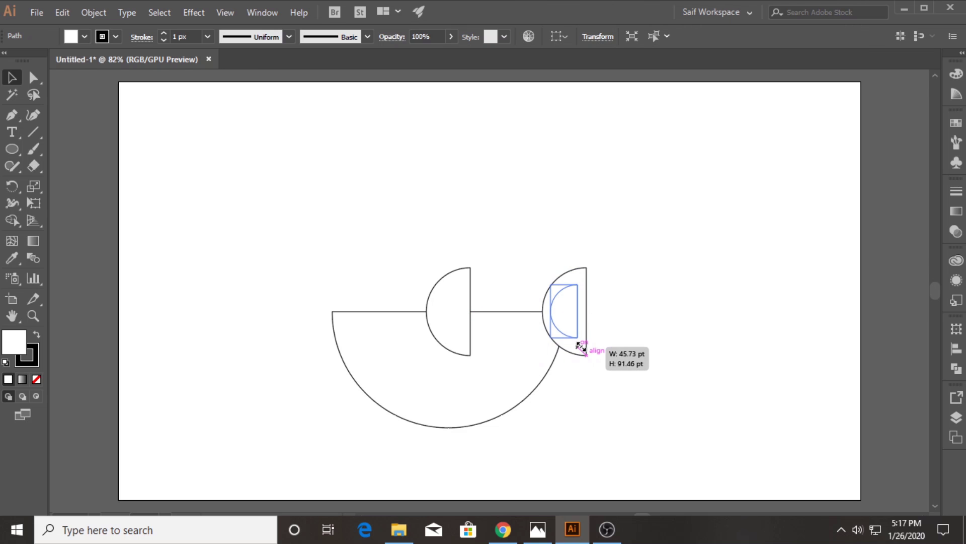
pyautogui.click(623, 313)
pyautogui.moveTo(324, 227); pyautogui.dragTo(566, 347)
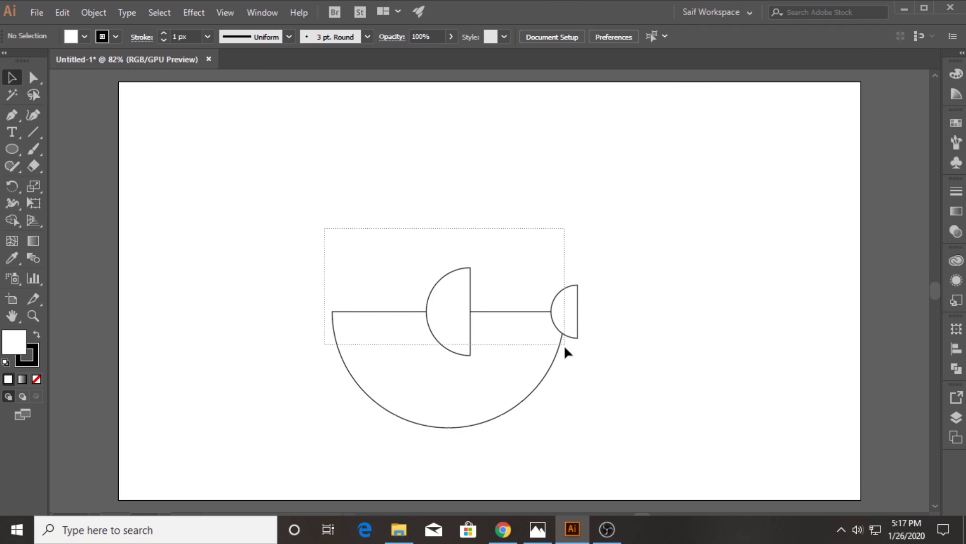
pyautogui.click(663, 38)
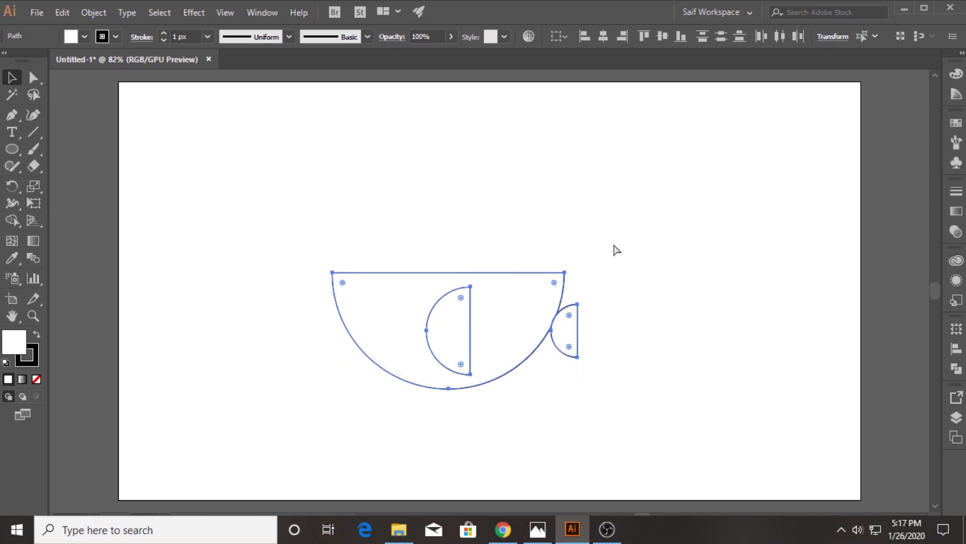
pyautogui.click(608, 254)
pyautogui.click(571, 311)
# Zoom in and bend the small right half-circle into a pointed crescent with the Curvature tool.
pyautogui.press('z')
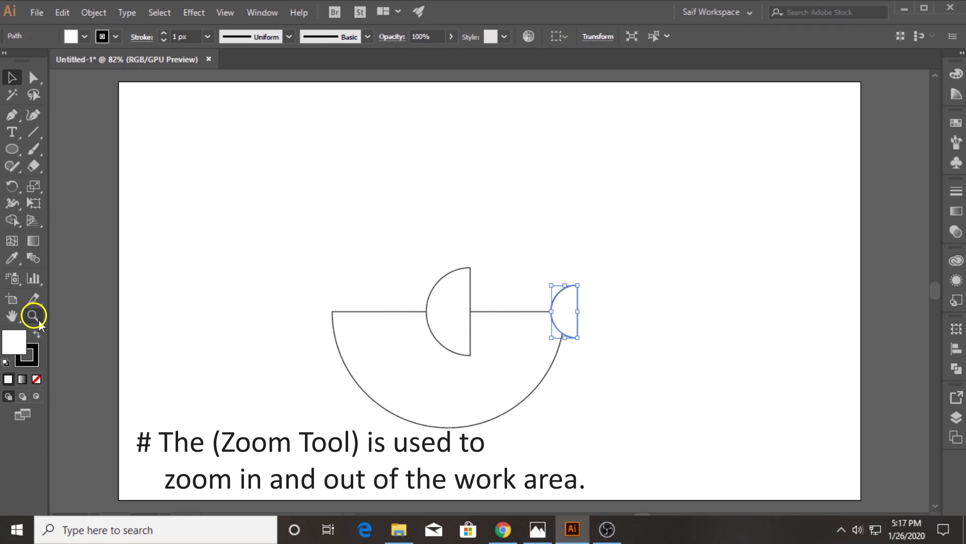
pyautogui.click(579, 309)
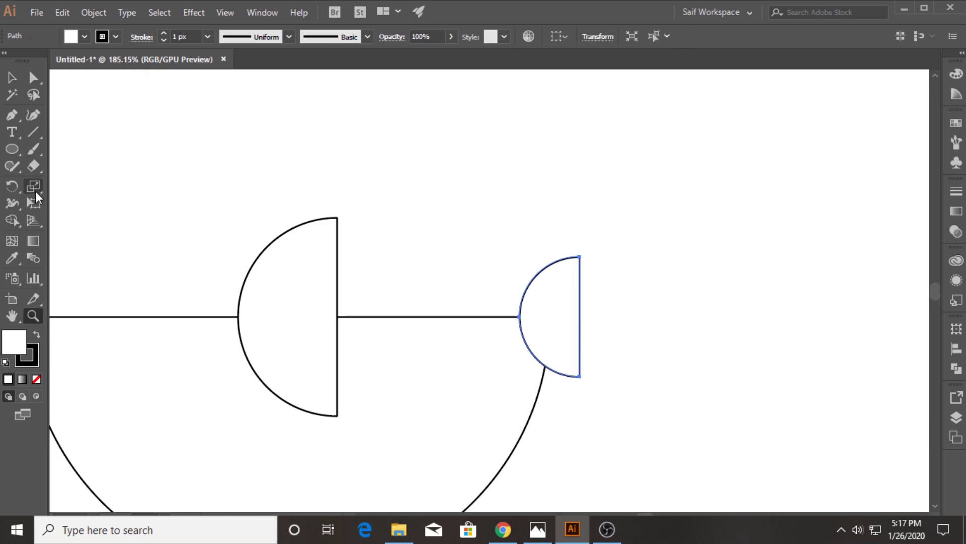
pyautogui.click(33, 115)
pyautogui.moveTo(536, 275); pyautogui.dragTo(546, 285)
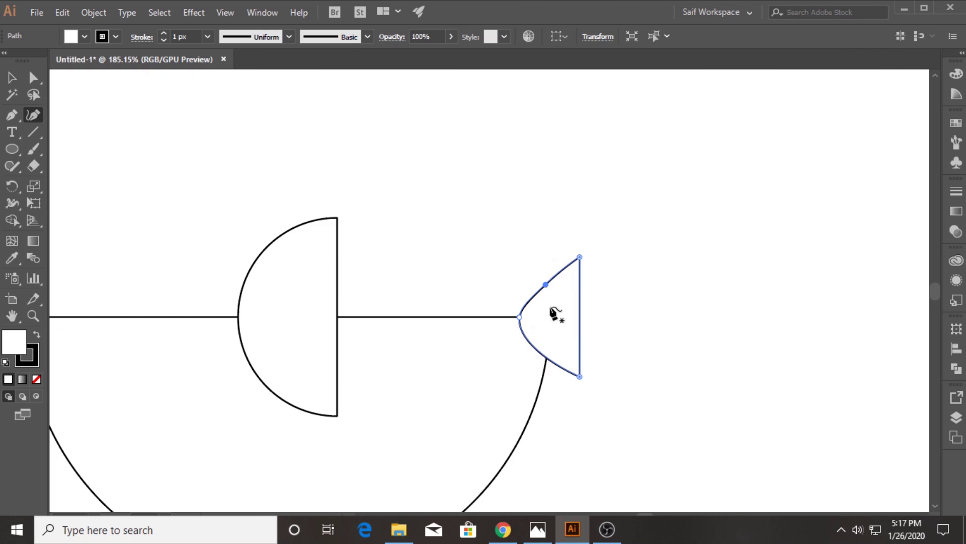
pyautogui.click(544, 350)
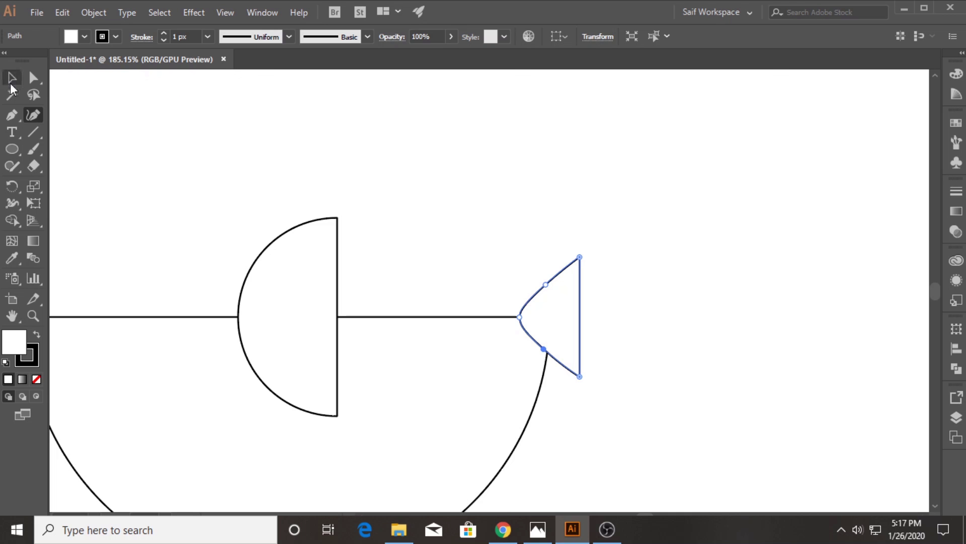
pyautogui.moveTo(579, 316); pyautogui.dragTo(556, 319)
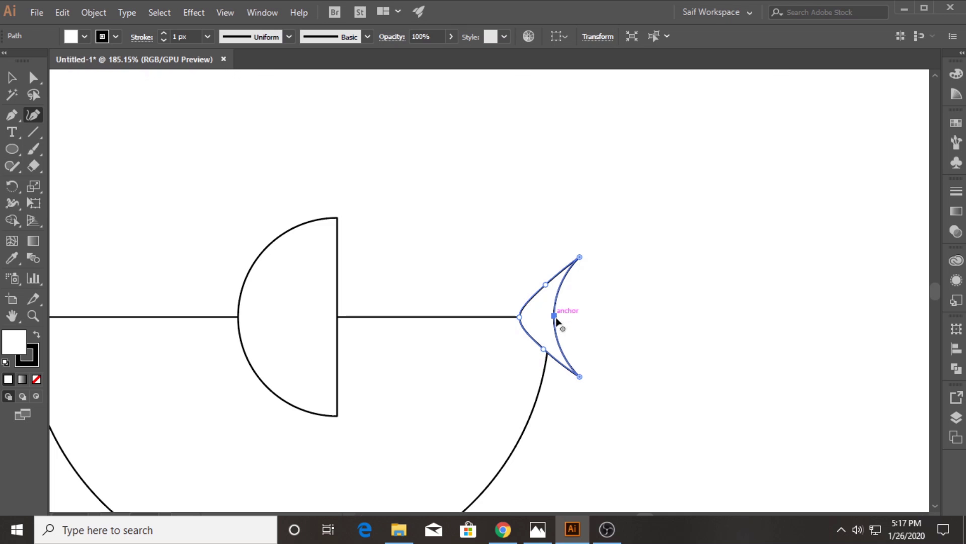
pyautogui.click(541, 282)
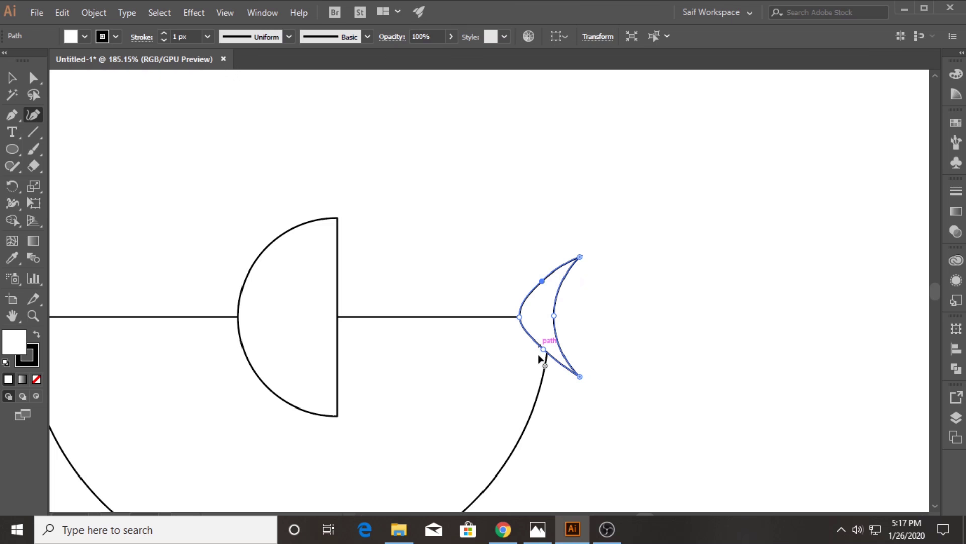
pyautogui.click(540, 355)
# Zoom back out to the whole drawing and select the middle half-circle.
pyautogui.click(12, 77)
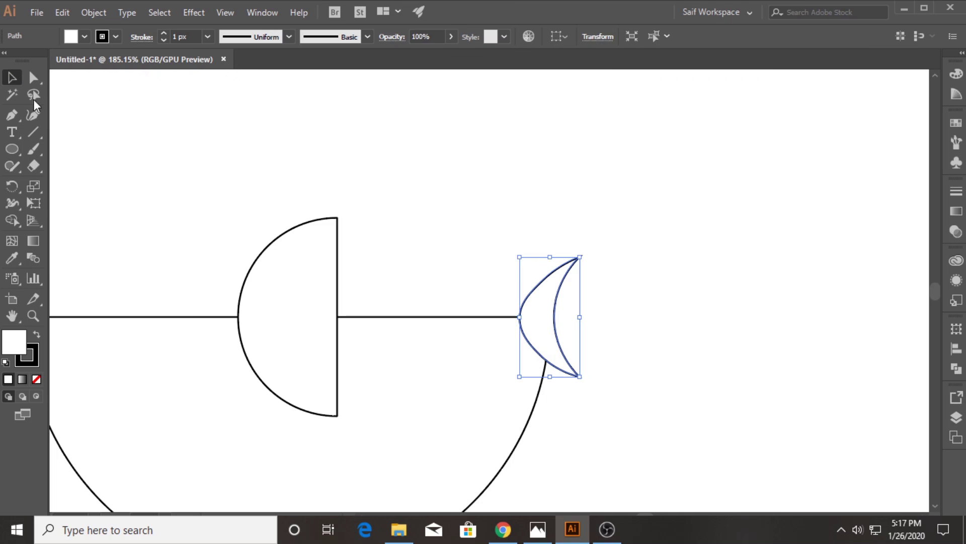
pyautogui.click(33, 315)
pyautogui.moveTo(561, 375); pyautogui.dragTo(446, 371)
pyautogui.keyDown('alt'); pyautogui.click(446, 371); pyautogui.keyUp('alt')
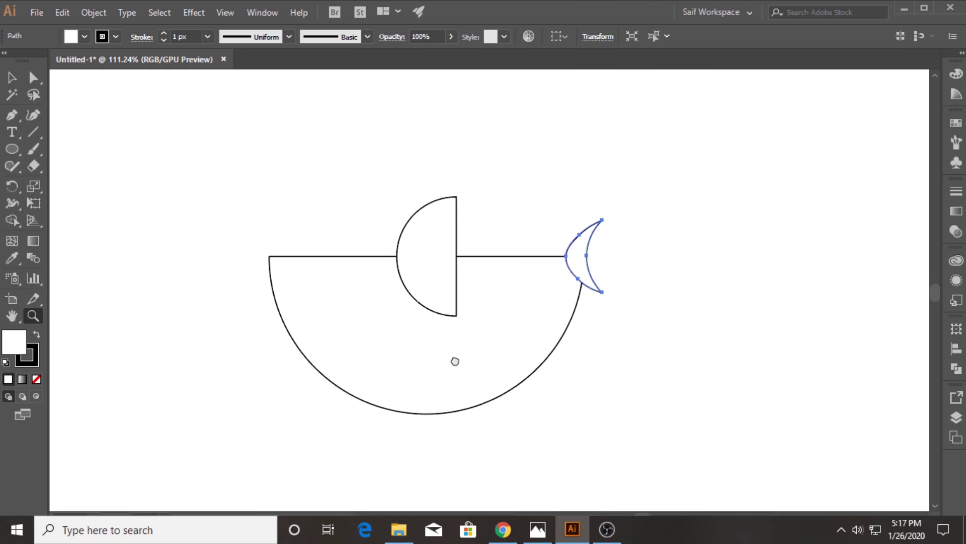
pyautogui.click(11, 78)
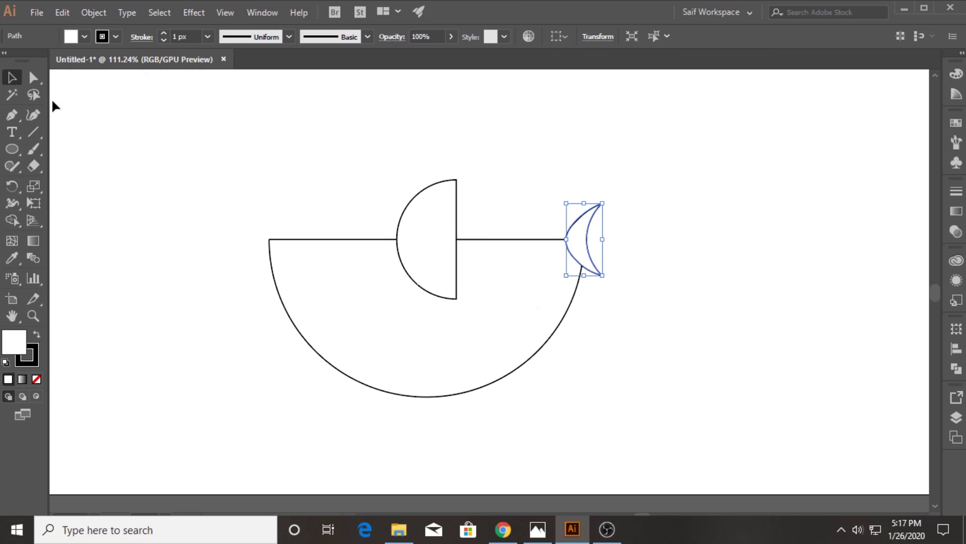
pyautogui.click(415, 220)
pyautogui.hotkey('shift', '`')
# Bow the middle half-circle's straight edge into a crescent and tilt it near the bowl's bottom.
pyautogui.click(452, 240)
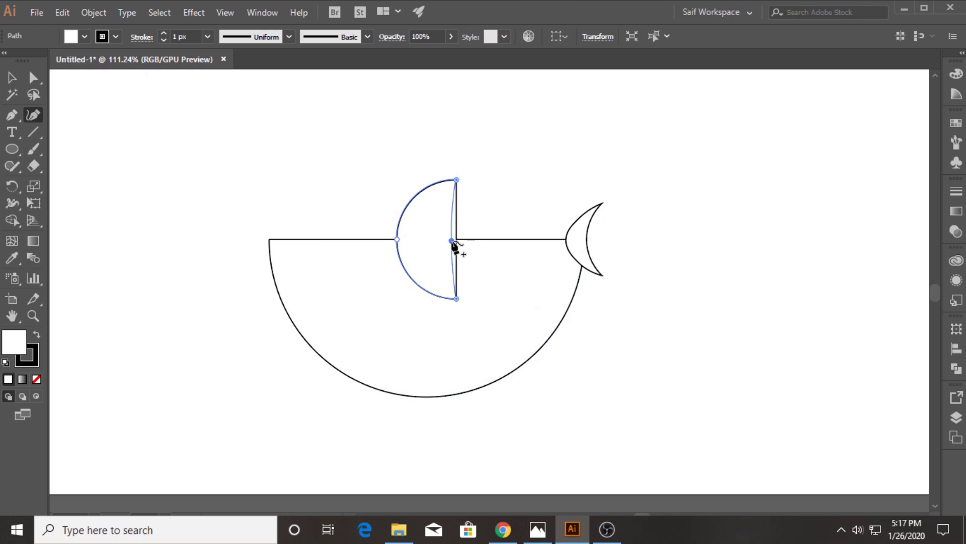
pyautogui.moveTo(452, 241); pyautogui.dragTo(404, 384)
pyautogui.click(11, 78)
pyautogui.click(460, 287)
pyautogui.moveTo(440, 434)
pyautogui.mouseDown()
pyautogui.moveTo(462, 418)
pyautogui.moveTo(391, 372)
pyautogui.moveTo(448, 422)
pyautogui.mouseUp()
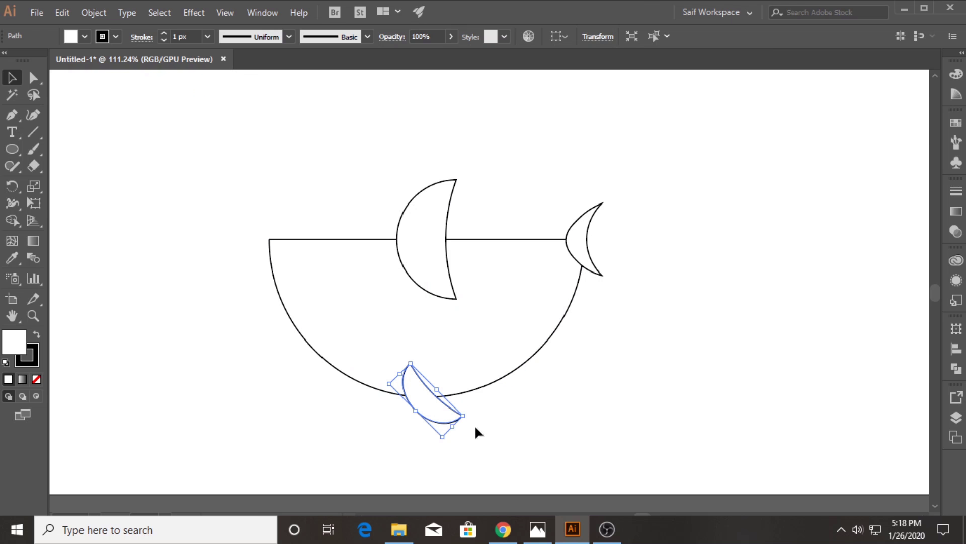
# Round off the crescent's top tip and nudge it up and left.
pyautogui.click(34, 77)
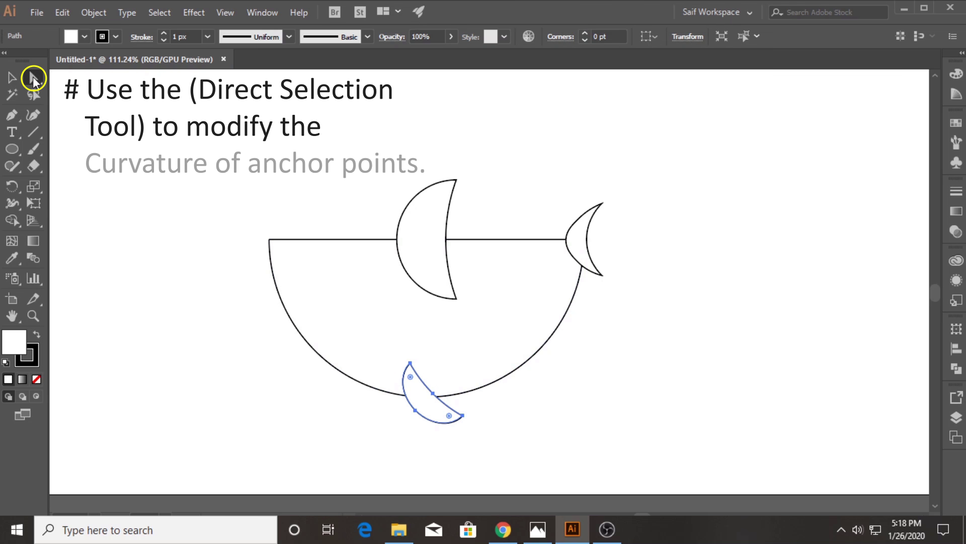
pyautogui.click(410, 367)
pyautogui.moveTo(411, 376); pyautogui.dragTo(413, 397)
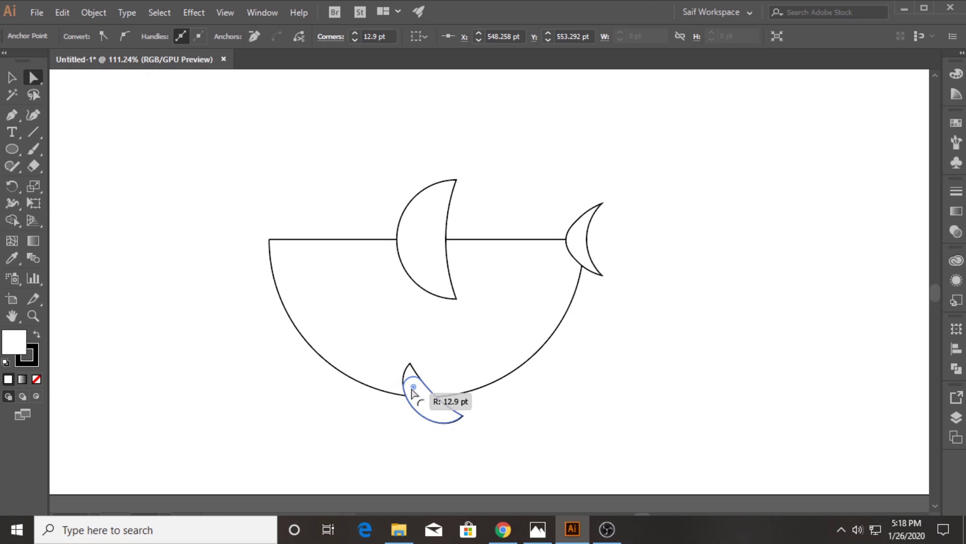
pyautogui.click(12, 77)
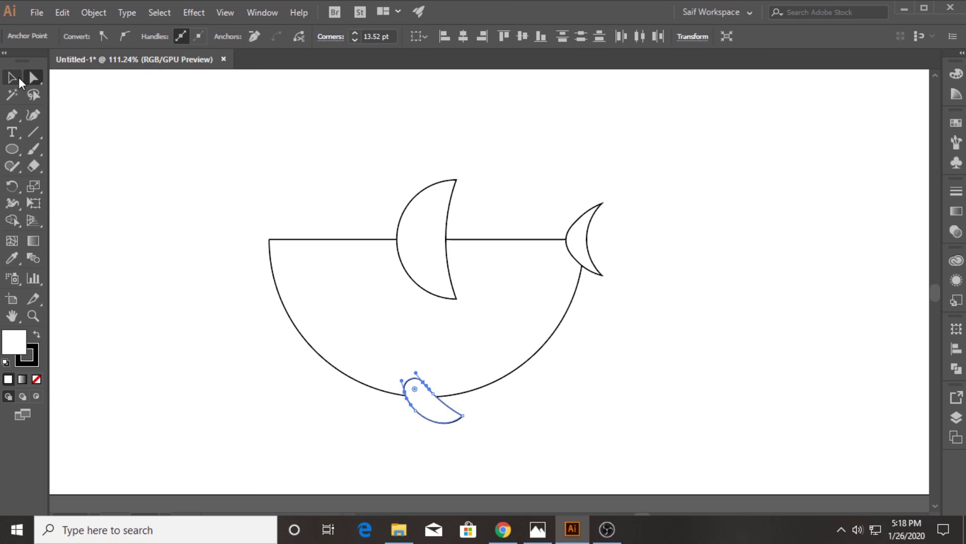
pyautogui.moveTo(432, 407)
pyautogui.mouseDown()
pyautogui.moveTo(426, 400)
pyautogui.moveTo(448, 404)
pyautogui.mouseUp()
# Make a reflected copy of the fin, move it left, and resize it.
pyautogui.rightClick(454, 408)
pyautogui.moveTo(495, 317)
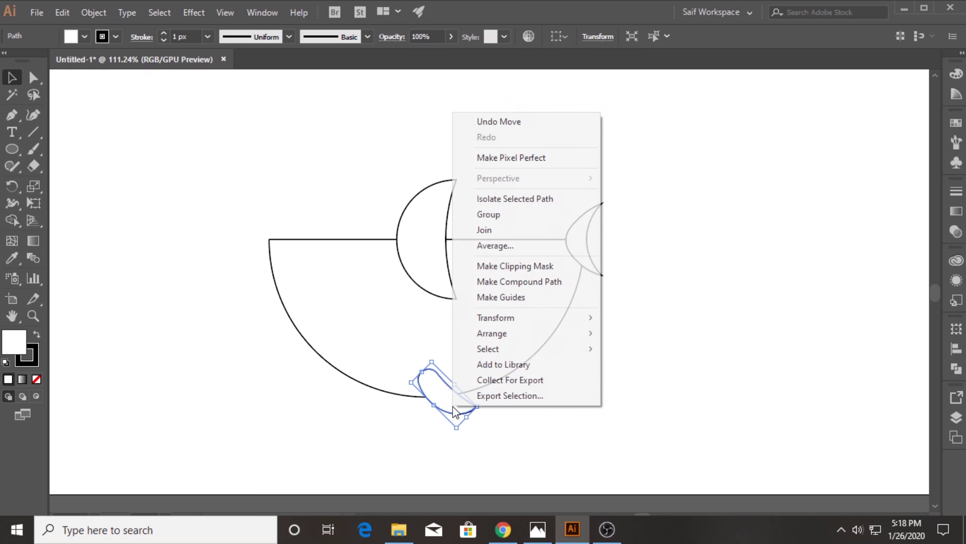
pyautogui.click(665, 370)
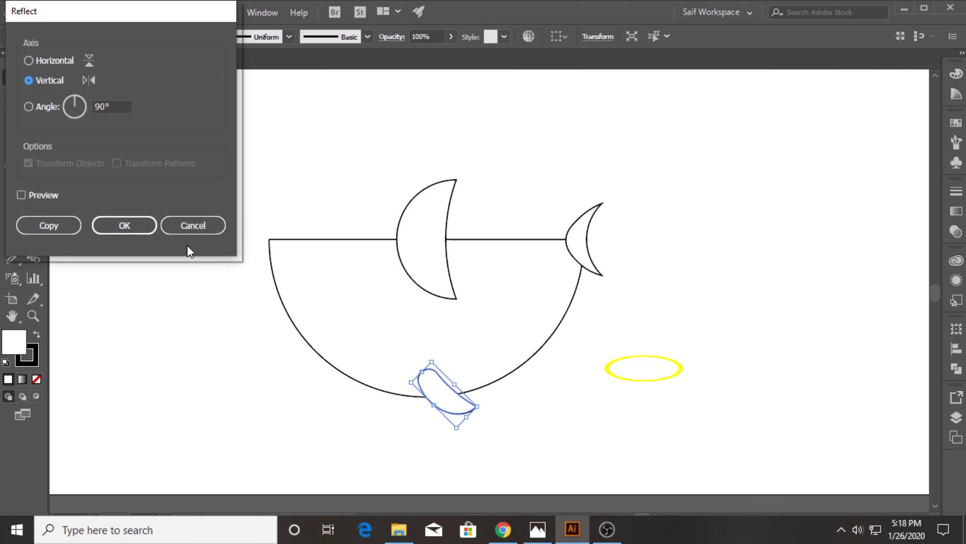
pyautogui.click(38, 222)
pyautogui.moveTo(469, 381); pyautogui.dragTo(420, 388)
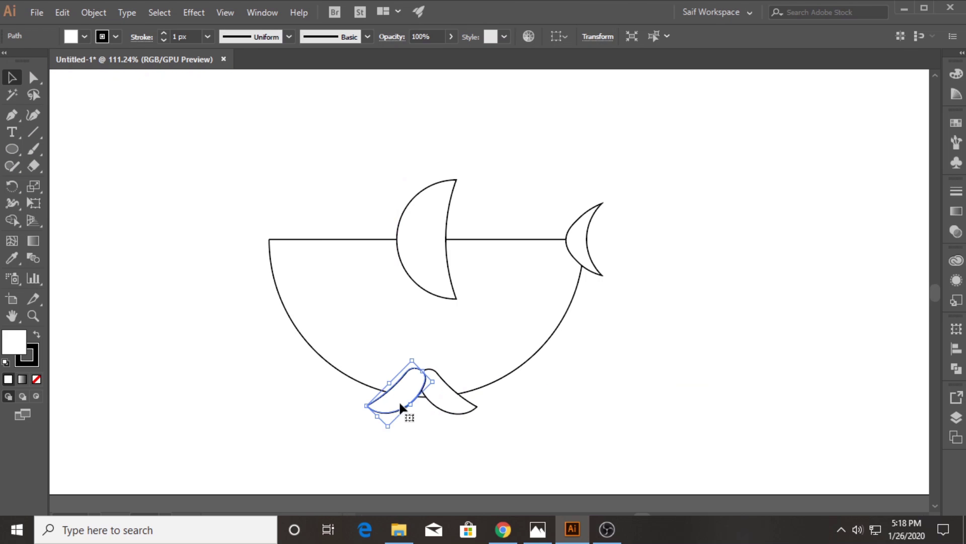
pyautogui.moveTo(389, 428); pyautogui.dragTo(392, 425)
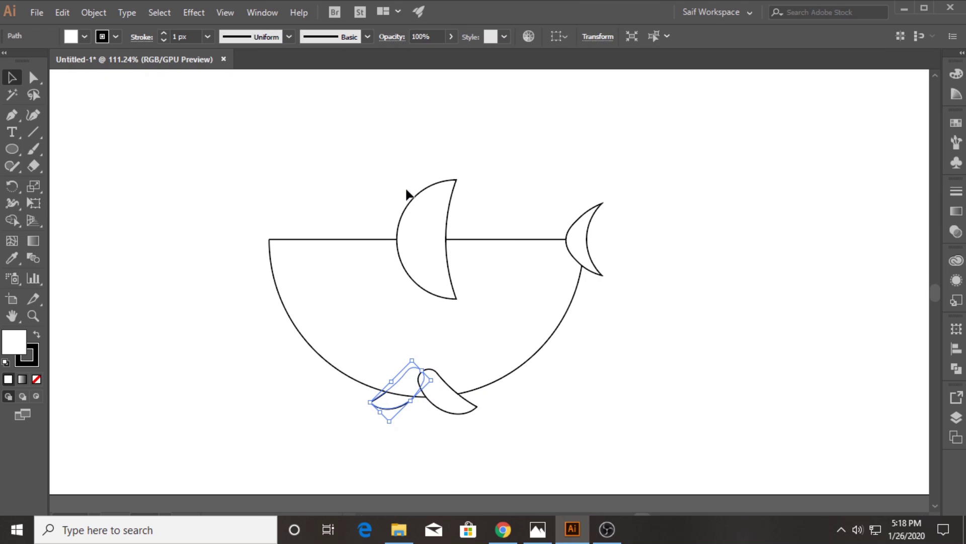
# Merge the body and top fin into one shape with Shape Builder.
pyautogui.moveTo(599, 287); pyautogui.dragTo(585, 278)
pyautogui.hotkey('shift', 'm')
pyautogui.moveTo(355, 297); pyautogui.dragTo(451, 283)
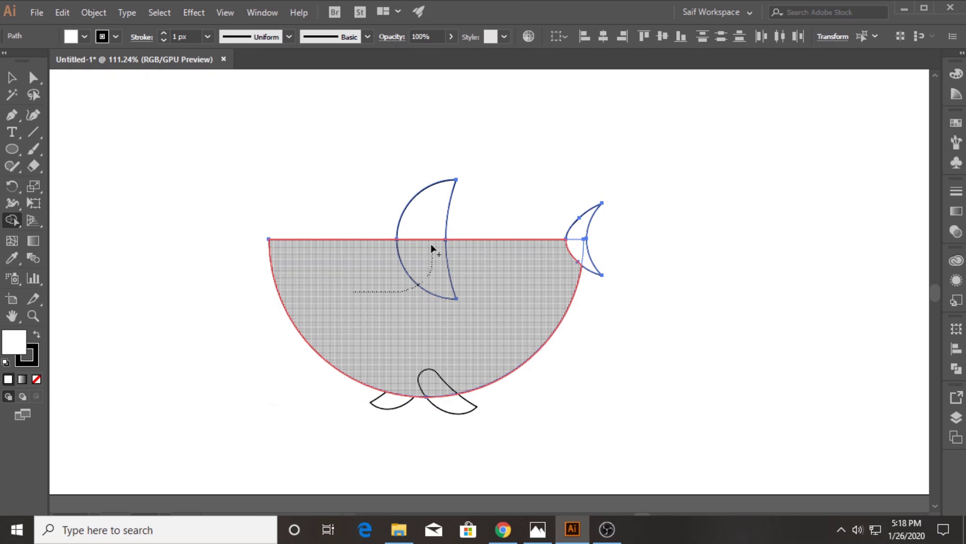
pyautogui.moveTo(513, 304)
pyautogui.mouseDown()
pyautogui.moveTo(572, 248)
pyautogui.moveTo(624, 299)
pyautogui.mouseUp()
pyautogui.click(11, 78)
# Enlarge and raise the tail crescent, then merge it into the body outline.
pyautogui.click(585, 217)
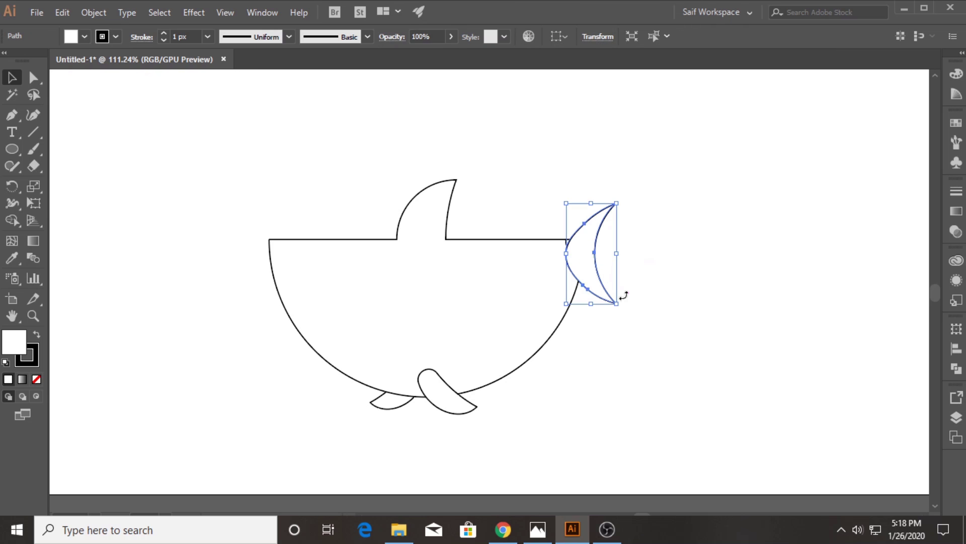
pyautogui.moveTo(592, 258); pyautogui.dragTo(592, 255)
pyautogui.keyDown('shift'); pyautogui.click(578, 285); pyautogui.keyUp('shift')
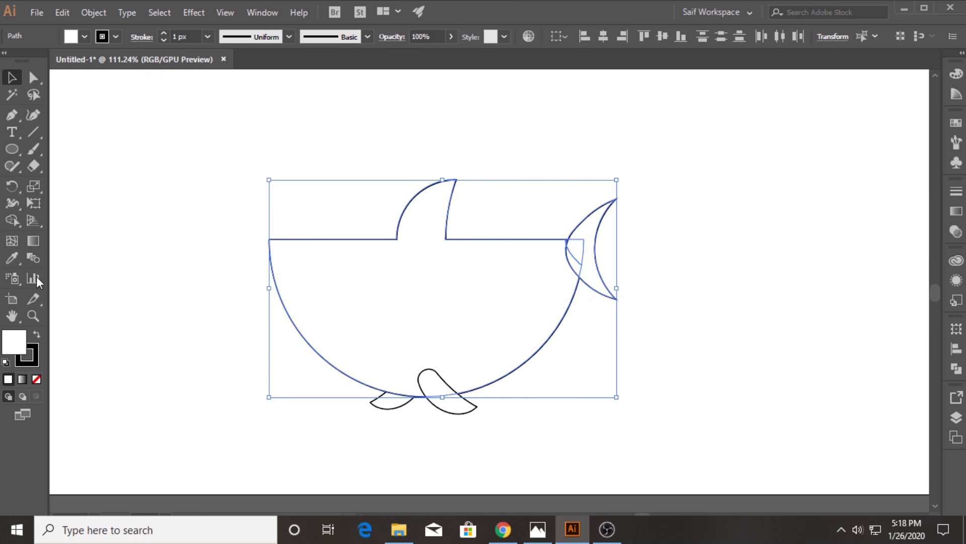
pyautogui.click(14, 221)
pyautogui.moveTo(585, 231)
pyautogui.mouseDown()
pyautogui.moveTo(574, 245)
pyautogui.moveTo(594, 267)
pyautogui.mouseUp()
pyautogui.click(11, 77)
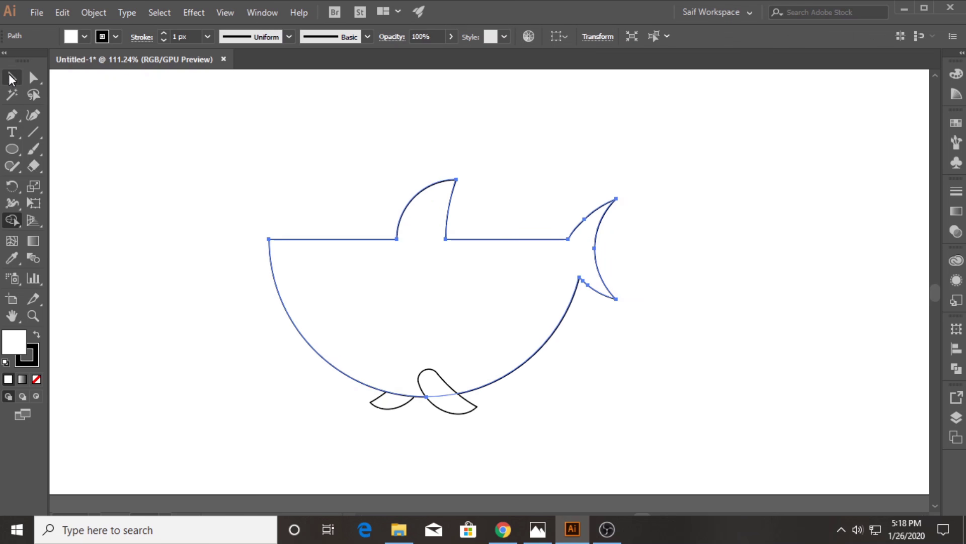
pyautogui.click(261, 129)
# Draw a small circle left of the shark and delete its bottom anchor to form an arc.
pyautogui.moveTo(12, 155); pyautogui.dragTo(37, 180)
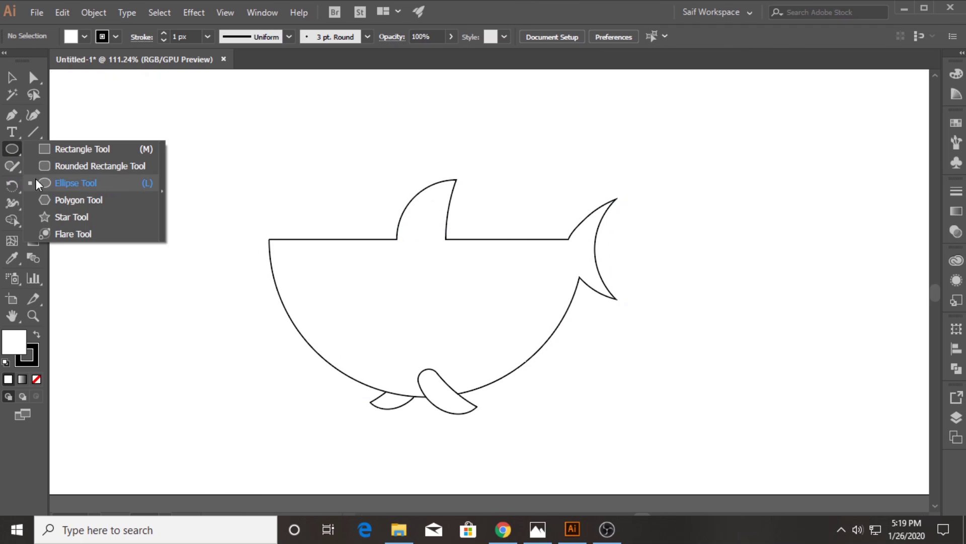
pyautogui.moveTo(166, 198); pyautogui.dragTo(210, 241)
pyautogui.click(34, 80)
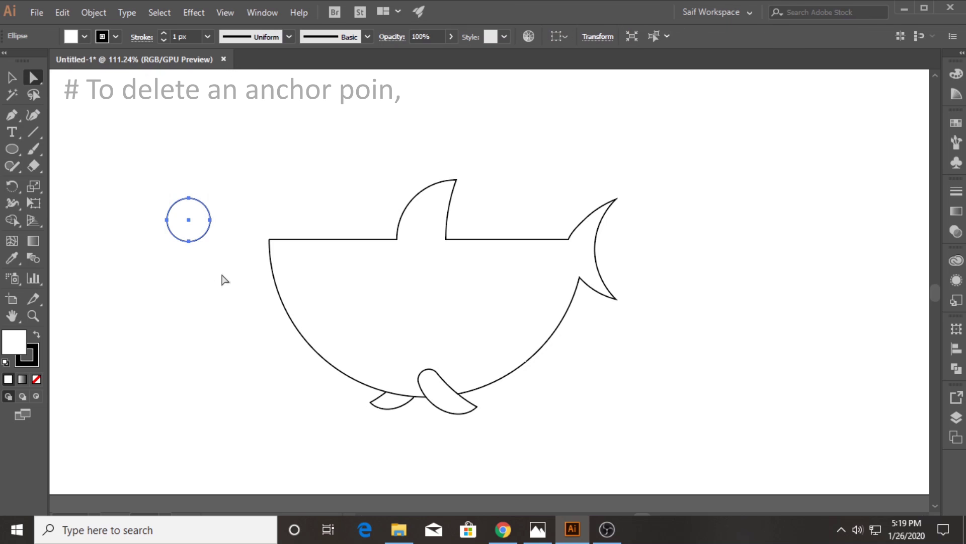
pyautogui.click(189, 240)
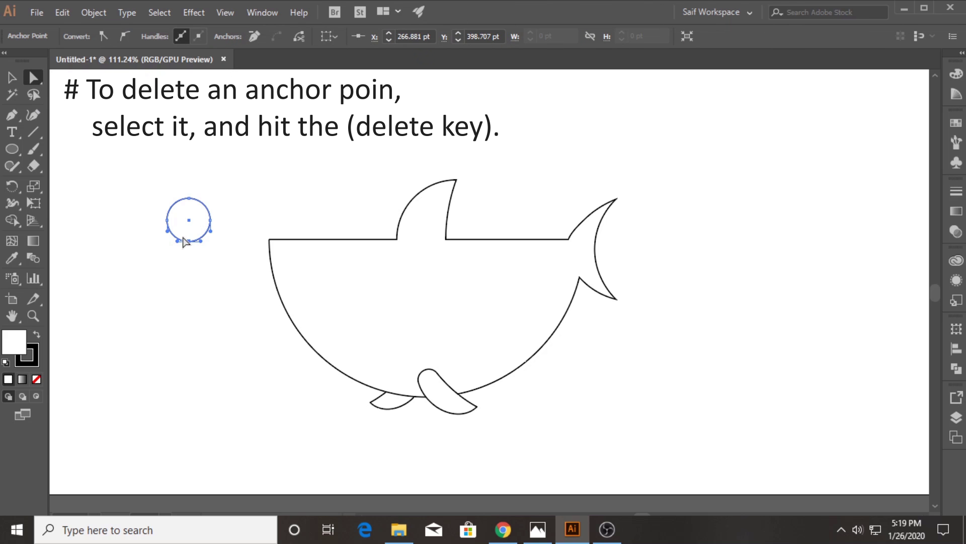
pyautogui.press('Delete')
pyautogui.click(12, 78)
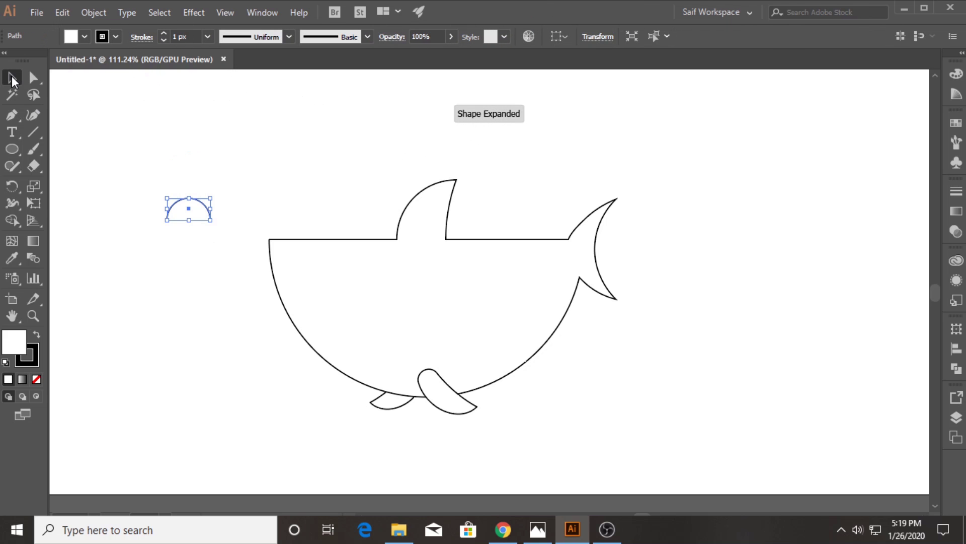
# Give the arc a 3 px stroke and scale it smaller.
pyautogui.click(207, 36)
pyautogui.click(194, 81)
pyautogui.click(141, 37)
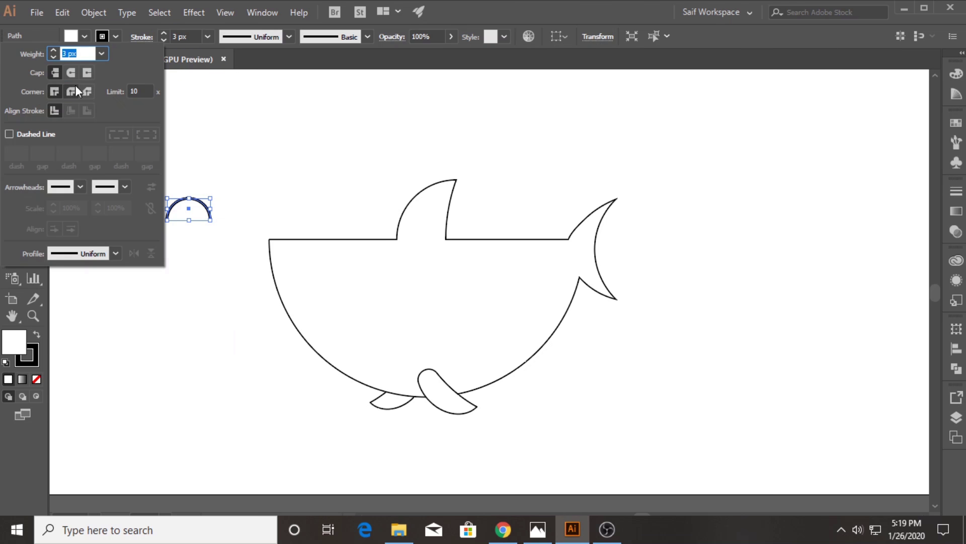
pyautogui.moveTo(211, 208)
pyautogui.mouseDown()
pyautogui.moveTo(193, 210)
pyautogui.moveTo(334, 253)
pyautogui.mouseUp()
pyautogui.hotkey('ctrl', 'shift', 'a')
# Draw a small 2 px-stroke circle beside the arc, then zoom to fit the shark.
pyautogui.click(31, 316)
pyautogui.moveTo(262, 226); pyautogui.dragTo(431, 215)
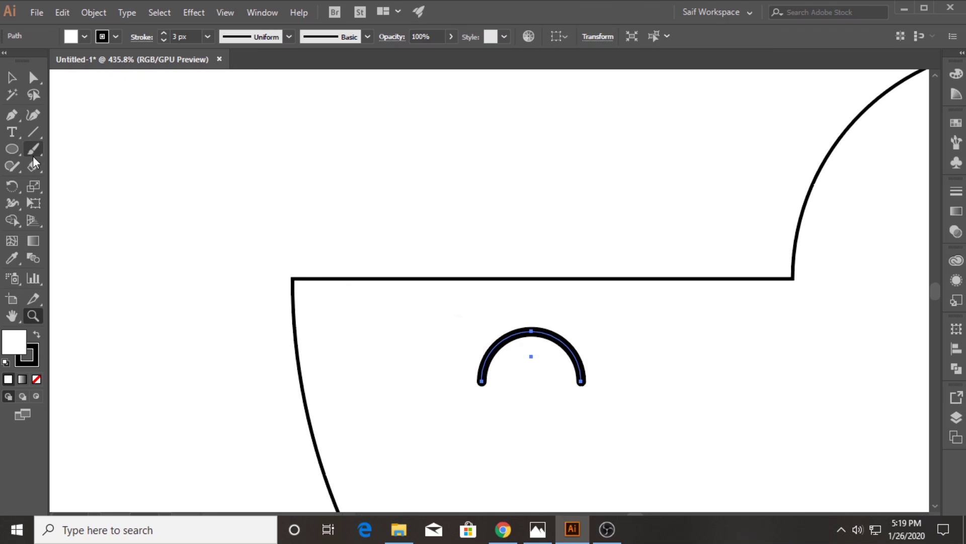
pyautogui.press('l')
pyautogui.moveTo(336, 304); pyautogui.dragTo(364, 331)
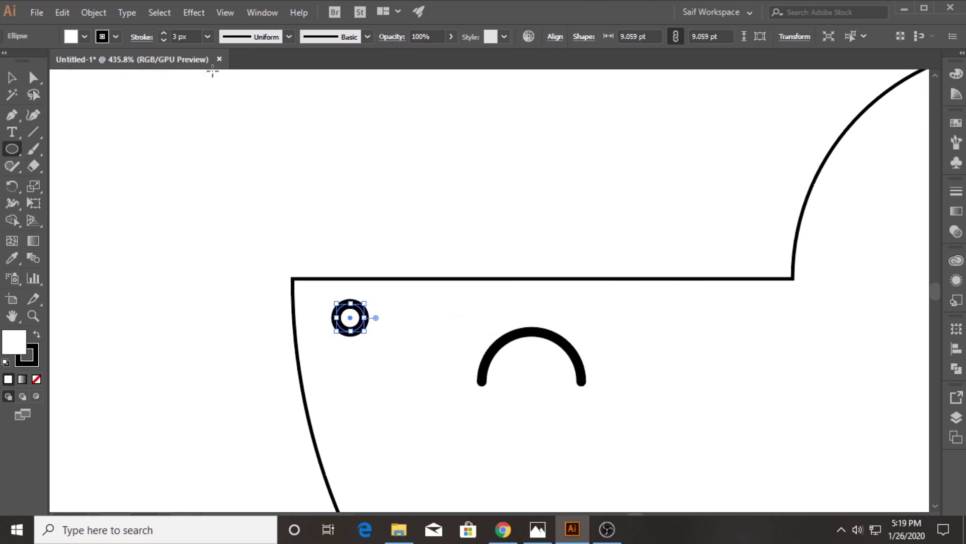
pyautogui.click(207, 36)
pyautogui.click(225, 71)
pyautogui.press('v')
pyautogui.click(169, 262)
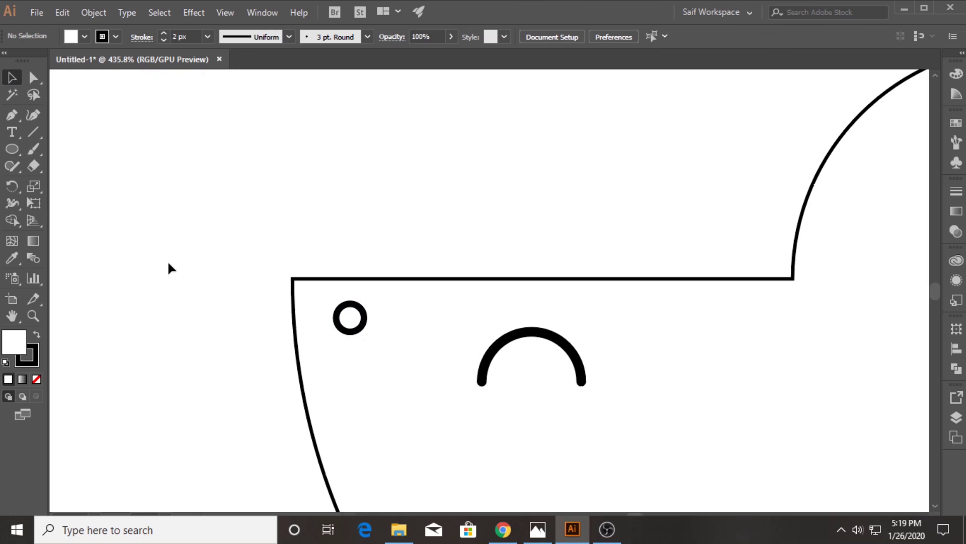
pyautogui.click(33, 315)
pyautogui.hotkey('ctrl', '0')
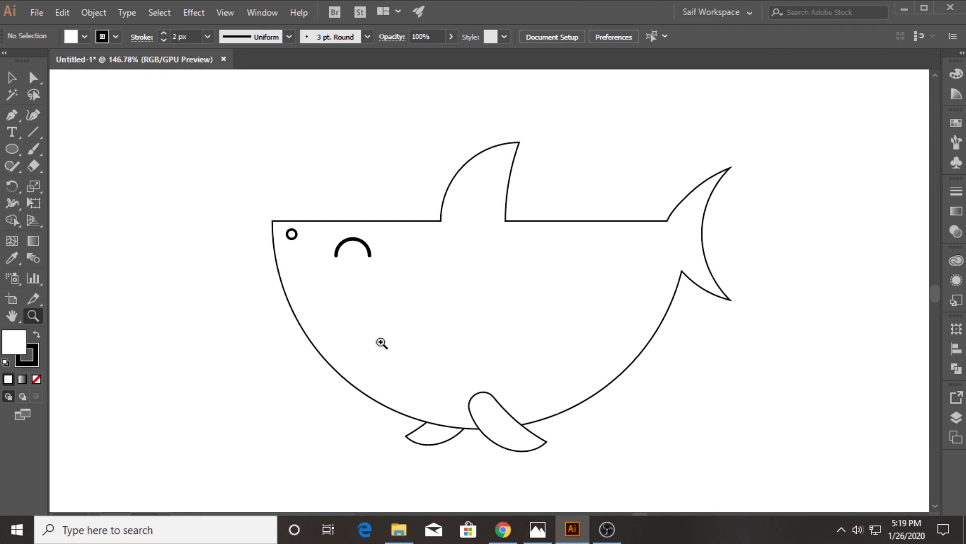
# Draw a large circle over the shark's head and add an anchor on its right edge.
pyautogui.moveTo(351, 327); pyautogui.dragTo(369, 326)
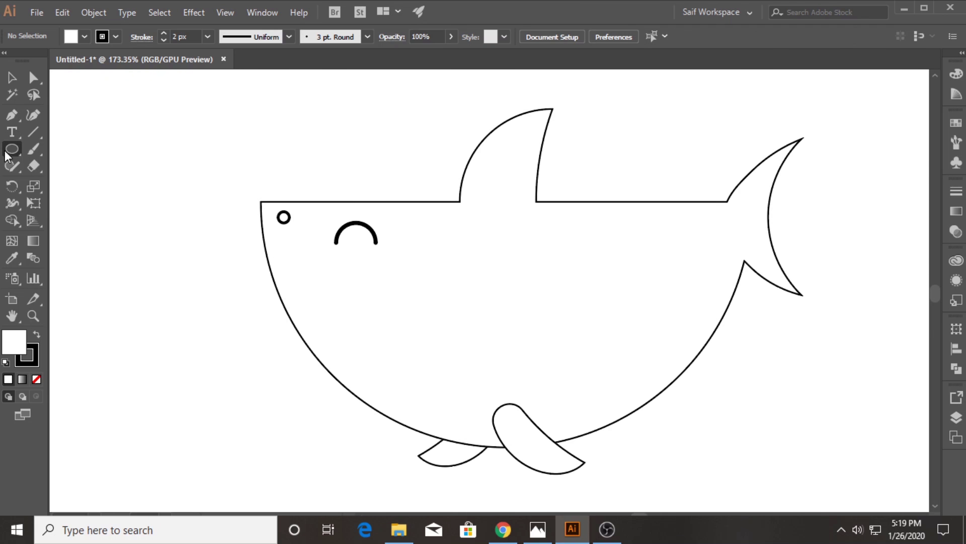
pyautogui.moveTo(222, 176); pyautogui.dragTo(444, 233)
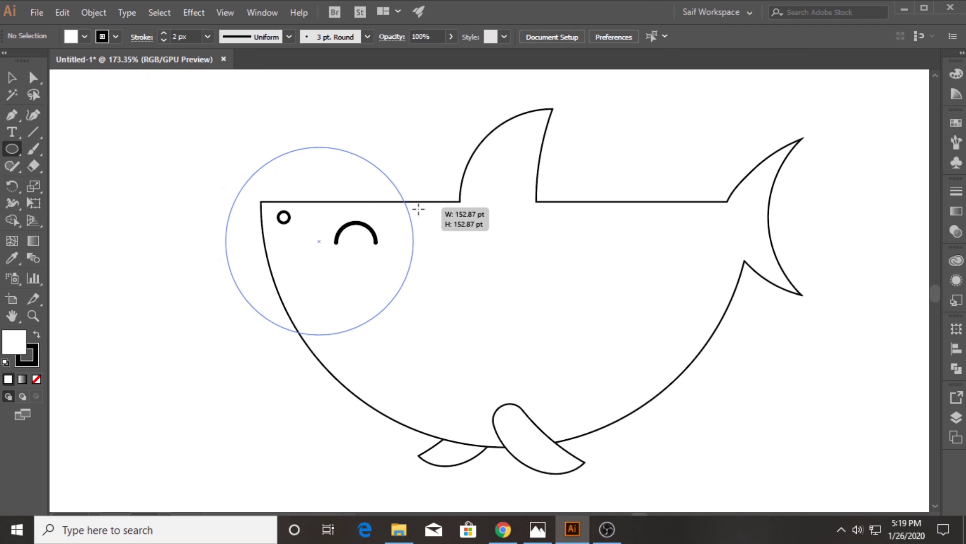
pyautogui.moveTo(445, 233); pyautogui.dragTo(419, 193)
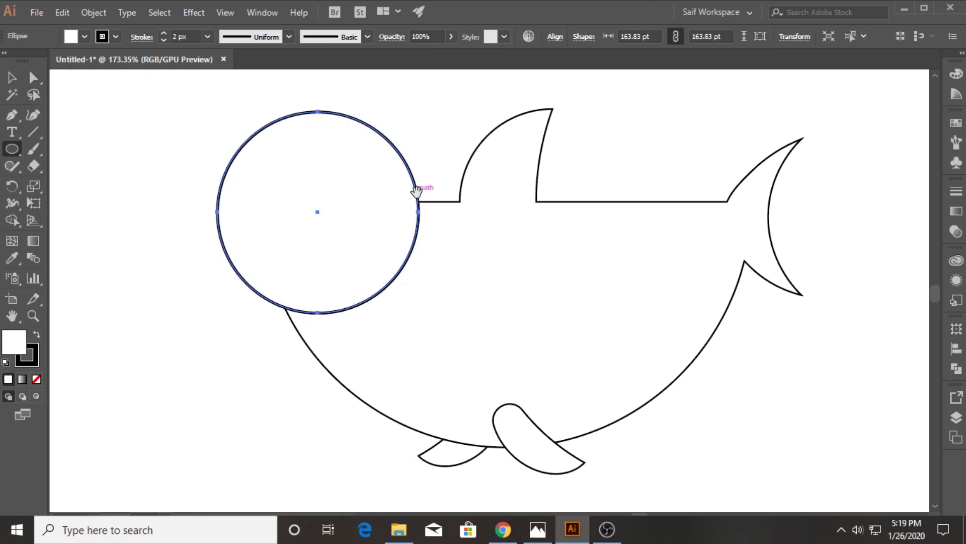
pyautogui.click(12, 115)
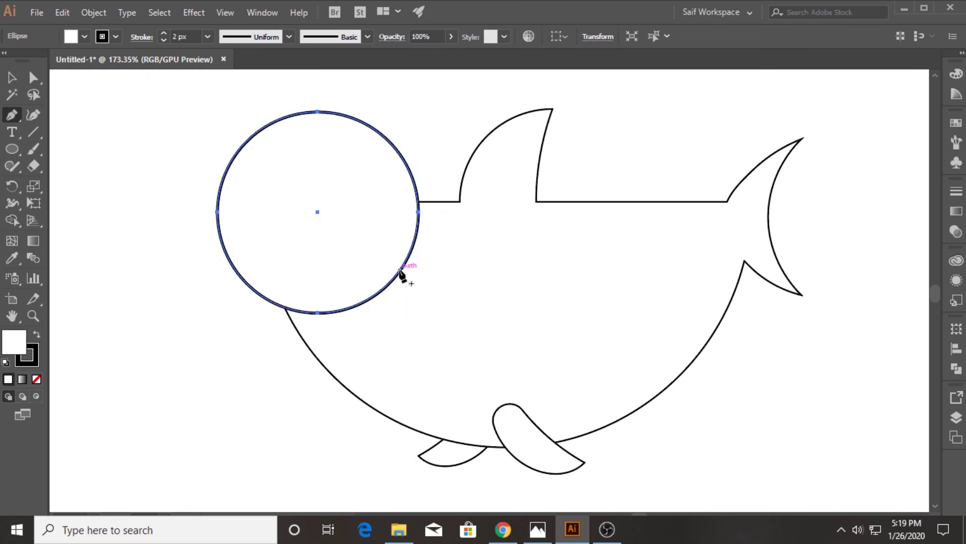
pyautogui.click(400, 272)
# Delete the circle's right and top anchors, leaving a lower mouth arc.
pyautogui.click(32, 79)
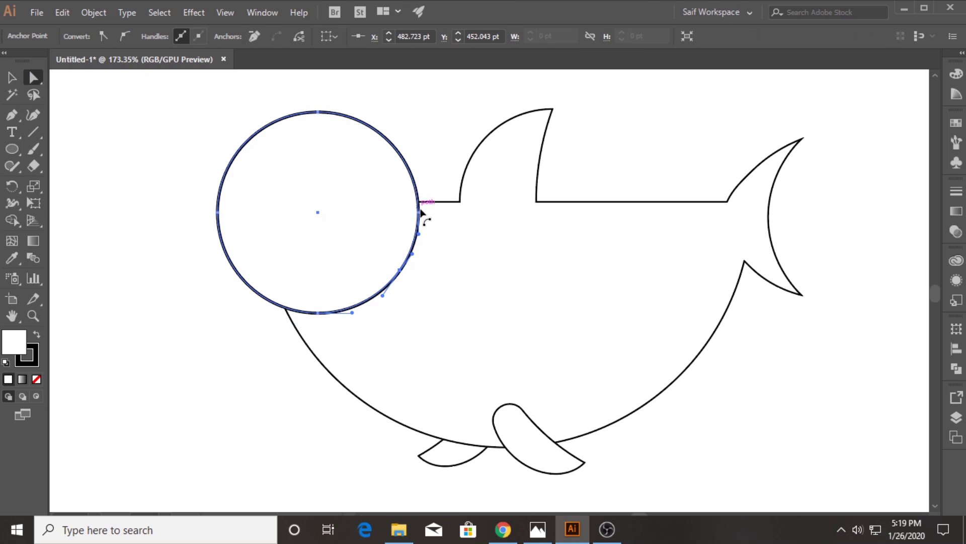
pyautogui.click(425, 215)
pyautogui.click(344, 156)
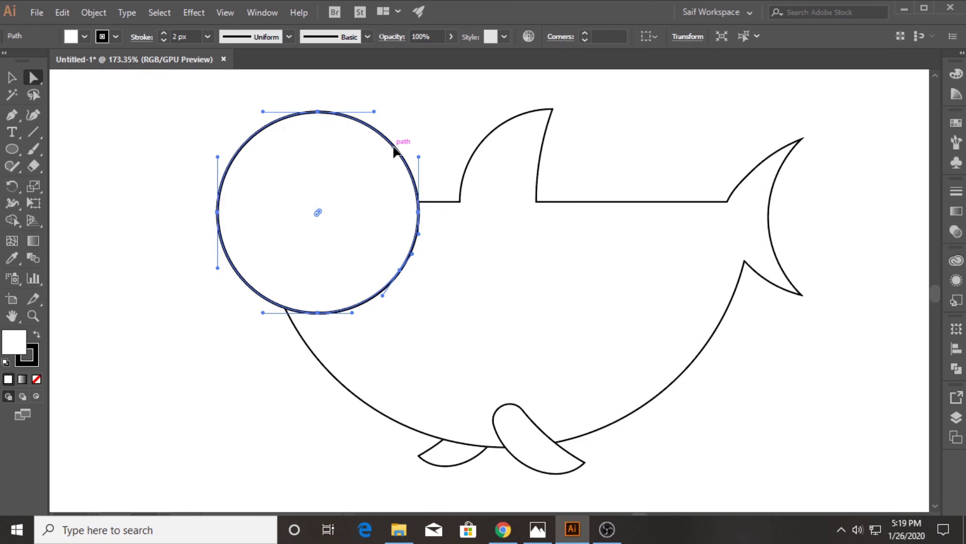
pyautogui.click(418, 212)
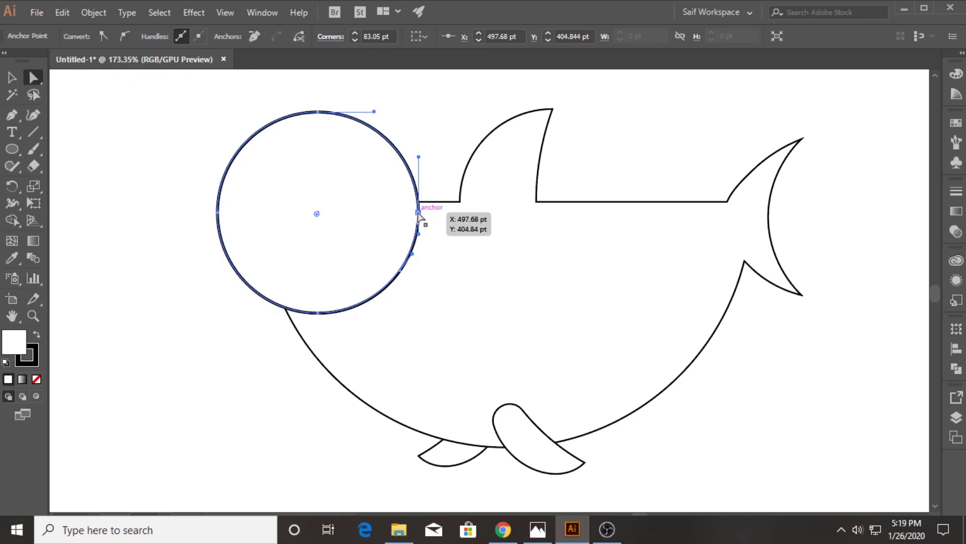
pyautogui.press('Delete')
pyautogui.click(320, 109)
pyautogui.press('Delete')
pyautogui.moveTo(169, 189); pyautogui.dragTo(186, 211)
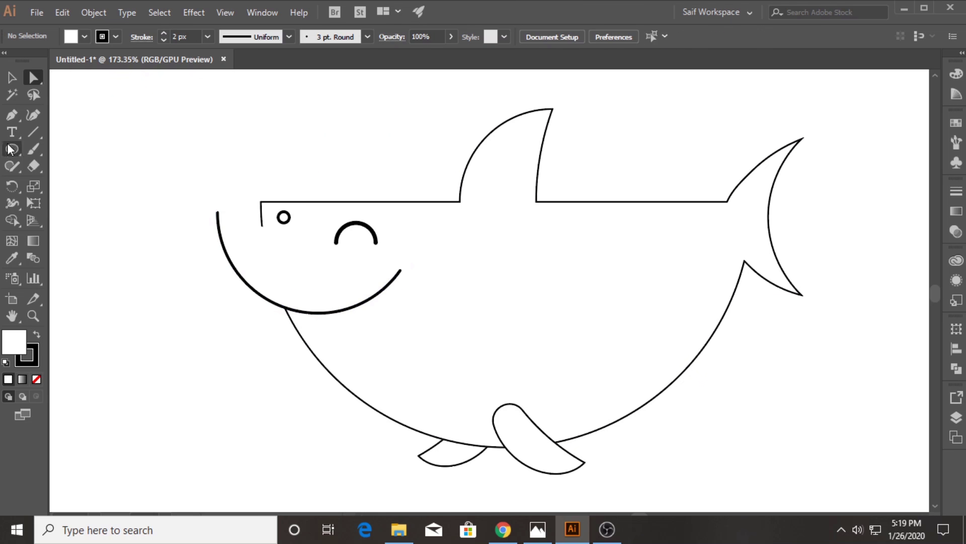
# Trim the mouth arc so it starts at the body's left edge, then zoom in on it.
pyautogui.click(12, 115)
pyautogui.click(284, 307)
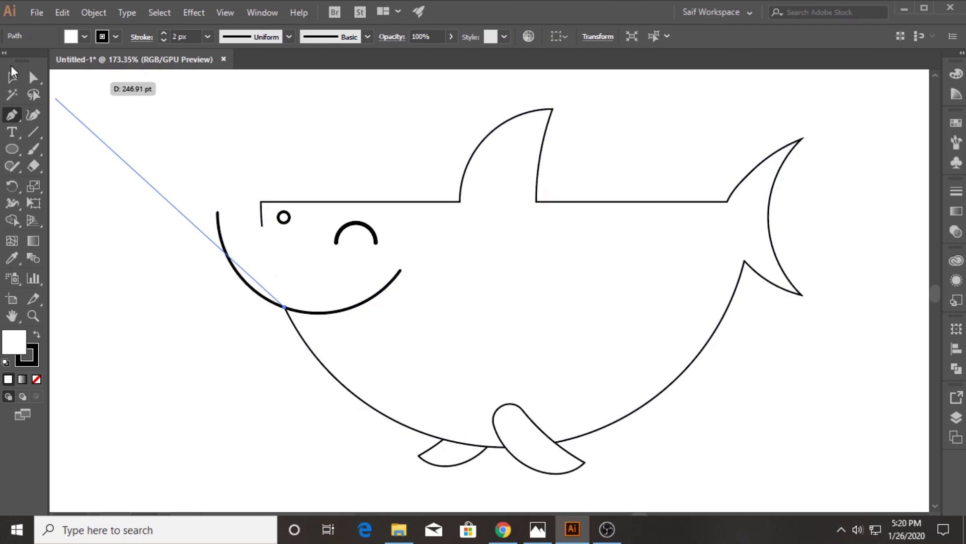
pyautogui.click(33, 77)
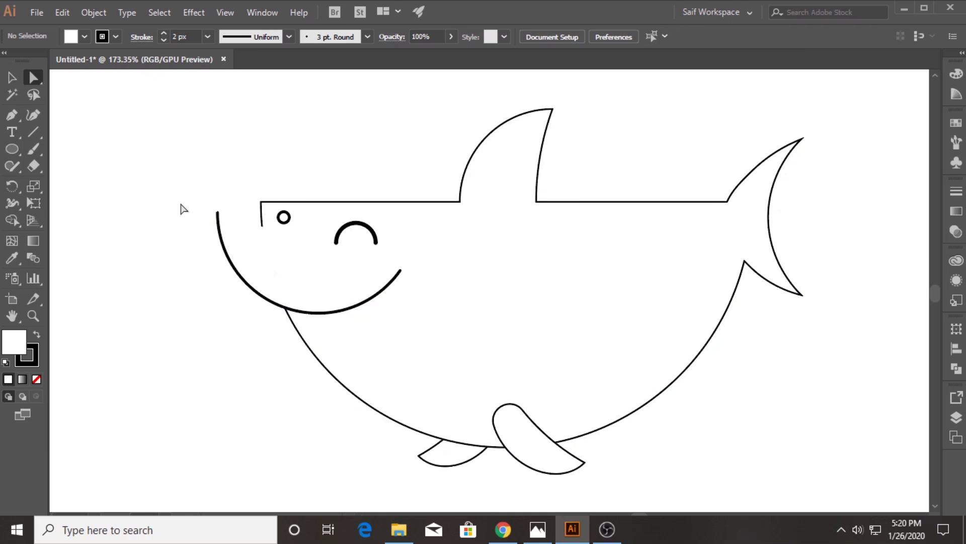
pyautogui.moveTo(181, 202); pyautogui.dragTo(233, 267)
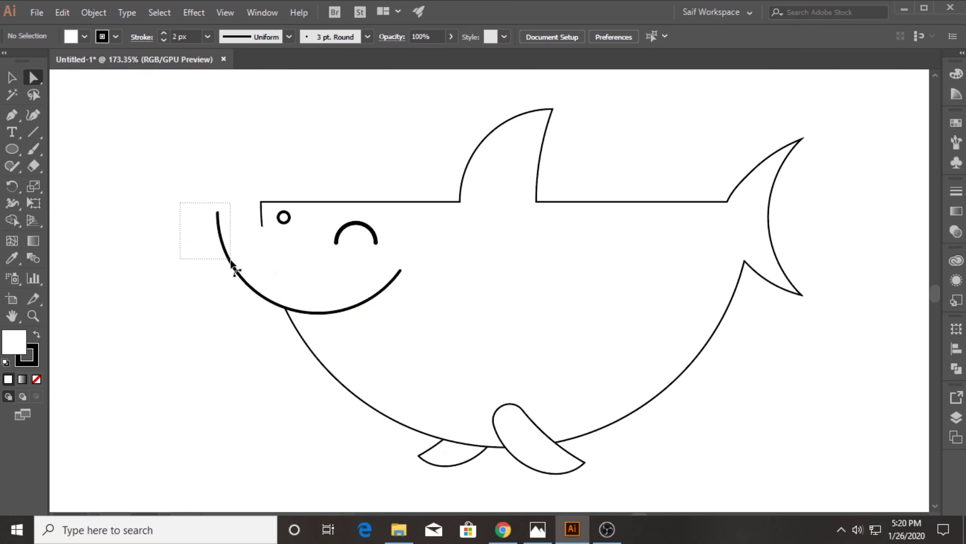
pyautogui.click(285, 308)
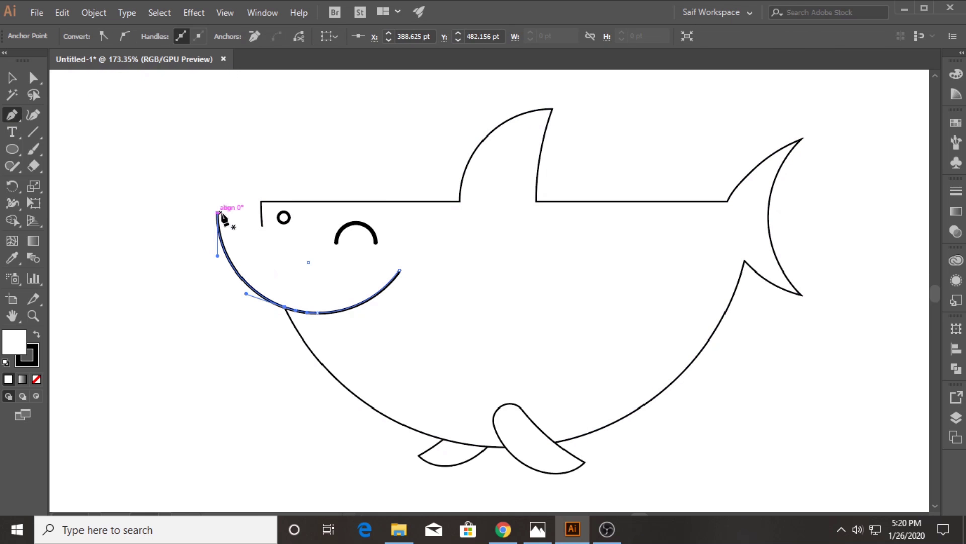
pyautogui.press('a')
pyautogui.press('Delete')
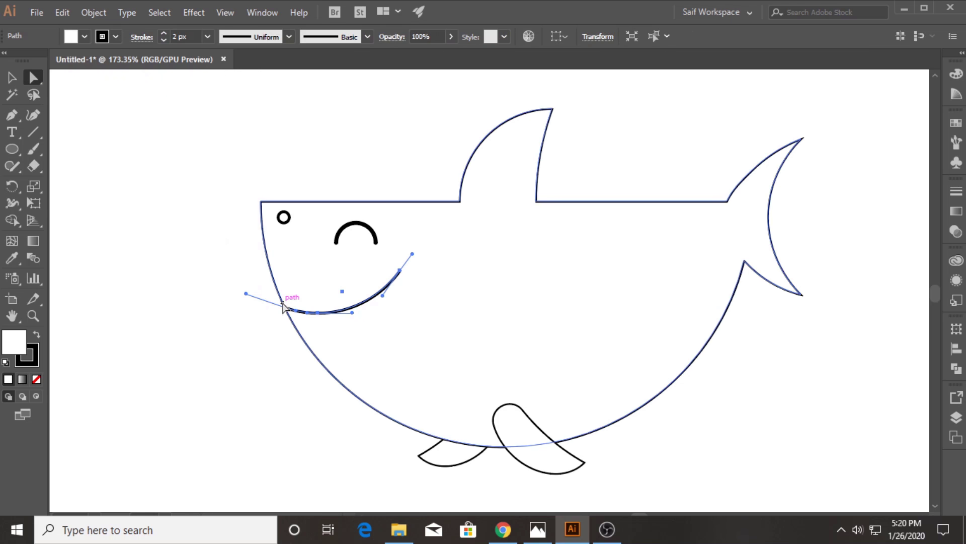
pyautogui.click(243, 356)
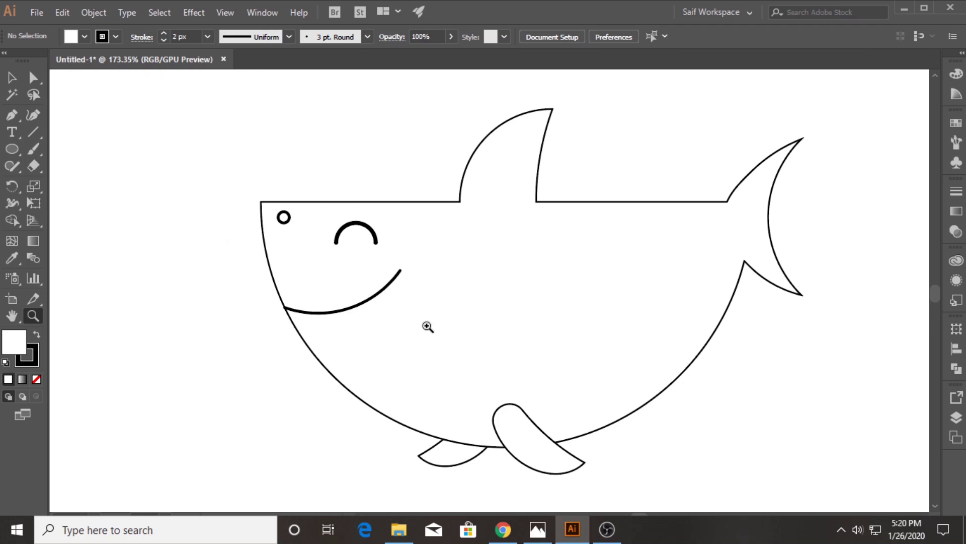
pyautogui.moveTo(358, 308); pyautogui.dragTo(591, 270)
# Add two anchors on the mouth curve and nudge one down into a smooth rounded dip.
pyautogui.press('v')
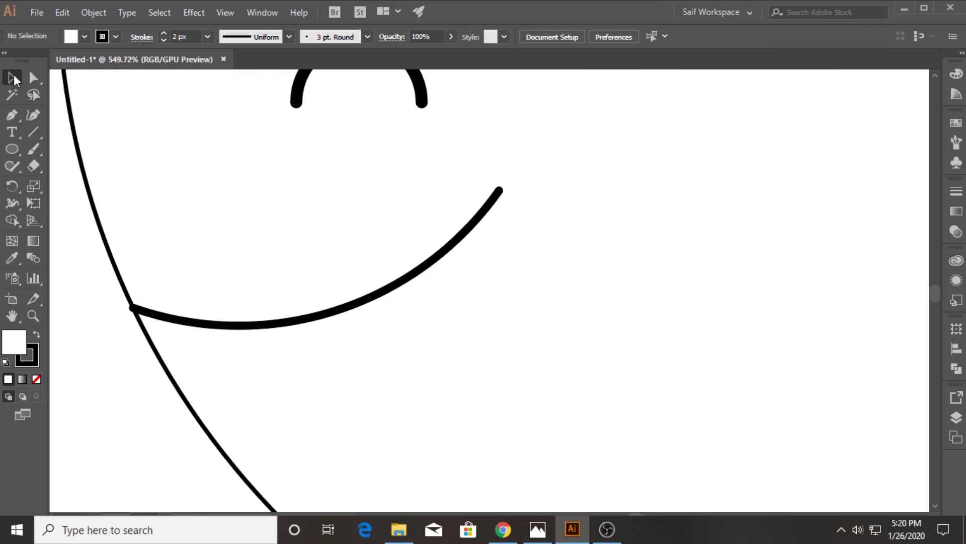
pyautogui.click(345, 312)
pyautogui.press('p')
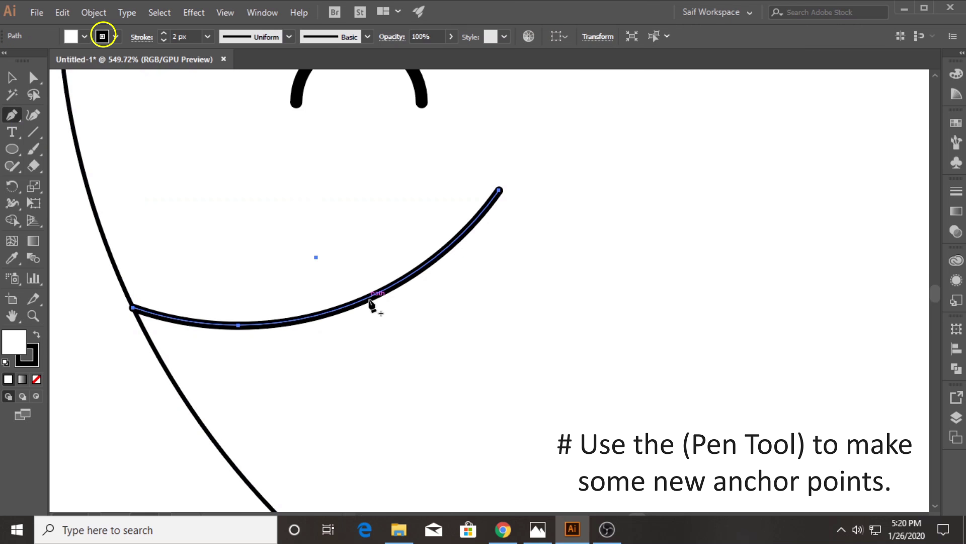
pyautogui.click(370, 298)
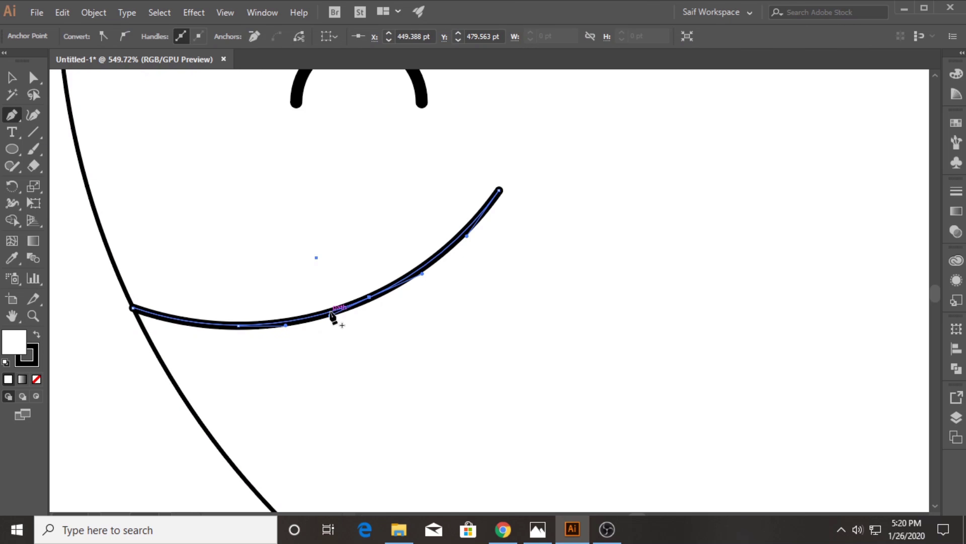
pyautogui.click(331, 312)
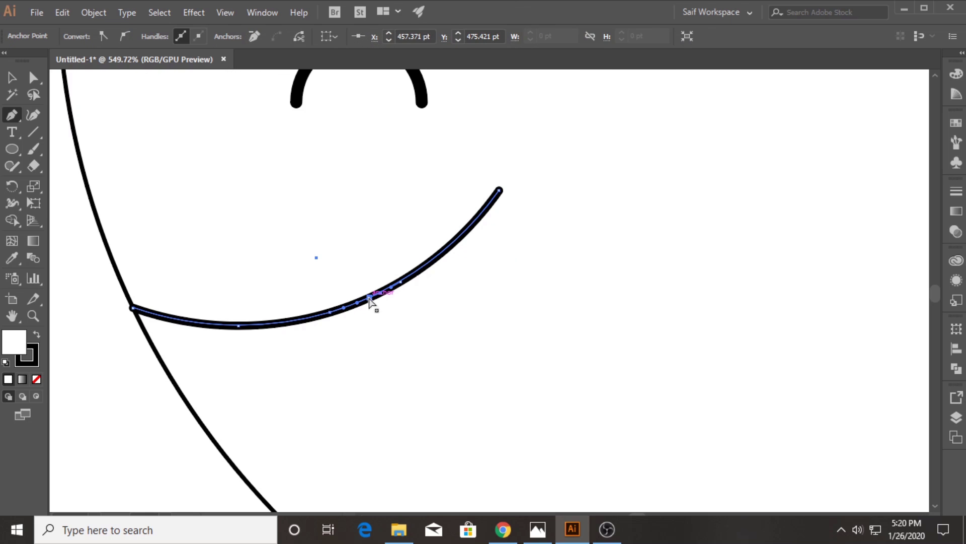
pyautogui.press('Down')
pyautogui.press('Down')
pyautogui.press('Down')
pyautogui.press('Down')
pyautogui.press('Down')
pyautogui.press('Down')
pyautogui.press('Down')
pyautogui.press('Down')
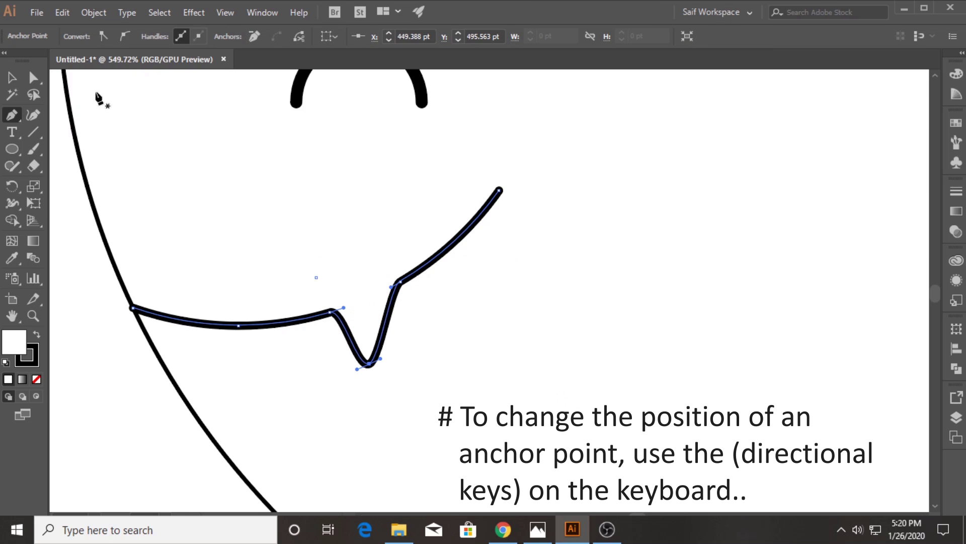
pyautogui.press('Down')
pyautogui.press('Down')
pyautogui.press('Down')
pyautogui.press('Down')
pyautogui.press('Down')
pyautogui.press('Down')
pyautogui.press('Down')
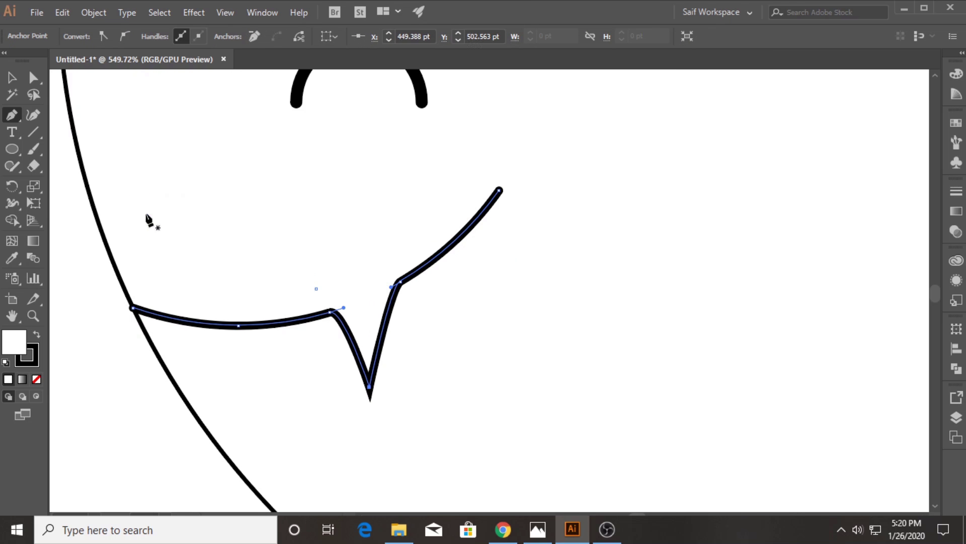
pyautogui.click(124, 36)
# Zoom out to the whole shark and deselect the mouth.
pyautogui.click(33, 316)
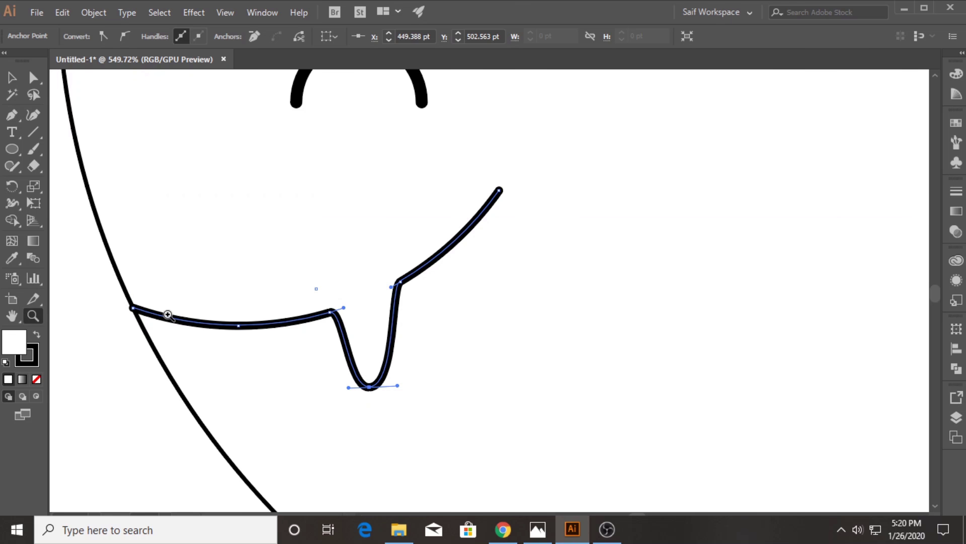
pyautogui.keyDown('alt'); pyautogui.click(348, 276); pyautogui.keyUp('alt')
pyautogui.click(12, 78)
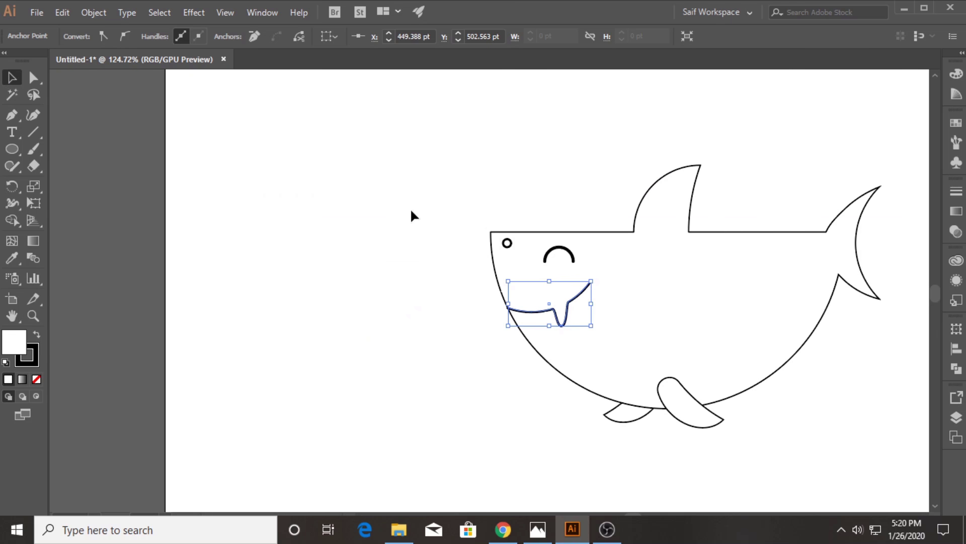
pyautogui.click(409, 207)
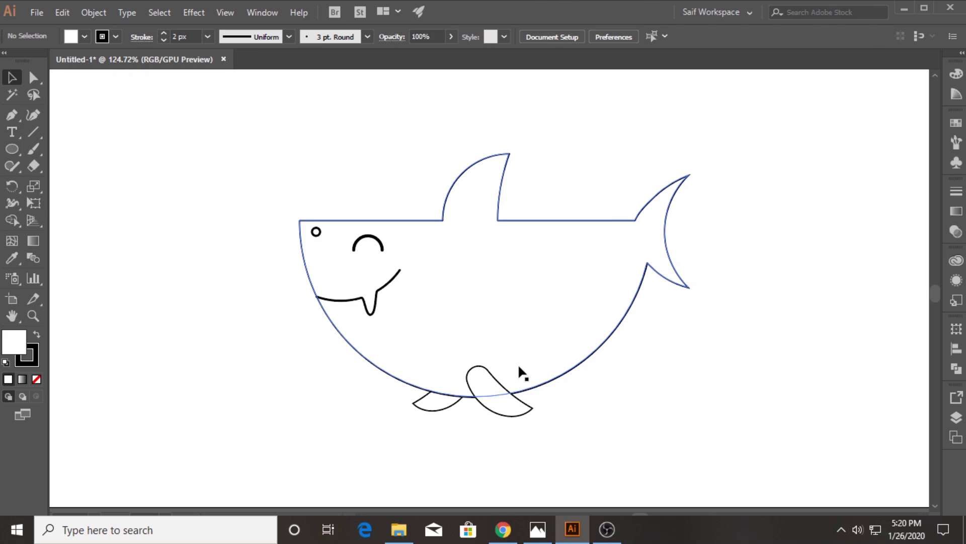
# Select the shark body and try several blue and teal fill swatches.
pyautogui.click(409, 218)
pyautogui.click(71, 36)
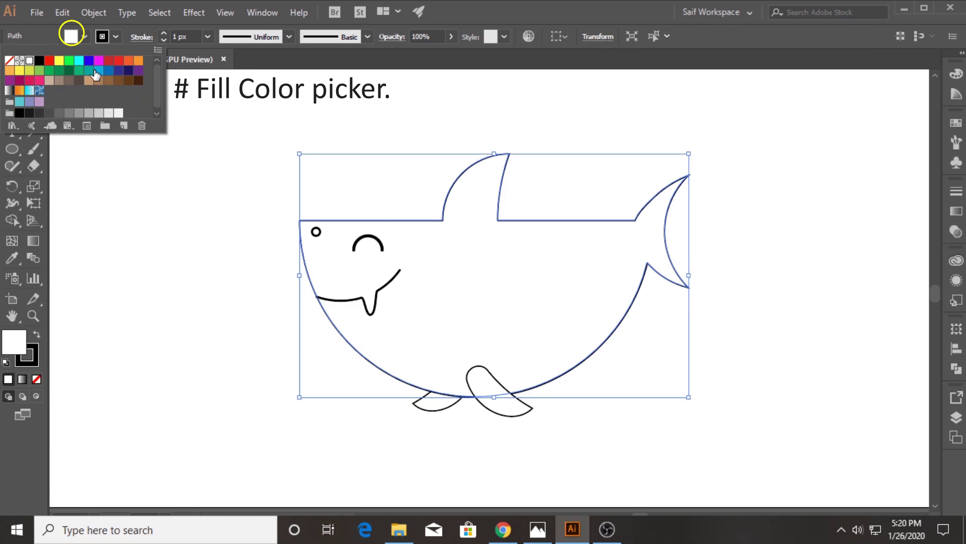
pyautogui.click(99, 70)
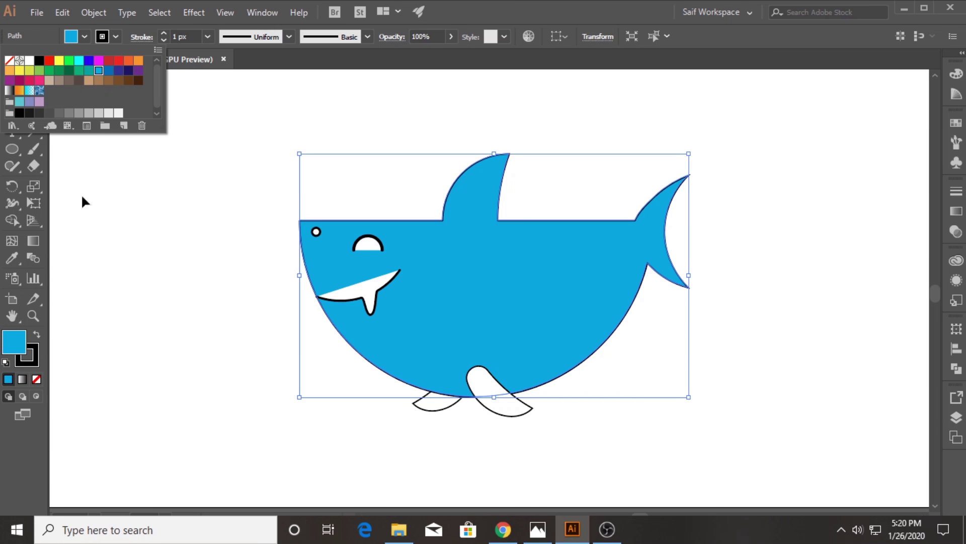
pyautogui.click(109, 71)
pyautogui.click(89, 71)
pyautogui.click(94, 79)
# Refine the fill to a softer teal (#50a9c9) in the Color Picker and deselect.
pyautogui.doubleClick(21, 346)
pyautogui.moveTo(147, 78); pyautogui.dragTo(125, 87)
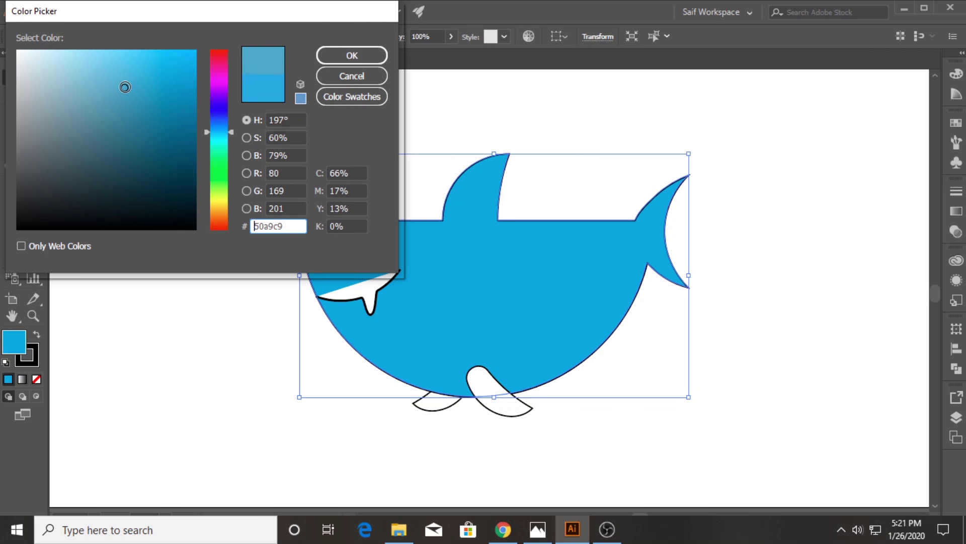
pyautogui.click(332, 55)
pyautogui.click(150, 200)
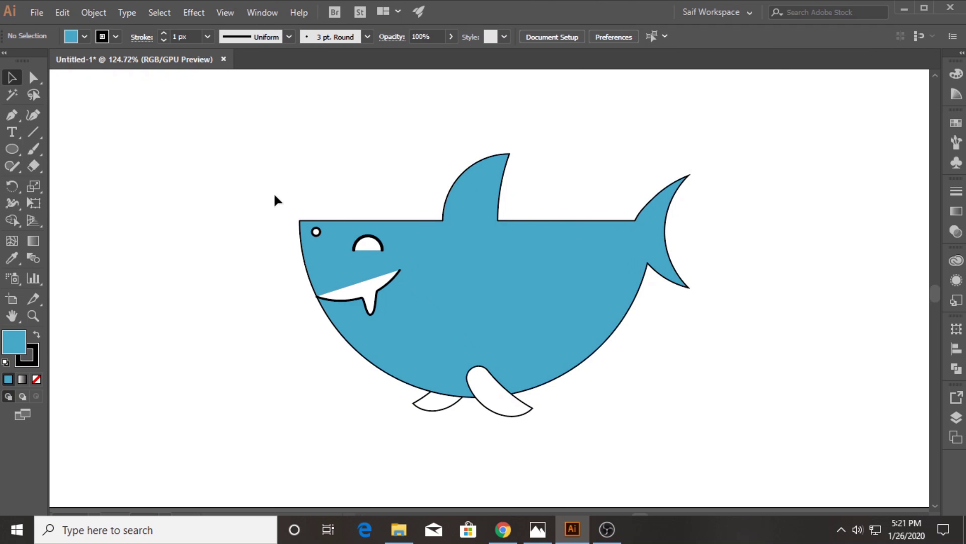
pyautogui.hotkey('ctrl', 'a')
pyautogui.hotkey('ctrl', 'shift', 'a')
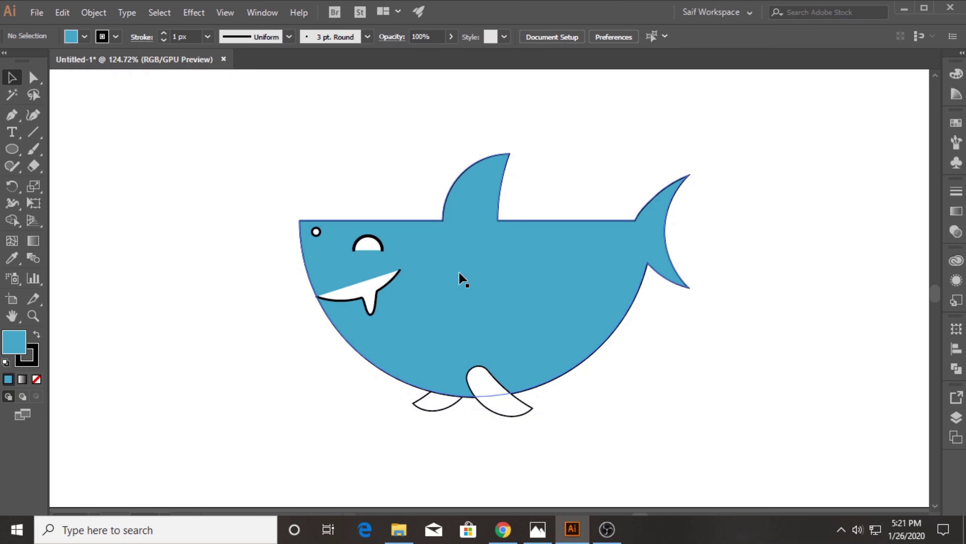
# Place a copy of the shark body to the right and strip the left shark's outlines.
pyautogui.moveTo(459, 275); pyautogui.dragTo(866, 278)
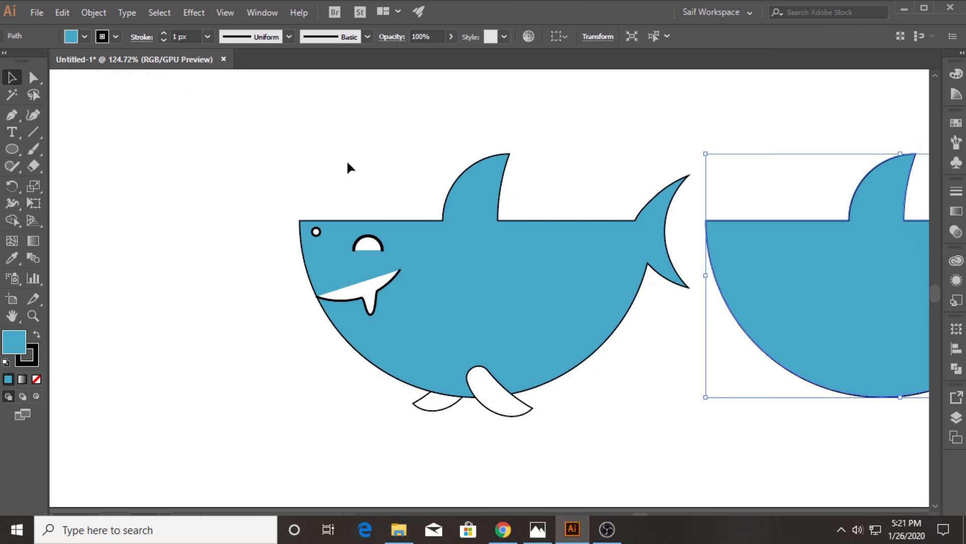
pyautogui.moveTo(296, 143); pyautogui.dragTo(616, 409)
pyautogui.click(103, 36)
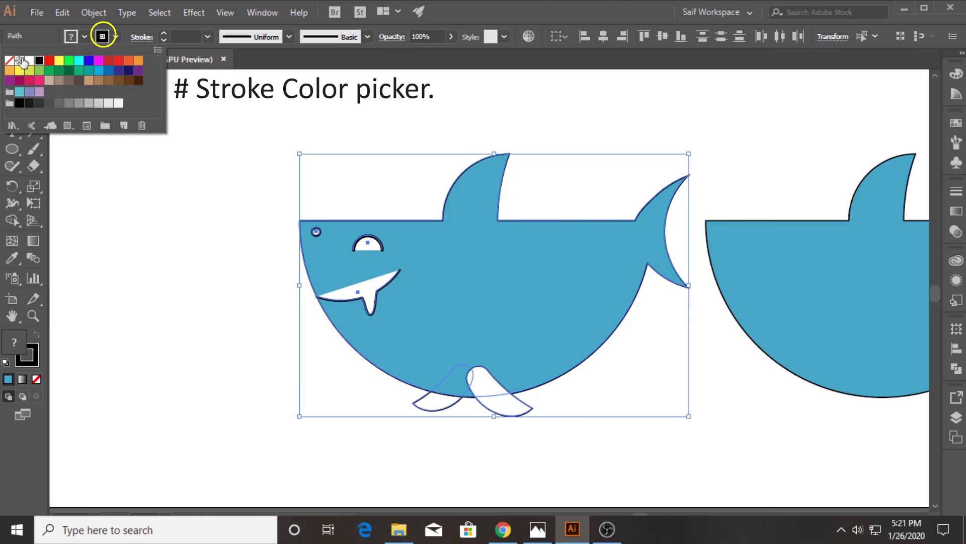
pyautogui.click(9, 60)
pyautogui.click(197, 149)
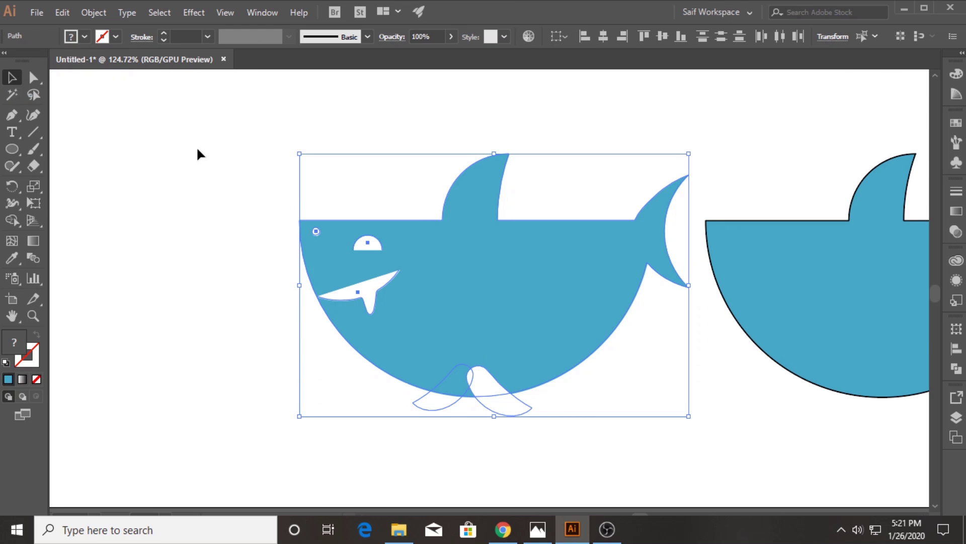
# Give the left shark black outlines and no fill.
pyautogui.moveTo(196, 149); pyautogui.dragTo(564, 450)
pyautogui.click(116, 36)
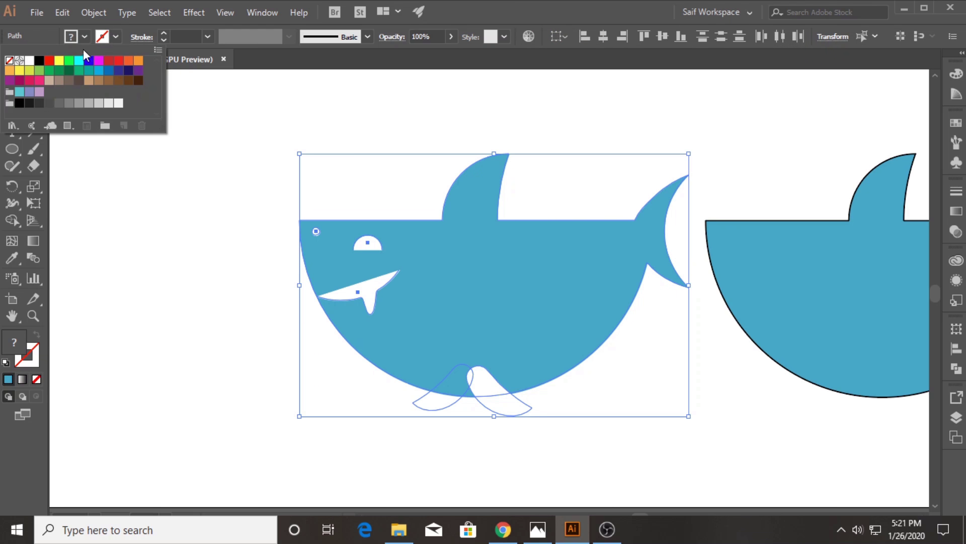
pyautogui.click(39, 60)
pyautogui.click(71, 38)
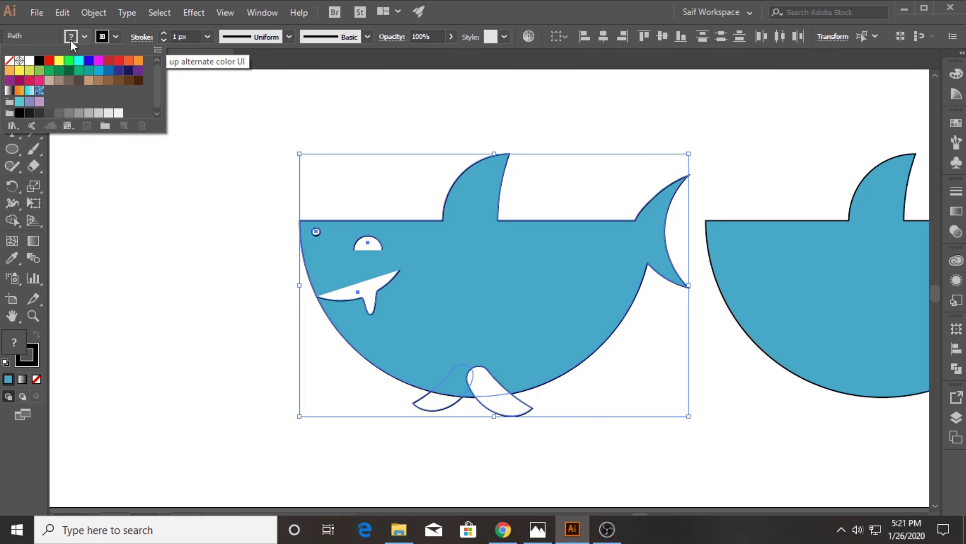
pyautogui.click(8, 61)
# Eyedropper the right shark's teal fill onto the left shark's body and two fins.
pyautogui.click(453, 184)
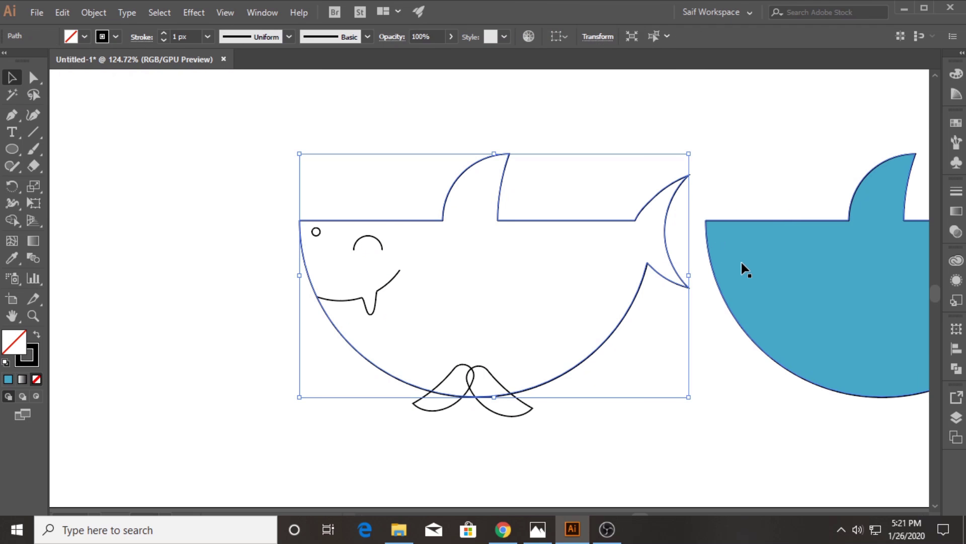
pyautogui.press('i')
pyautogui.click(846, 282)
pyautogui.click(11, 78)
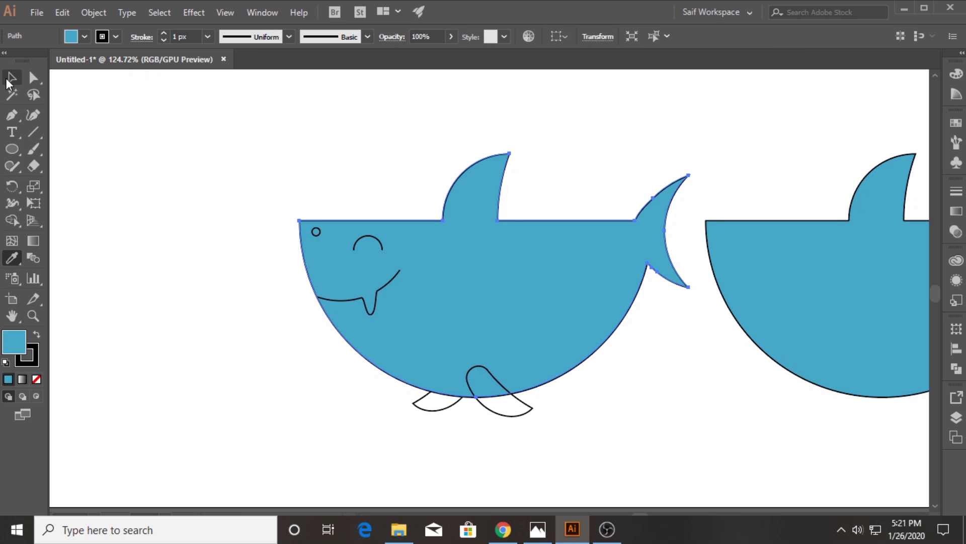
pyautogui.click(330, 130)
pyautogui.moveTo(382, 398); pyautogui.dragTo(518, 446)
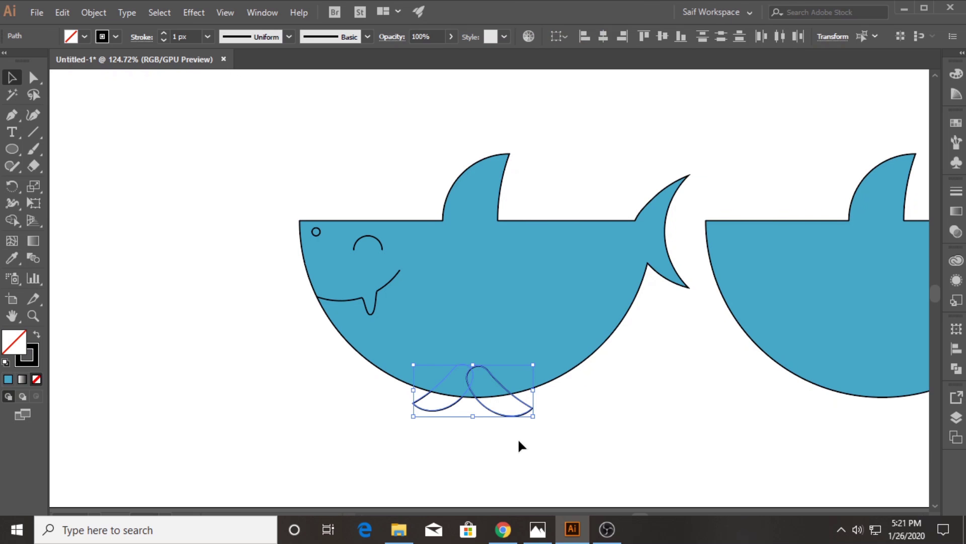
pyautogui.press('i')
pyautogui.click(814, 319)
pyautogui.click(8, 78)
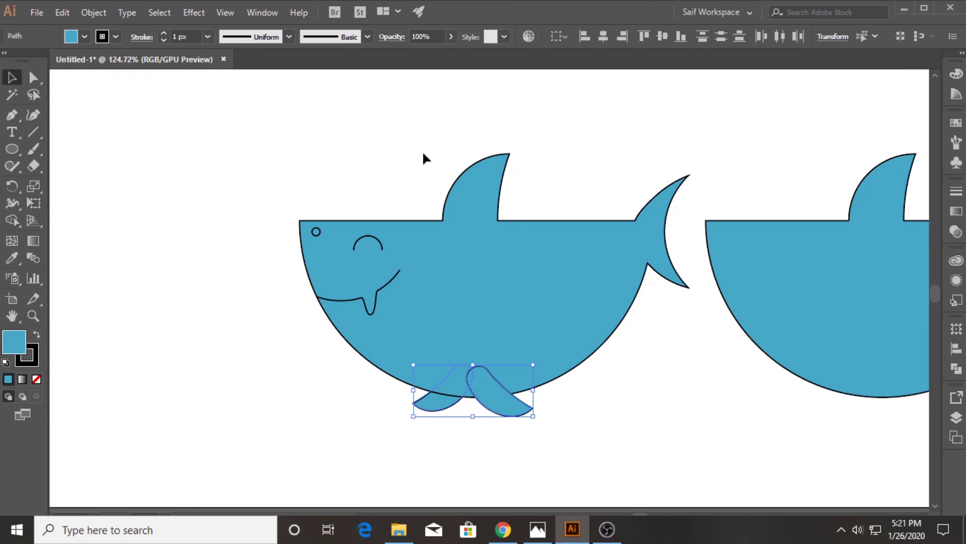
# Set the shark's stroke to 4 px with round caps and round corners.
pyautogui.keyDown('shift'); pyautogui.click(423, 231); pyautogui.keyUp('shift')
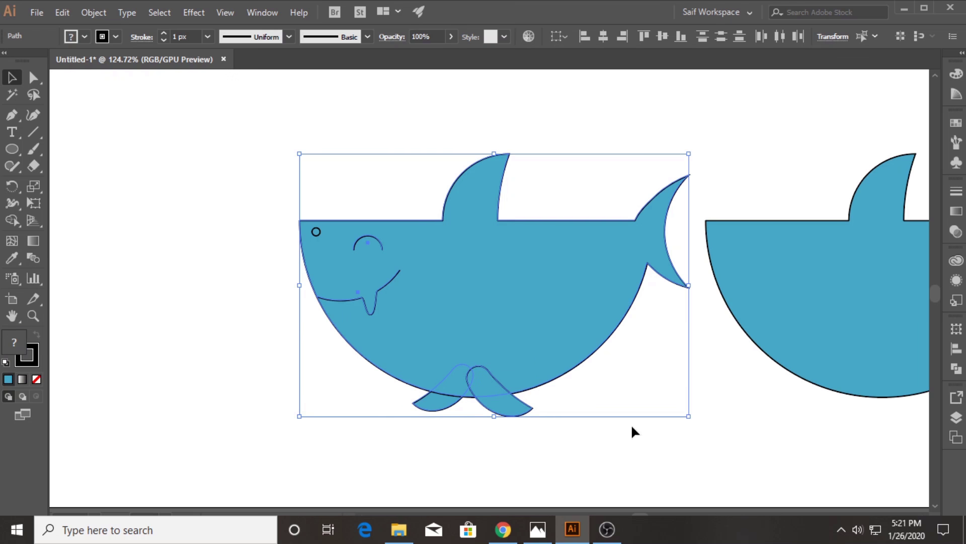
pyautogui.click(207, 36)
pyautogui.click(222, 112)
pyautogui.click(141, 37)
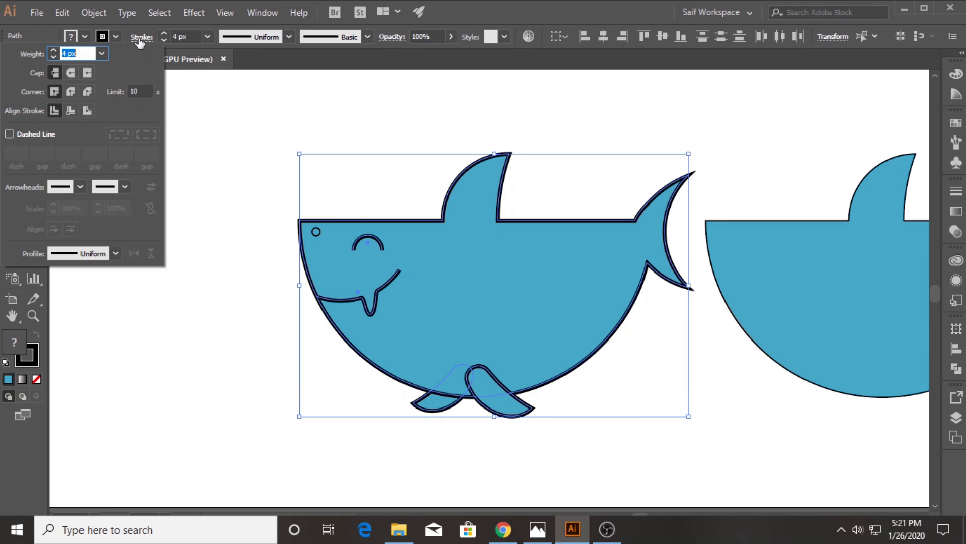
pyautogui.click(71, 72)
pyautogui.click(71, 91)
# Zoom out and move the copied shark body down beside the left shark.
pyautogui.click(222, 110)
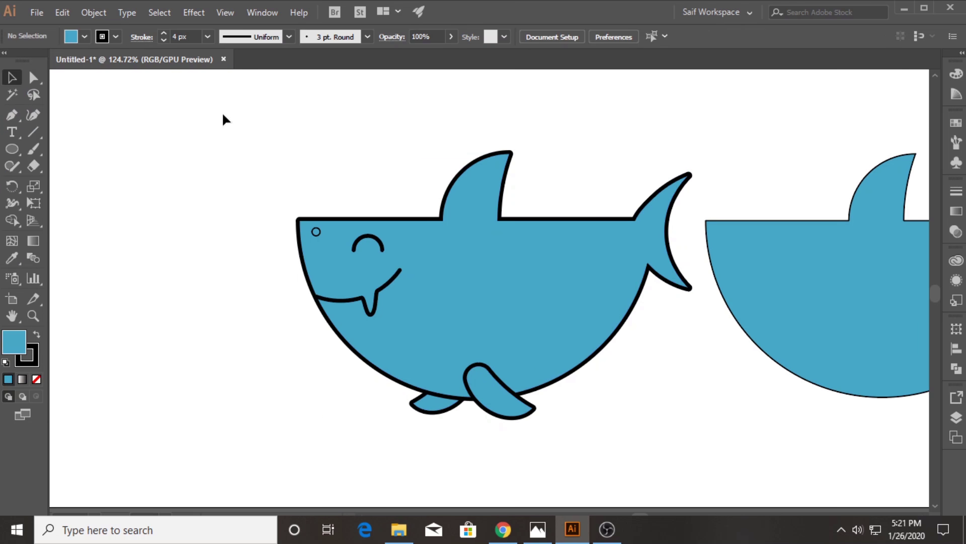
pyautogui.keyDown('alt'); pyautogui.moveTo(426, 311); pyautogui.dragTo(366, 274); pyautogui.keyUp('alt')
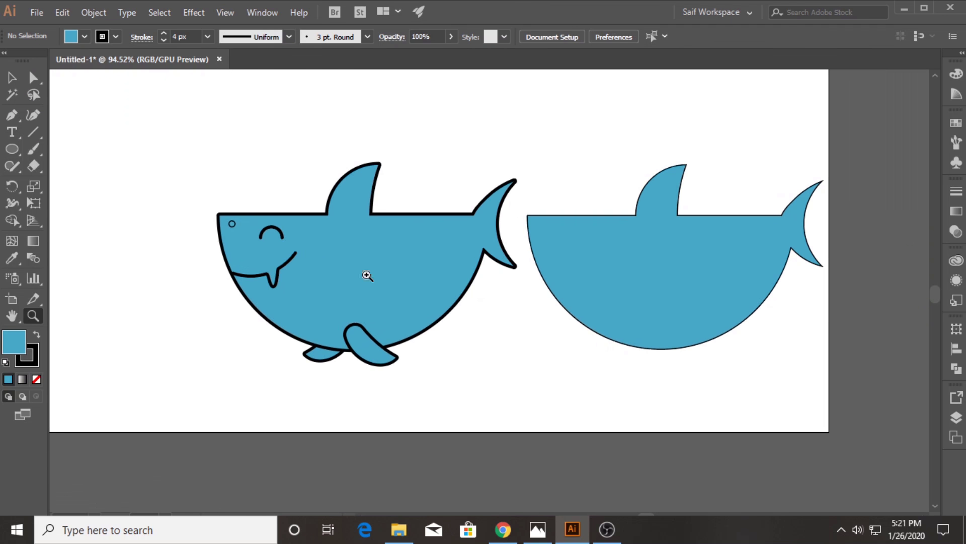
pyautogui.press('v')
pyautogui.moveTo(604, 271)
pyautogui.mouseDown()
pyautogui.moveTo(625, 280)
pyautogui.moveTo(622, 336)
pyautogui.mouseUp()
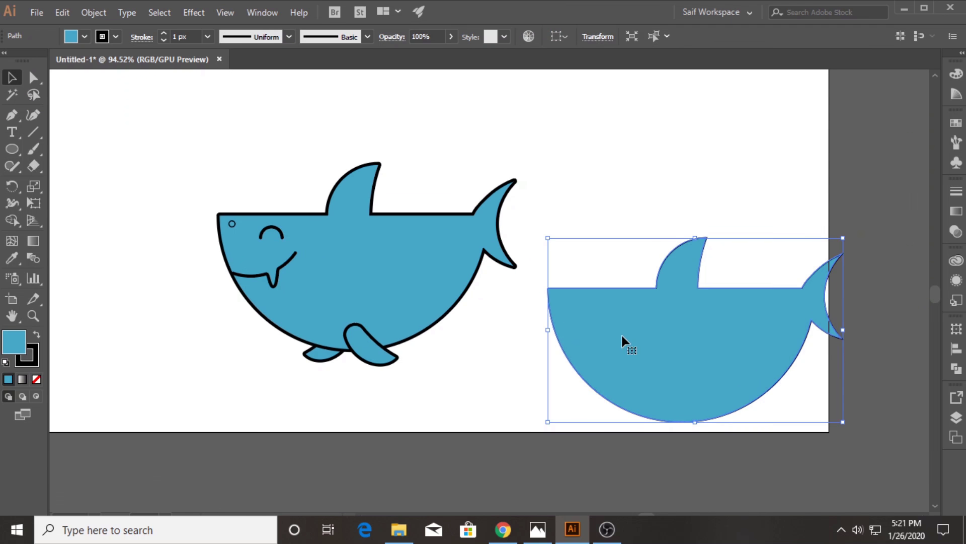
# Draw a wavy Pen line across the lower part of the copied body.
pyautogui.click(11, 116)
pyautogui.click(553, 348)
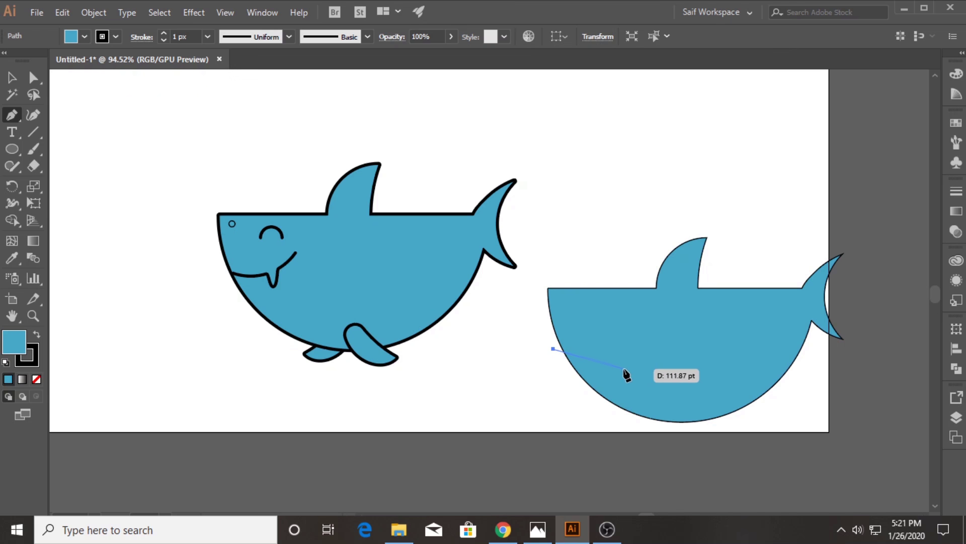
pyautogui.moveTo(642, 364); pyautogui.dragTo(705, 355)
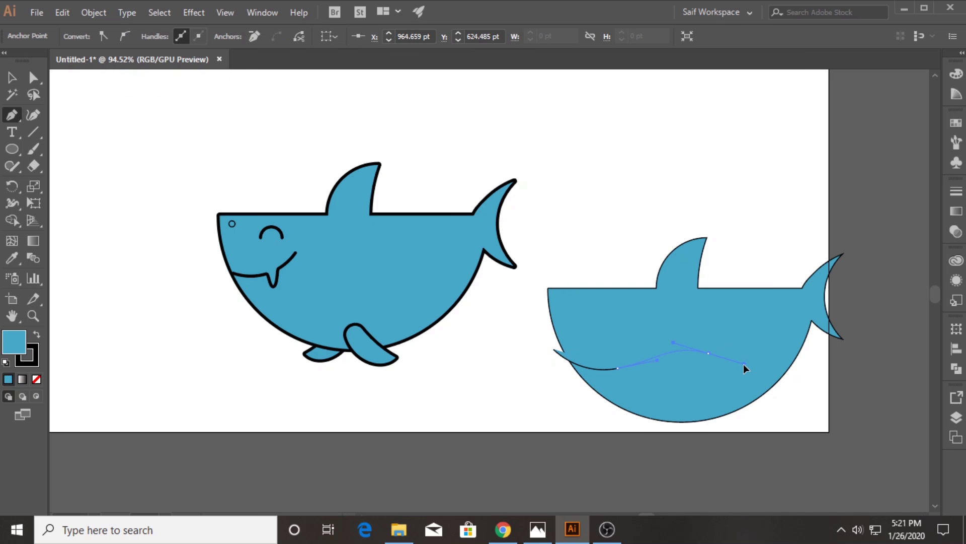
pyautogui.moveTo(808, 354)
pyautogui.mouseDown()
pyautogui.moveTo(827, 330)
pyautogui.moveTo(825, 355)
pyautogui.mouseUp()
pyautogui.keyDown('ctrl'); pyautogui.click(822, 460); pyautogui.keyUp('ctrl')
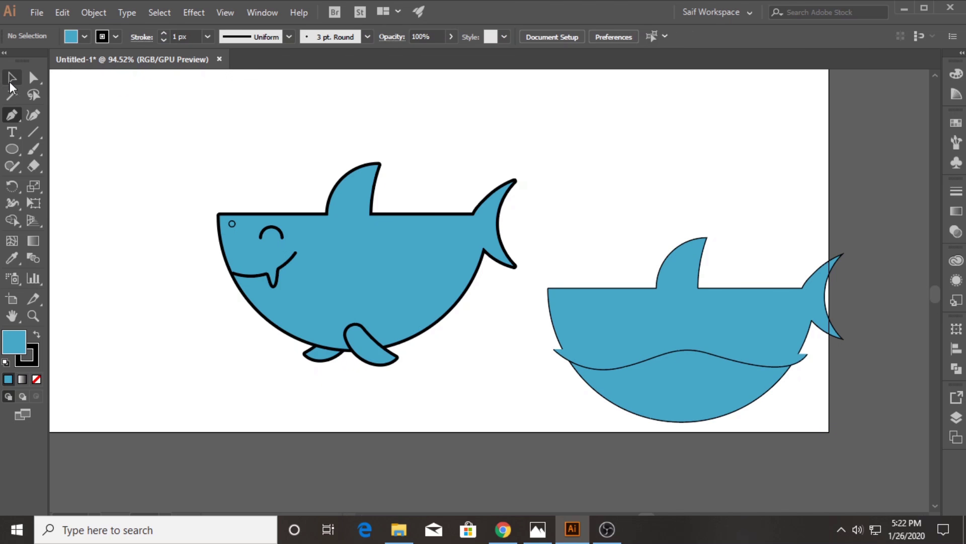
# Split the copied body along the wave with Shape Builder and move the bottom piece onto the left shark.
pyautogui.click(11, 81)
pyautogui.moveTo(510, 334); pyautogui.dragTo(560, 379)
pyautogui.hotkey('shift', 'm')
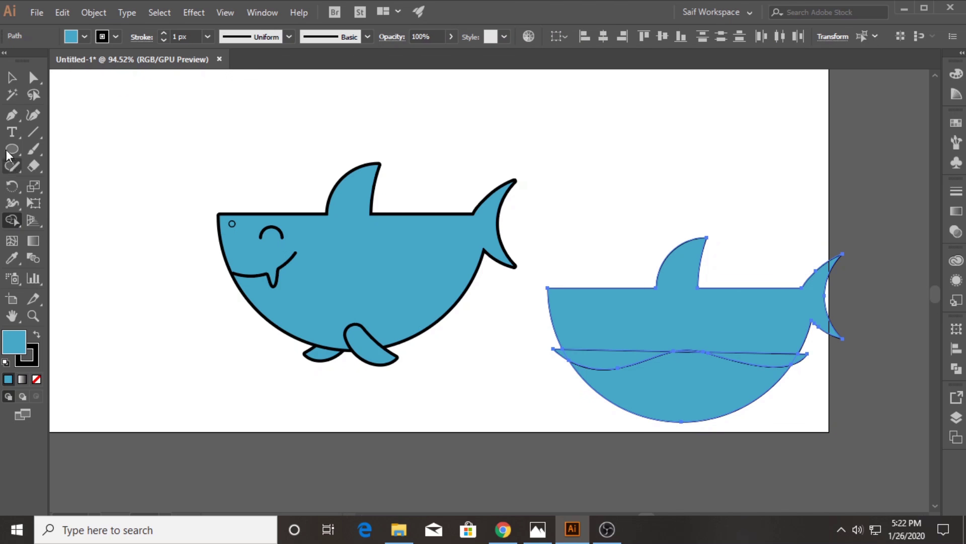
pyautogui.click(11, 78)
pyautogui.click(441, 397)
pyautogui.moveTo(649, 401); pyautogui.dragTo(334, 325)
# Give the wave piece no outline and a white fill.
pyautogui.click(116, 39)
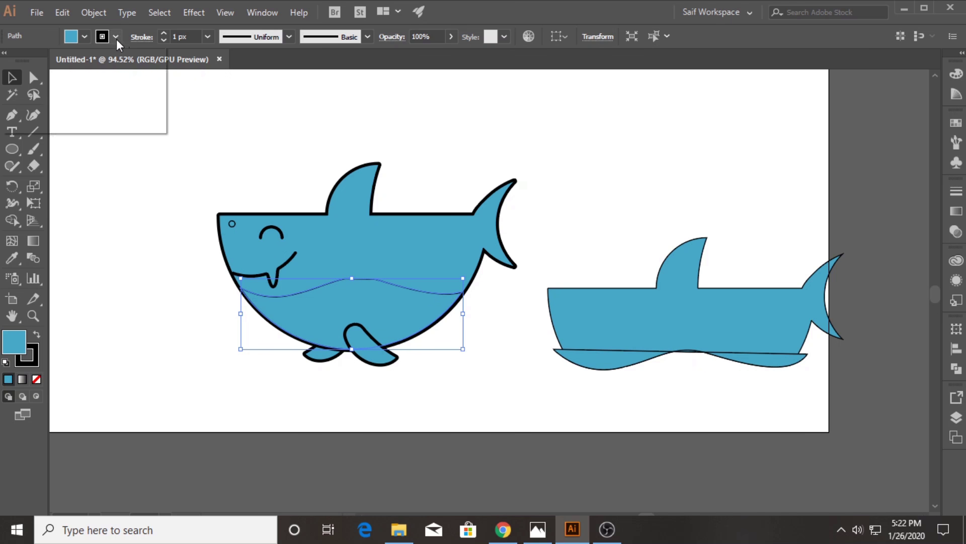
pyautogui.click(7, 62)
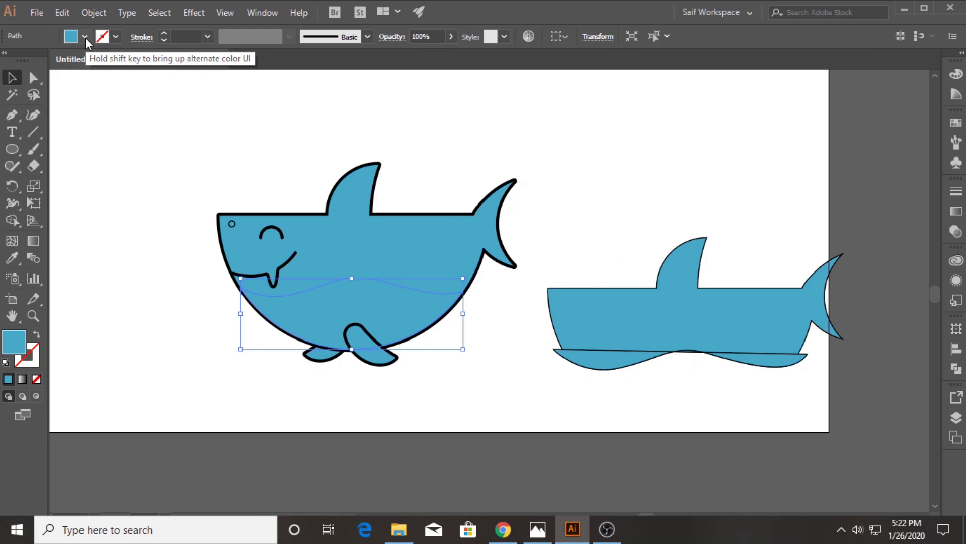
pyautogui.click(86, 38)
pyautogui.click(30, 61)
# Set the belly piece's opacity to 60% after trying 50% and 70%.
pyautogui.click(957, 236)
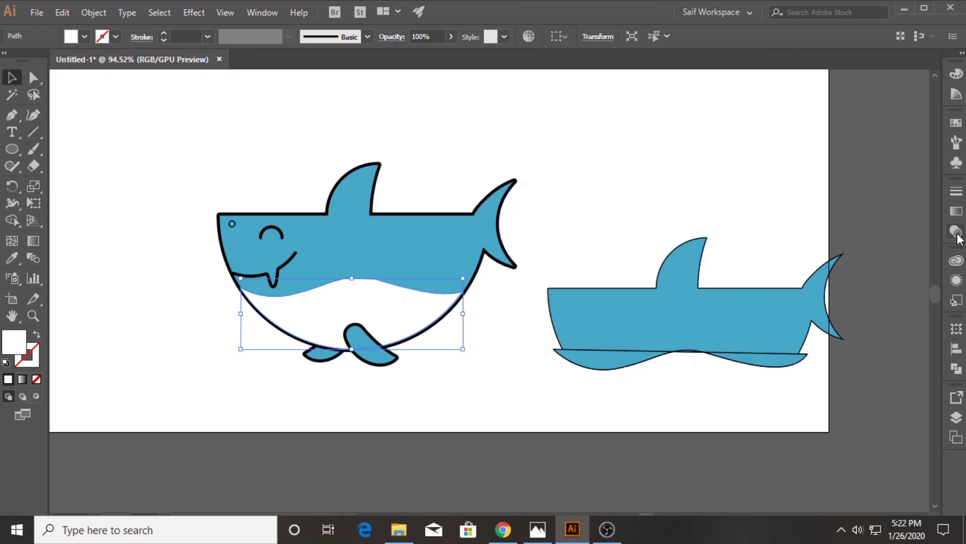
pyautogui.write('50')
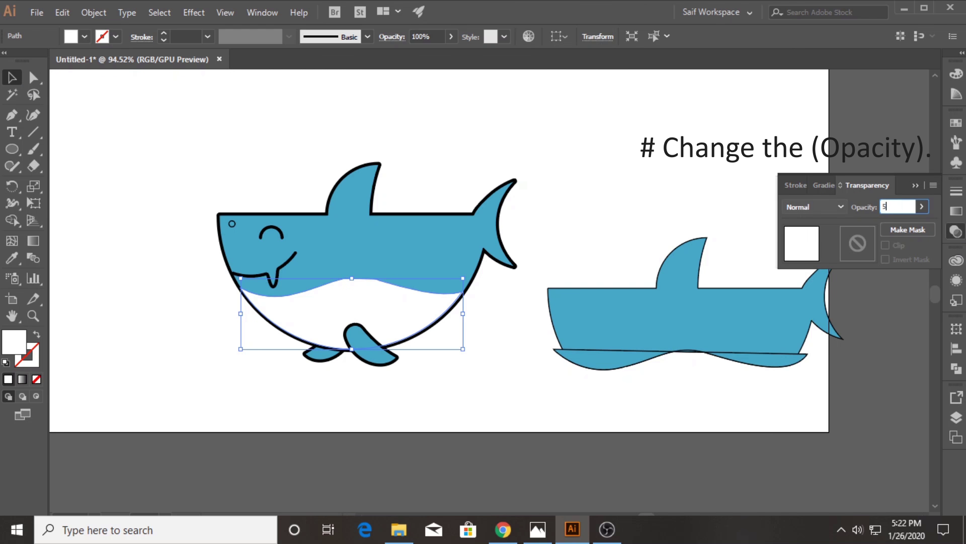
pyautogui.press('Return')
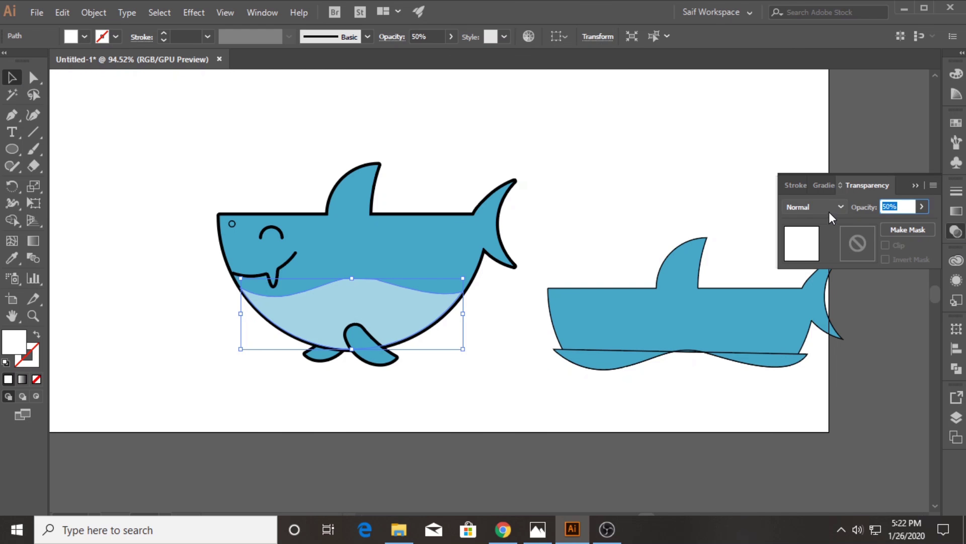
pyautogui.write('70')
pyautogui.press('Return')
pyautogui.click(893, 206)
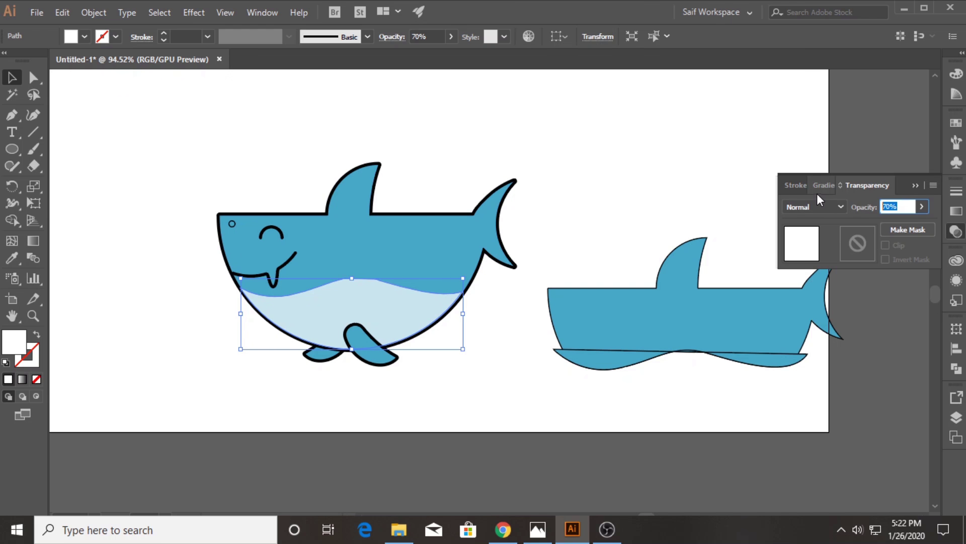
pyautogui.write('6')
pyautogui.press('Return')
pyautogui.click(657, 221)
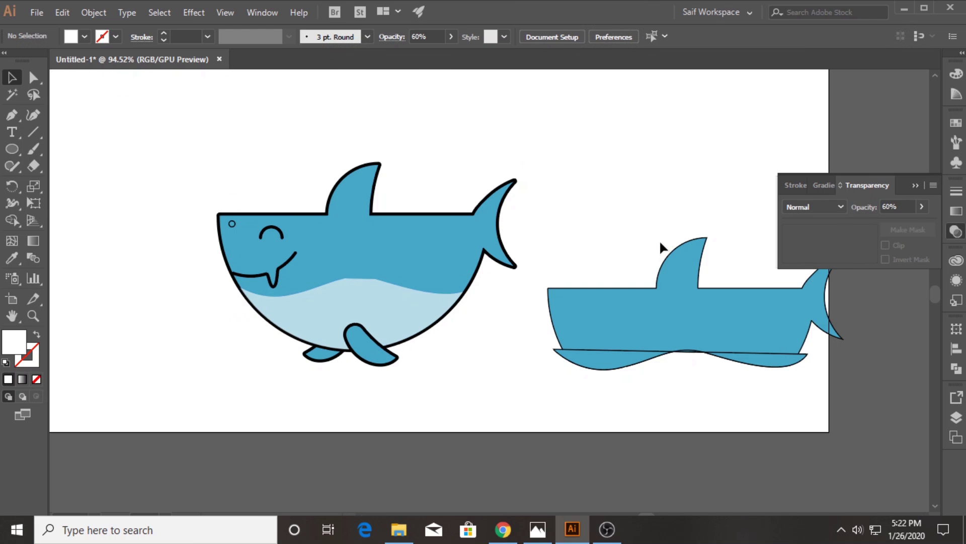
# Squash the left shark vertically and stretch it wider to the right.
pyautogui.moveTo(508, 387); pyautogui.dragTo(508, 386)
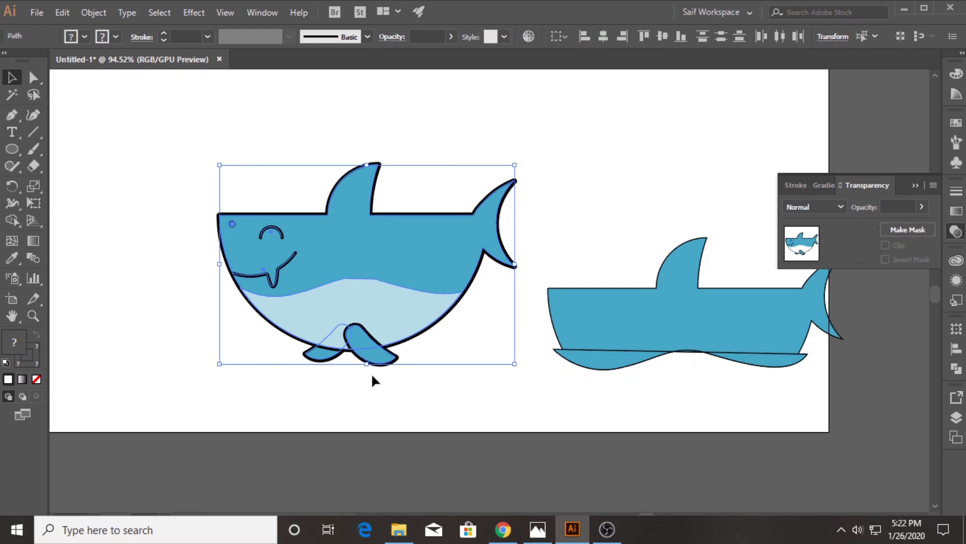
pyautogui.moveTo(367, 367); pyautogui.dragTo(367, 336)
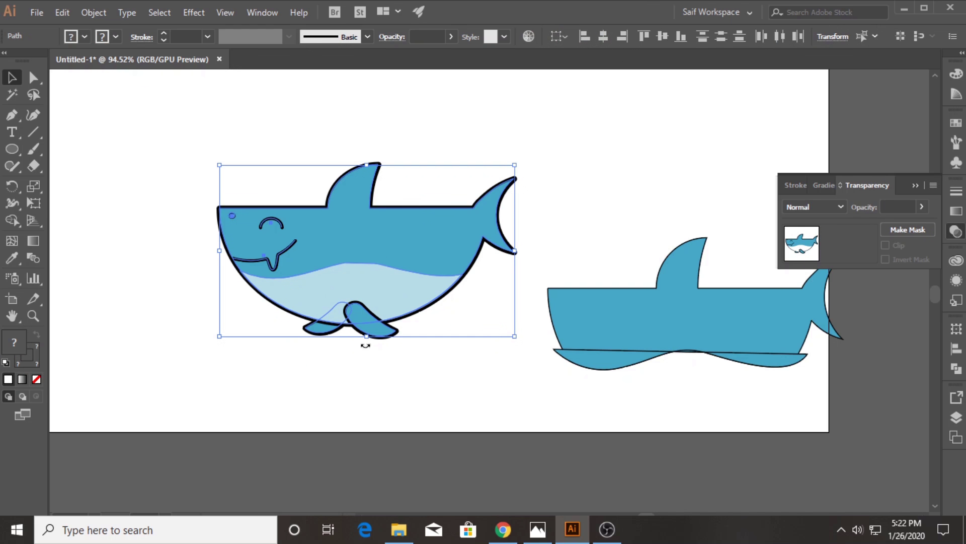
pyautogui.moveTo(366, 346); pyautogui.dragTo(366, 338)
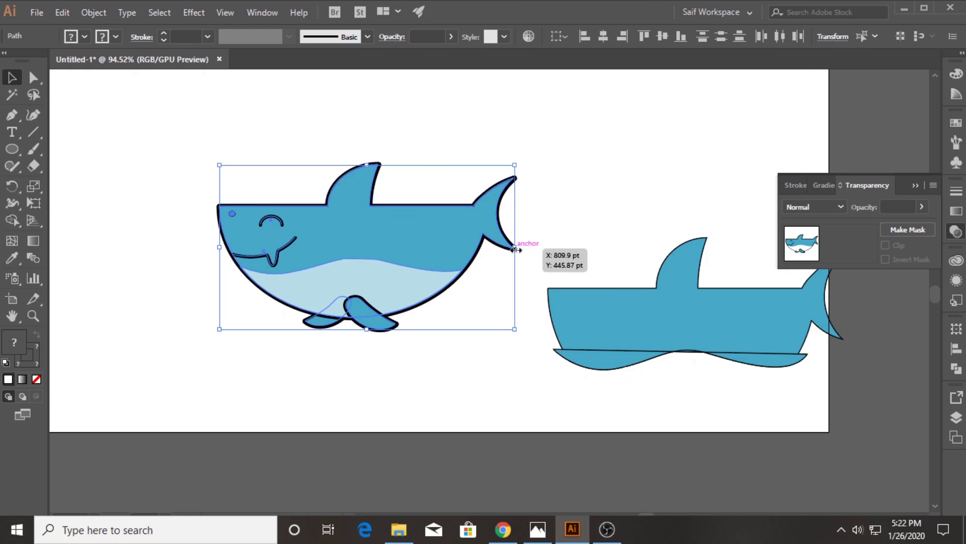
pyautogui.moveTo(514, 247); pyautogui.dragTo(535, 247)
pyautogui.click(277, 337)
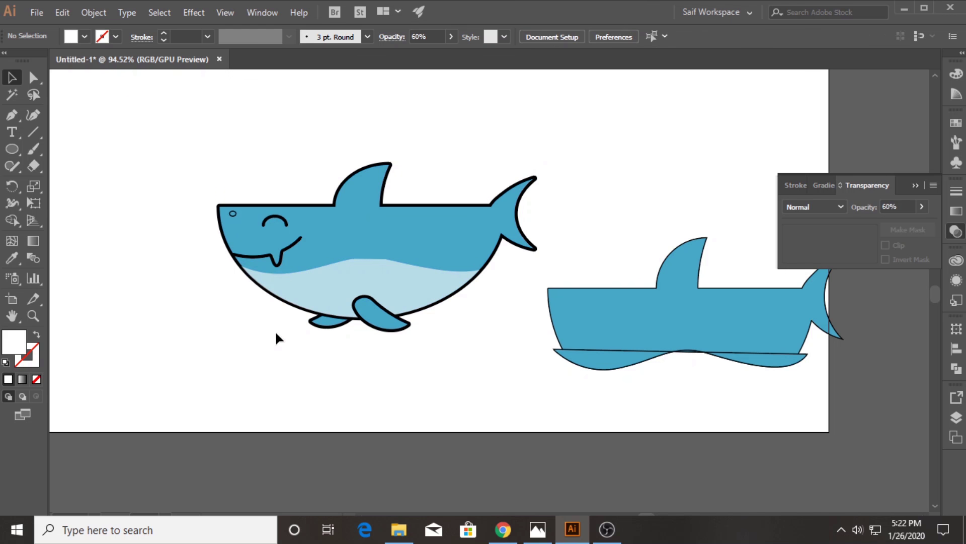
# Thicken the left shark's outline to 6 px.
pyautogui.click(400, 236)
pyautogui.click(208, 36)
pyautogui.click(225, 129)
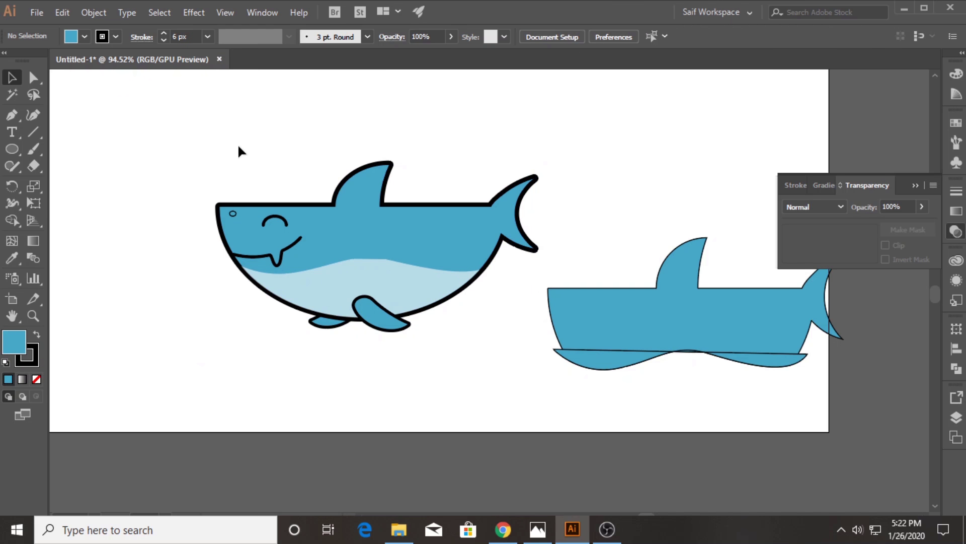
pyautogui.moveTo(557, 282); pyautogui.dragTo(829, 394)
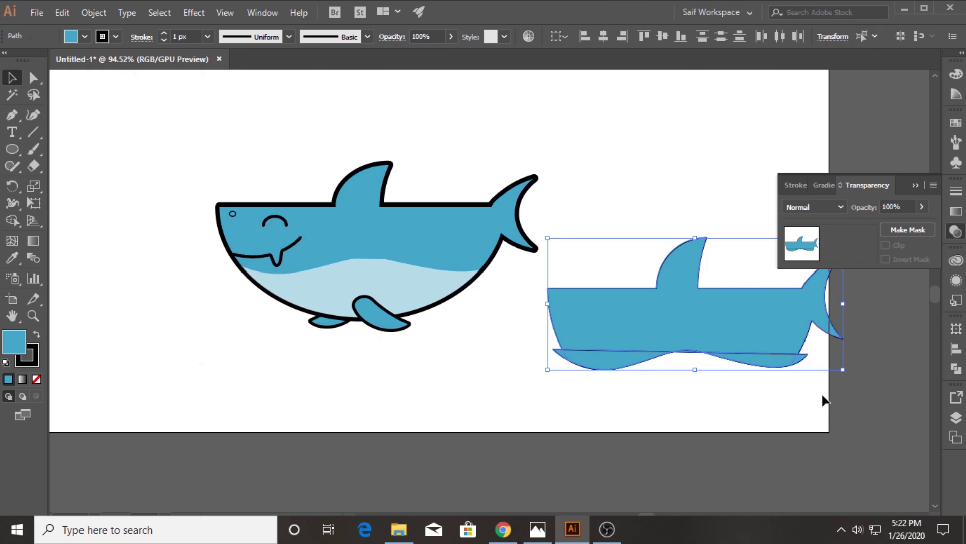
# Delete the leftover right shark copy and zoom in on the shark's face.
pyautogui.press('Delete')
pyautogui.click(33, 315)
pyautogui.moveTo(278, 232); pyautogui.dragTo(503, 225)
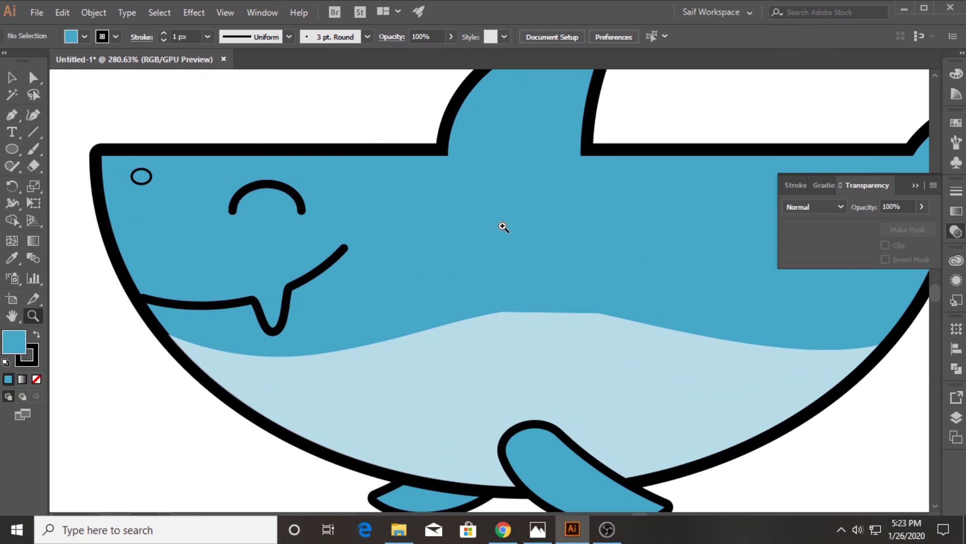
# Draw a crescent gill shape behind the mouth with the Pen tool.
pyautogui.press('v')
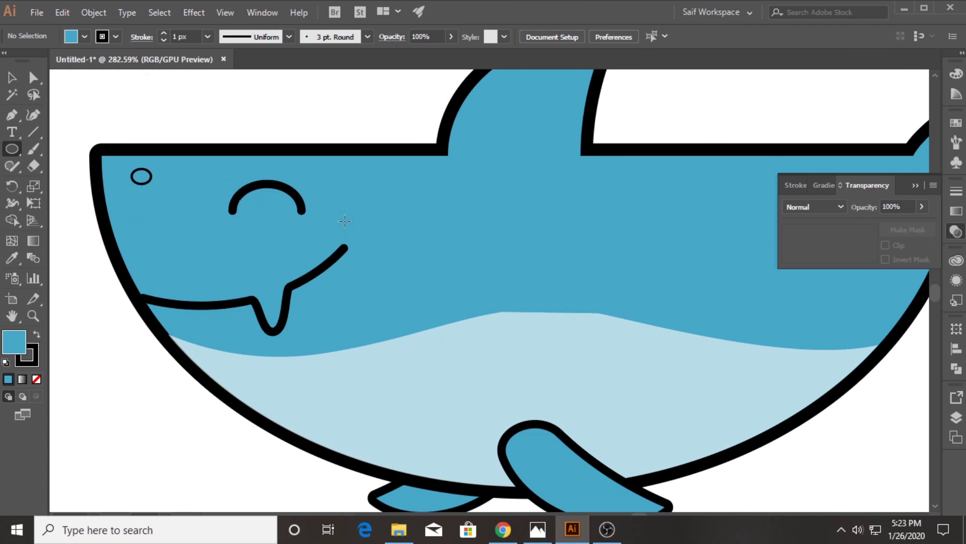
pyautogui.press('p')
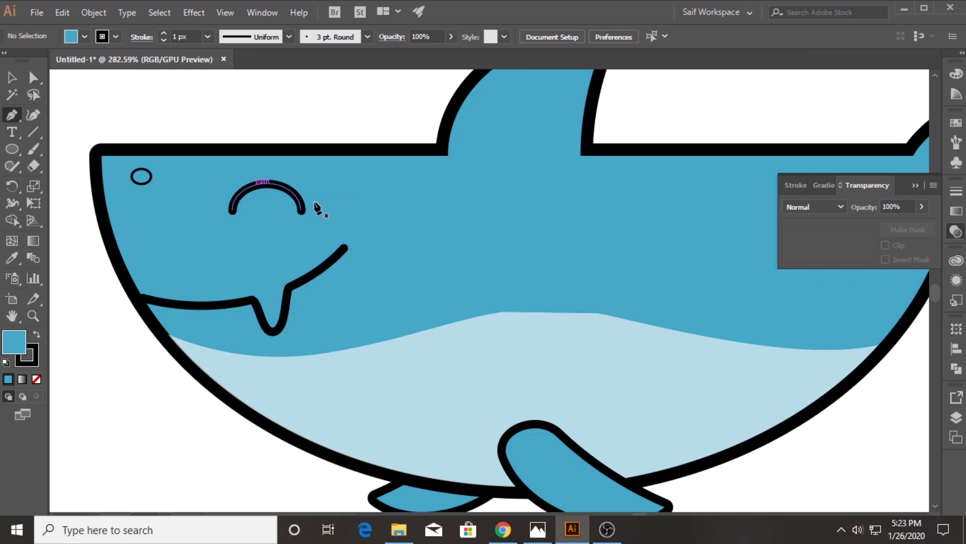
pyautogui.click(385, 210)
pyautogui.moveTo(384, 281); pyautogui.dragTo(365, 326)
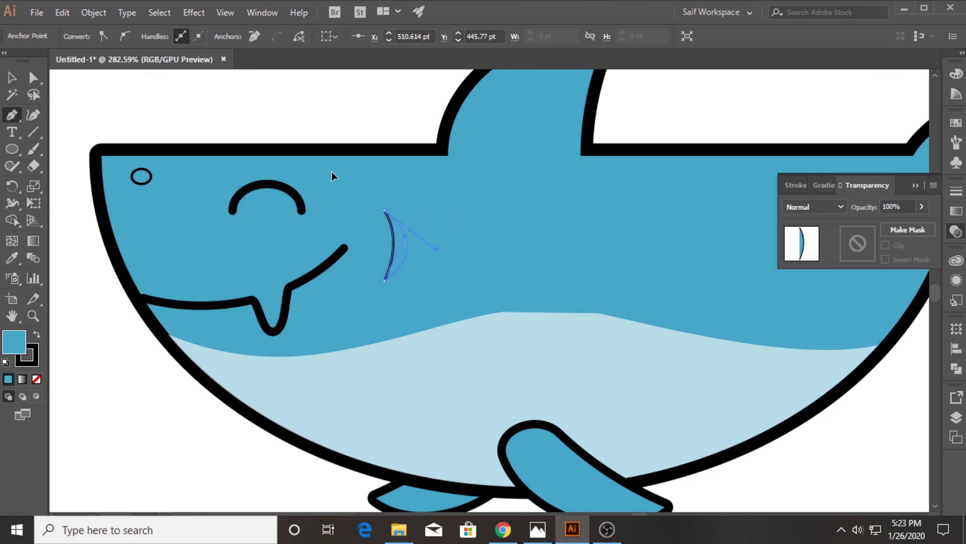
pyautogui.moveTo(384, 211); pyautogui.dragTo(334, 178)
# Fill the crescent gill black with no outline.
pyautogui.press('v')
pyautogui.hotkey('ctrl', 'shift', 'a')
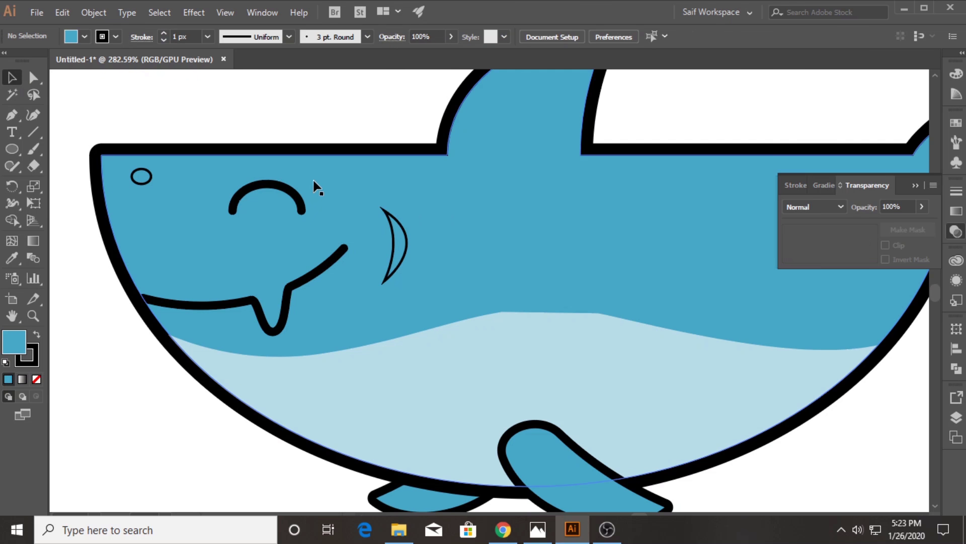
pyautogui.click(390, 222)
pyautogui.click(84, 36)
pyautogui.click(50, 91)
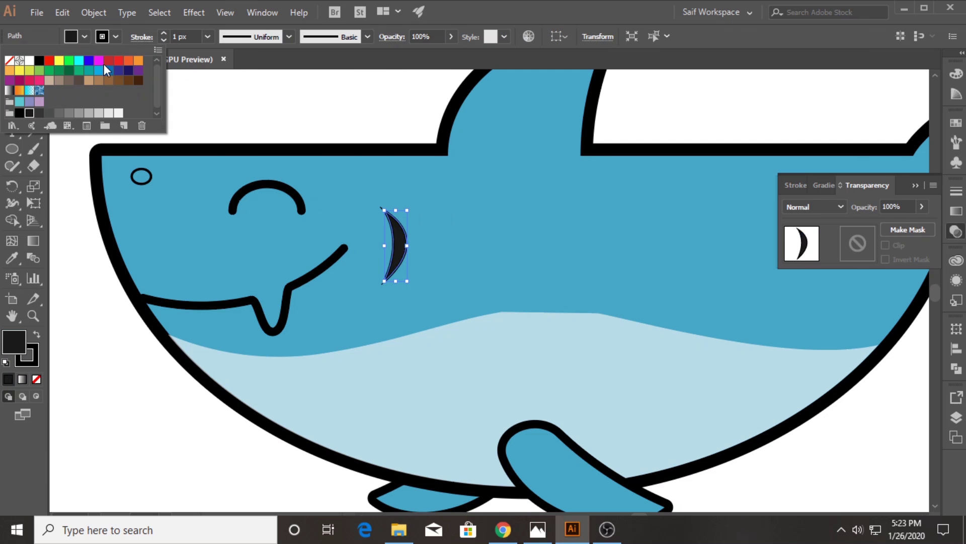
pyautogui.click(115, 36)
pyautogui.click(9, 66)
pyautogui.click(273, 102)
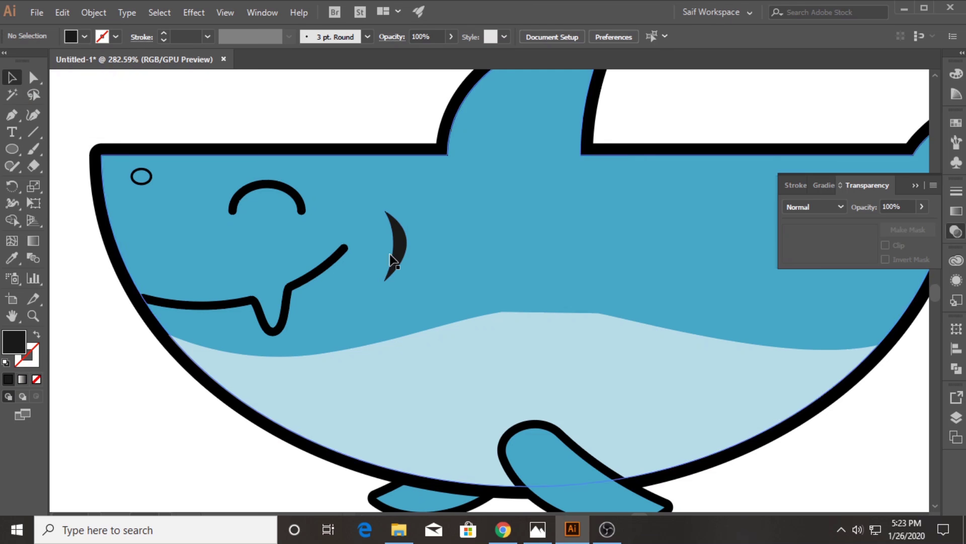
# Duplicate the crescent into three gills and delete the old closed-eye arc.
pyautogui.moveTo(403, 253); pyautogui.dragTo(434, 255)
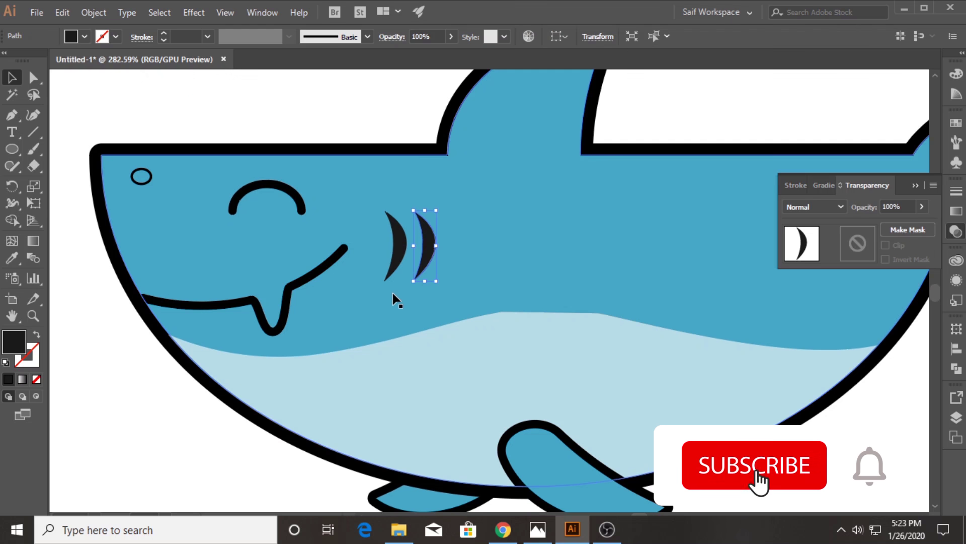
pyautogui.hotkey('ctrl', 'd')
pyautogui.click(247, 116)
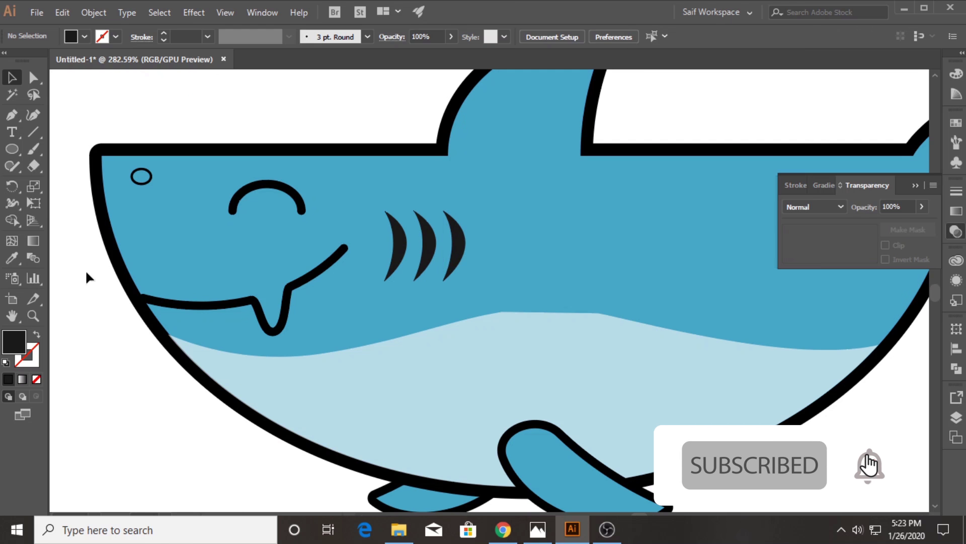
pyautogui.click(268, 185)
pyautogui.press('Delete')
# Cut a small circle into an arc by deleting its bottom point and place it above the gills.
pyautogui.press('l')
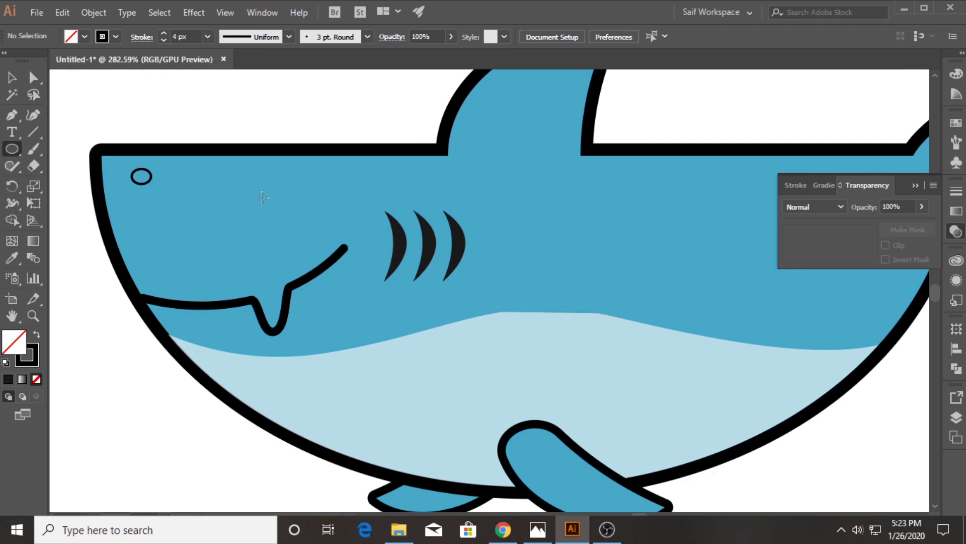
pyautogui.keyDown('alt'); pyautogui.keyDown('shift'); pyautogui.moveTo(259, 192); pyautogui.dragTo(296, 228); pyautogui.keyUp('shift'); pyautogui.keyUp('alt')
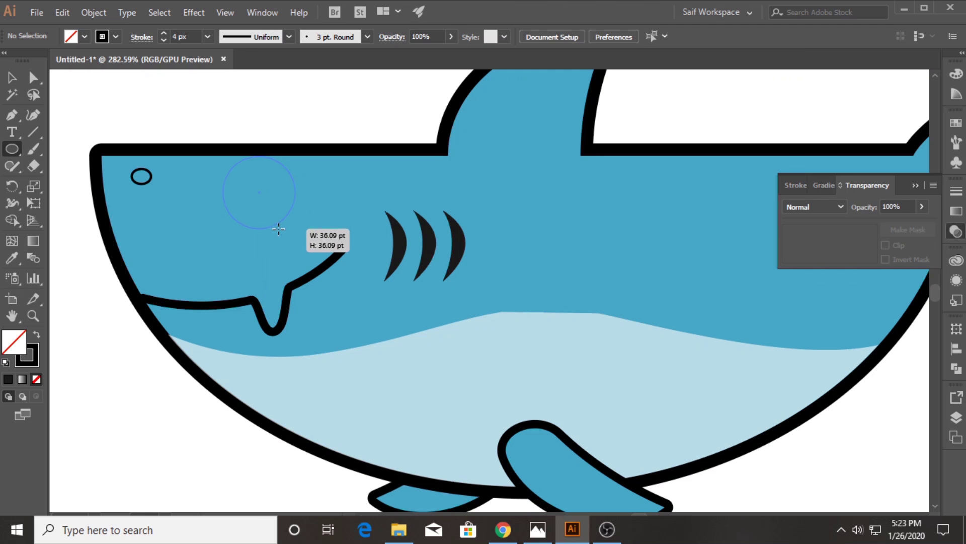
pyautogui.click(33, 77)
pyautogui.click(259, 228)
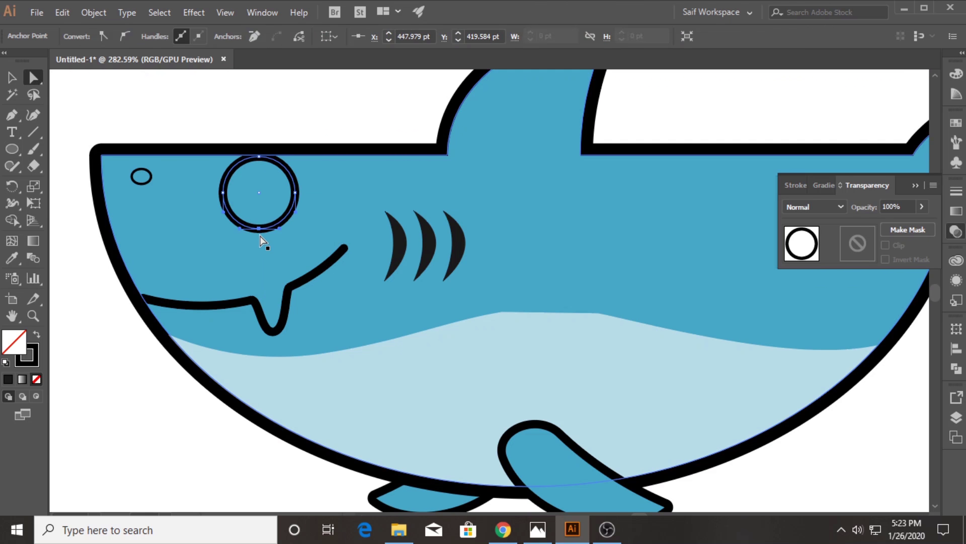
pyautogui.press('Delete')
pyautogui.press('v')
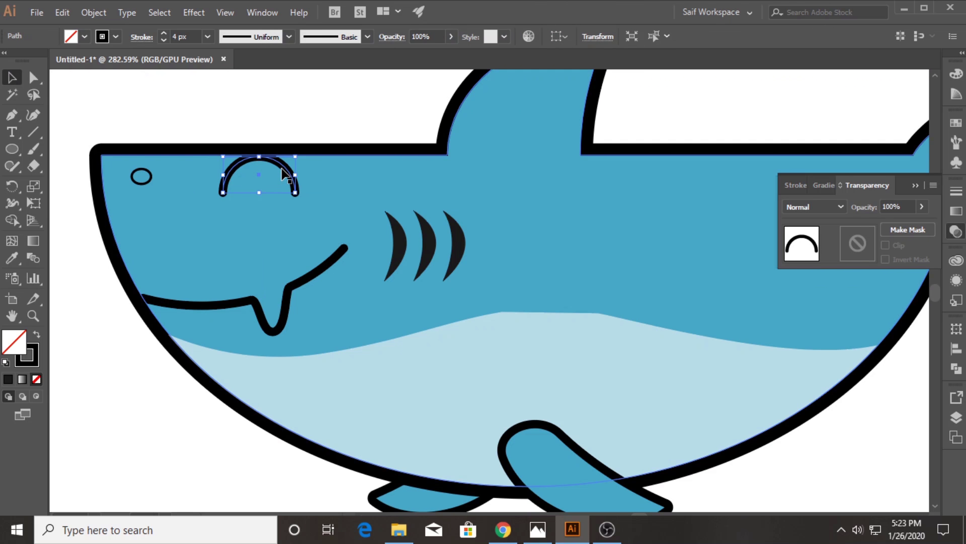
pyautogui.moveTo(281, 166); pyautogui.dragTo(318, 188)
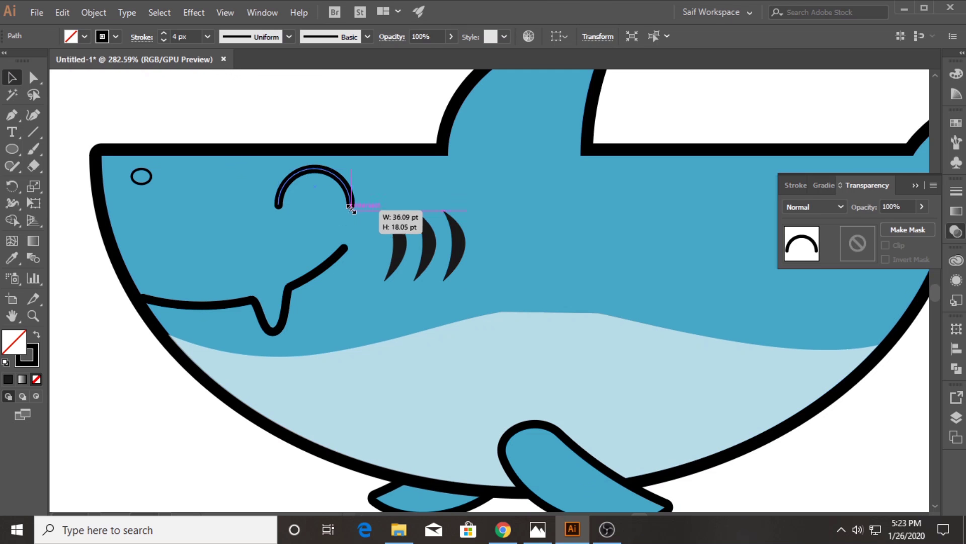
pyautogui.moveTo(318, 187)
pyautogui.mouseDown()
pyautogui.moveTo(345, 206)
pyautogui.moveTo(353, 198)
pyautogui.mouseUp()
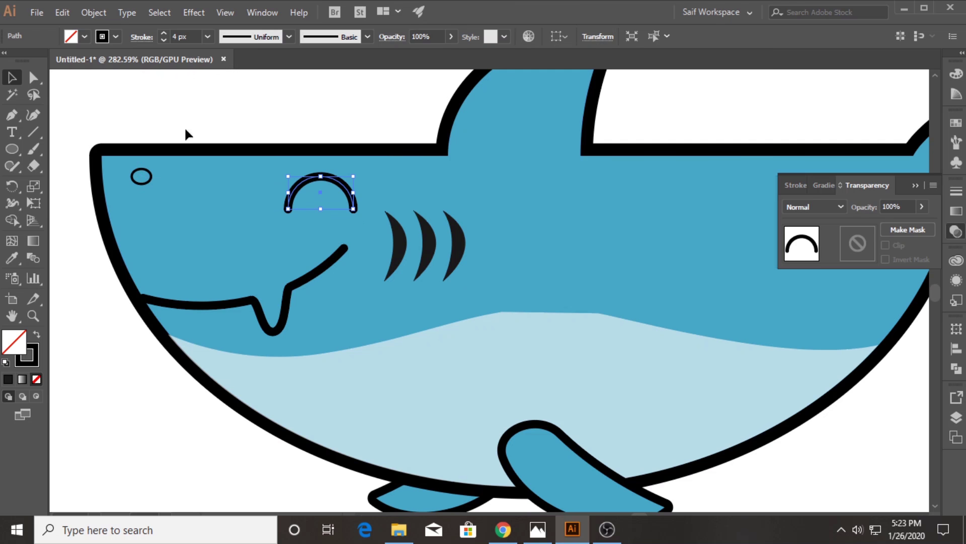
pyautogui.click(147, 192)
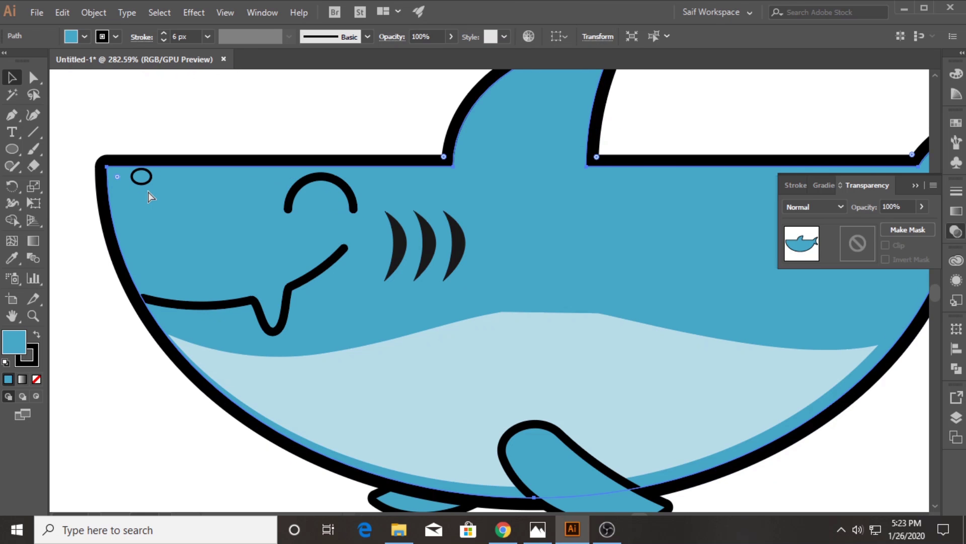
# Undo the accidental shark body move and zoom out to the whole artboard.
pyautogui.hotkey('ctrl', 'z')
pyautogui.click(65, 290)
pyautogui.hotkey('ctrl', '0')
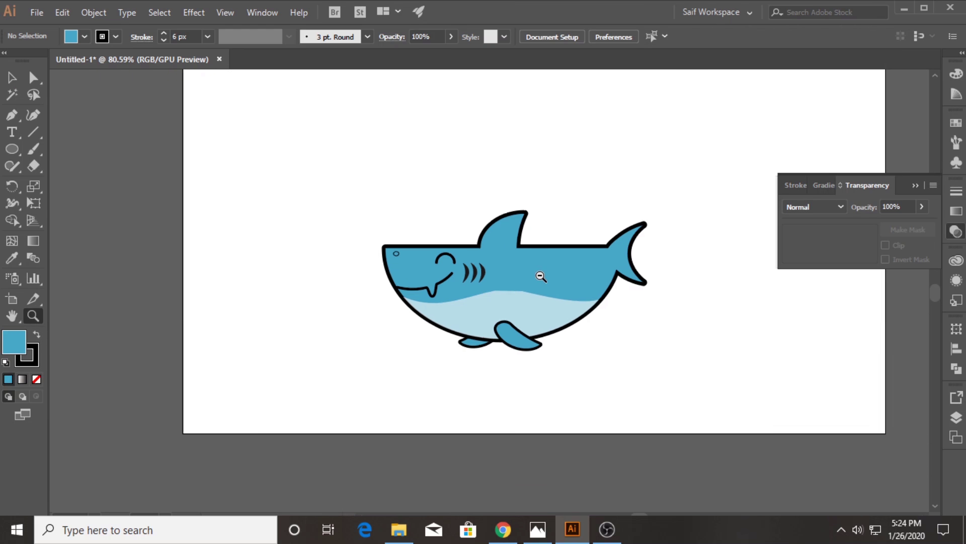
pyautogui.moveTo(555, 245); pyautogui.dragTo(181, 182)
# Select every shark path and drag the shark off the artboard to the right.
pyautogui.click(40, 79)
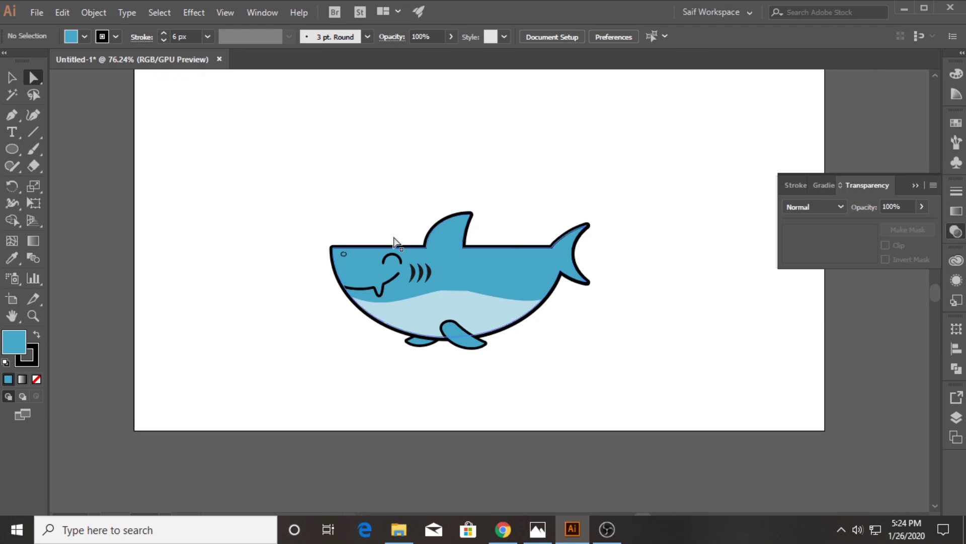
pyautogui.moveTo(271, 201); pyautogui.dragTo(599, 387)
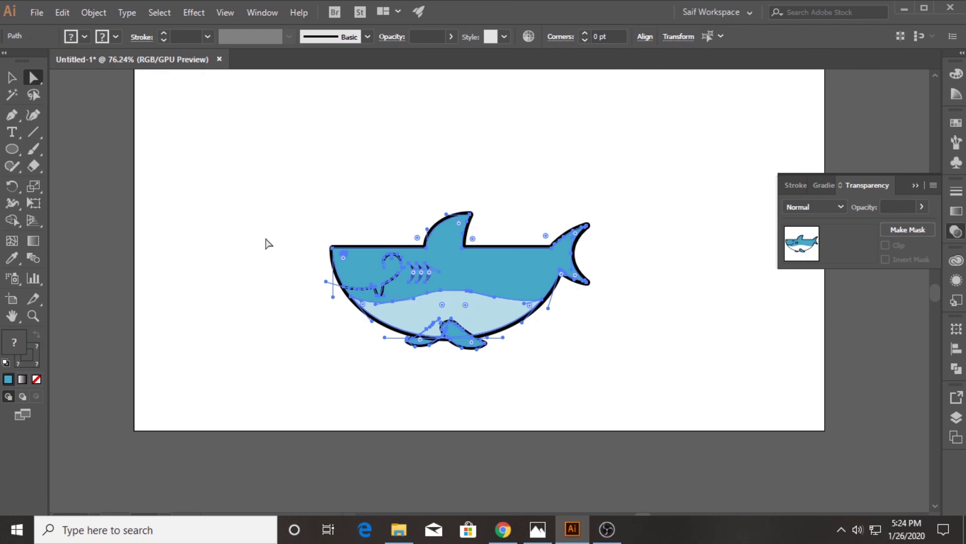
pyautogui.click(13, 78)
pyautogui.moveTo(372, 273); pyautogui.dragTo(723, 274)
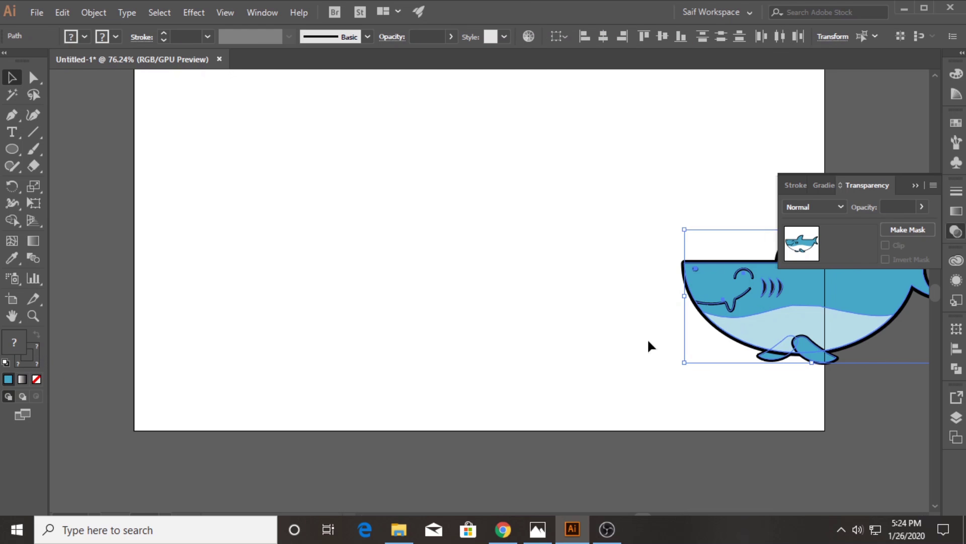
pyautogui.scroll(-1, 86, 252)
pyautogui.click(85, 251)
# Draw a large circle and a square over its top, aligned on horizontal centres.
pyautogui.moveTo(12, 149); pyautogui.dragTo(49, 178)
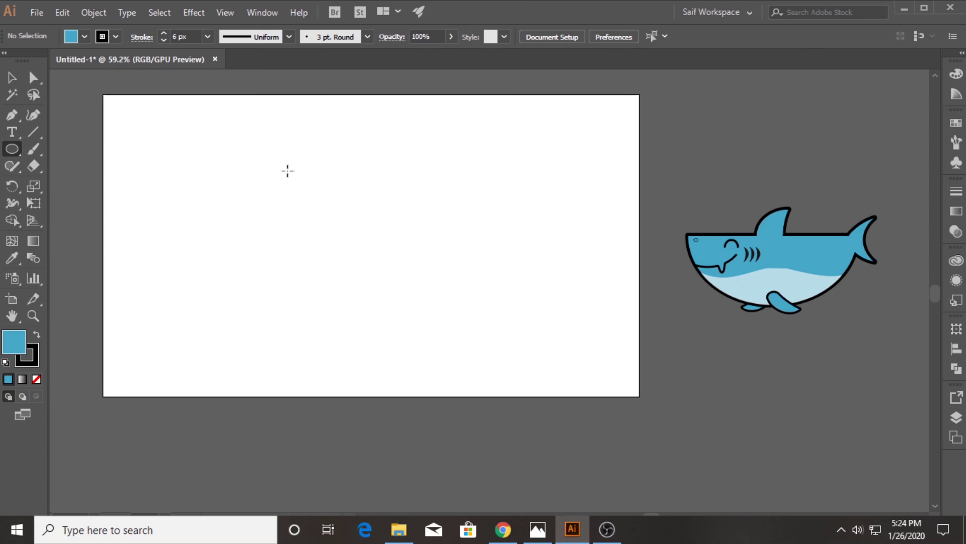
pyautogui.moveTo(299, 153); pyautogui.dragTo(520, 374)
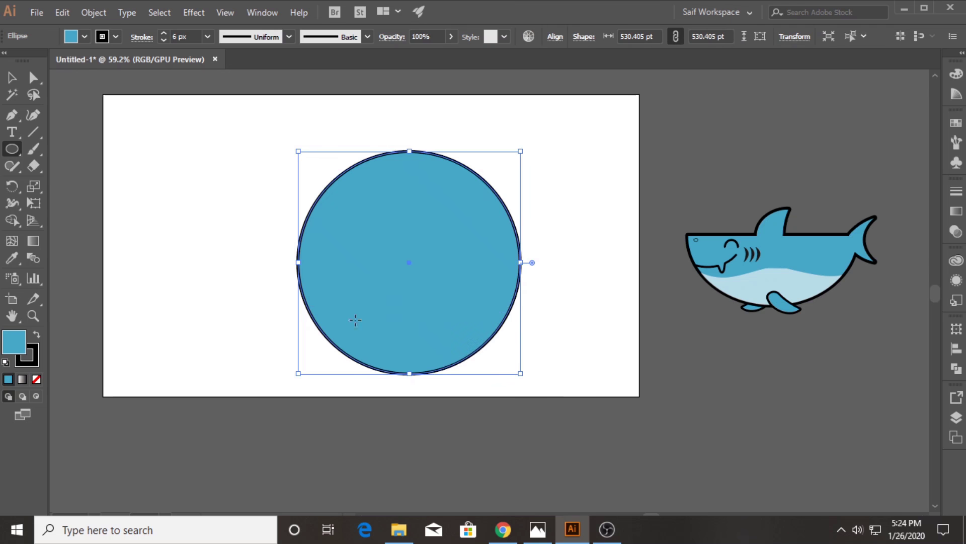
pyautogui.moveTo(11, 158); pyautogui.dragTo(70, 147)
pyautogui.moveTo(370, 103); pyautogui.dragTo(457, 202)
pyautogui.press('v')
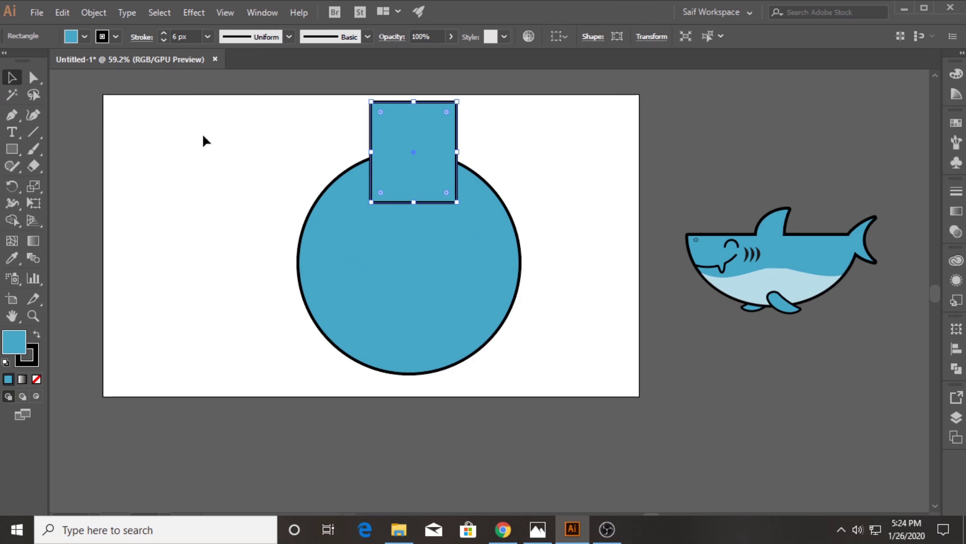
pyautogui.moveTo(203, 140); pyautogui.dragTo(500, 110)
pyautogui.click(603, 39)
# Merge the circle and square into one shape with Shape Builder.
pyautogui.click(530, 151)
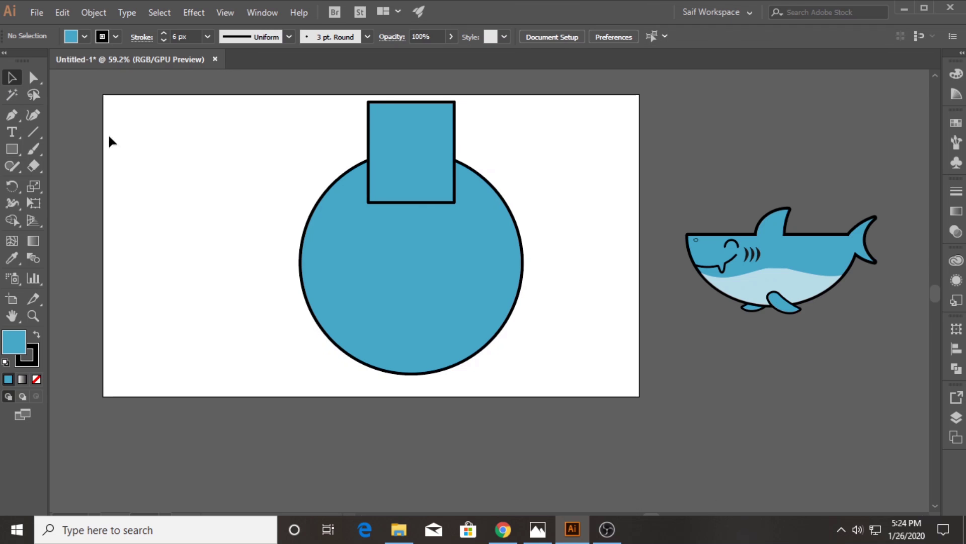
pyautogui.moveTo(300, 147); pyautogui.dragTo(427, 216)
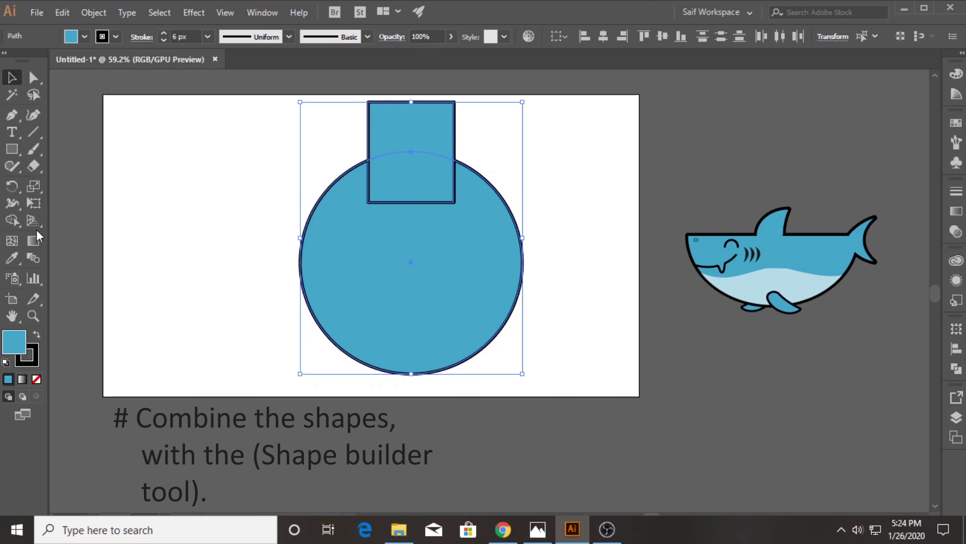
pyautogui.click(12, 220)
pyautogui.moveTo(410, 131); pyautogui.dragTo(412, 230)
# Round the corners where the neck meets the bulb and centre the flask on the artboard.
pyautogui.press('a')
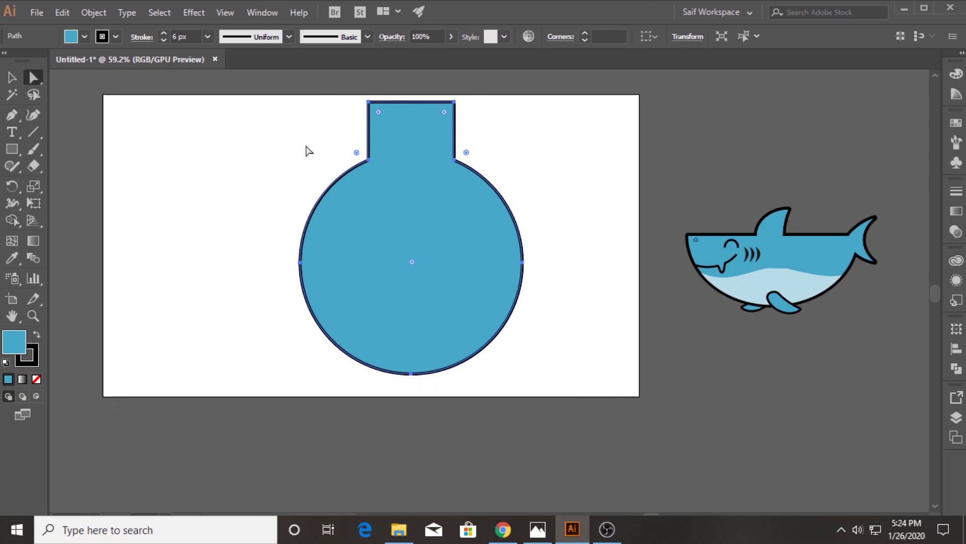
pyautogui.moveTo(309, 151); pyautogui.dragTo(508, 180)
pyautogui.moveTo(466, 152); pyautogui.dragTo(561, 147)
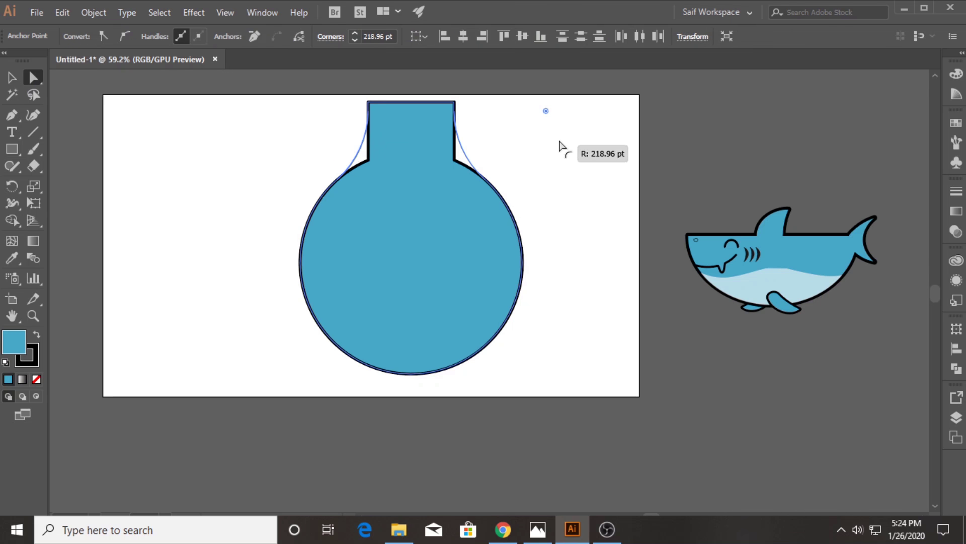
pyautogui.click(257, 157)
pyautogui.moveTo(421, 234); pyautogui.dragTo(387, 243)
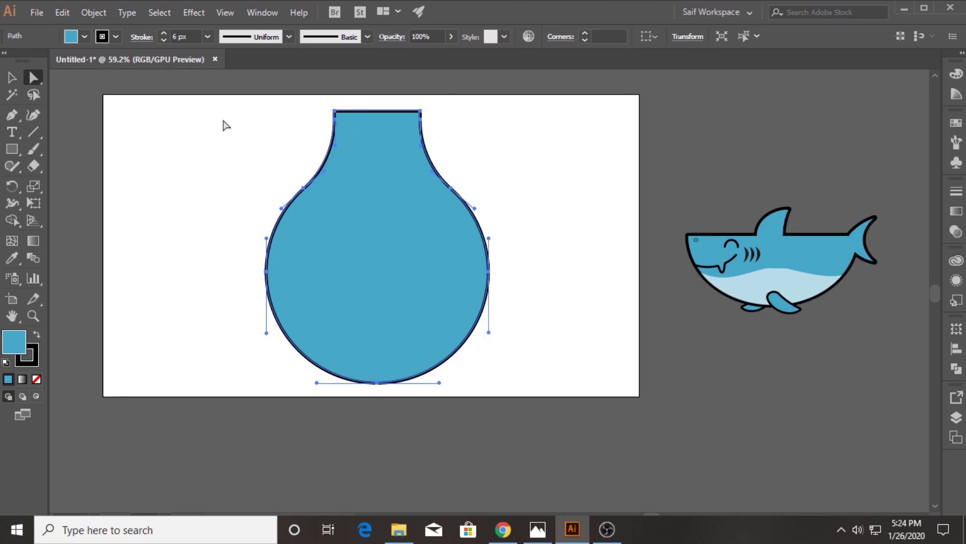
pyautogui.click(226, 125)
pyautogui.press('v')
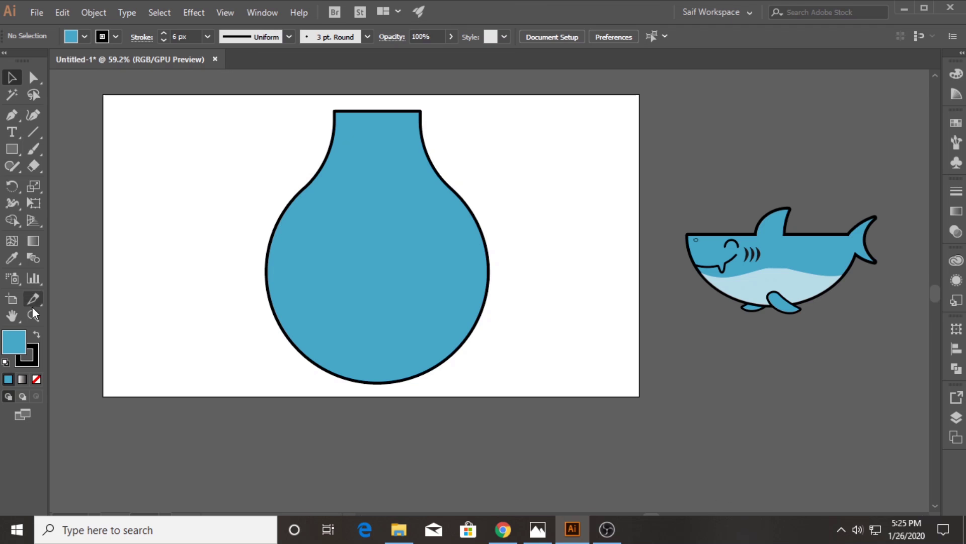
pyautogui.click(33, 310)
# Draw a thin flat ellipse across the flask's neck as the water line.
pyautogui.moveTo(377, 179); pyautogui.dragTo(577, 198)
pyautogui.moveTo(398, 194)
pyautogui.mouseDown()
pyautogui.moveTo(328, 272)
pyautogui.moveTo(273, 277)
pyautogui.mouseUp()
pyautogui.moveTo(18, 156); pyautogui.dragTo(76, 181)
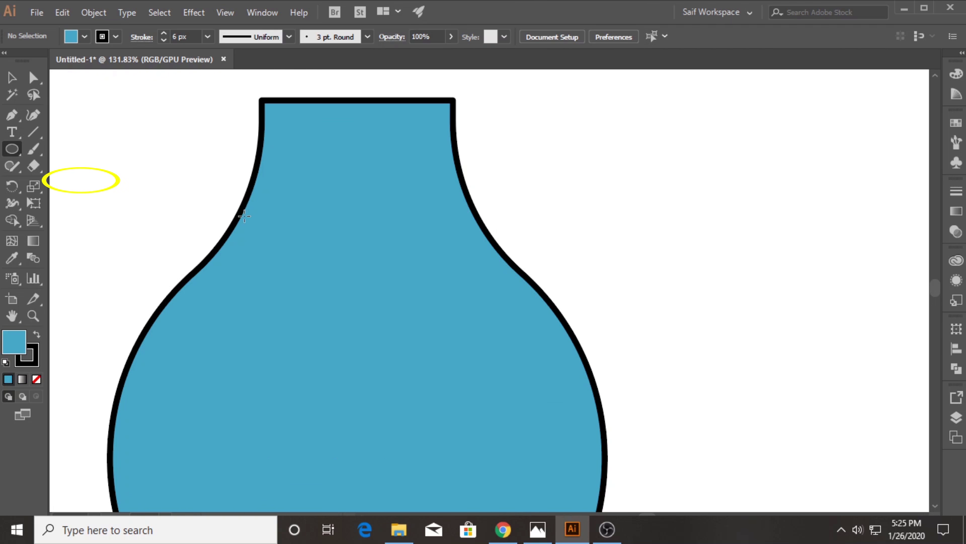
pyautogui.moveTo(238, 209); pyautogui.dragTo(479, 233)
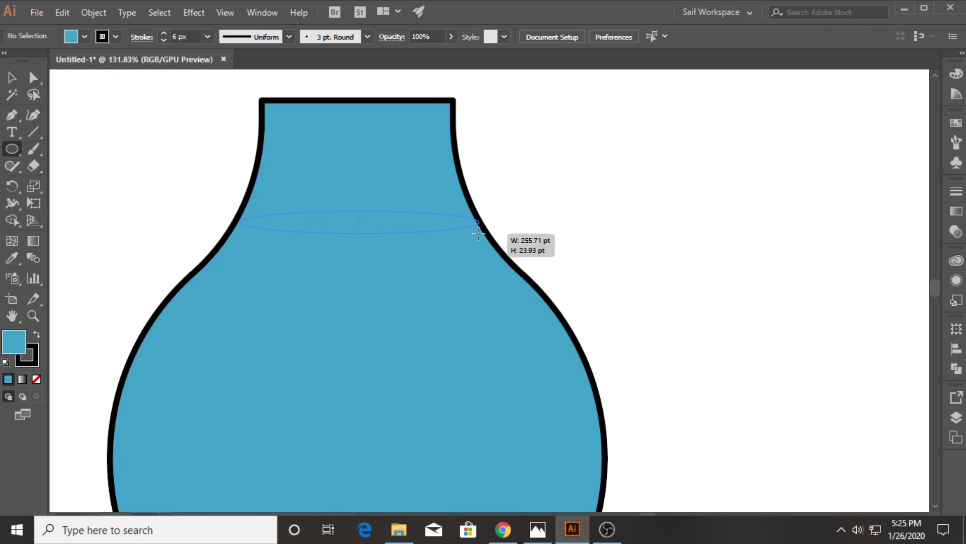
pyautogui.moveTo(478, 233); pyautogui.dragTo(482, 234)
# Duplicate the flask and place the copy at the upper right.
pyautogui.click(13, 82)
pyautogui.scroll(-5, 504, 328)
pyautogui.click(594, 430)
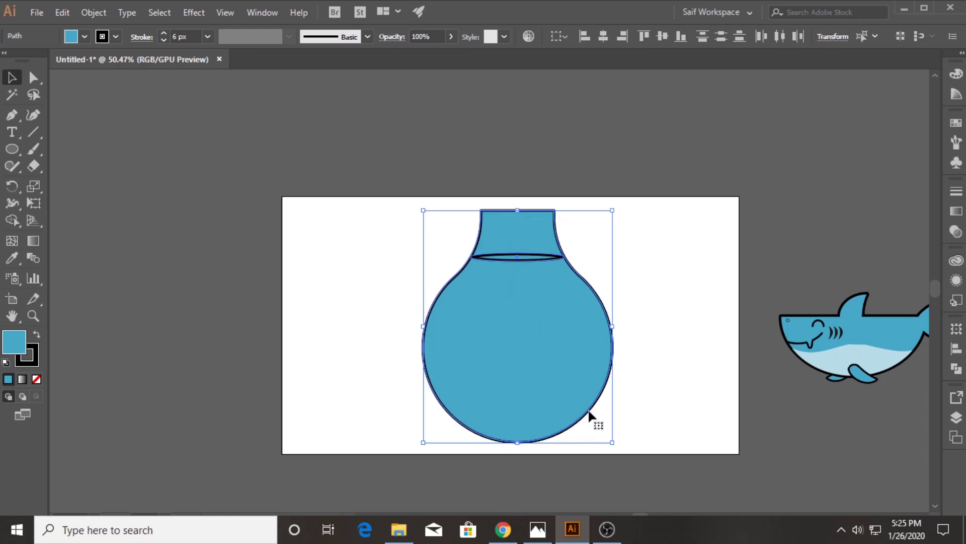
pyautogui.moveTo(597, 422); pyautogui.dragTo(597, 421)
pyautogui.moveTo(513, 380); pyautogui.dragTo(824, 216)
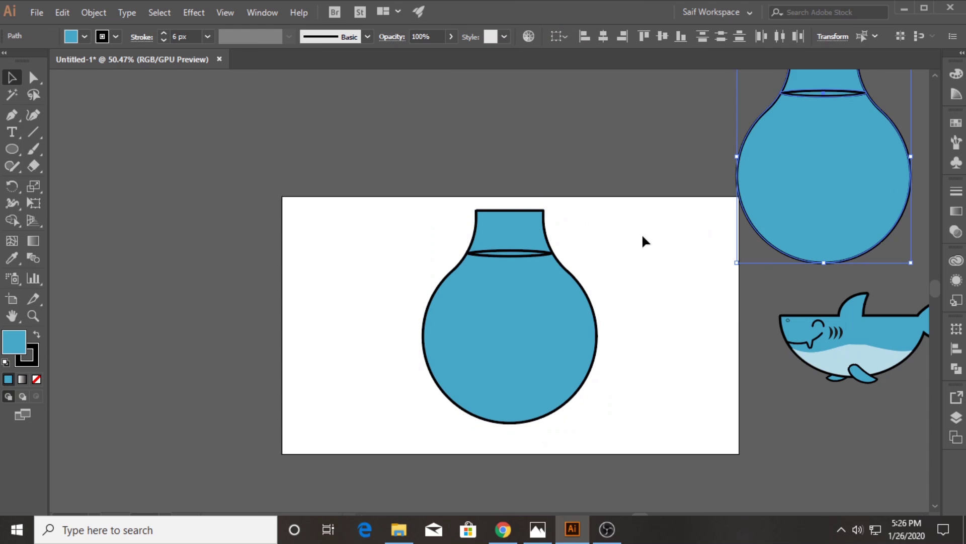
# Fill the flask's neck above the water line with white.
pyautogui.click(642, 233)
pyautogui.click(538, 305)
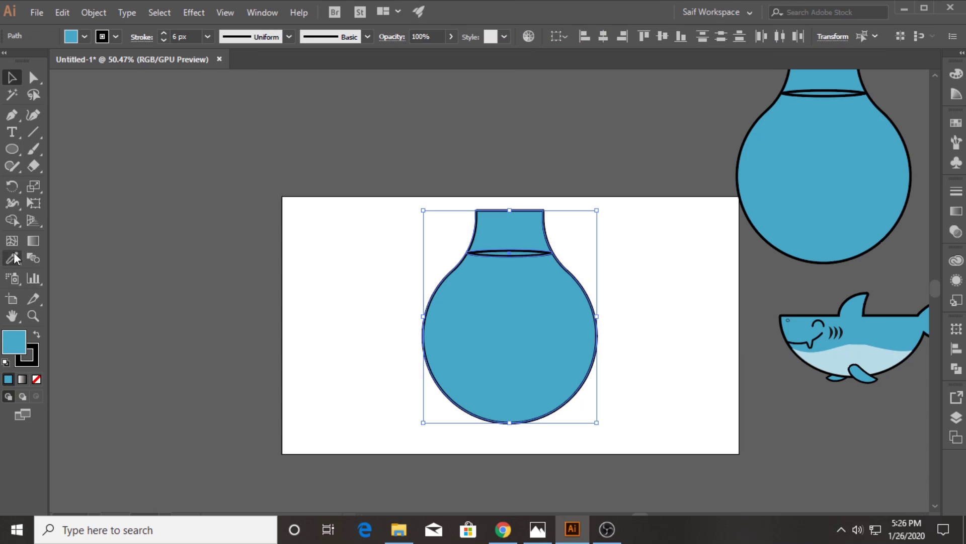
pyautogui.click(13, 220)
pyautogui.click(7, 80)
pyautogui.click(284, 180)
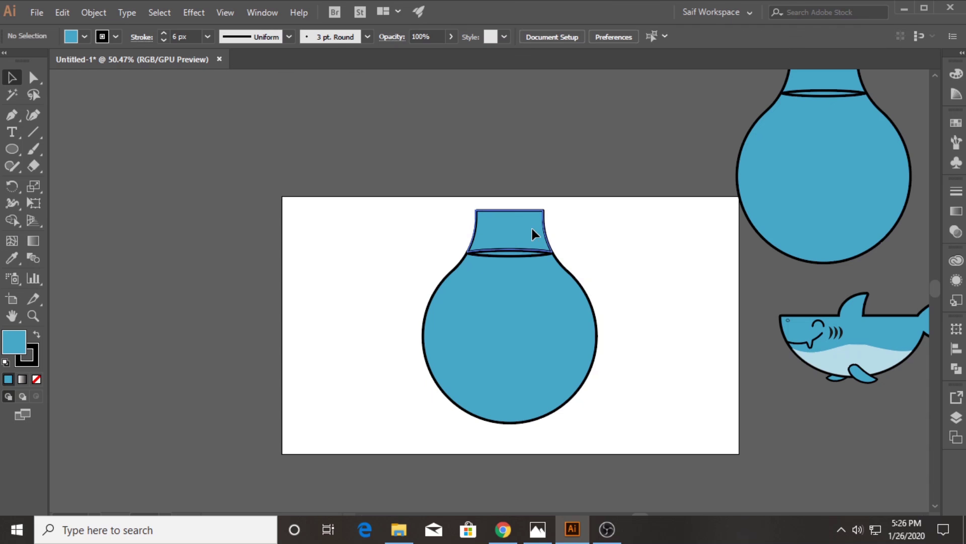
pyautogui.click(532, 231)
pyautogui.click(84, 37)
pyautogui.click(27, 65)
pyautogui.click(680, 387)
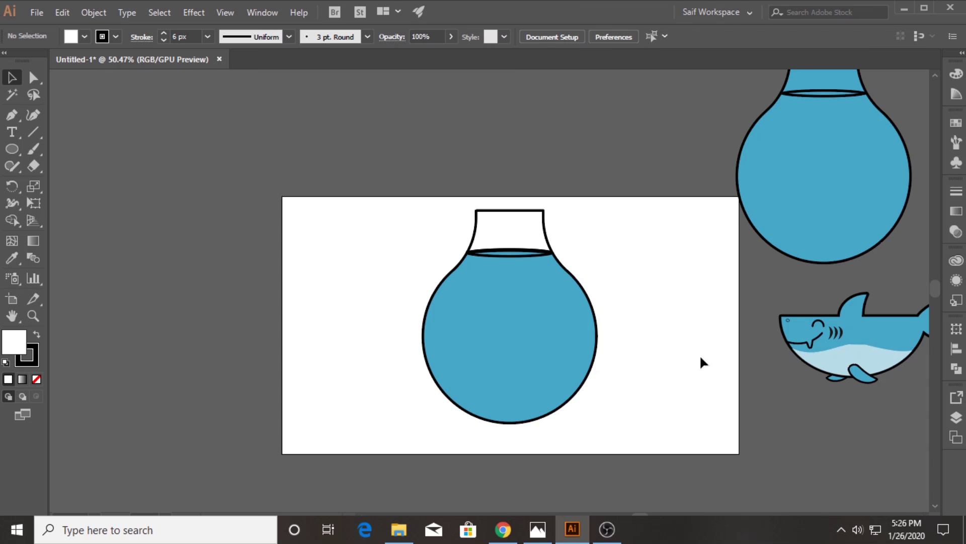
# Fill the flask's round bulb with bright cyan.
pyautogui.click(554, 291)
pyautogui.click(84, 36)
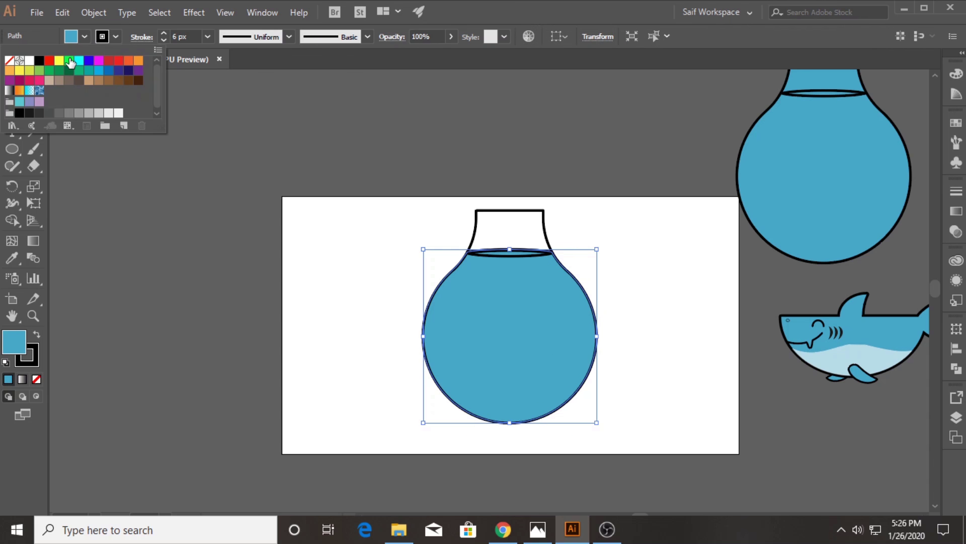
pyautogui.click(78, 60)
pyautogui.click(290, 268)
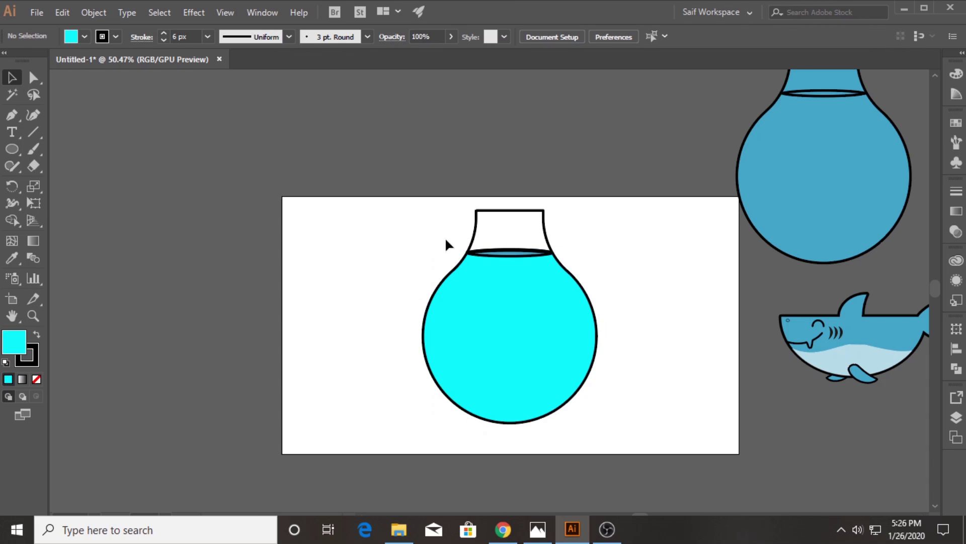
# Apply cyan to the whole flask, then restore the neck to white.
pyautogui.click(495, 256)
pyautogui.click(85, 36)
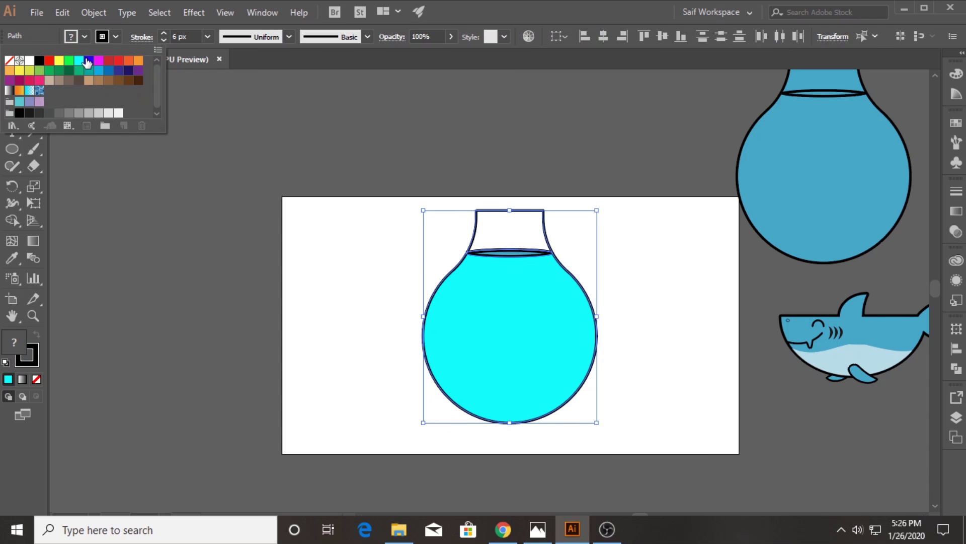
pyautogui.click(80, 63)
pyautogui.click(339, 264)
pyautogui.click(509, 227)
pyautogui.click(84, 36)
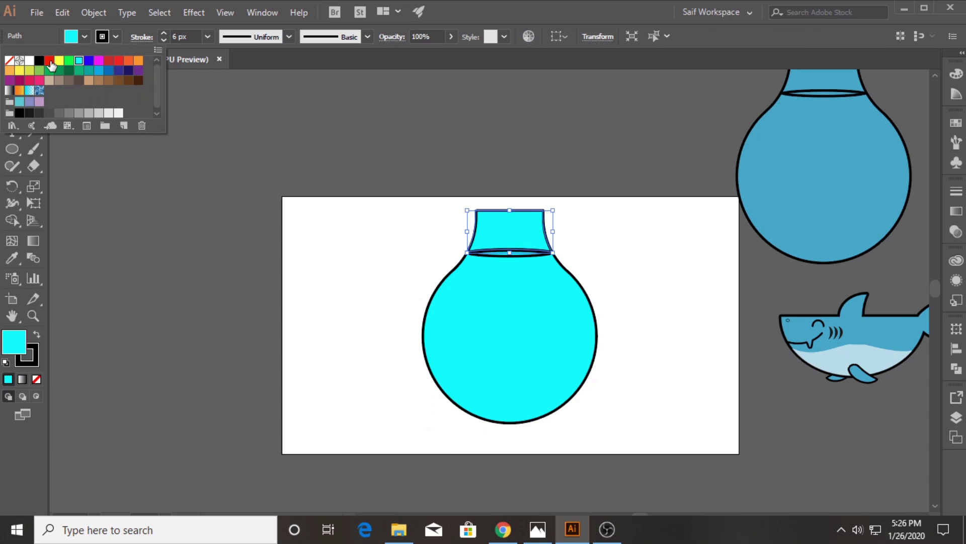
pyautogui.click(32, 67)
pyautogui.click(351, 256)
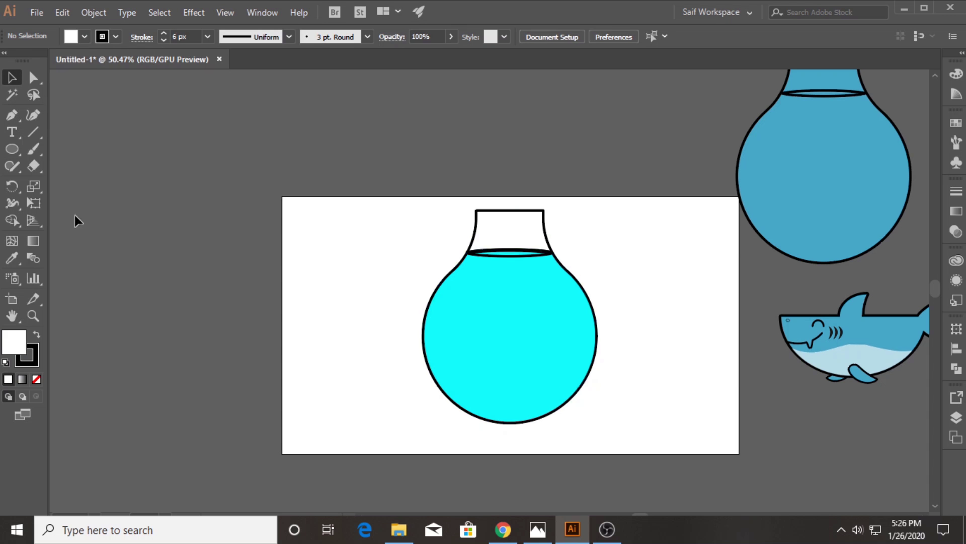
# Pen-draw a wavy water line across the flask's bulb.
pyautogui.click(10, 120)
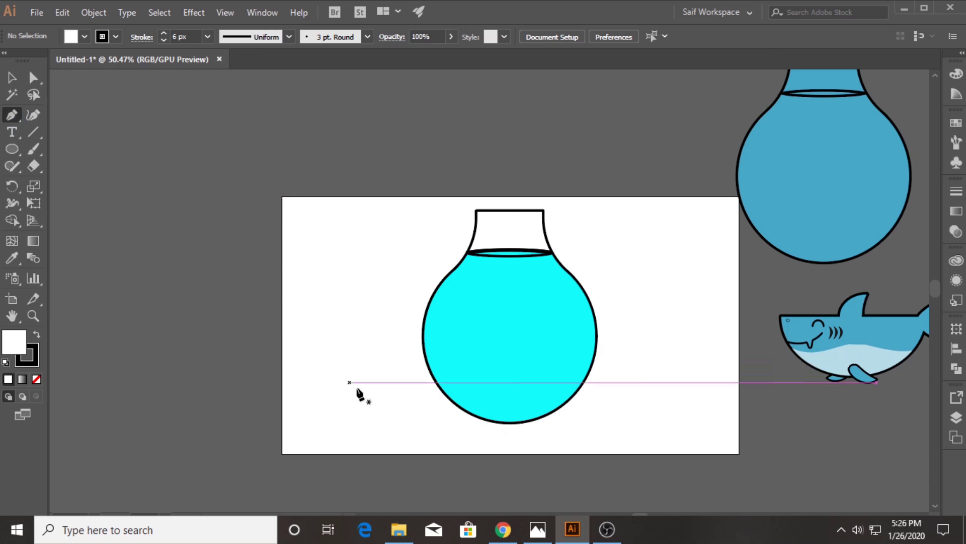
pyautogui.click(408, 350)
pyautogui.moveTo(490, 344); pyautogui.dragTo(536, 354)
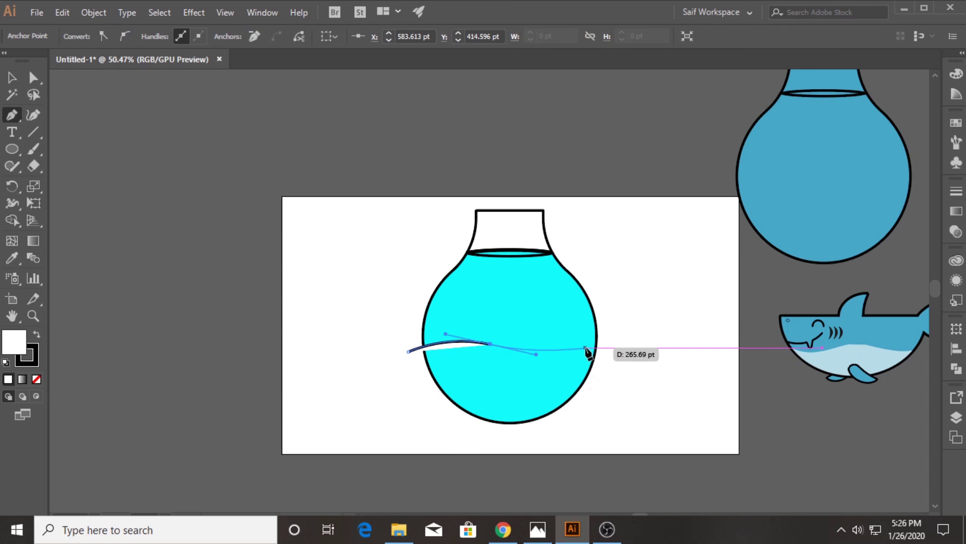
pyautogui.moveTo(604, 332); pyautogui.dragTo(618, 327)
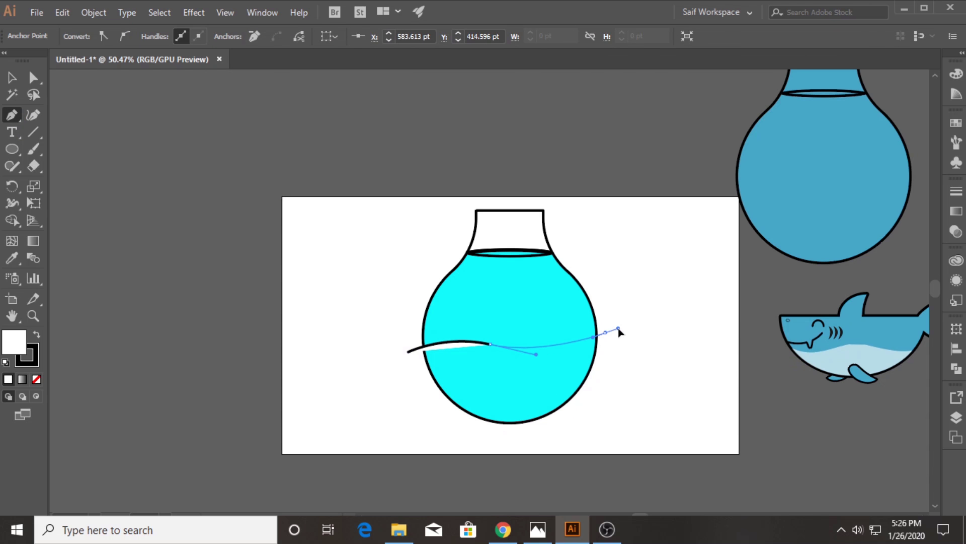
pyautogui.click(633, 352)
pyautogui.keyDown('ctrl'); pyautogui.click(370, 337); pyautogui.keyUp('ctrl')
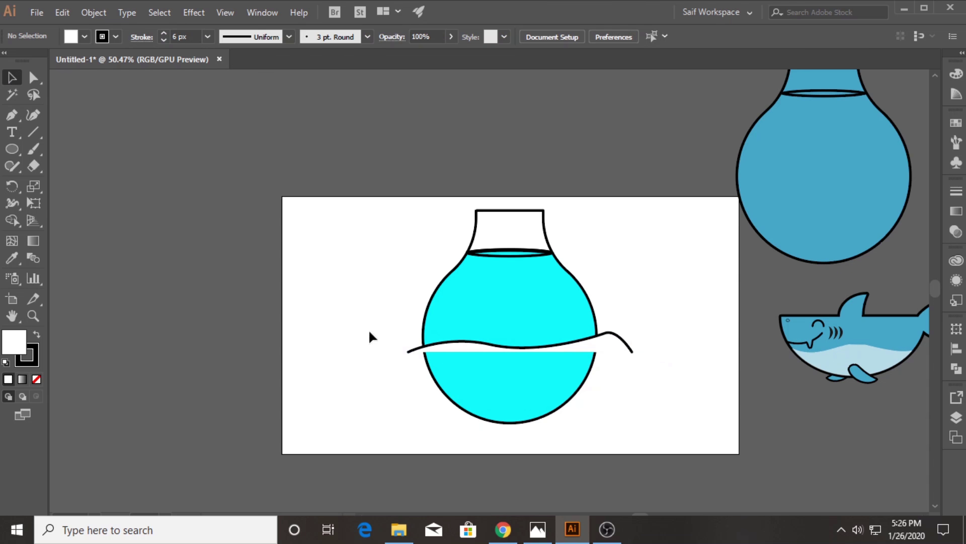
# Set the wave's fill to None and deepen its middle dip with the Curvature tool.
pyautogui.click(438, 370)
pyautogui.click(410, 352)
pyautogui.click(85, 37)
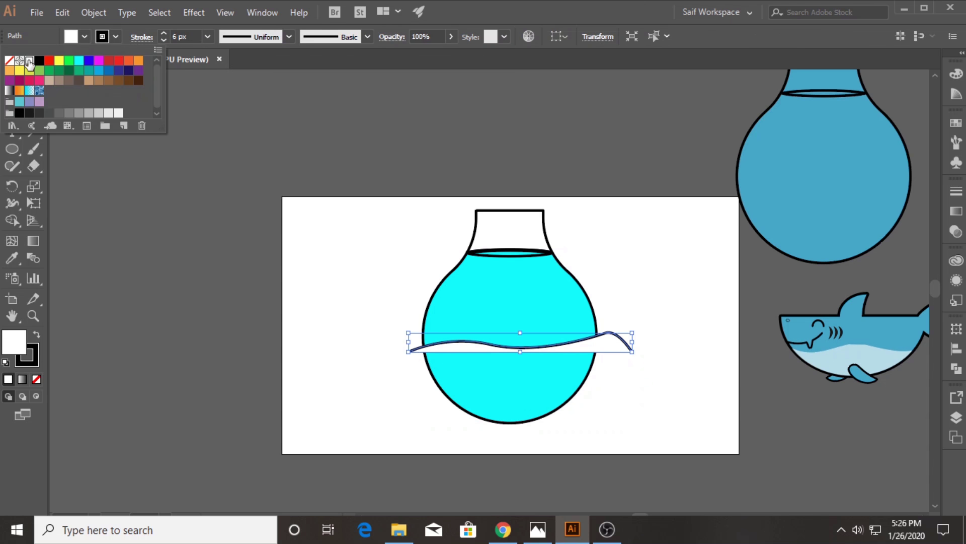
pyautogui.click(10, 61)
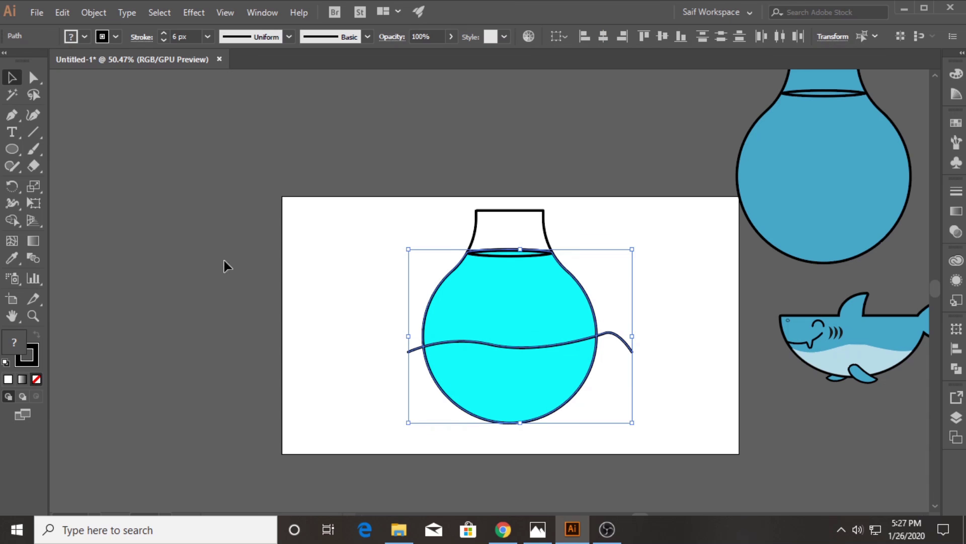
pyautogui.click(31, 121)
pyautogui.click(540, 352)
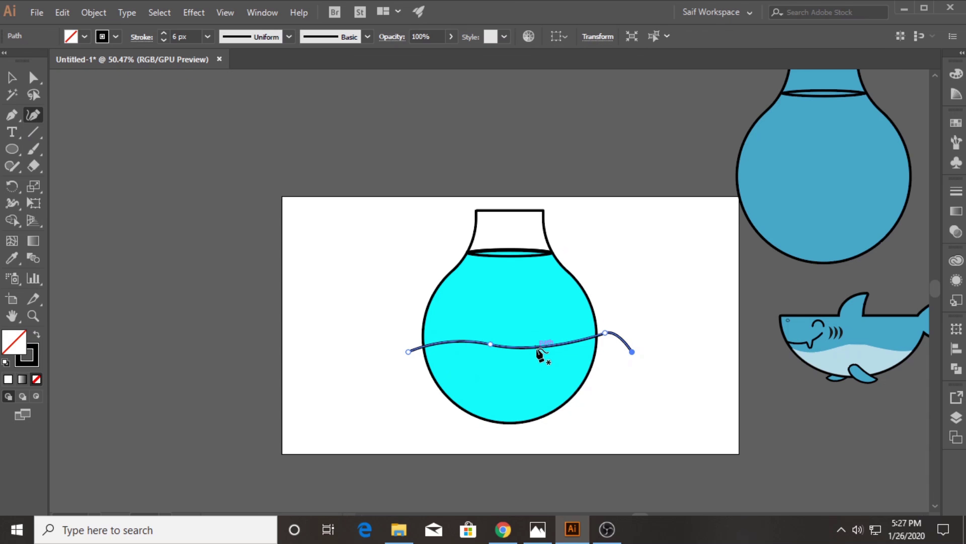
pyautogui.moveTo(538, 351); pyautogui.dragTo(533, 358)
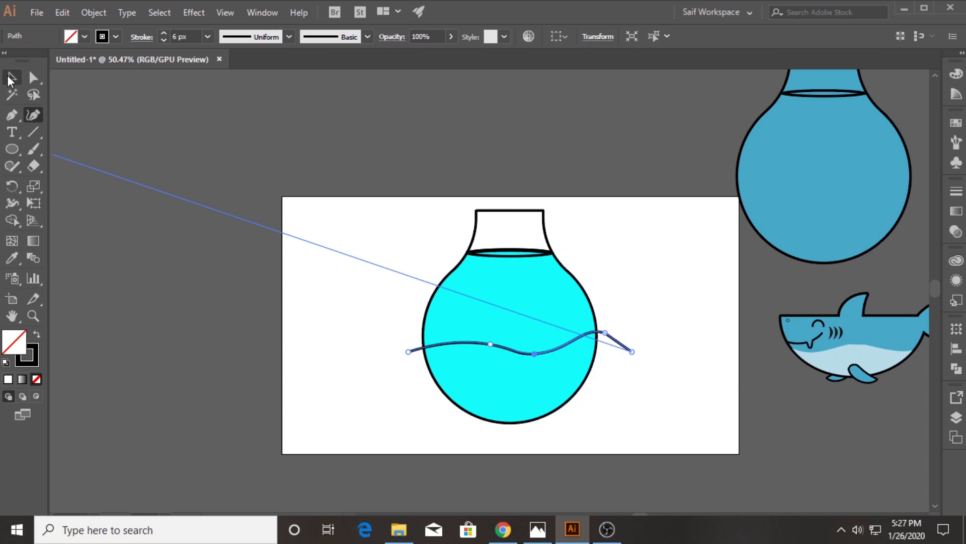
# Use Shape Builder on the flask and wave to clear the cyan below the wave.
pyautogui.click(11, 77)
pyautogui.click(327, 290)
pyautogui.moveTo(360, 301); pyautogui.dragTo(433, 383)
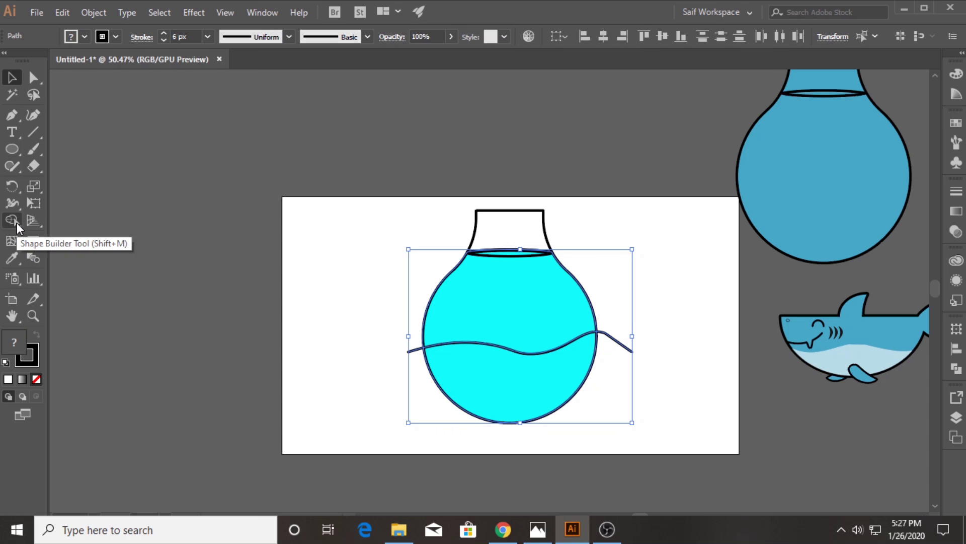
pyautogui.hotkey('shift', 'm')
pyautogui.click(493, 399)
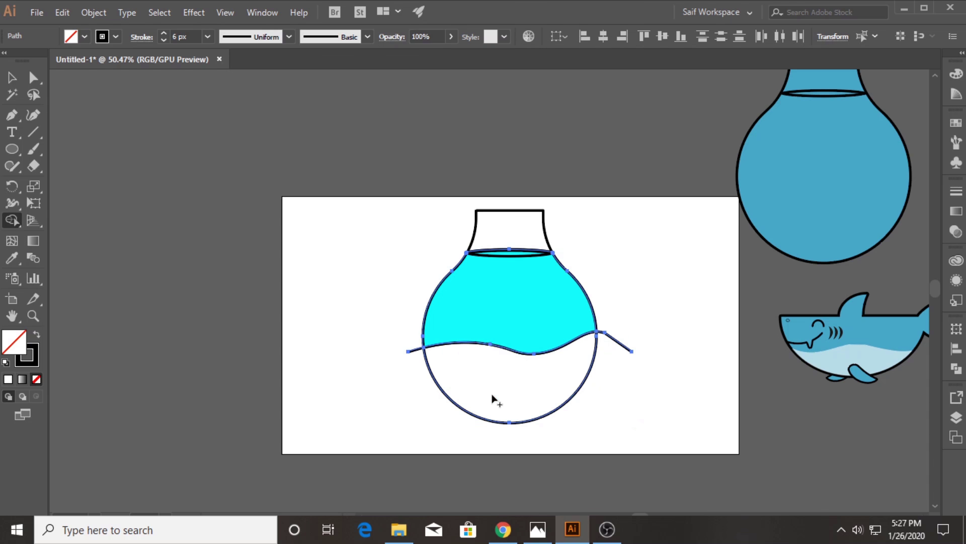
pyautogui.click(11, 80)
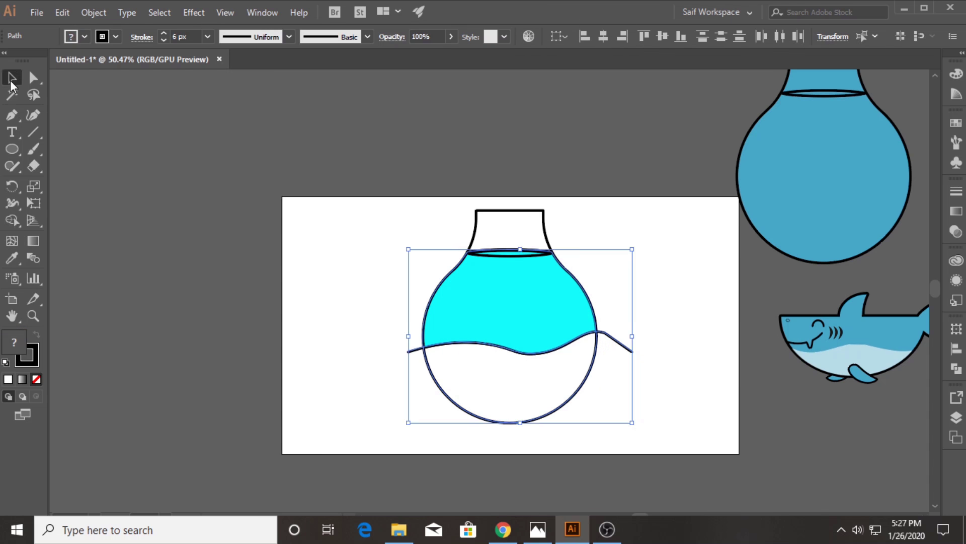
pyautogui.click(53, 186)
pyautogui.click(9, 118)
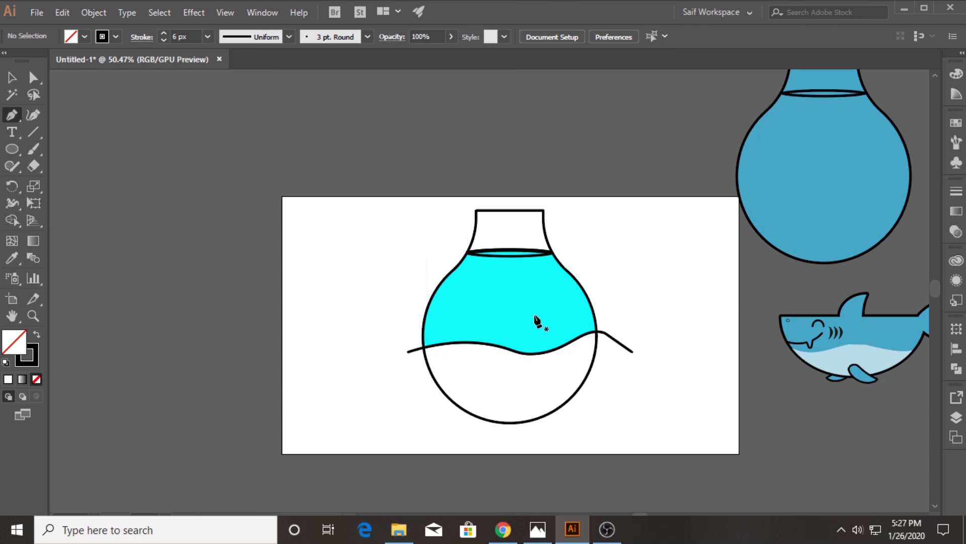
# Draw a second wave and clear the cyan from the middle band and top region.
pyautogui.click(510, 301)
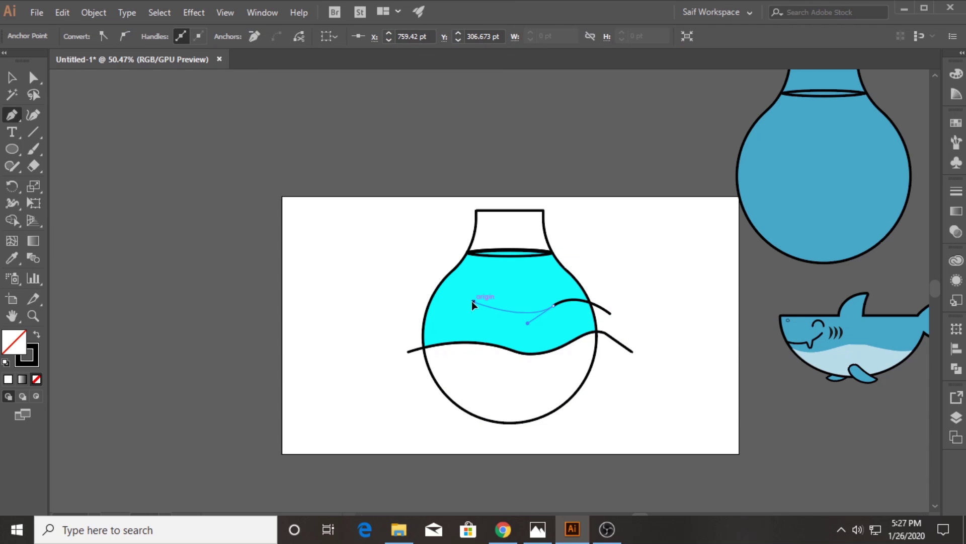
pyautogui.moveTo(473, 301); pyautogui.dragTo(404, 318)
pyautogui.click(11, 78)
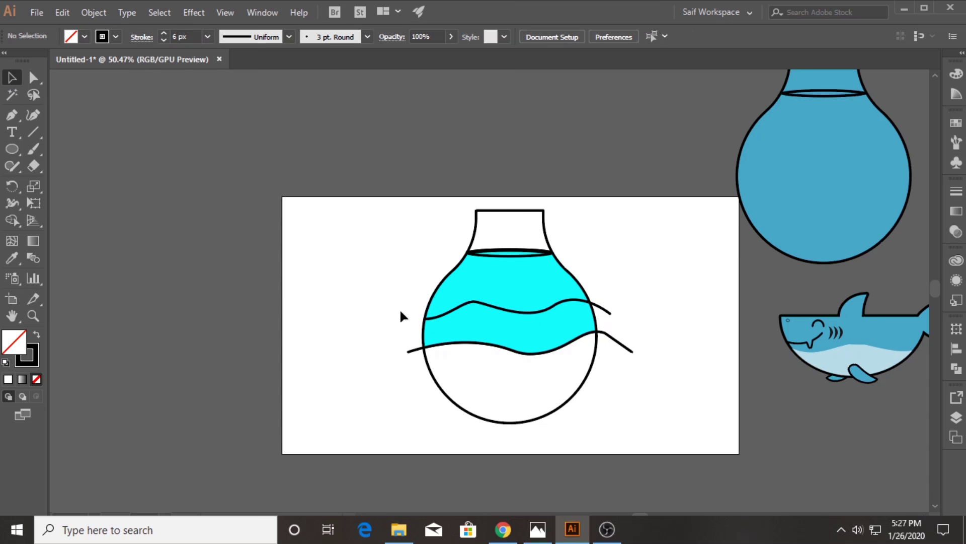
pyautogui.click(429, 362)
pyautogui.click(19, 224)
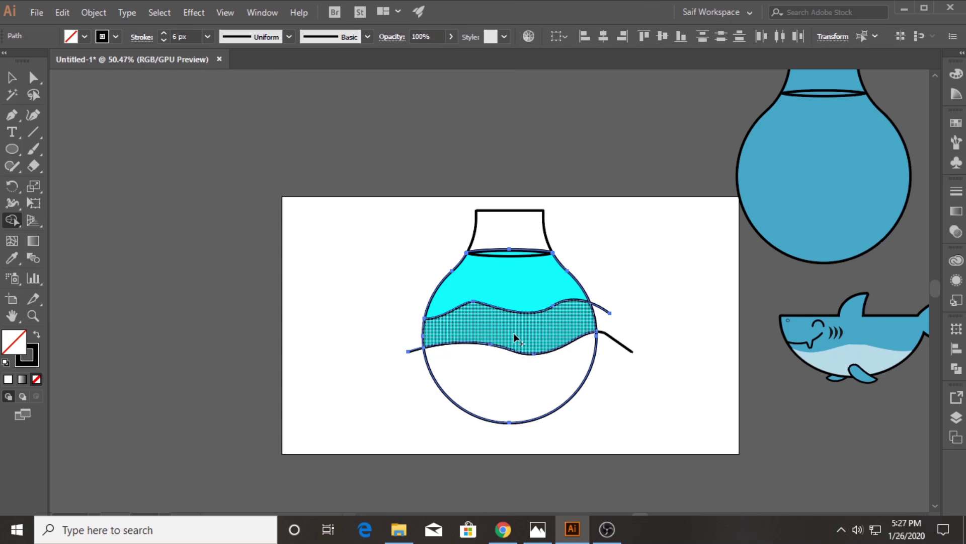
pyautogui.click(513, 334)
pyautogui.click(523, 297)
pyautogui.click(11, 78)
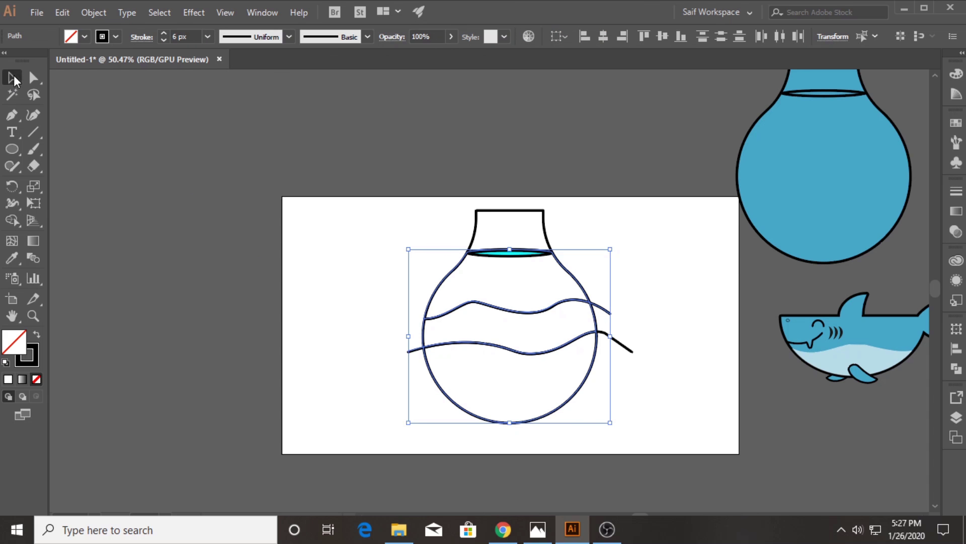
pyautogui.click(71, 264)
# Pen-draw a curve across the bottom of the flask.
pyautogui.click(11, 115)
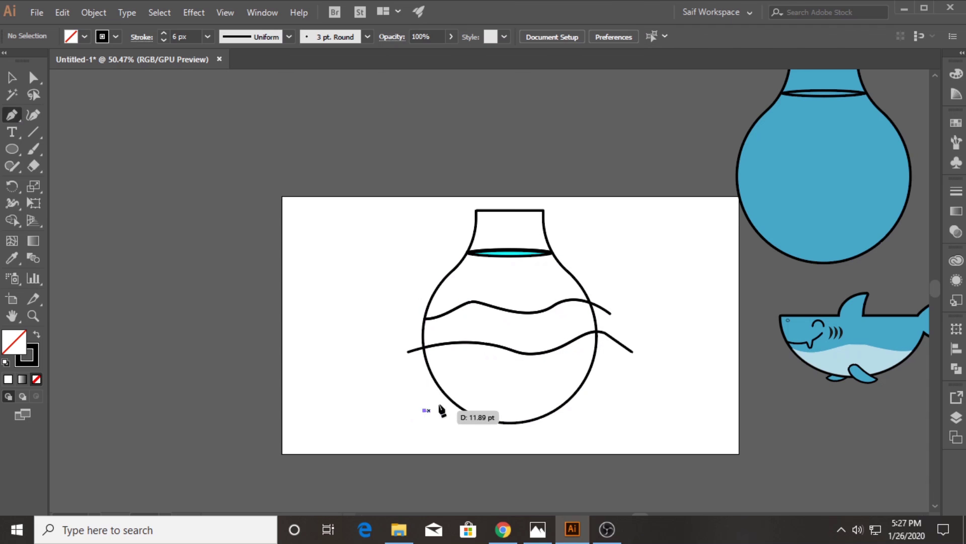
pyautogui.click(425, 410)
pyautogui.moveTo(574, 405); pyautogui.dragTo(651, 442)
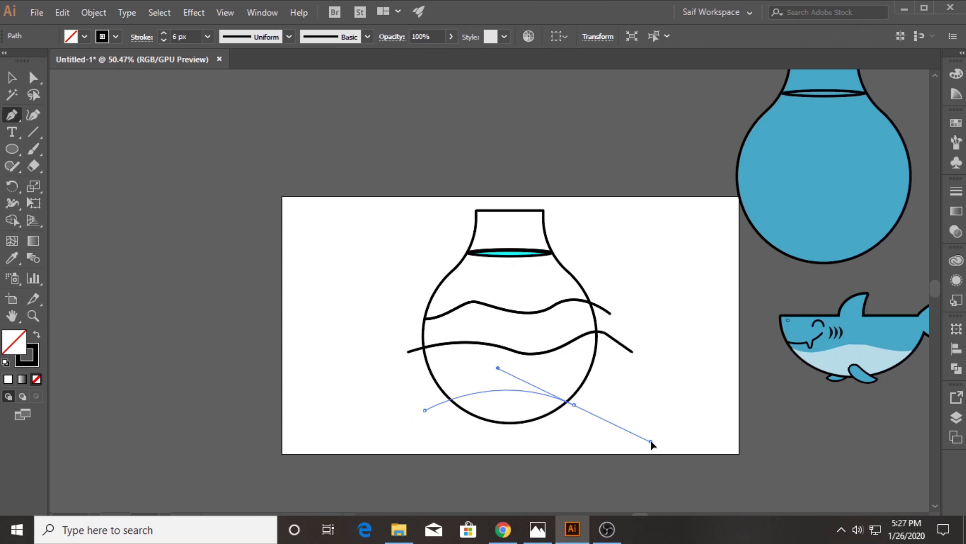
pyautogui.click(539, 460)
pyautogui.press('v')
pyautogui.hotkey('shift', 'm')
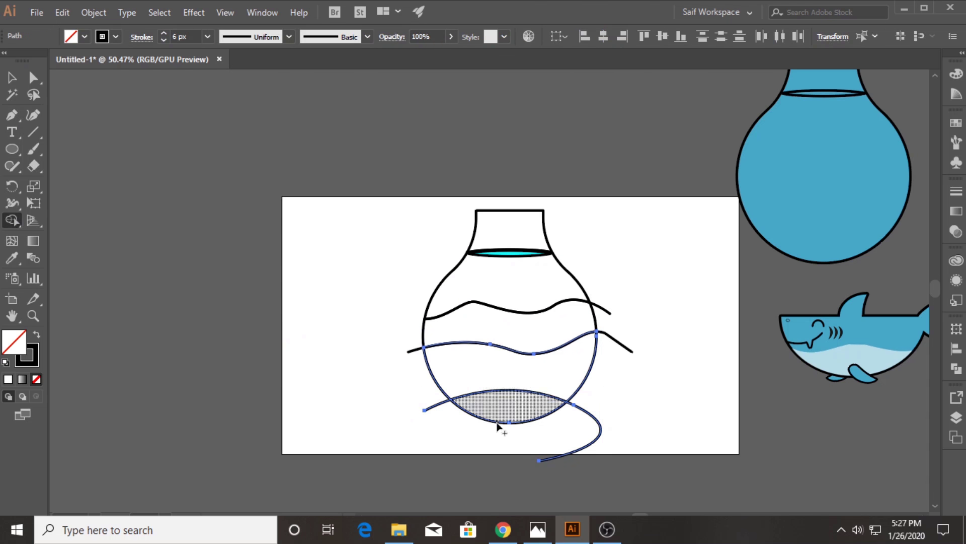
pyautogui.press('v')
pyautogui.click(636, 446)
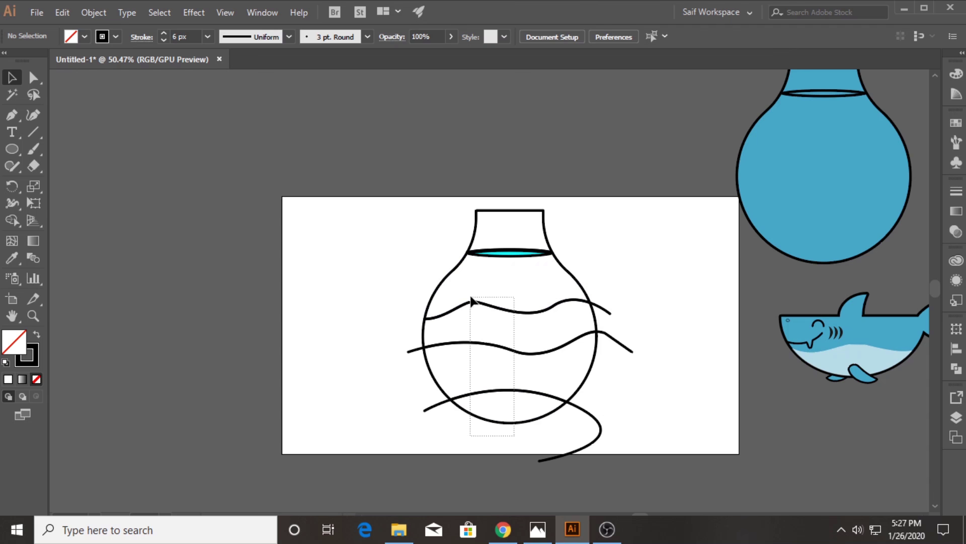
# Move the flask aside, delete the stray line ends, and move it back to centre.
pyautogui.moveTo(471, 300); pyautogui.dragTo(500, 347)
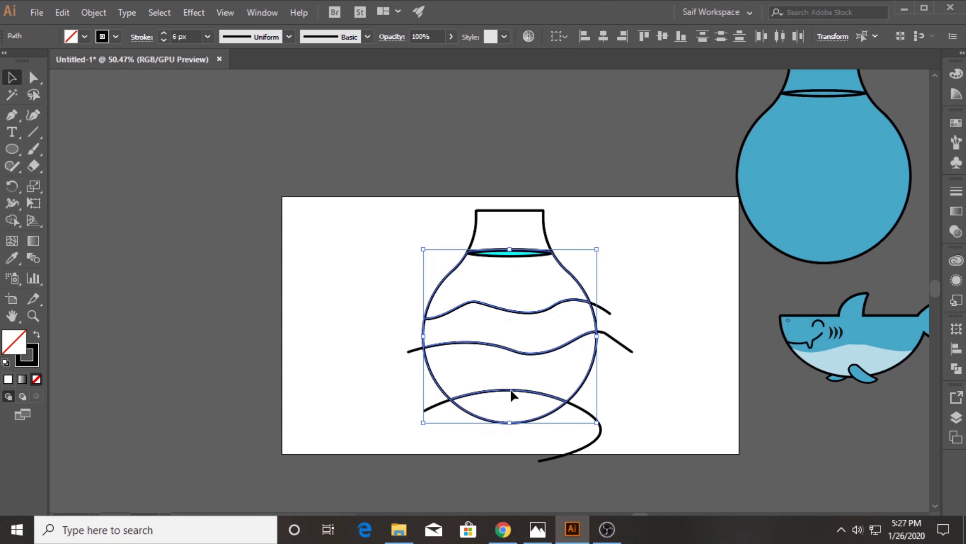
pyautogui.click(526, 443)
pyautogui.moveTo(495, 250); pyautogui.dragTo(496, 252)
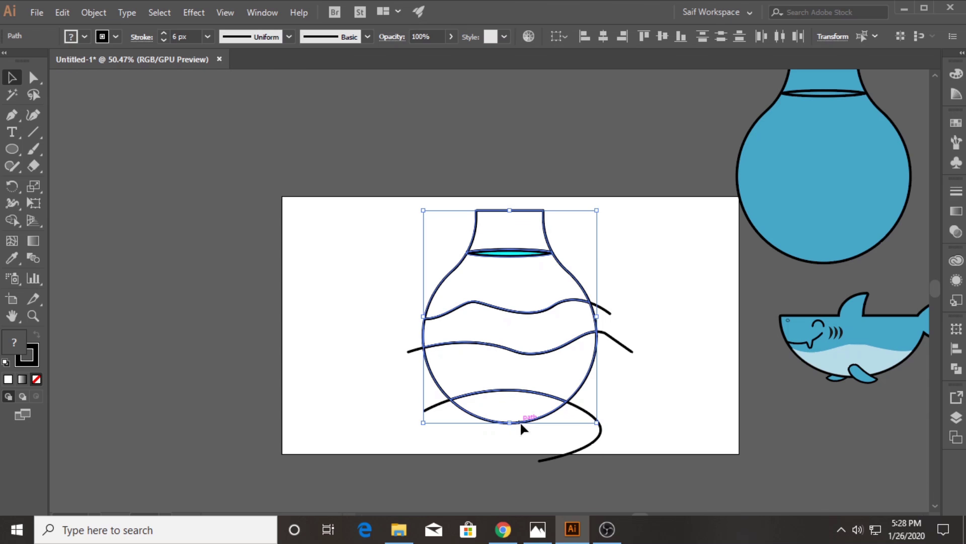
pyautogui.moveTo(521, 425); pyautogui.dragTo(334, 426)
pyautogui.moveTo(421, 189); pyautogui.dragTo(632, 454)
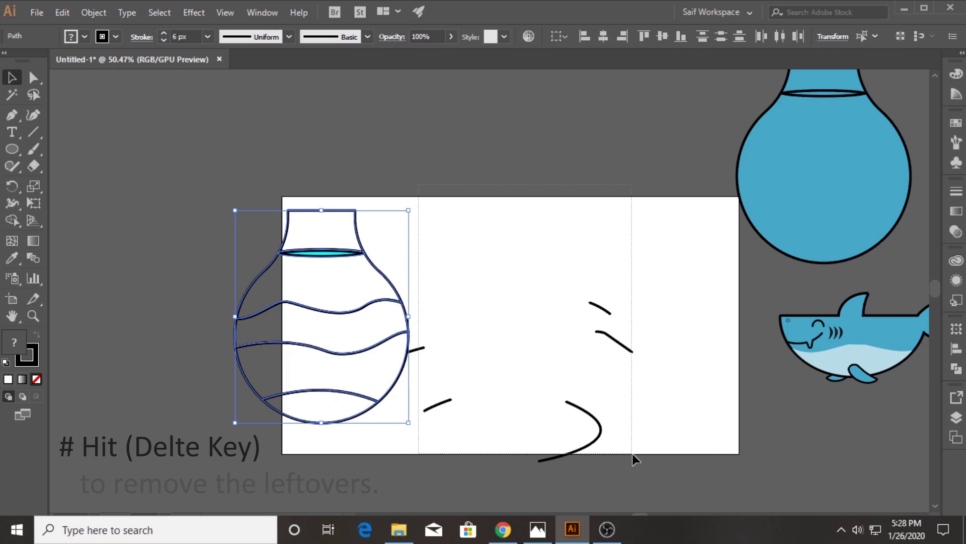
pyautogui.press('Delete')
pyautogui.moveTo(392, 425); pyautogui.dragTo(400, 429)
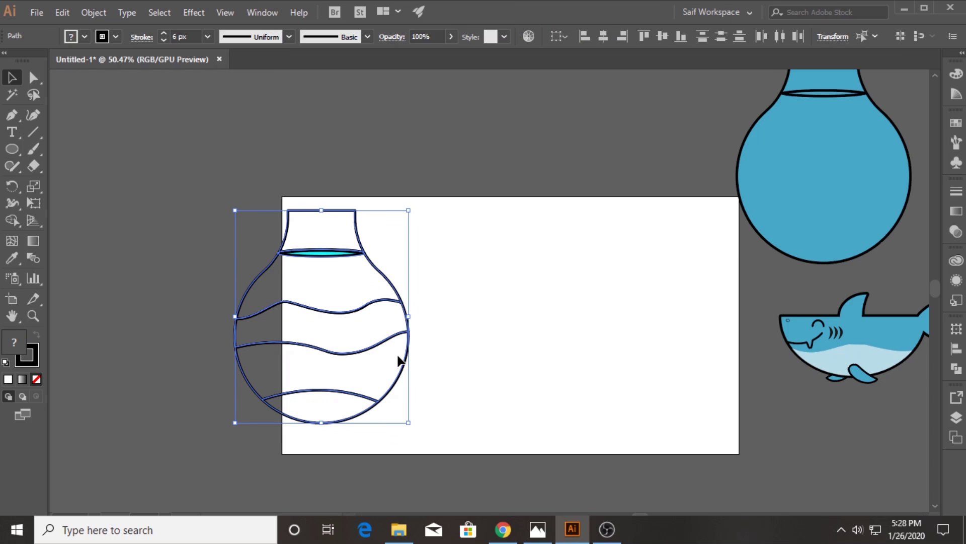
pyautogui.moveTo(388, 340); pyautogui.dragTo(560, 344)
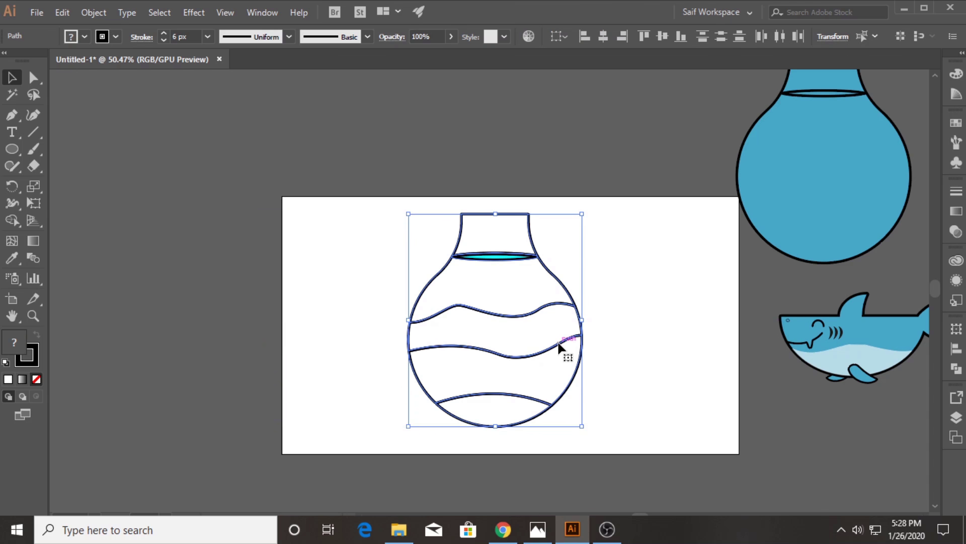
pyautogui.click(605, 360)
# Refill the flask's regions with cyan and give the middle band a darker cyan.
pyautogui.click(427, 360)
pyautogui.click(85, 37)
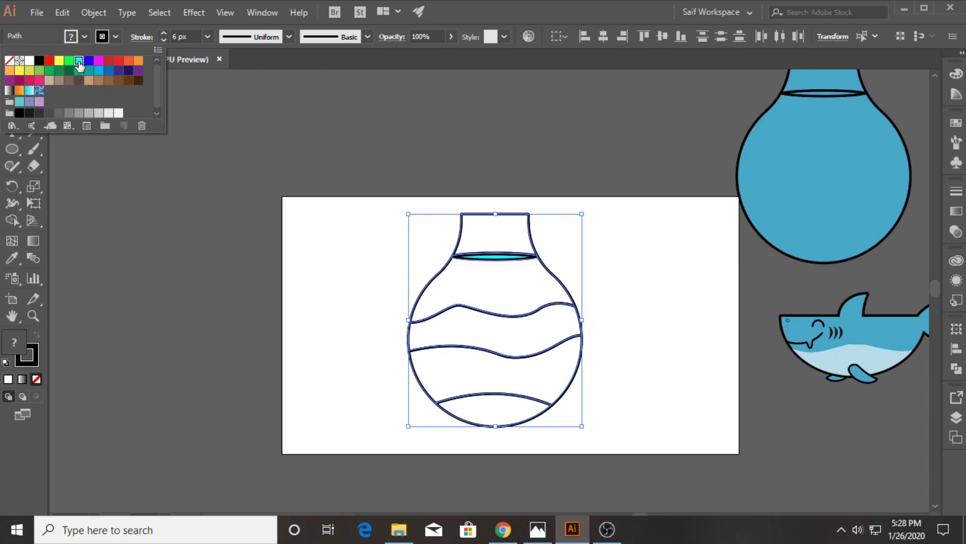
pyautogui.click(79, 63)
pyautogui.click(277, 366)
pyautogui.click(483, 370)
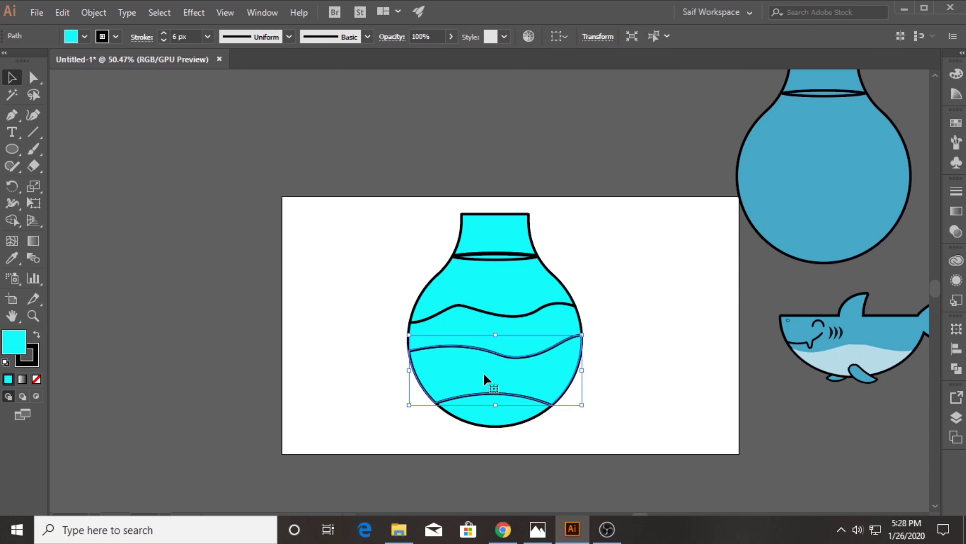
pyautogui.click(462, 337)
pyautogui.doubleClick(14, 342)
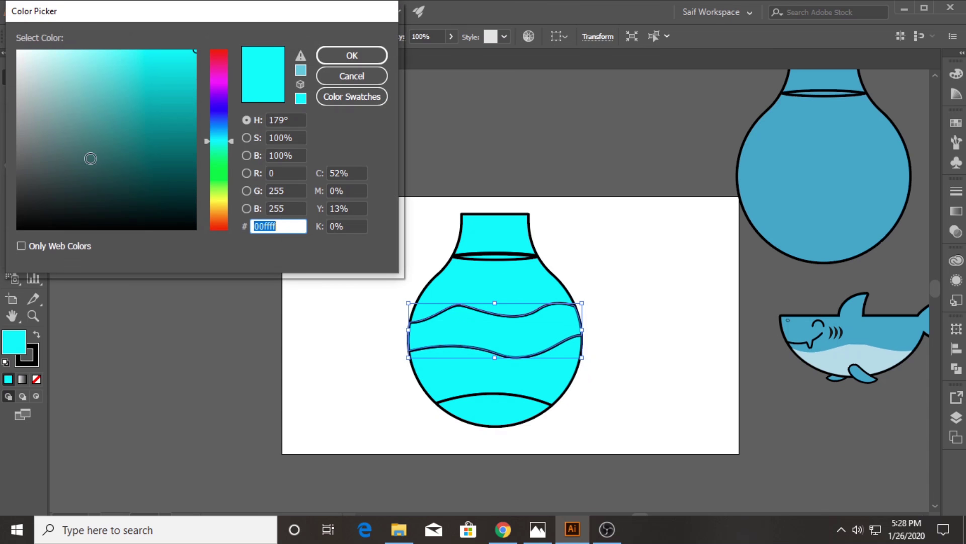
pyautogui.click(193, 72)
pyautogui.click(340, 58)
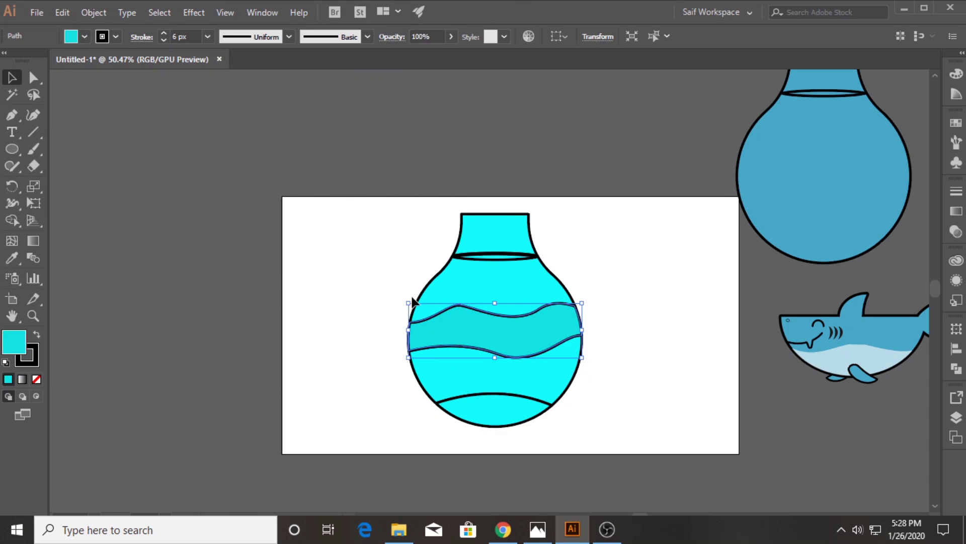
# Give the lower wave band a deeper teal, 0aa599.
pyautogui.click(435, 368)
pyautogui.press('i')
pyautogui.click(432, 330)
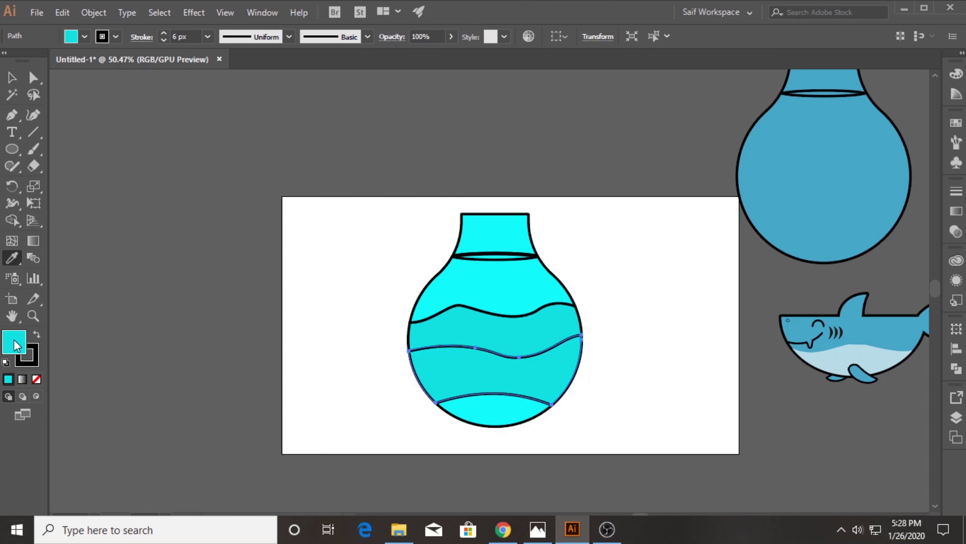
pyautogui.doubleClick(14, 343)
pyautogui.click(191, 96)
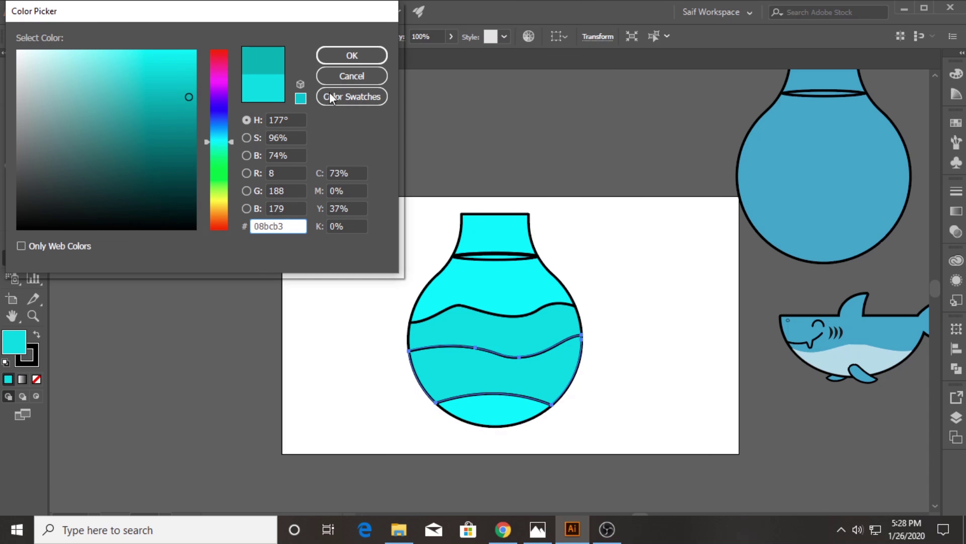
pyautogui.click(351, 55)
pyautogui.doubleClick(14, 342)
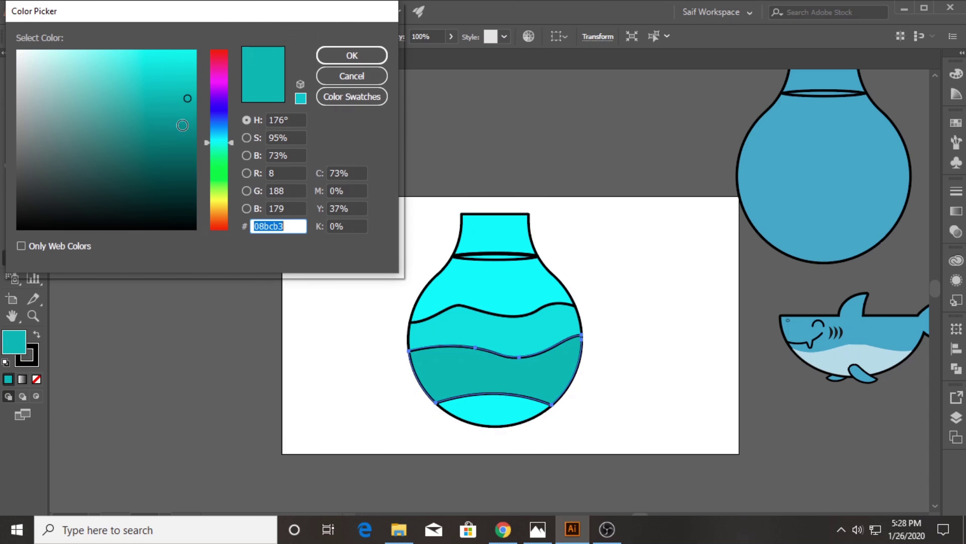
pyautogui.click(187, 111)
pyautogui.click(322, 56)
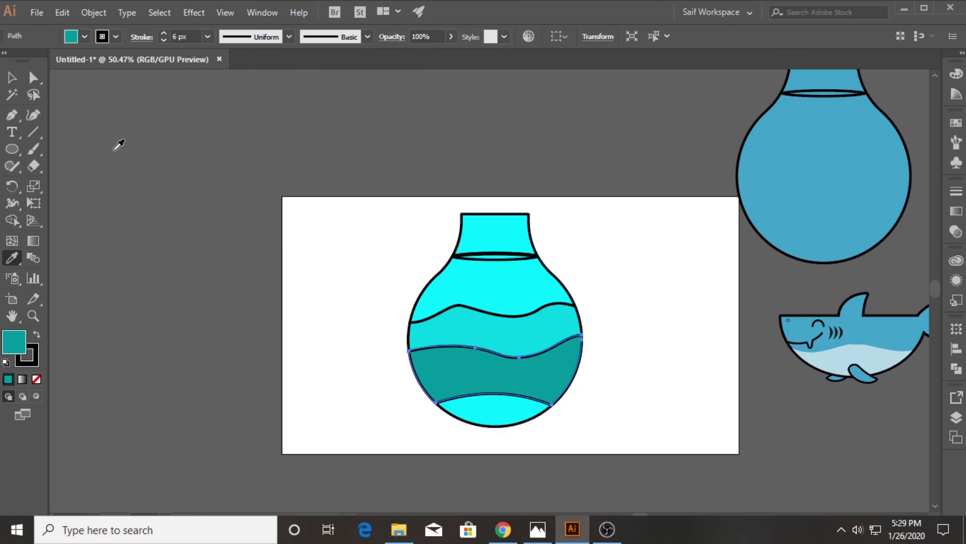
# Confirm the middle band's teal and lighten the neck ring to pale cyan.
pyautogui.click(464, 313)
pyautogui.doubleClick(14, 347)
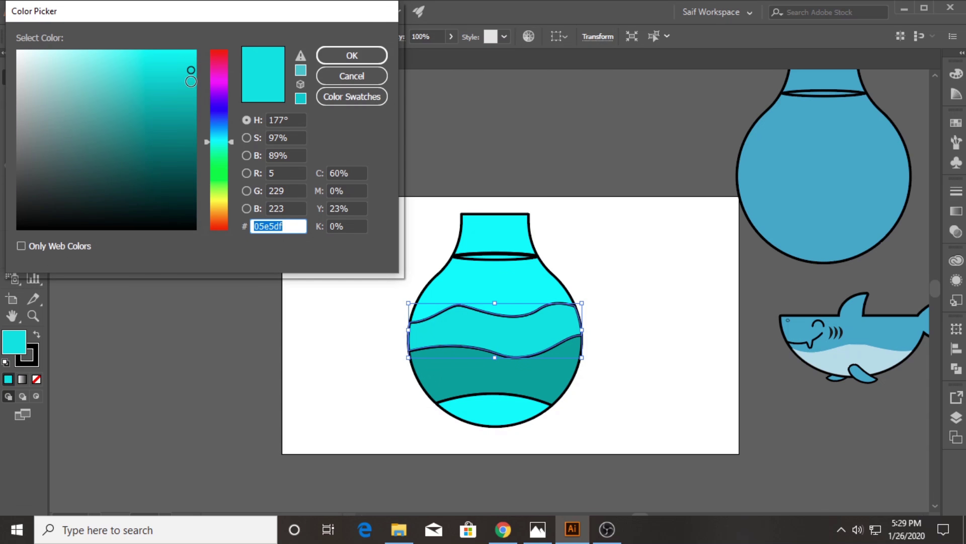
pyautogui.click(188, 81)
pyautogui.click(347, 59)
pyautogui.click(393, 304)
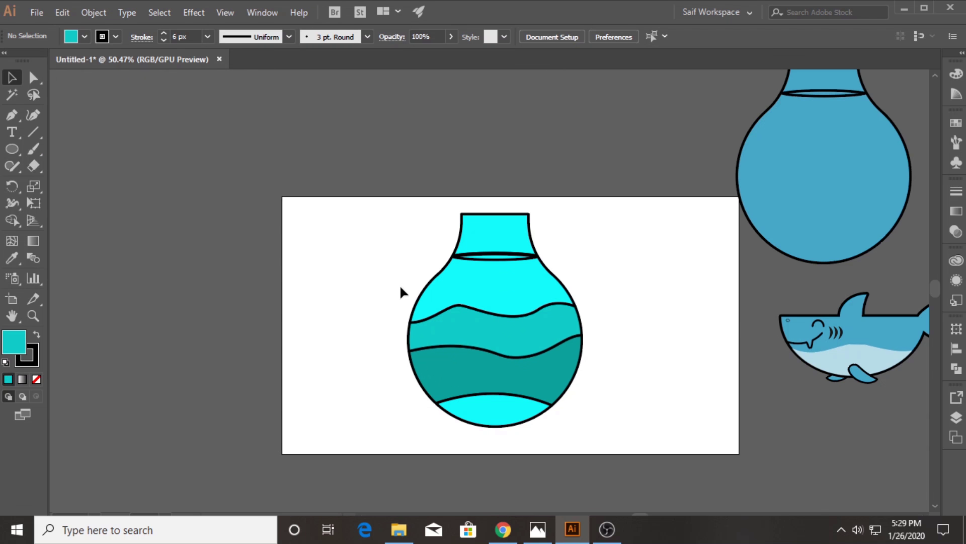
pyautogui.click(492, 258)
pyautogui.doubleClick(14, 342)
pyautogui.click(173, 50)
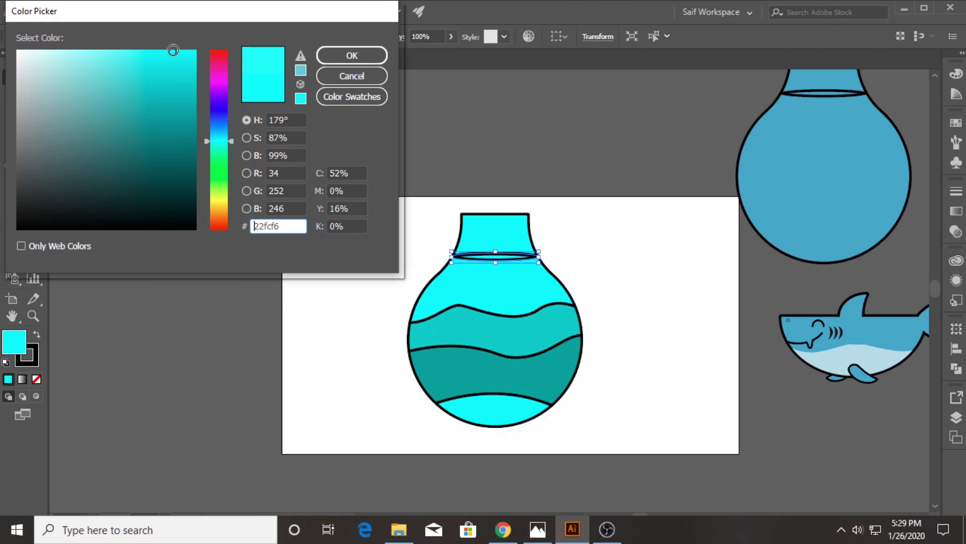
pyautogui.click(143, 53)
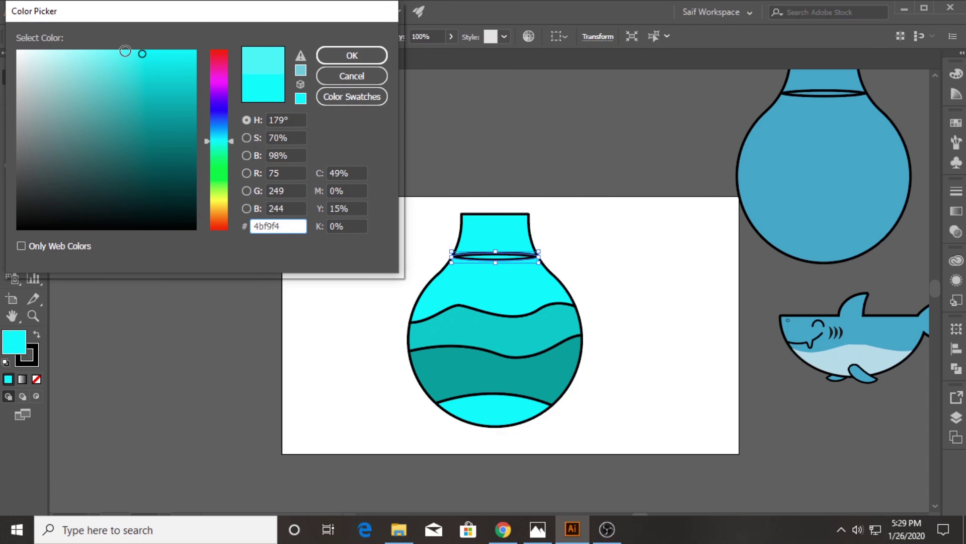
pyautogui.click(351, 56)
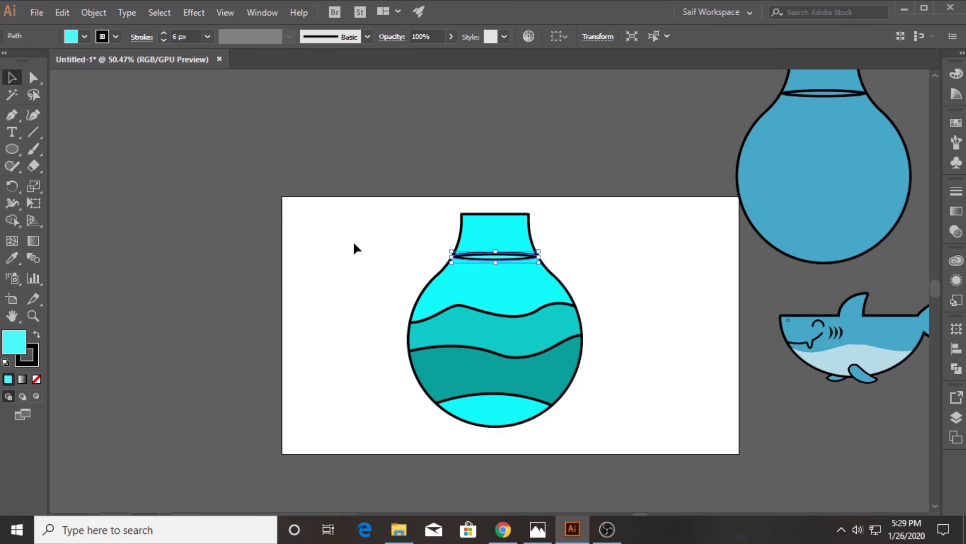
# Fill the bottom band of the flask with a tan swatch.
pyautogui.keyDown('shift'); pyautogui.click(483, 282); pyautogui.keyUp('shift')
pyautogui.keyDown('shift'); pyautogui.click(483, 333); pyautogui.keyUp('shift')
pyautogui.keyDown('shift'); pyautogui.click(464, 373); pyautogui.keyUp('shift')
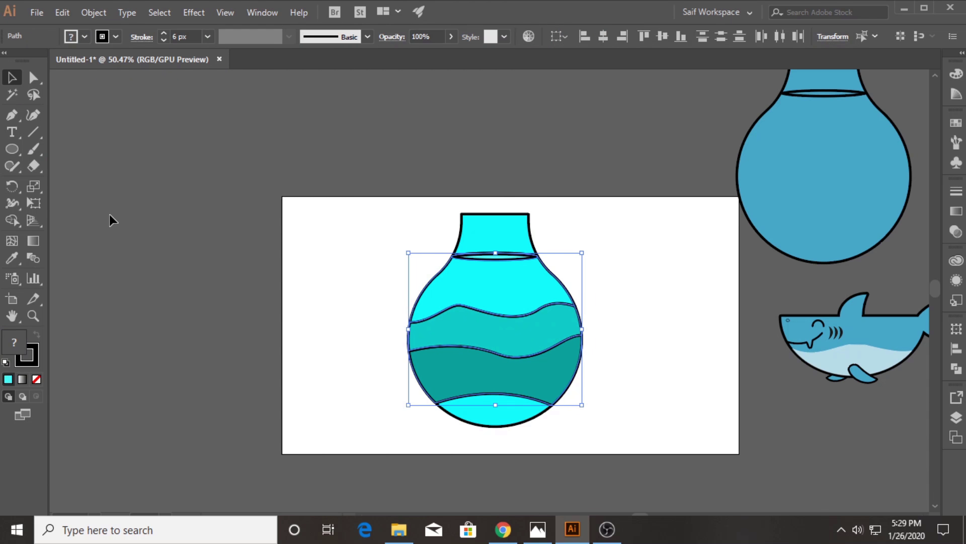
pyautogui.click(392, 348)
pyautogui.click(477, 414)
pyautogui.click(84, 37)
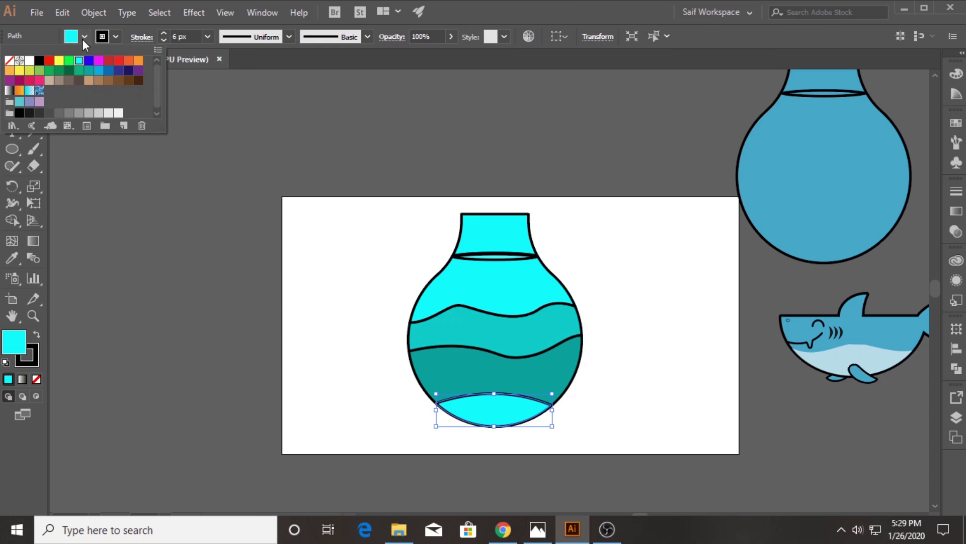
pyautogui.click(89, 80)
pyautogui.click(138, 360)
# Select the top cyan, middle teal and dark teal water bands.
pyautogui.moveTo(517, 422); pyautogui.dragTo(737, 392)
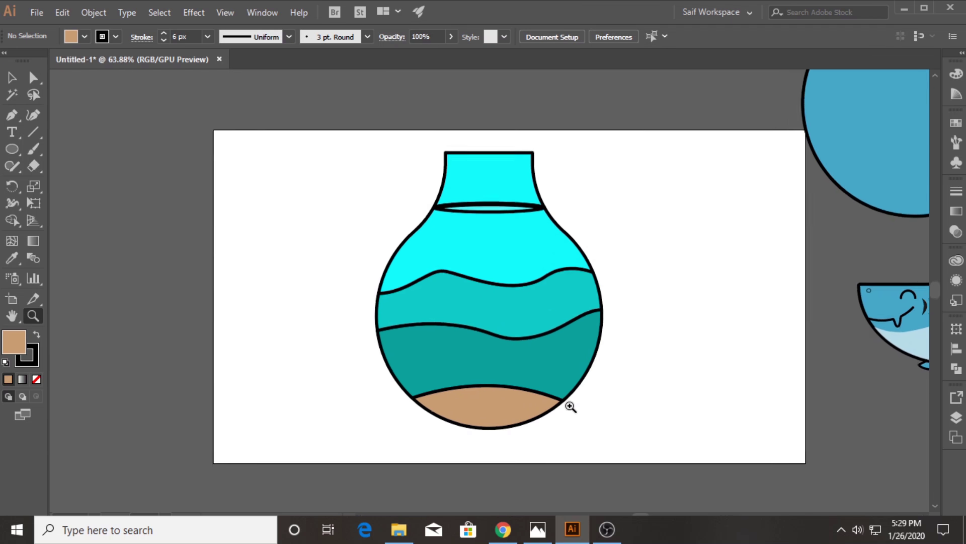
pyautogui.moveTo(451, 344); pyautogui.dragTo(329, 366)
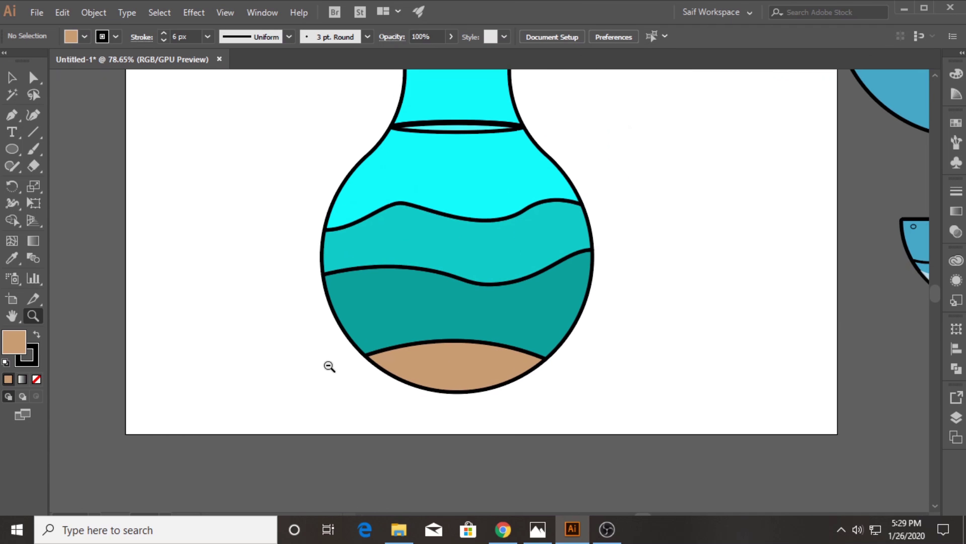
pyautogui.click(12, 81)
pyautogui.click(449, 190)
pyautogui.keyDown('shift'); pyautogui.click(453, 260); pyautogui.keyUp('shift')
pyautogui.keyDown('shift'); pyautogui.click(453, 321); pyautogui.keyUp('shift')
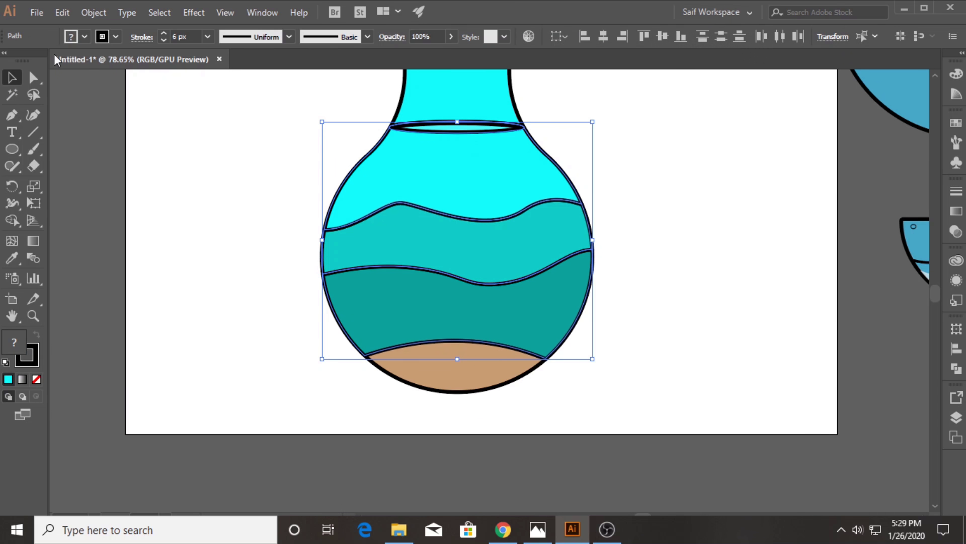
# Set the stroke of the three water bands to None.
pyautogui.click(116, 36)
pyautogui.click(14, 63)
pyautogui.click(251, 235)
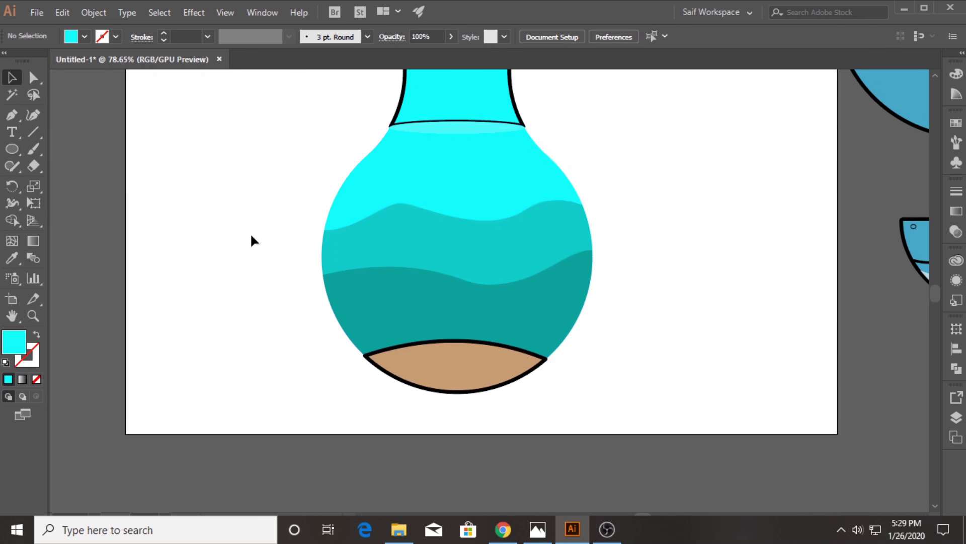
# Place a copy of the three bands left of the flask at 50% opacity.
pyautogui.click(454, 179)
pyautogui.keyDown('shift'); pyautogui.click(463, 261); pyautogui.keyUp('shift')
pyautogui.keyDown('shift'); pyautogui.click(498, 316); pyautogui.keyUp('shift')
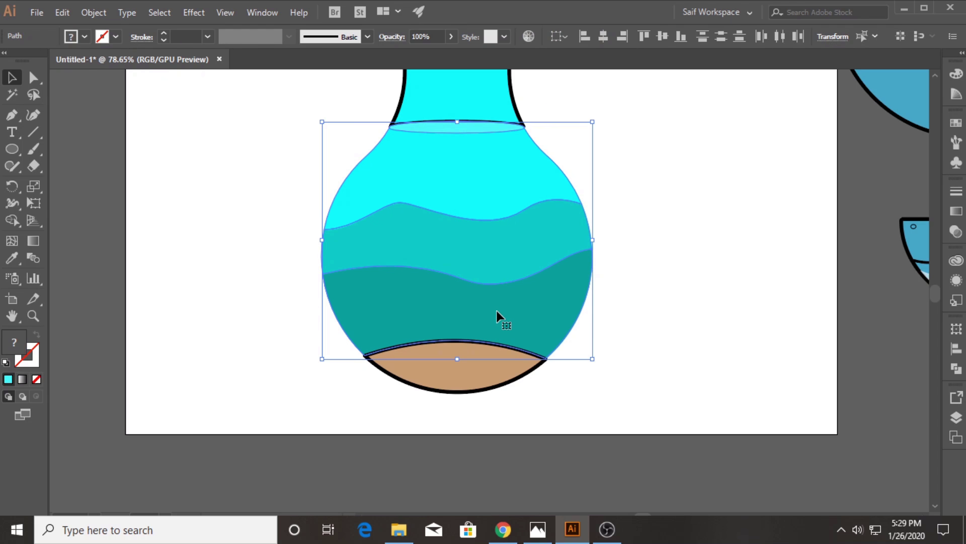
pyautogui.moveTo(499, 316); pyautogui.dragTo(200, 300)
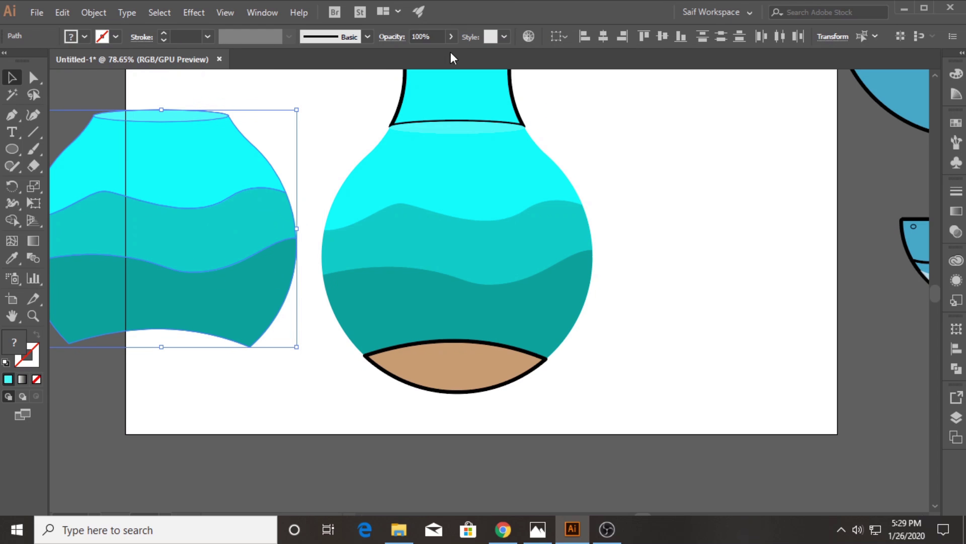
pyautogui.click(430, 33)
pyautogui.write('50')
pyautogui.press('Return')
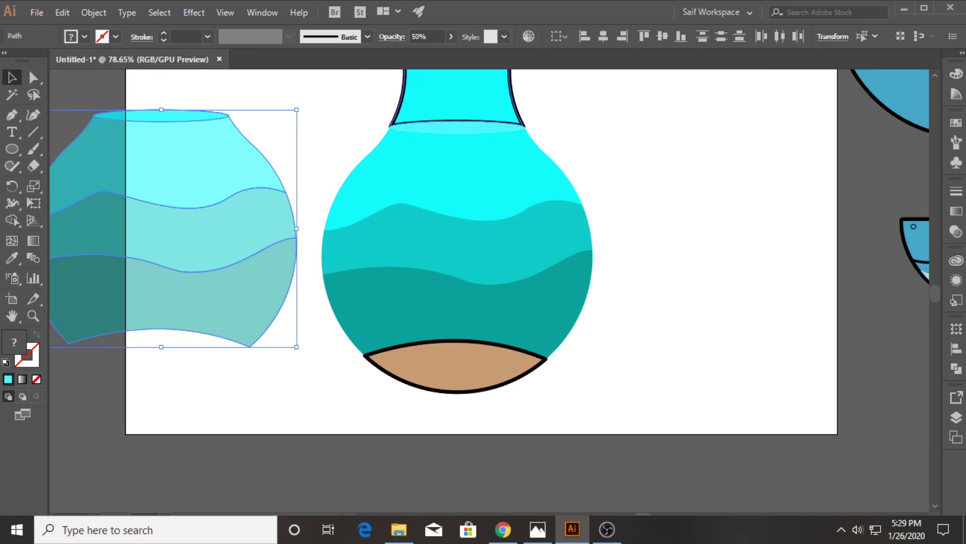
pyautogui.click(352, 115)
pyautogui.click(410, 358)
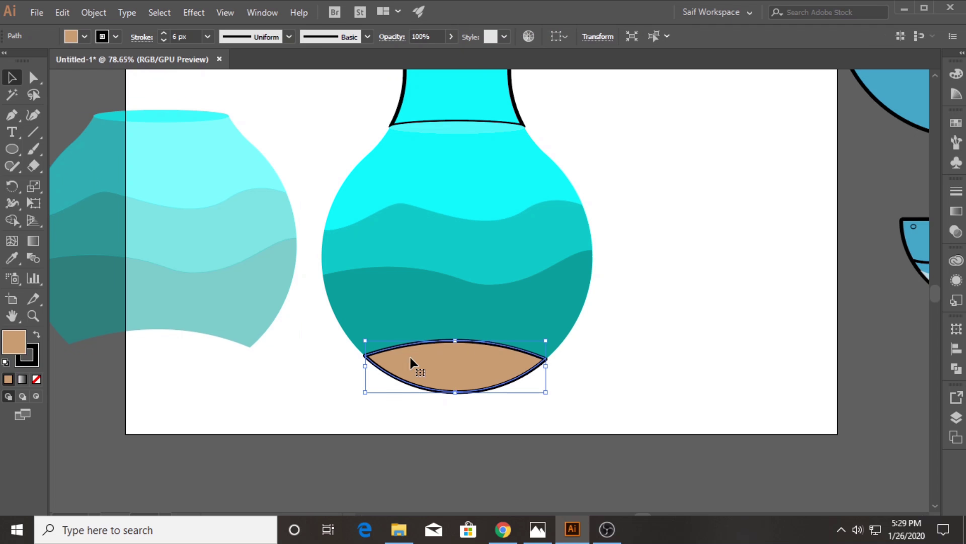
# Zoom in on the sand band and draw small circles, rings and a pill shape across it.
pyautogui.click(33, 316)
pyautogui.moveTo(438, 384); pyautogui.dragTo(673, 347)
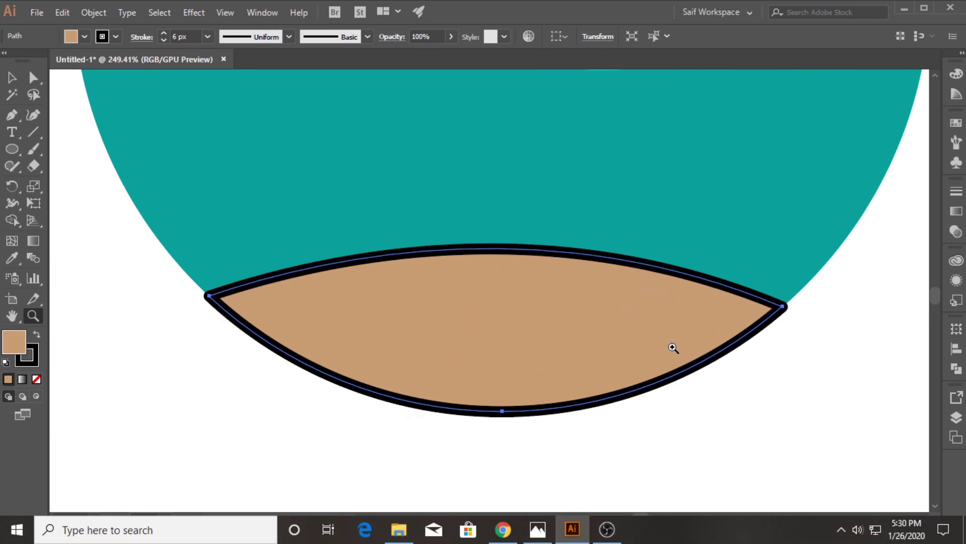
pyautogui.click(12, 149)
pyautogui.moveTo(325, 296); pyautogui.dragTo(341, 310)
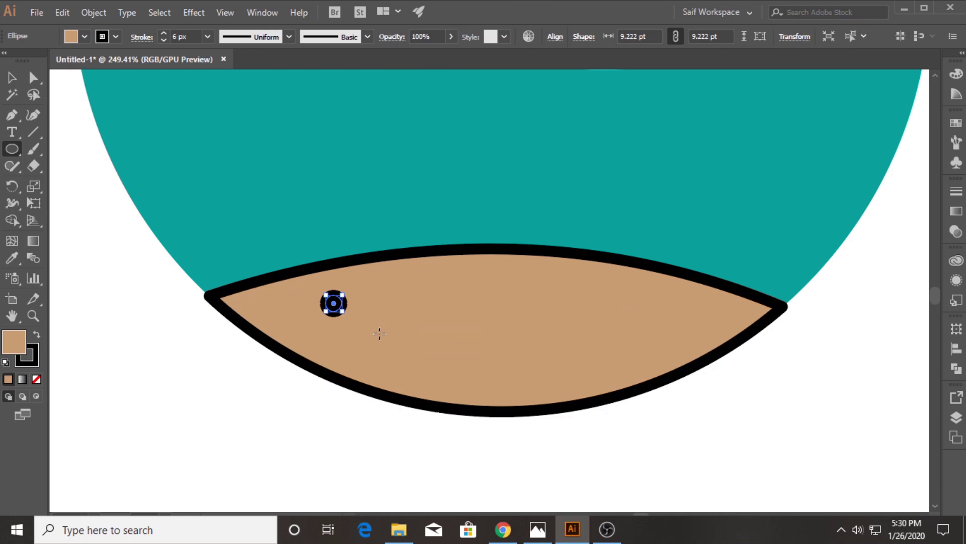
pyautogui.moveTo(382, 335); pyautogui.dragTo(395, 350)
pyautogui.moveTo(408, 283); pyautogui.dragTo(423, 296)
pyautogui.moveTo(433, 347); pyautogui.dragTo(472, 385)
pyautogui.moveTo(498, 268); pyautogui.dragTo(544, 330)
pyautogui.moveTo(459, 311); pyautogui.dragTo(480, 321)
pyautogui.moveTo(542, 352); pyautogui.dragTo(567, 377)
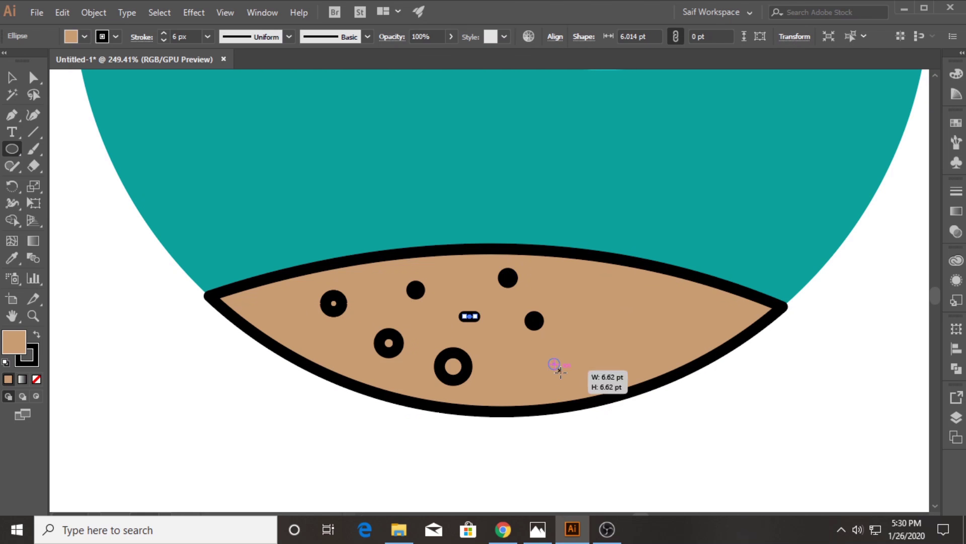
pyautogui.moveTo(644, 298)
pyautogui.mouseDown()
pyautogui.moveTo(656, 311)
pyautogui.moveTo(681, 302)
pyautogui.mouseUp()
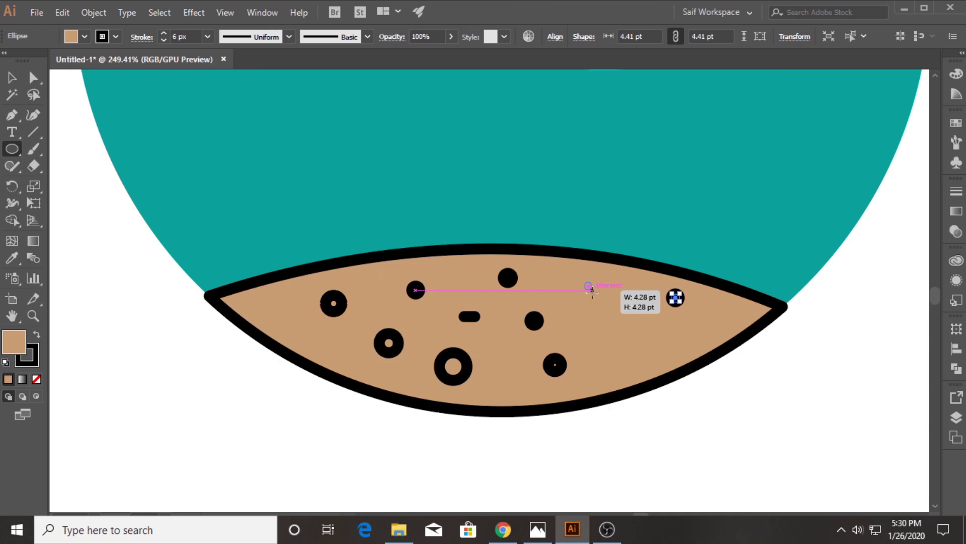
pyautogui.moveTo(586, 283); pyautogui.dragTo(591, 289)
# Select all the new sand circles, rings and the pill shape together.
pyautogui.press('v')
pyautogui.click(229, 370)
pyautogui.click(333, 303)
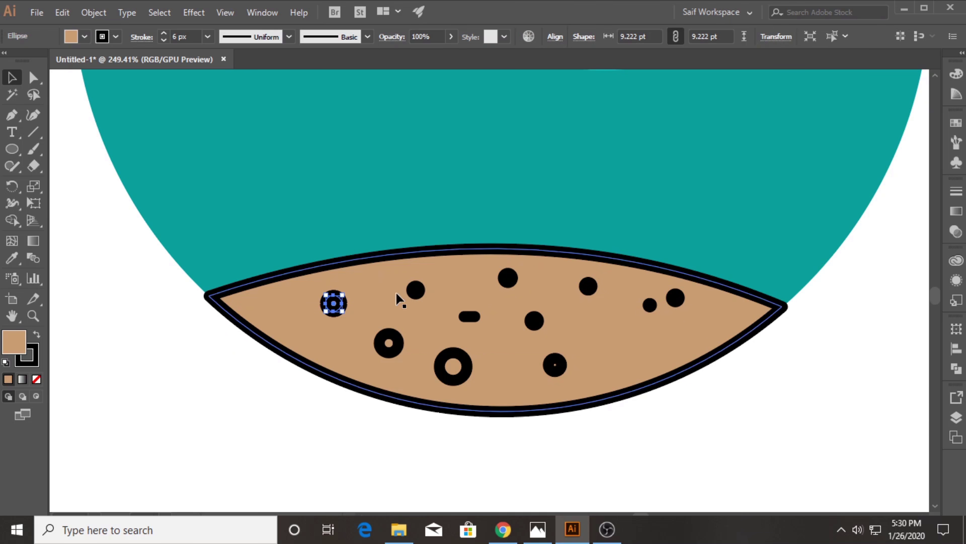
pyautogui.keyDown('shift'); pyautogui.click(416, 289); pyautogui.keyUp('shift')
pyautogui.keyDown('shift'); pyautogui.click(389, 343); pyautogui.keyUp('shift')
pyautogui.keyDown('shift'); pyautogui.click(453, 366); pyautogui.keyUp('shift')
pyautogui.keyDown('shift'); pyautogui.click(470, 316); pyautogui.keyUp('shift')
pyautogui.keyDown('shift'); pyautogui.click(508, 278); pyautogui.keyUp('shift')
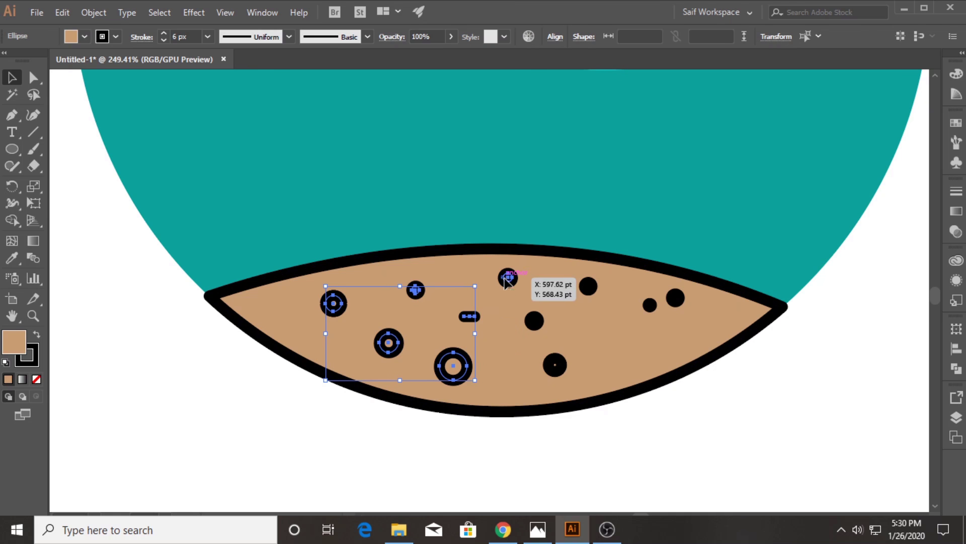
pyautogui.keyDown('shift'); pyautogui.click(534, 321); pyautogui.keyUp('shift')
pyautogui.keyDown('shift'); pyautogui.click(554, 364); pyautogui.keyUp('shift')
pyautogui.keyDown('shift'); pyautogui.click(588, 285); pyautogui.keyUp('shift')
pyautogui.keyDown('shift'); pyautogui.click(649, 305); pyautogui.keyUp('shift')
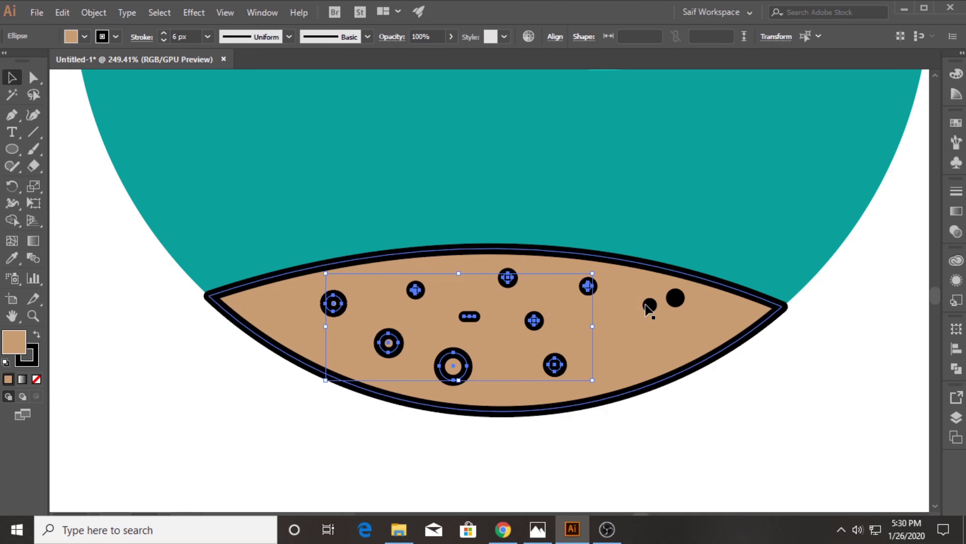
pyautogui.keyDown('shift'); pyautogui.click(675, 298); pyautogui.keyUp('shift')
# Fill the selected sand dots with a darker brown swatch.
pyautogui.click(85, 37)
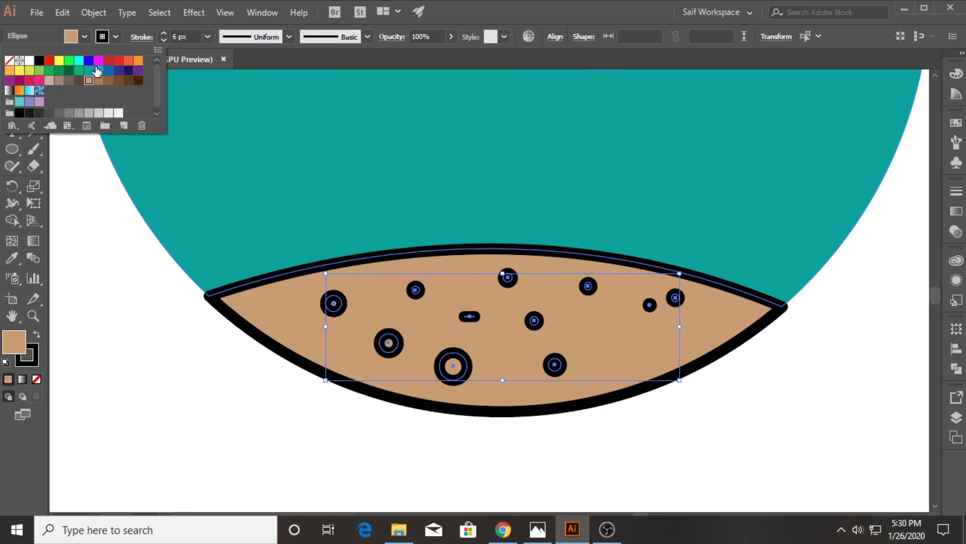
pyautogui.click(99, 80)
pyautogui.click(140, 341)
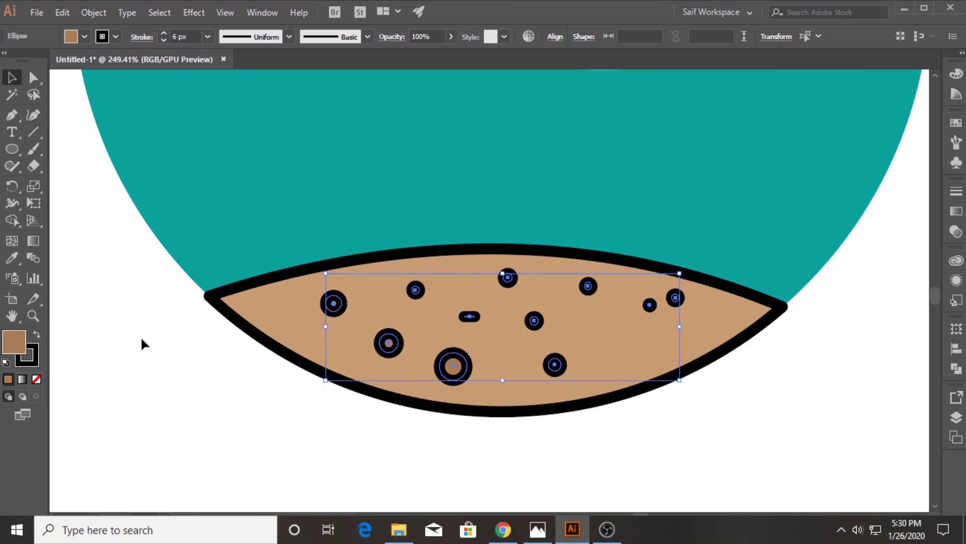
# Give four of the sand dots a deeper brown fill.
pyautogui.click(389, 340)
pyautogui.keyDown('shift'); pyautogui.click(453, 366); pyautogui.keyUp('shift')
pyautogui.keyDown('shift'); pyautogui.click(508, 278); pyautogui.keyUp('shift')
pyautogui.keyDown('shift'); pyautogui.click(555, 364); pyautogui.keyUp('shift')
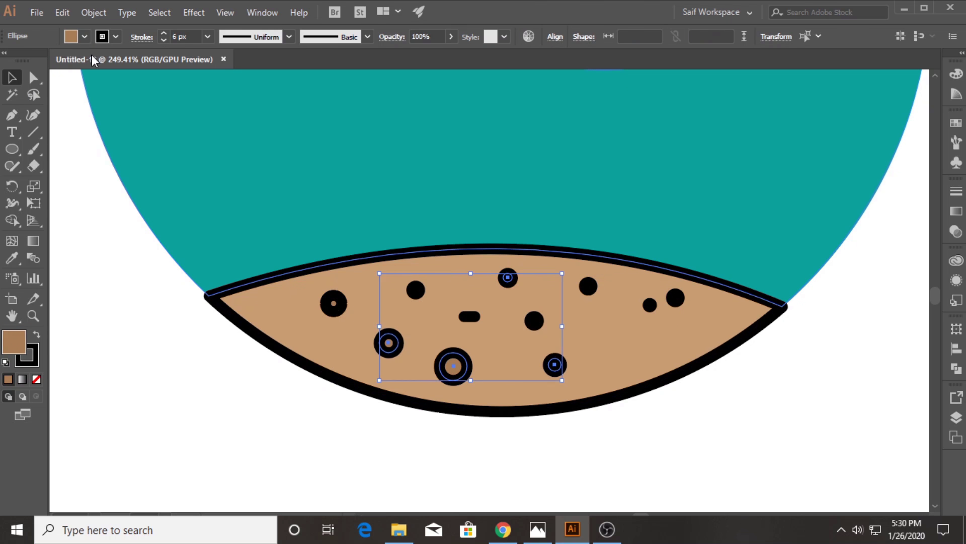
pyautogui.click(84, 36)
pyautogui.click(106, 81)
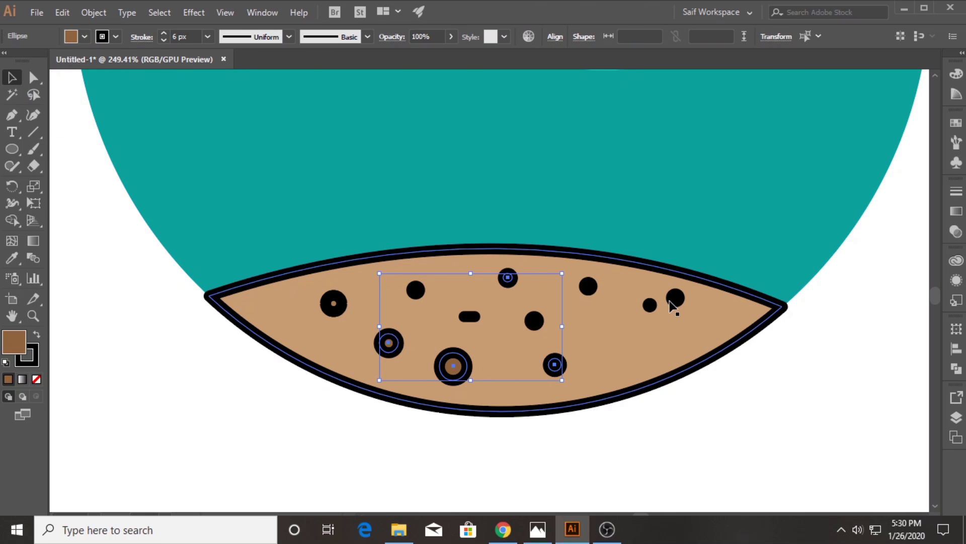
# Fill the right-side circle, a middle circle and the pill shape with another darker brown.
pyautogui.click(676, 298)
pyautogui.keyDown('shift'); pyautogui.click(534, 321); pyautogui.keyUp('shift')
pyautogui.keyDown('shift'); pyautogui.click(470, 316); pyautogui.keyUp('shift')
pyautogui.click(85, 36)
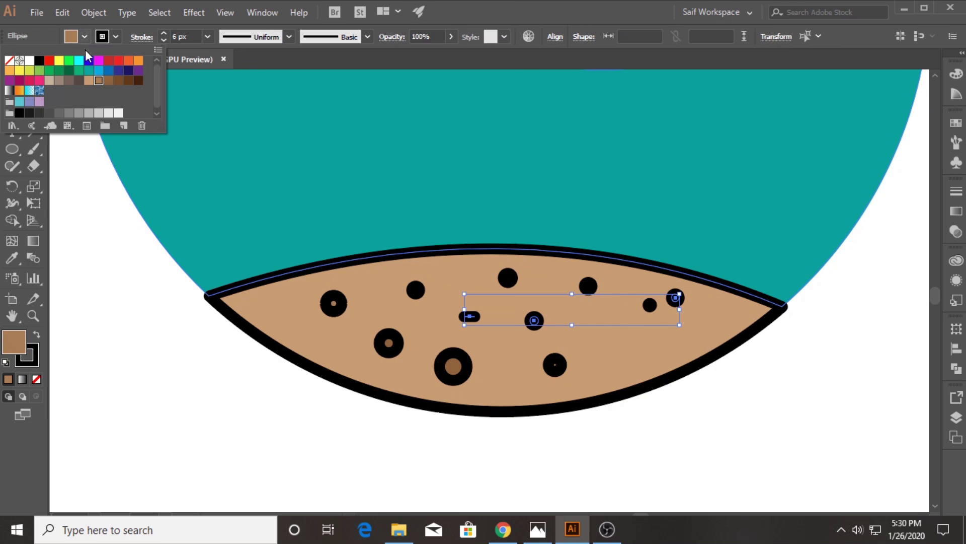
pyautogui.click(109, 80)
pyautogui.click(183, 291)
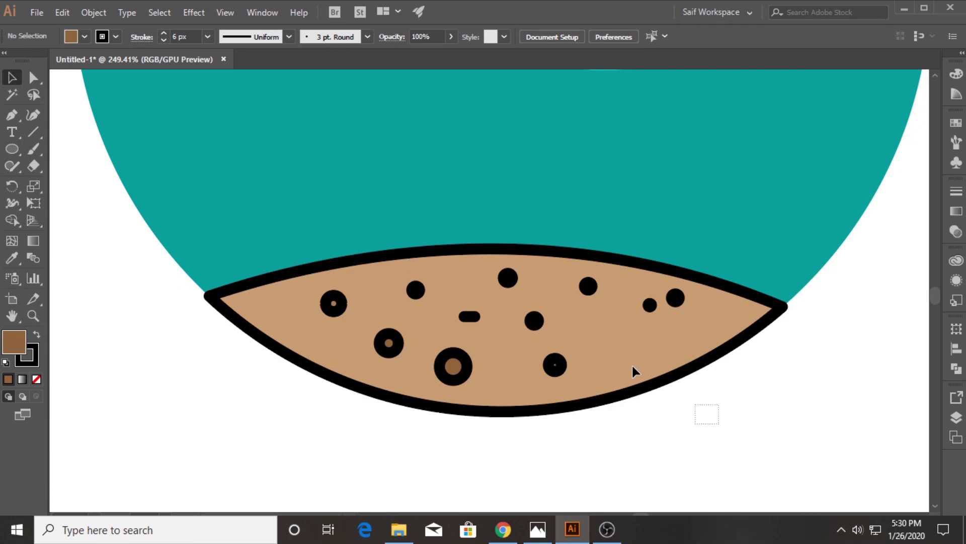
# Remove the outlines from the sand band and its dots.
pyautogui.moveTo(319, 282); pyautogui.dragTo(320, 284)
pyautogui.click(116, 37)
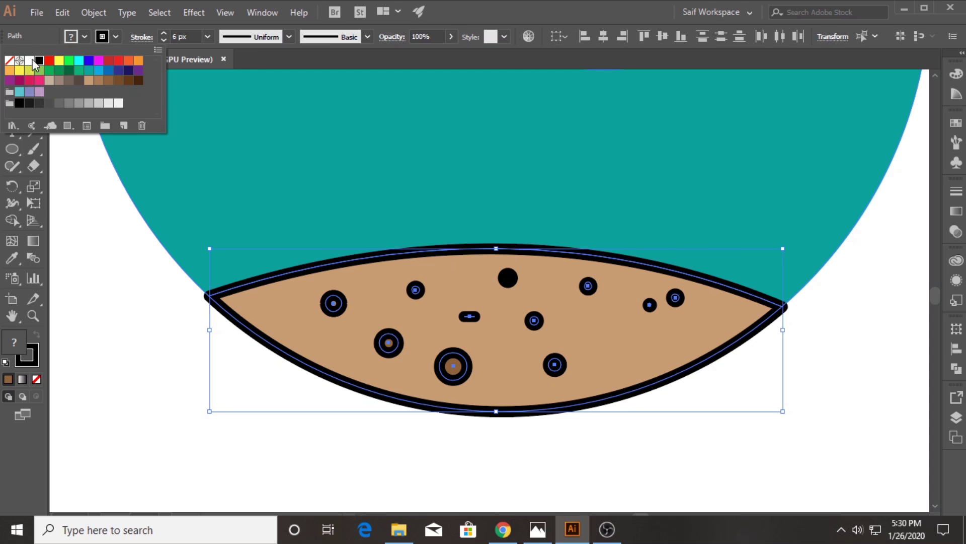
pyautogui.click(9, 60)
pyautogui.click(86, 274)
pyautogui.click(212, 338)
pyautogui.click(507, 277)
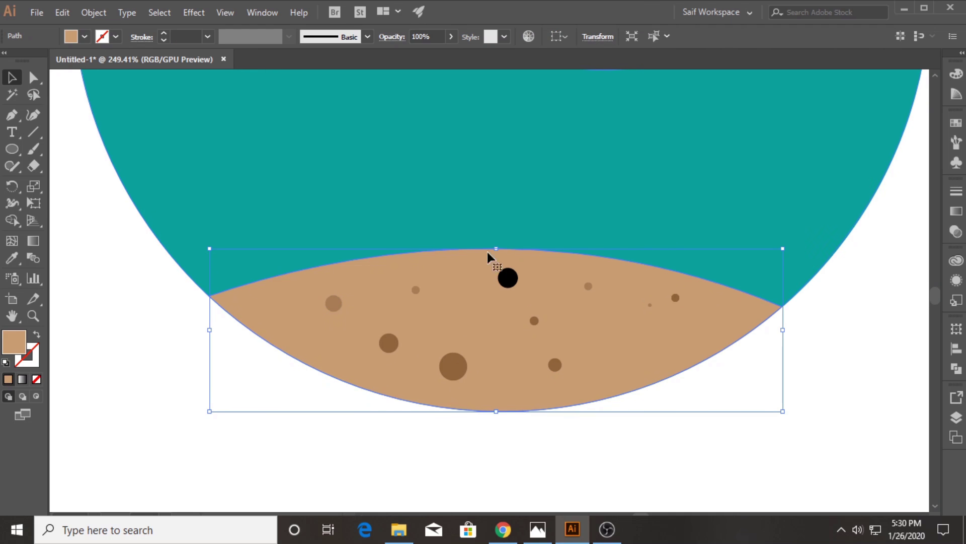
pyautogui.click(473, 439)
# Set the small sand dot's stroke to None.
pyautogui.click(508, 278)
pyautogui.click(86, 38)
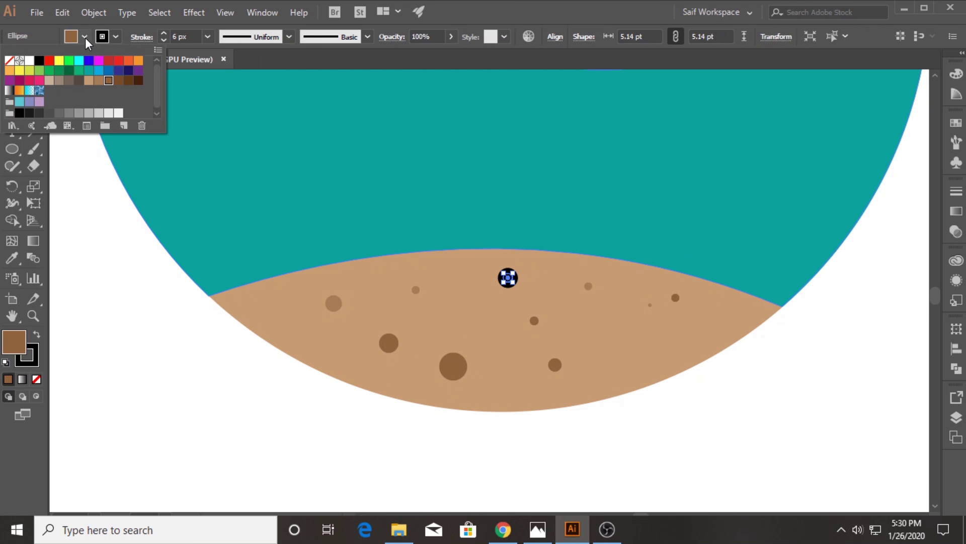
pyautogui.click(115, 36)
pyautogui.click(9, 60)
pyautogui.click(168, 366)
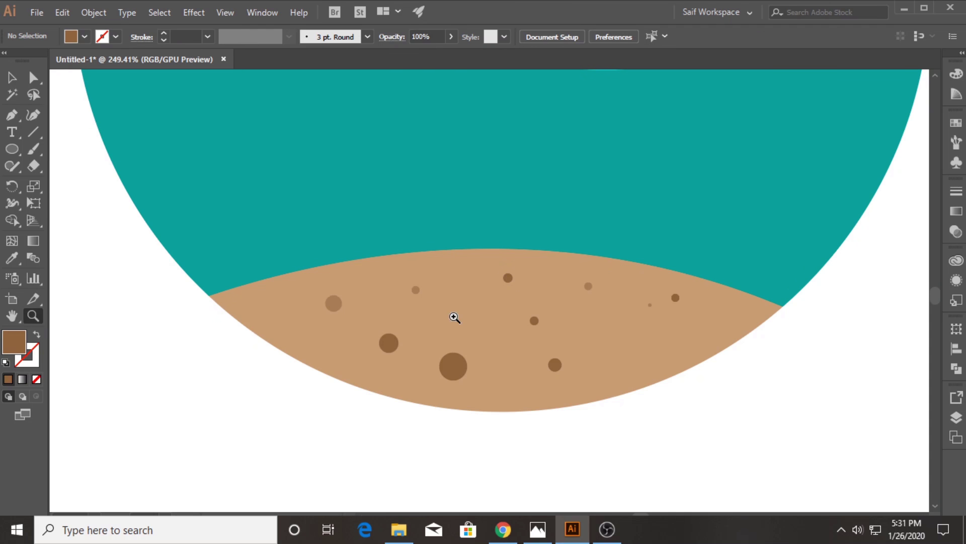
# Move the sand group onto the bottom of the left bowl.
pyautogui.moveTo(455, 317)
pyautogui.mouseDown()
pyautogui.moveTo(145, 339)
pyautogui.moveTo(184, 334)
pyautogui.mouseUp()
pyautogui.press('v')
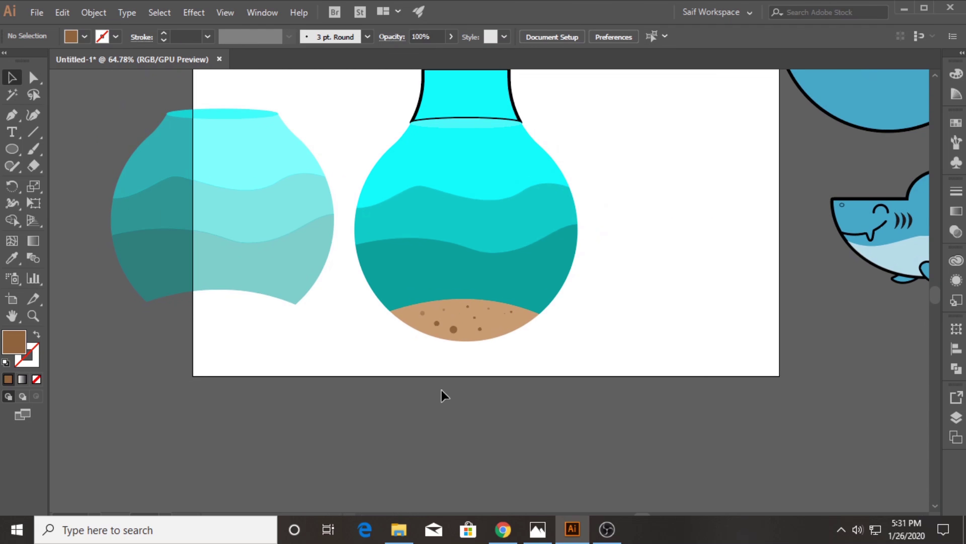
pyautogui.moveTo(422, 318); pyautogui.dragTo(416, 305)
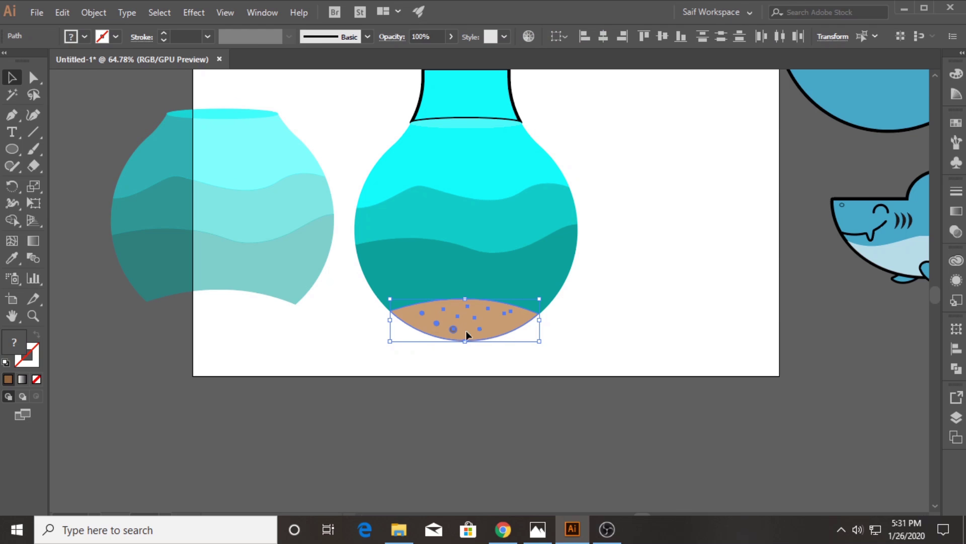
pyautogui.moveTo(466, 331); pyautogui.dragTo(248, 318)
# Nudge the sand up slightly and send it backward behind the bowl's water.
pyautogui.press('z')
pyautogui.moveTo(171, 320); pyautogui.dragTo(371, 276)
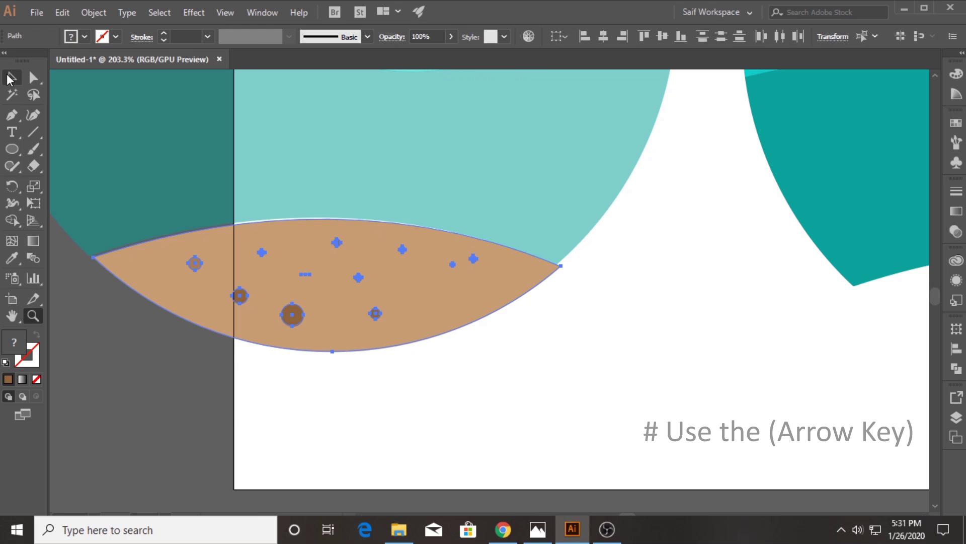
pyautogui.click(10, 78)
pyautogui.press('Up')
pyautogui.hotkey('ctrl', '[')
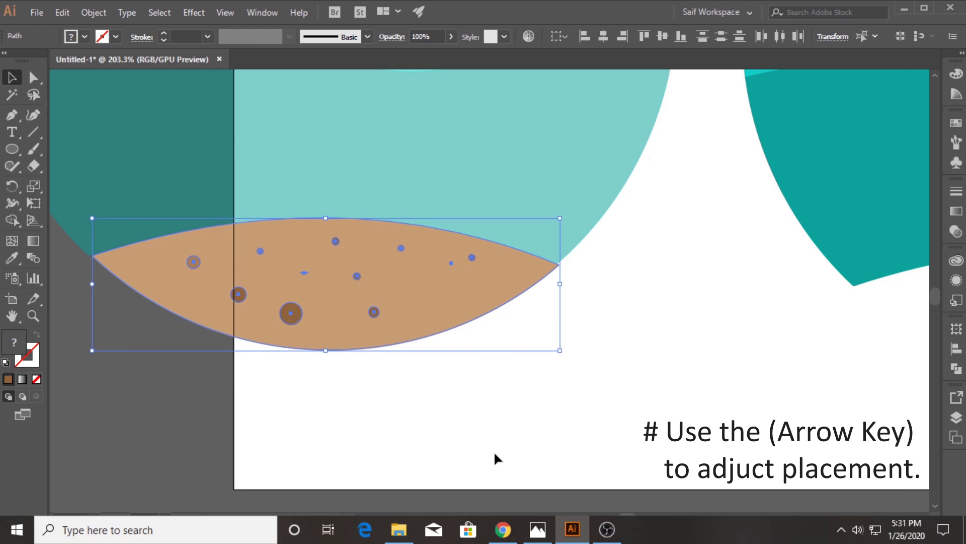
pyautogui.click(451, 467)
# Zoom out and select the leftover right vase shapes.
pyautogui.press('z')
pyautogui.keyDown('alt'); pyautogui.click(387, 327); pyautogui.keyUp('alt')
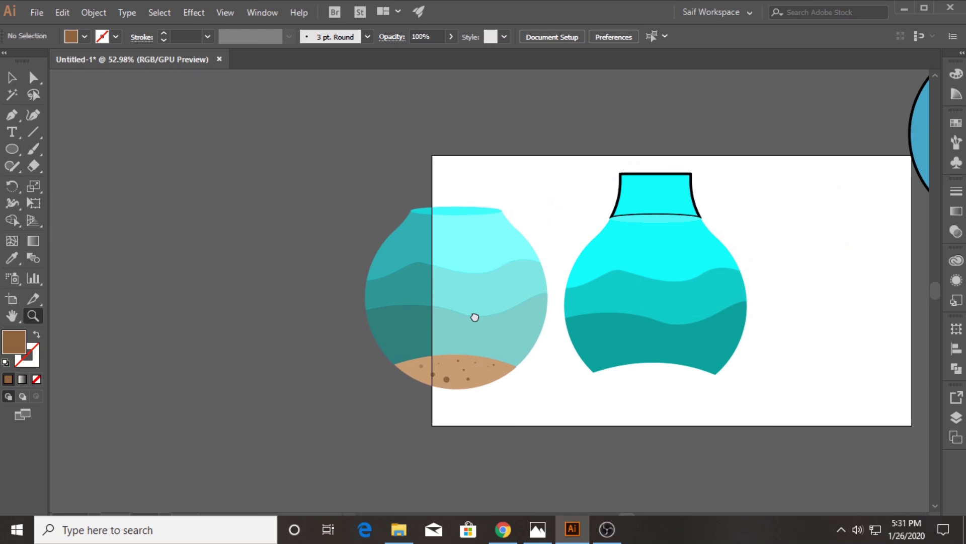
pyautogui.click(556, 367)
pyautogui.press('v')
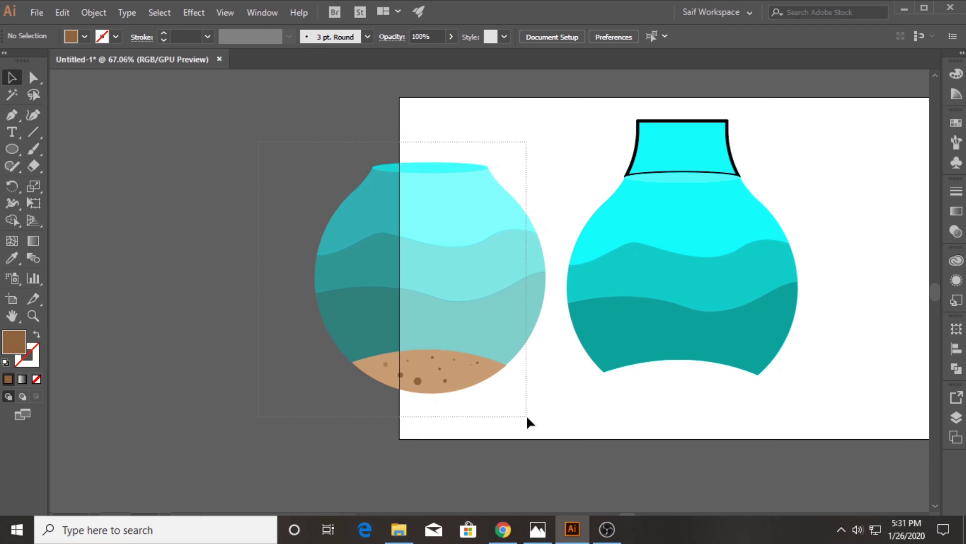
pyautogui.moveTo(526, 415); pyautogui.dragTo(526, 415)
pyautogui.moveTo(442, 126); pyautogui.dragTo(598, 402)
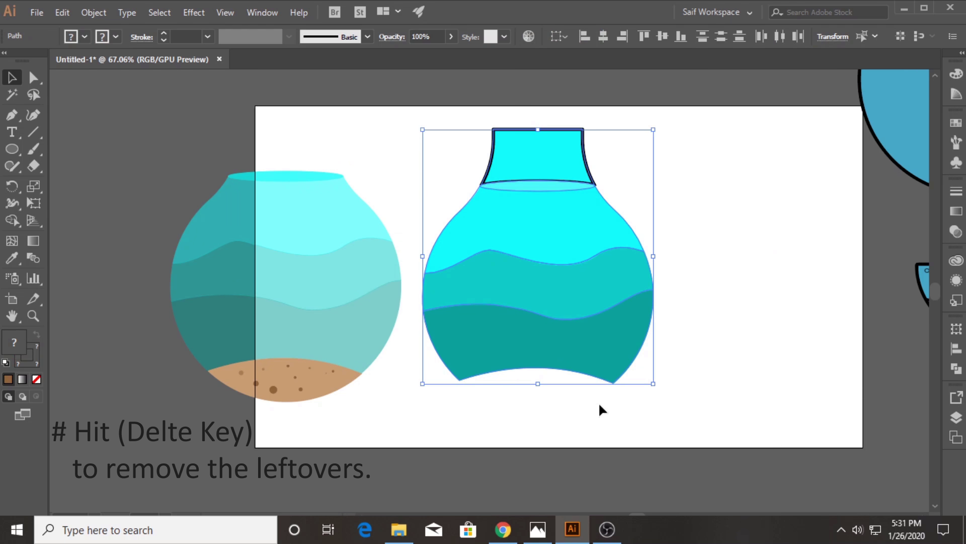
# Delete the leftover right vase and move the finished bowl further left.
pyautogui.press('Delete')
pyautogui.click(309, 373)
pyautogui.moveTo(378, 291); pyautogui.dragTo(267, 302)
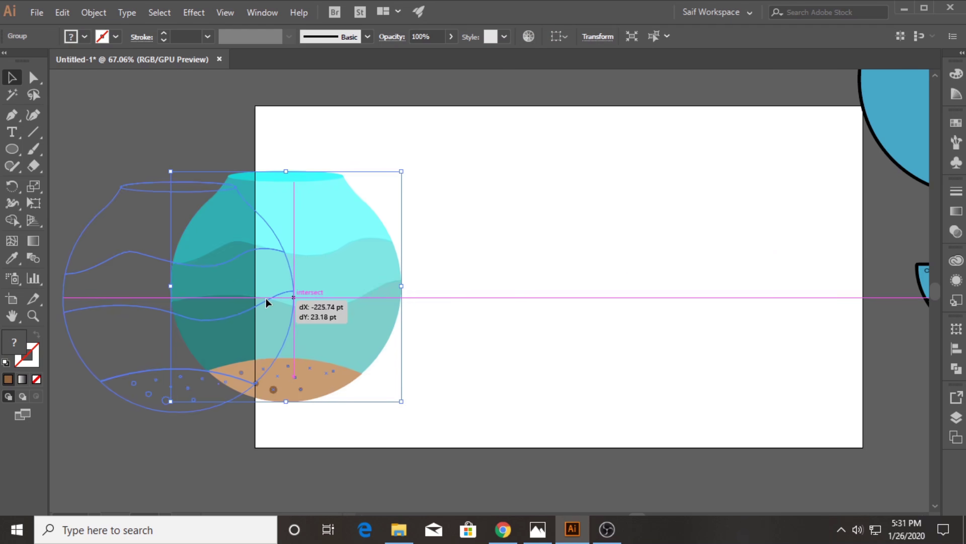
pyautogui.click(687, 270)
# Bring the blue flask to the artboard centre and place a copy at the top right.
pyautogui.moveTo(888, 149); pyautogui.dragTo(498, 357)
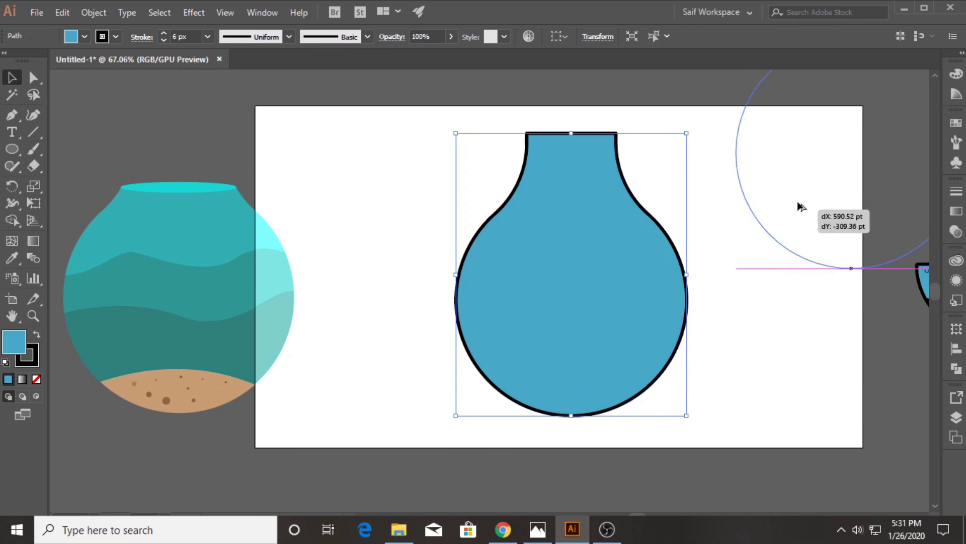
pyautogui.moveTo(509, 353); pyautogui.dragTo(798, 179)
pyautogui.click(572, 282)
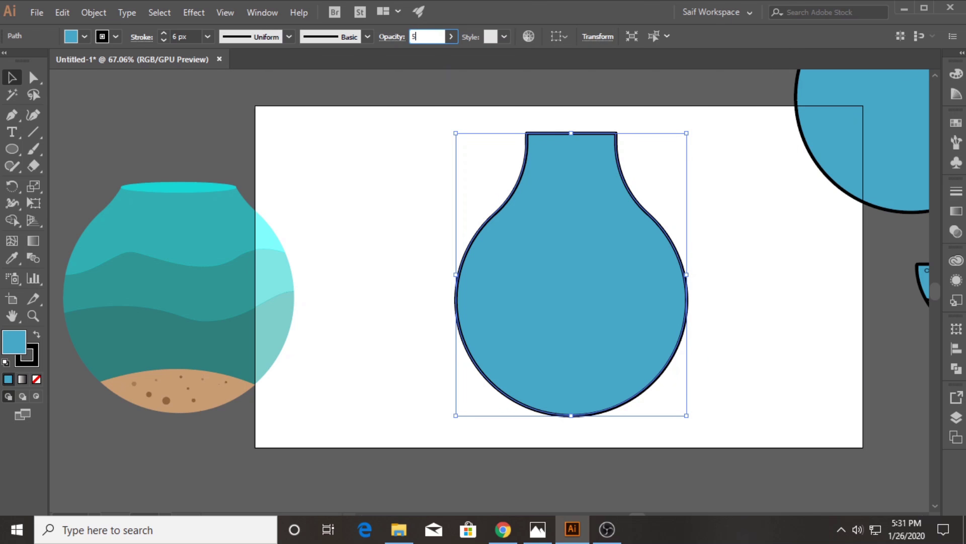
# Give the centre flask 50% opacity and no outline.
pyautogui.press('Return')
pyautogui.click(378, 261)
pyautogui.click(538, 280)
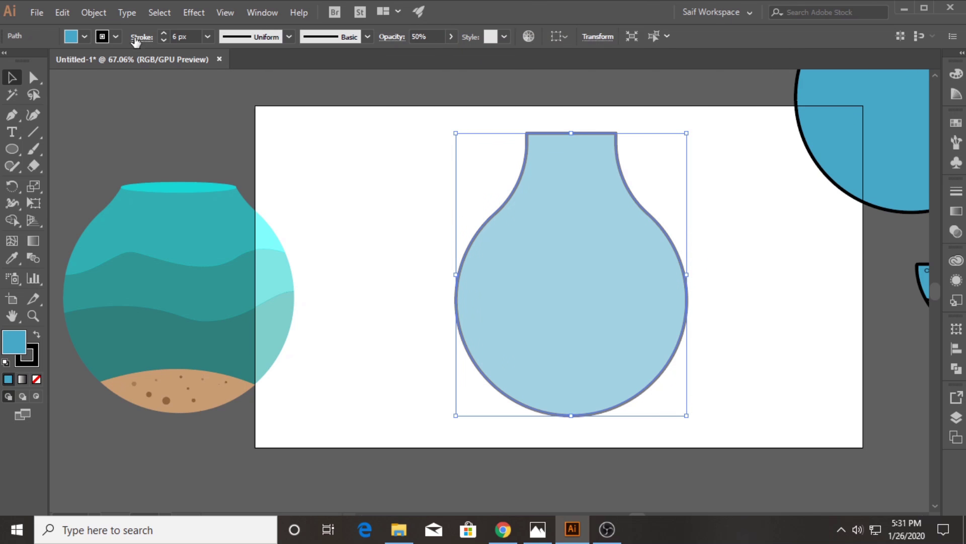
pyautogui.click(84, 37)
pyautogui.click(10, 63)
pyautogui.click(370, 158)
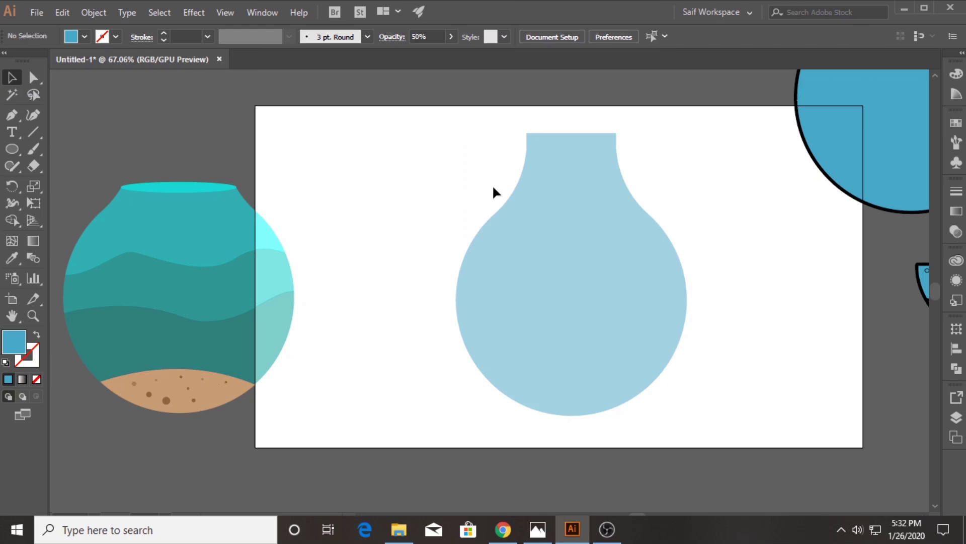
# Align the flask over the bowl and delete its neck region with Shape Builder.
pyautogui.moveTo(565, 252); pyautogui.dragTo(174, 246)
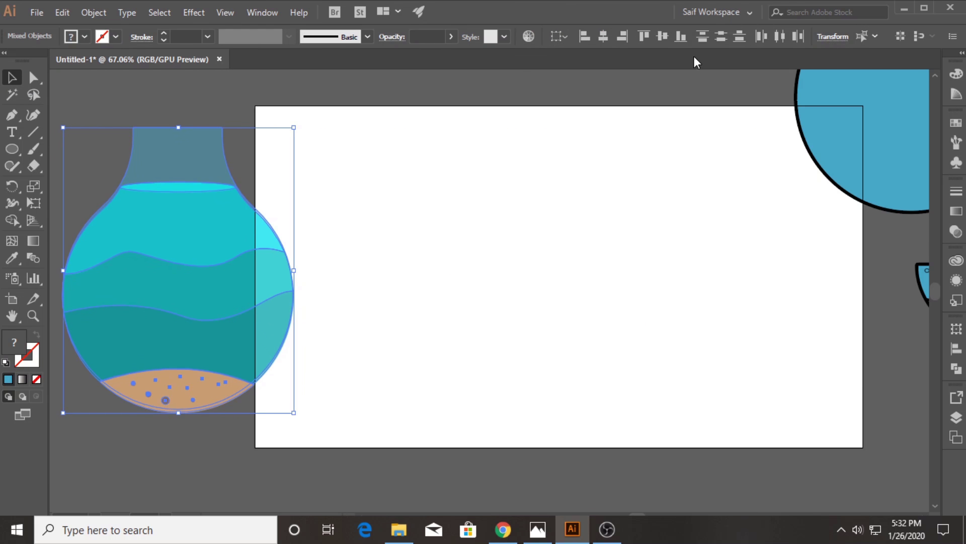
pyautogui.click(665, 37)
pyautogui.click(359, 164)
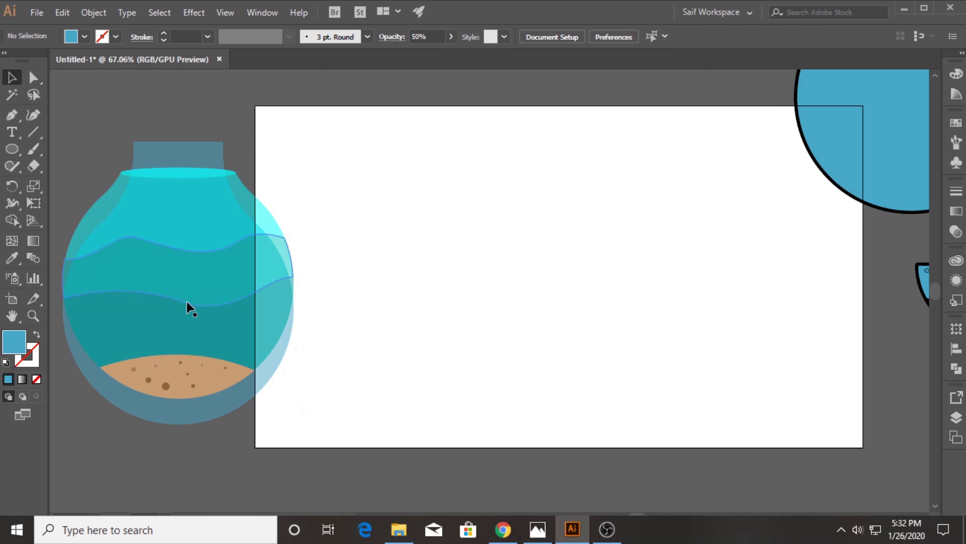
pyautogui.moveTo(195, 409); pyautogui.dragTo(195, 388)
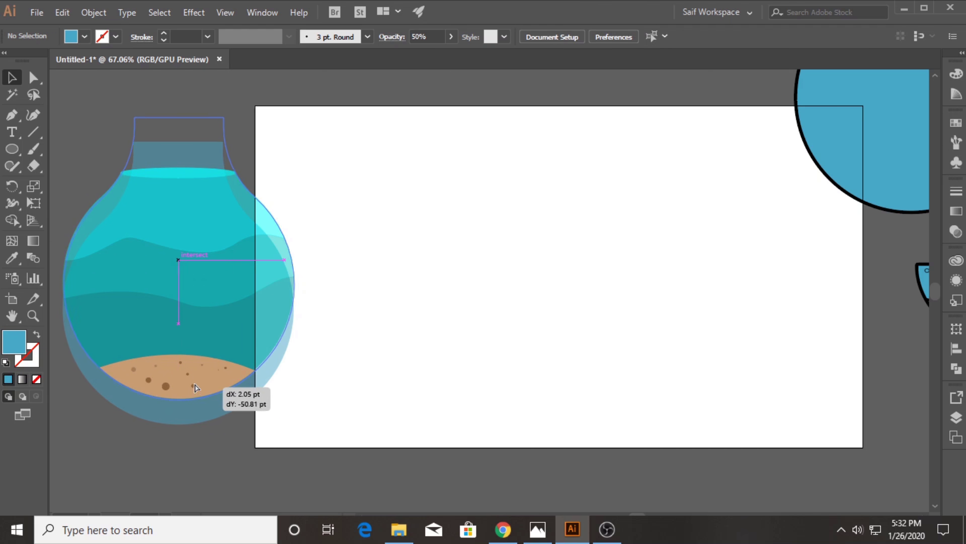
pyautogui.moveTo(195, 388); pyautogui.dragTo(198, 383)
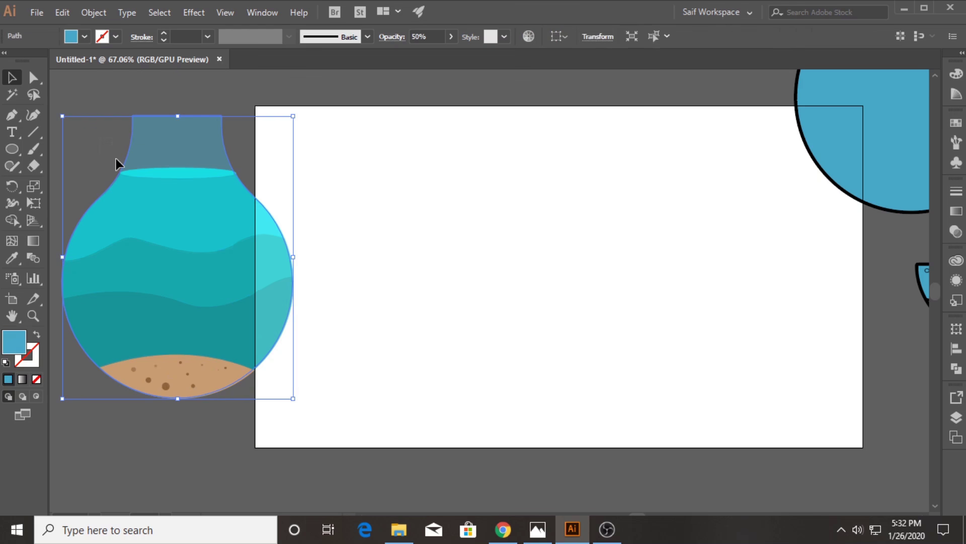
pyautogui.click(16, 225)
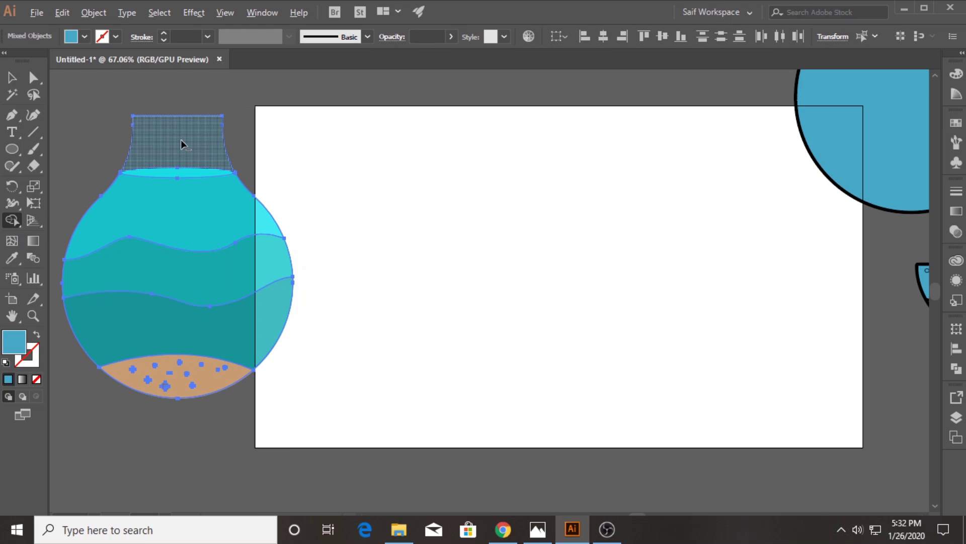
pyautogui.keyDown('alt'); pyautogui.click(180, 140); pyautogui.keyUp('alt')
# Bring the spare flask to the artboard centre and set its fill to None.
pyautogui.press('v')
pyautogui.moveTo(862, 143); pyautogui.dragTo(555, 199)
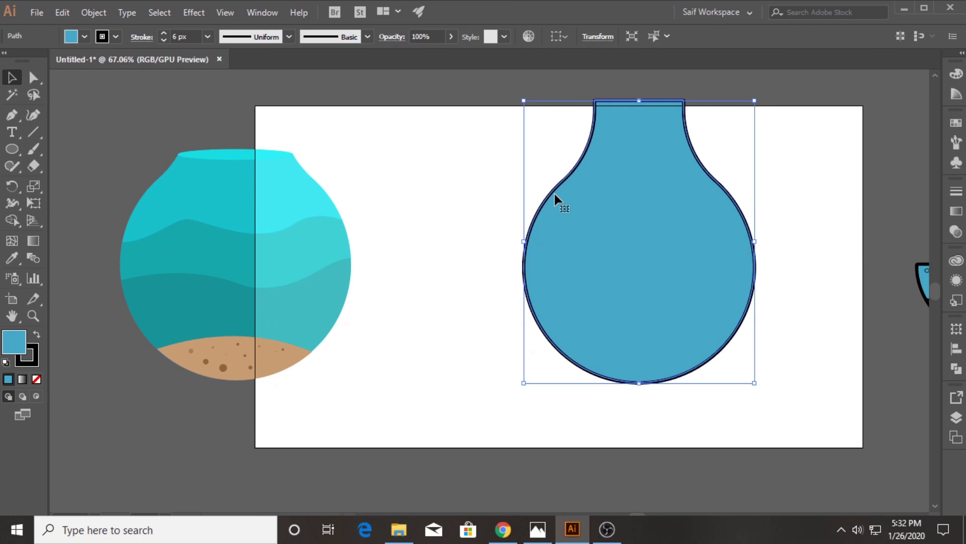
pyautogui.click(84, 36)
pyautogui.click(7, 60)
pyautogui.click(682, 300)
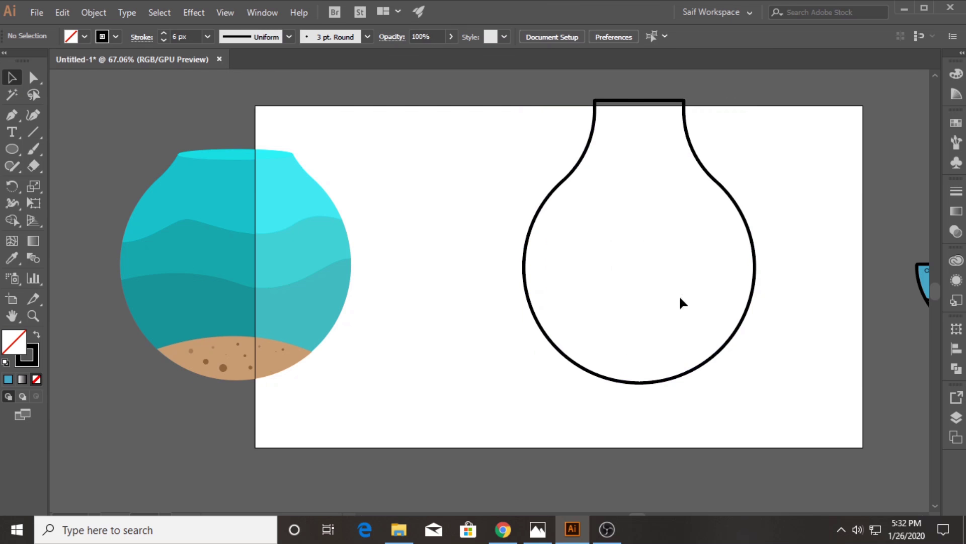
# Move the flask outline over the bowl and centre both on the artboard.
pyautogui.moveTo(740, 329); pyautogui.dragTo(337, 326)
pyautogui.moveTo(337, 327); pyautogui.dragTo(91, 219)
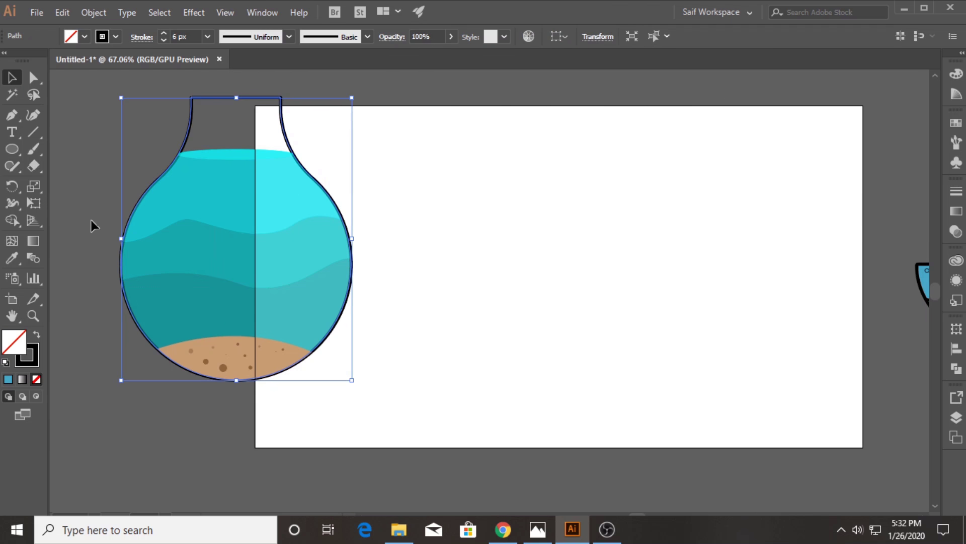
pyautogui.moveTo(216, 288); pyautogui.dragTo(602, 341)
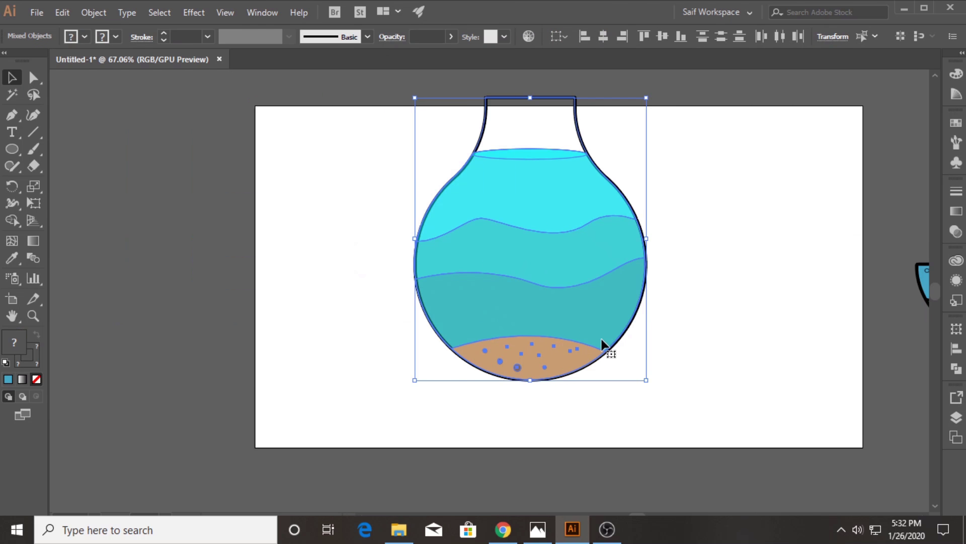
pyautogui.click(603, 36)
# Set the flask outline's stroke weight to 8 px.
pyautogui.click(478, 123)
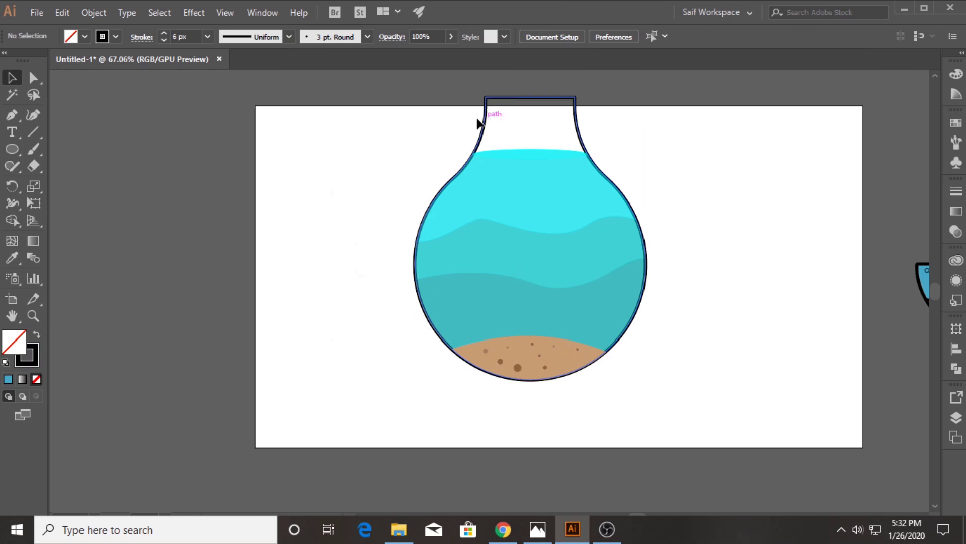
pyautogui.click(142, 37)
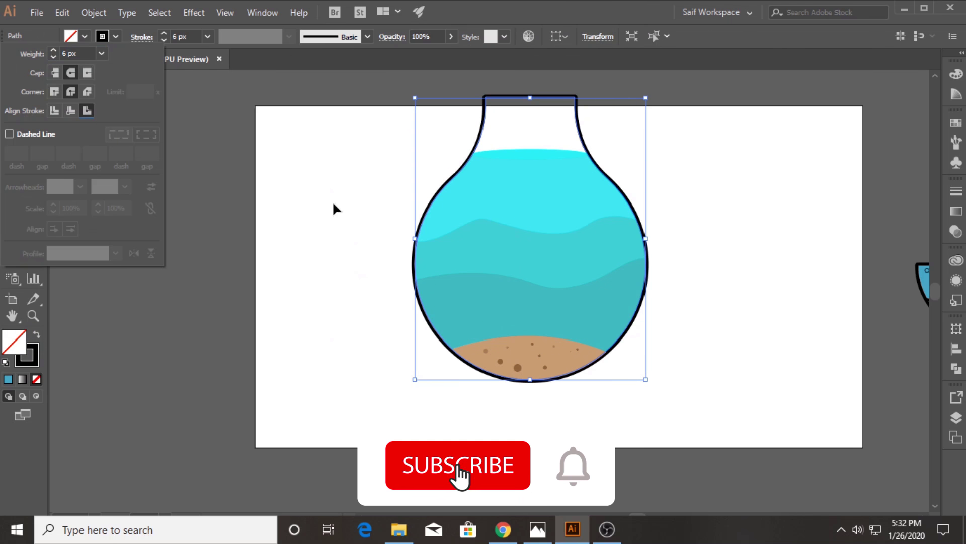
pyautogui.click(206, 37)
pyautogui.click(227, 160)
pyautogui.click(342, 177)
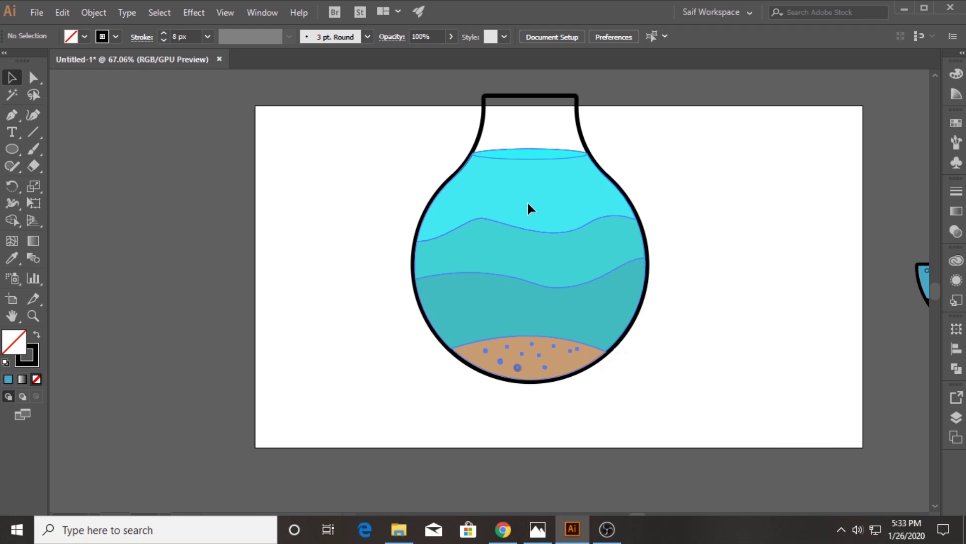
# Undo an accidental move of the water and sand, then recentre the view.
pyautogui.moveTo(527, 200); pyautogui.dragTo(538, 286)
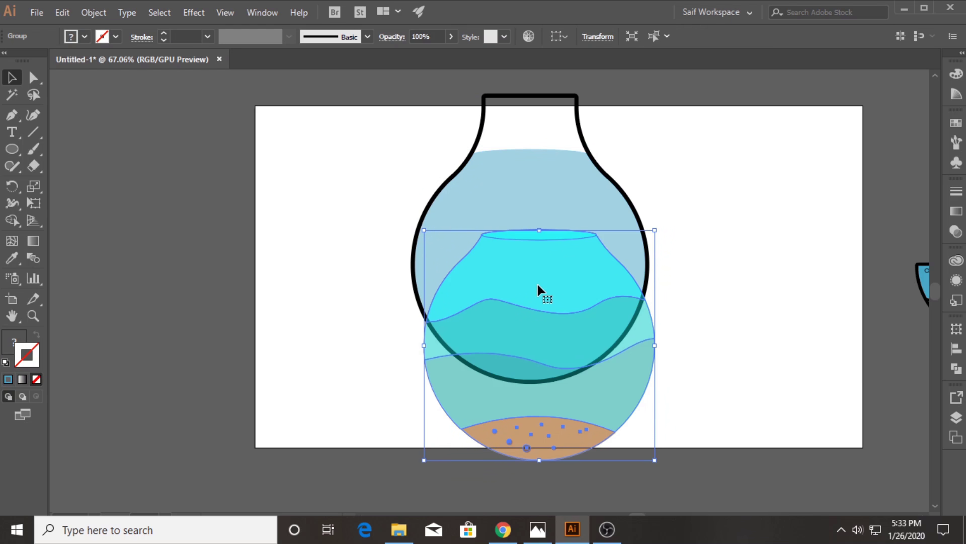
pyautogui.hotkey('ctrl', 'z')
pyautogui.click(693, 215)
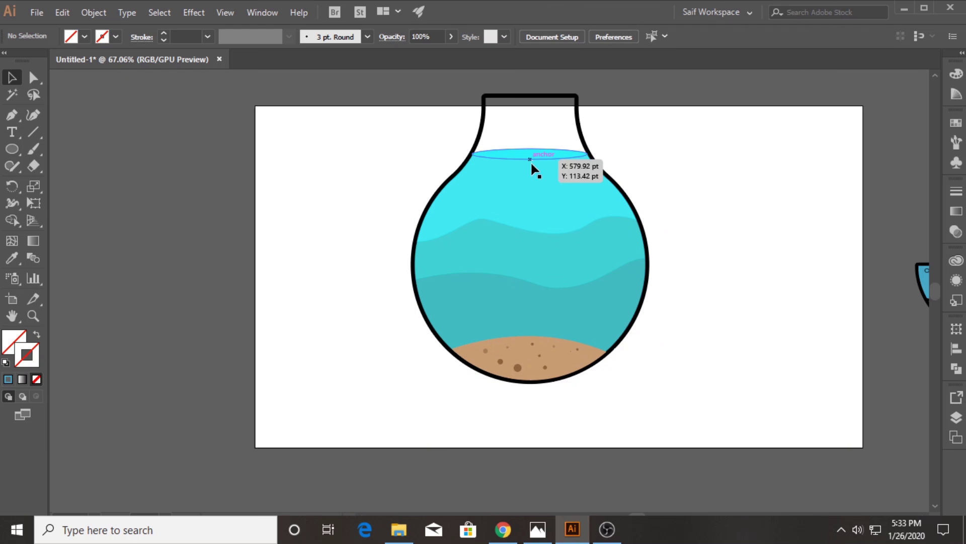
pyautogui.moveTo(509, 269); pyautogui.dragTo(438, 270)
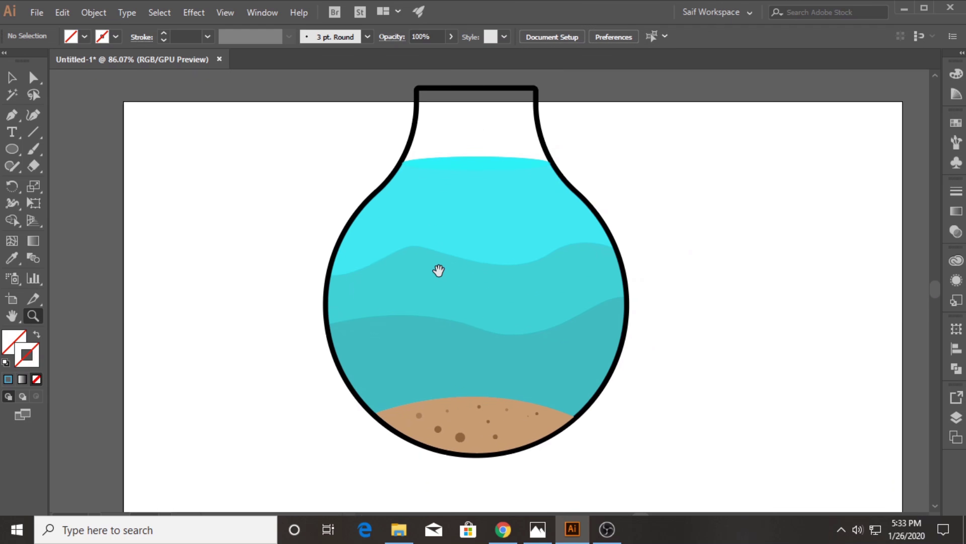
pyautogui.press('v')
# Inside the bowl group, set the water-surface ellipse's stroke to 4 px.
pyautogui.click(459, 161)
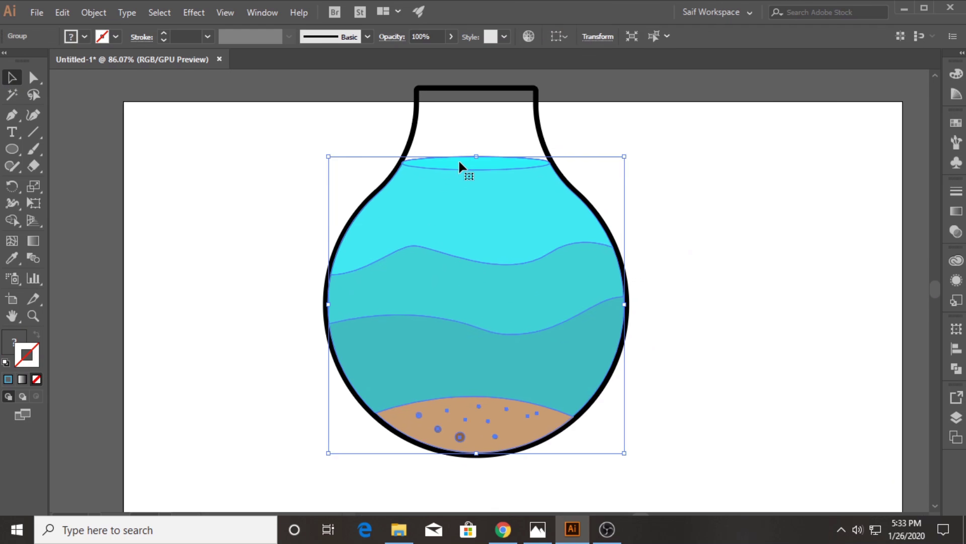
pyautogui.hotkey('ctrl', 'shift', 'a')
pyautogui.doubleClick(432, 164)
pyautogui.click(443, 165)
pyautogui.click(207, 37)
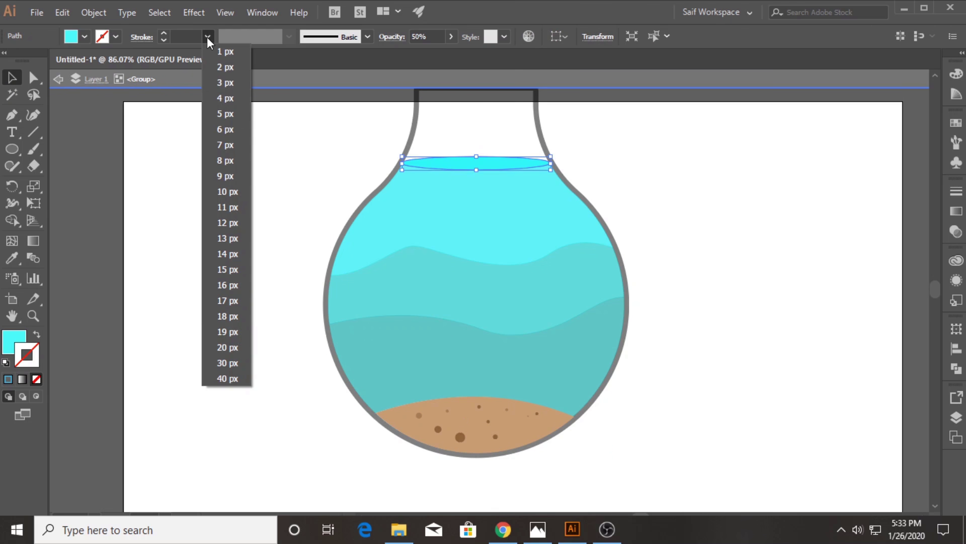
pyautogui.click(228, 98)
pyautogui.doubleClick(291, 191)
# Place a copy of the water-surface ellipse to the right of the flask.
pyautogui.click(464, 163)
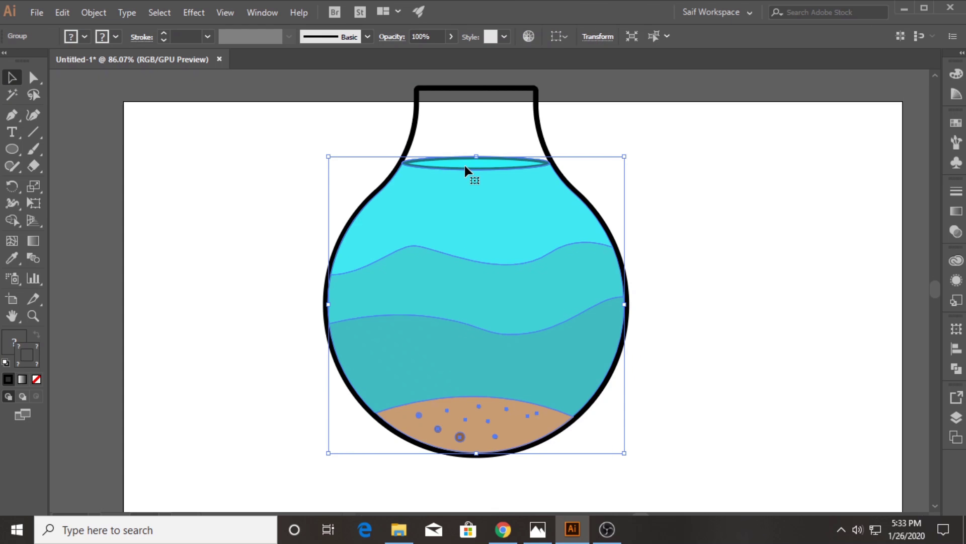
pyautogui.doubleClick(465, 166)
pyautogui.click(465, 166)
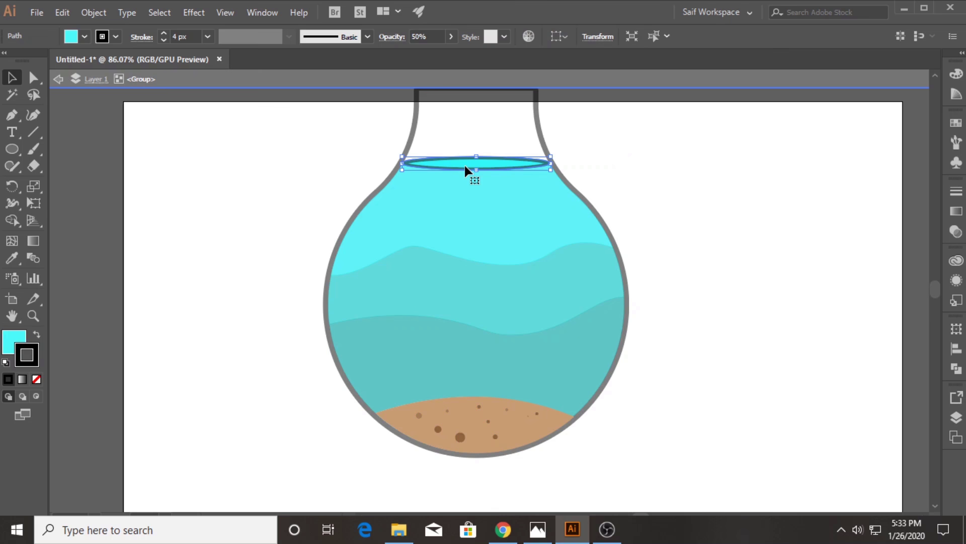
pyautogui.keyDown('alt'); pyautogui.moveTo(465, 166); pyautogui.dragTo(644, 166); pyautogui.keyUp('alt')
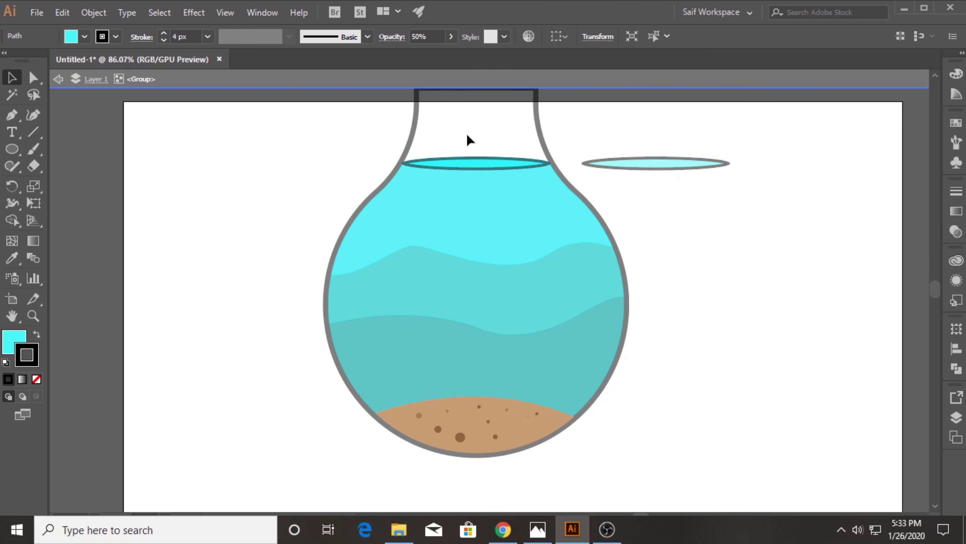
pyautogui.click(116, 36)
# Remove the original ellipse's outline and ungroup the flask group with the copy.
pyautogui.click(9, 63)
pyautogui.doubleClick(252, 177)
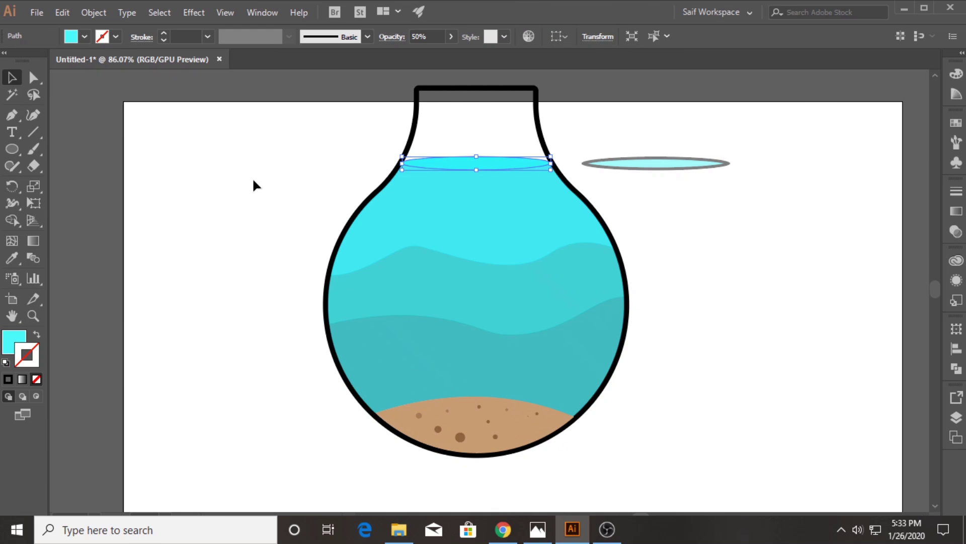
pyautogui.click(476, 166)
pyautogui.keyDown('shift'); pyautogui.click(661, 163); pyautogui.keyUp('shift')
pyautogui.rightClick(661, 166)
pyautogui.click(701, 283)
# Set the ellipse copy's fill to None.
pyautogui.click(653, 170)
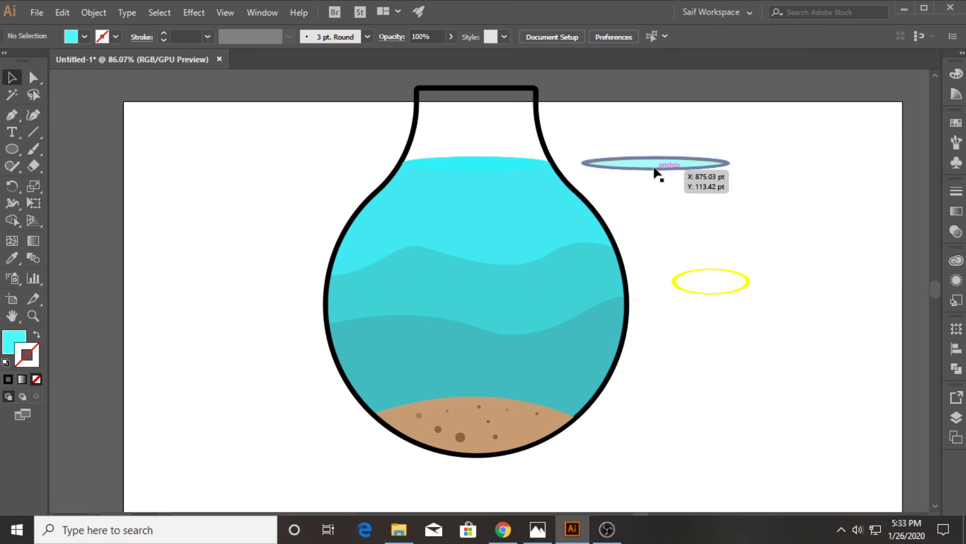
pyautogui.click(118, 36)
pyautogui.click(85, 36)
pyautogui.click(9, 60)
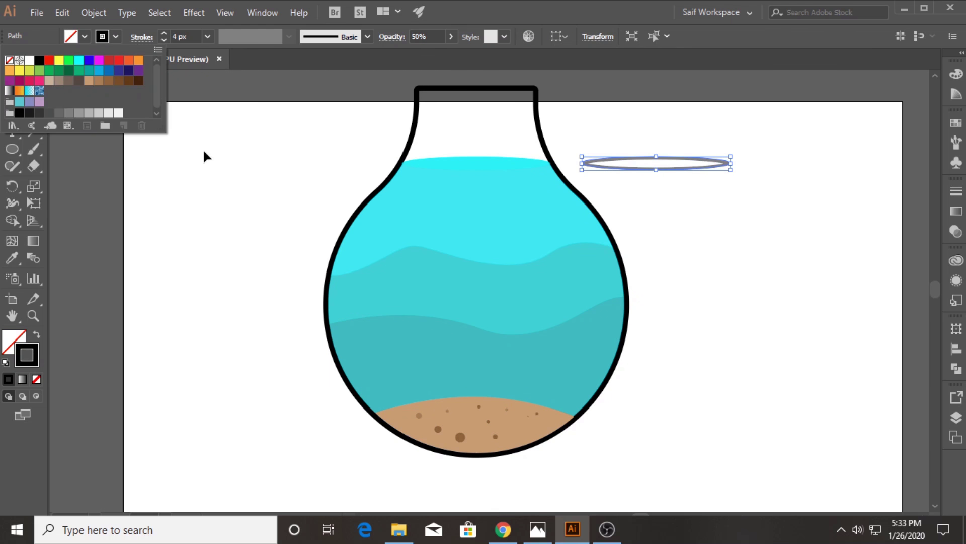
pyautogui.click(205, 155)
# Give the ellipse copy 100% opacity and place a copy on the water surface in the neck.
pyautogui.click(451, 37)
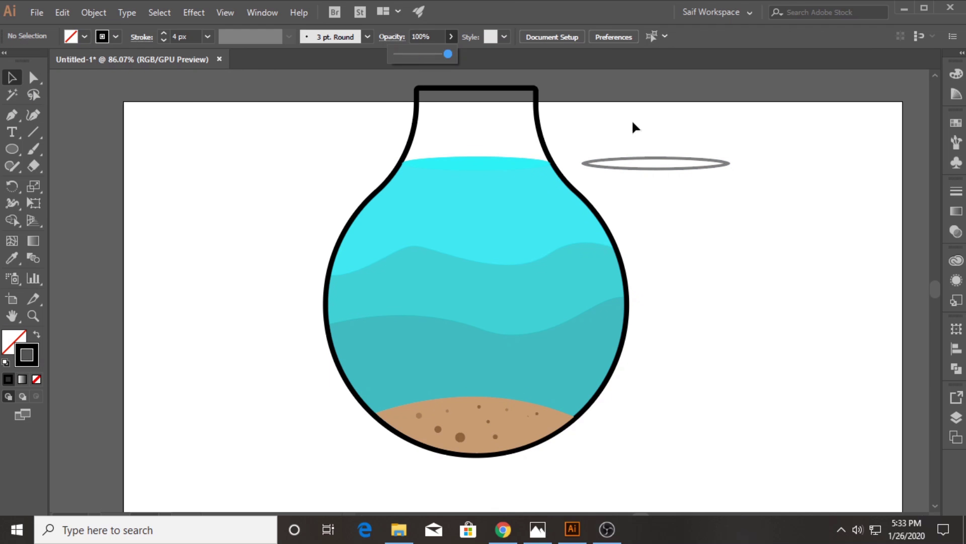
pyautogui.click(647, 166)
pyautogui.click(494, 76)
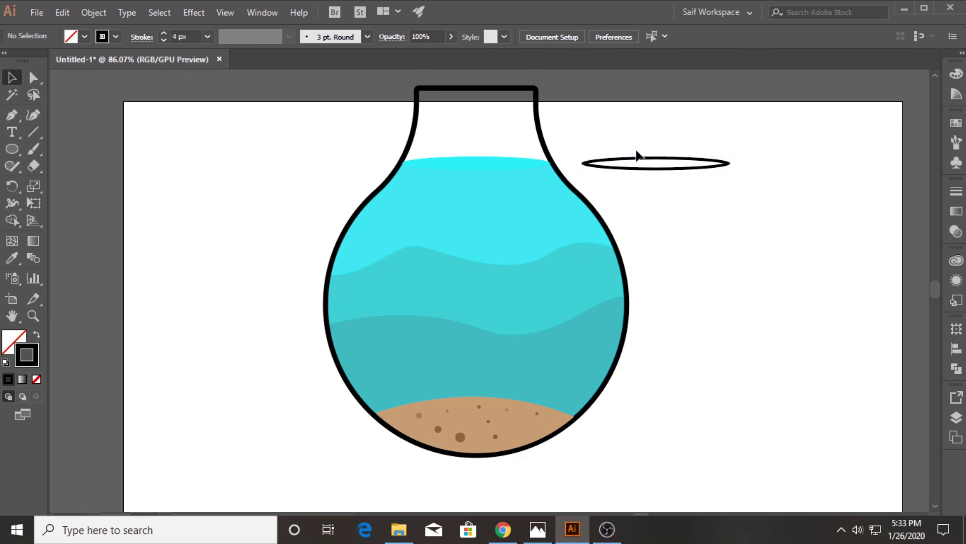
pyautogui.moveTo(639, 157); pyautogui.dragTo(460, 157)
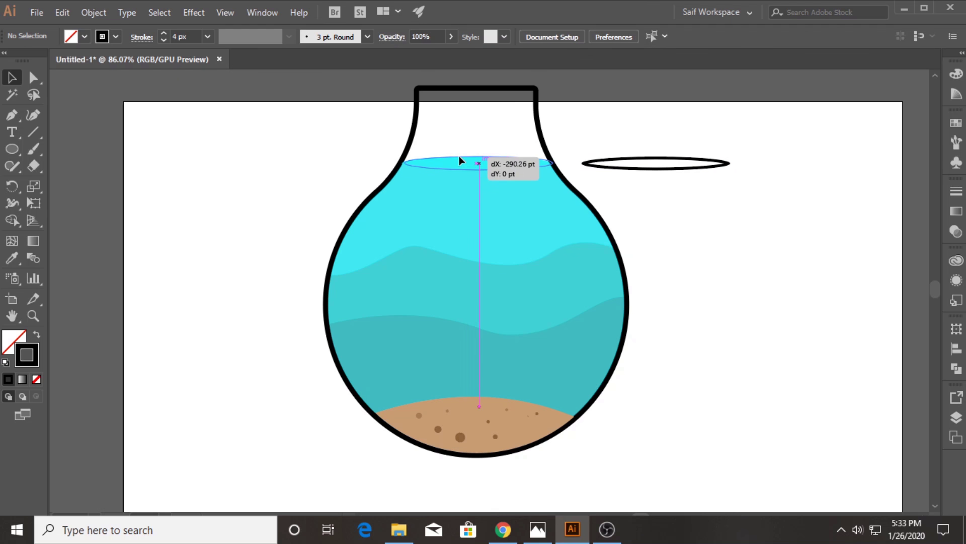
pyautogui.moveTo(459, 156); pyautogui.dragTo(457, 159)
# Zoom into the left sand and draw a curving pointed seaweed leaf rising from it.
pyautogui.click(609, 134)
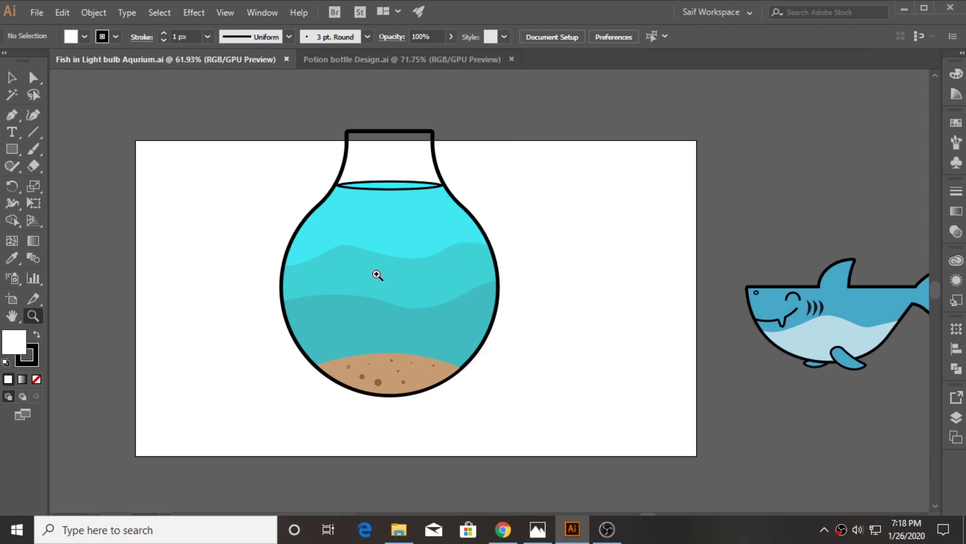
pyautogui.click(399, 356)
pyautogui.click(333, 370)
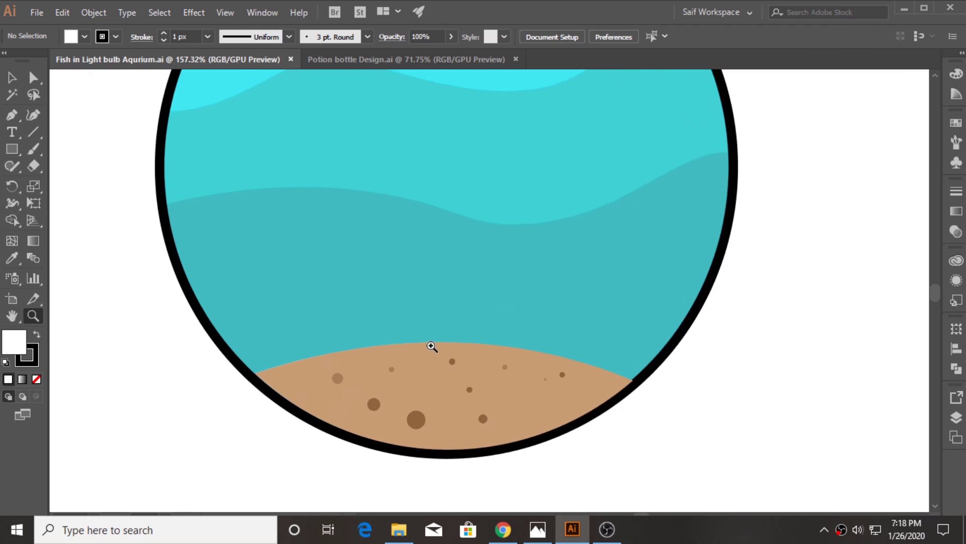
pyautogui.click(303, 422)
pyautogui.moveTo(297, 331)
pyautogui.mouseDown()
pyautogui.moveTo(265, 306)
pyautogui.moveTo(354, 206)
pyautogui.mouseUp()
pyautogui.moveTo(317, 287); pyautogui.dragTo(313, 328)
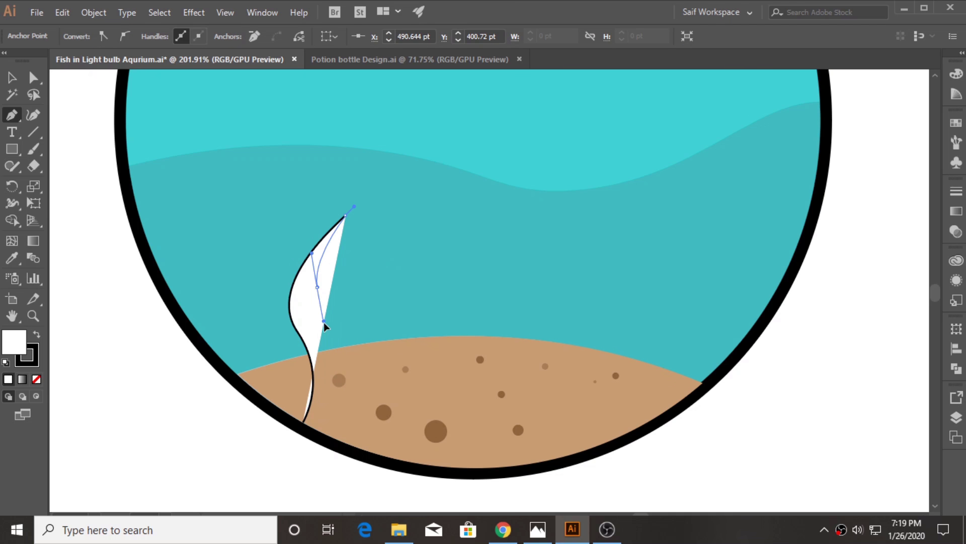
pyautogui.moveTo(338, 369)
pyautogui.mouseDown()
pyautogui.moveTo(334, 401)
pyautogui.moveTo(307, 432)
pyautogui.moveTo(292, 427)
pyautogui.mouseUp()
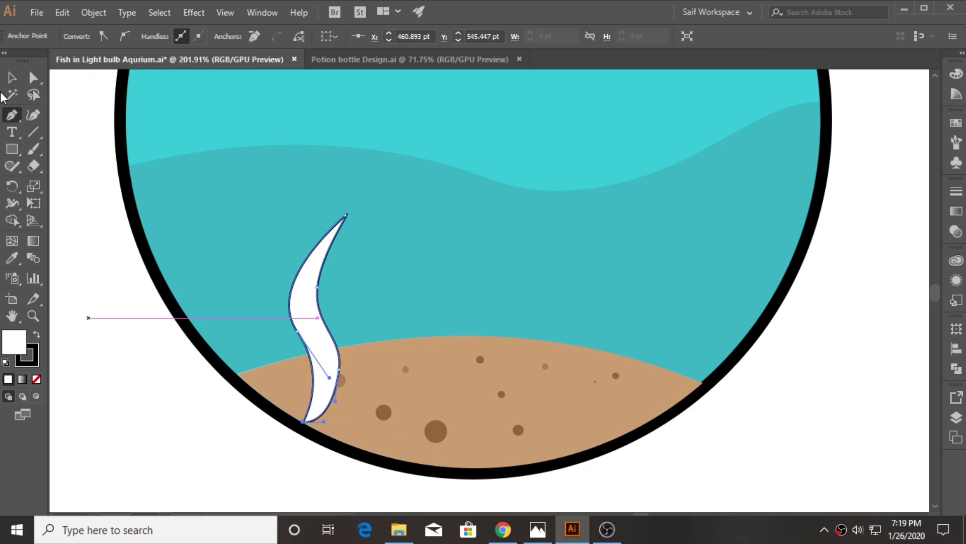
# Fill the seaweed leaf light green after trying teal-green swatches.
pyautogui.press('v')
pyautogui.click(84, 36)
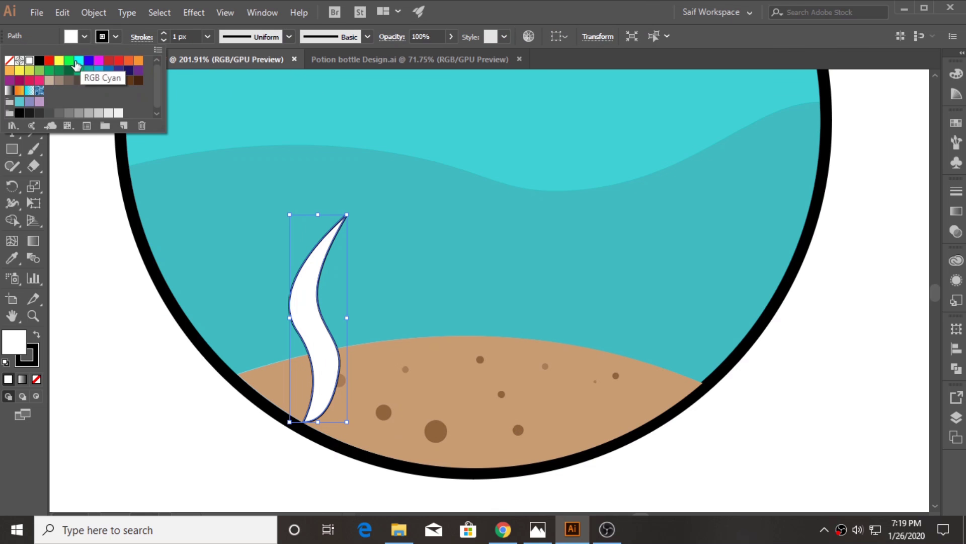
pyautogui.click(39, 70)
pyautogui.click(49, 71)
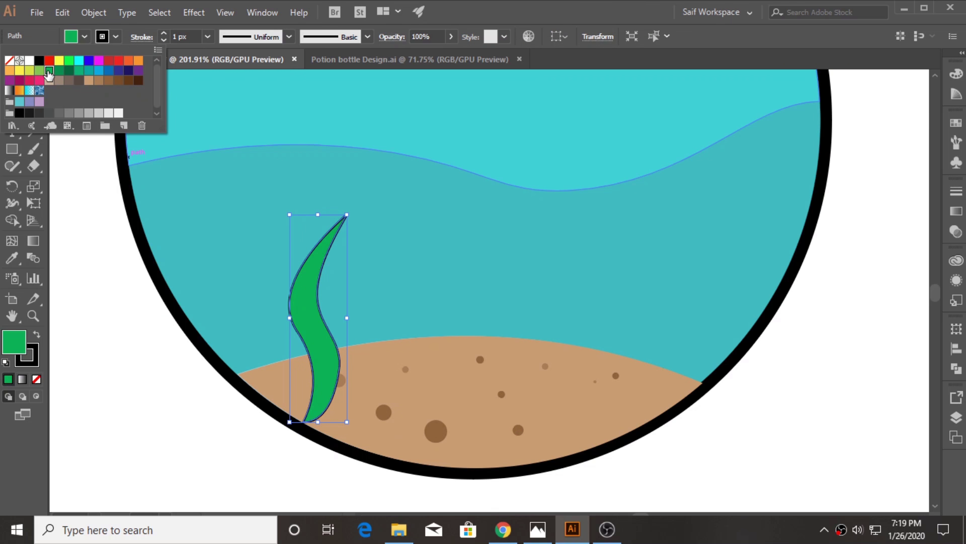
pyautogui.click(39, 71)
pyautogui.click(78, 72)
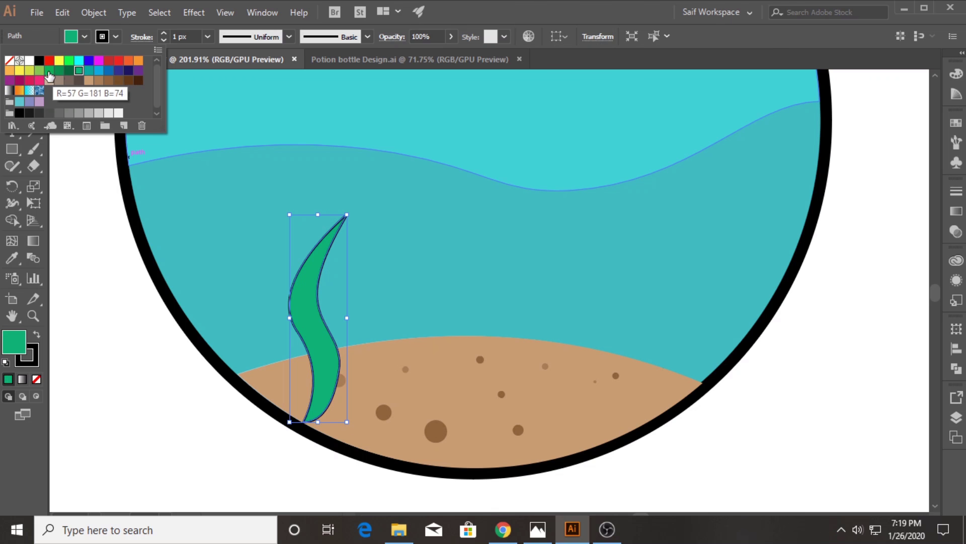
pyautogui.click(39, 71)
pyautogui.click(98, 254)
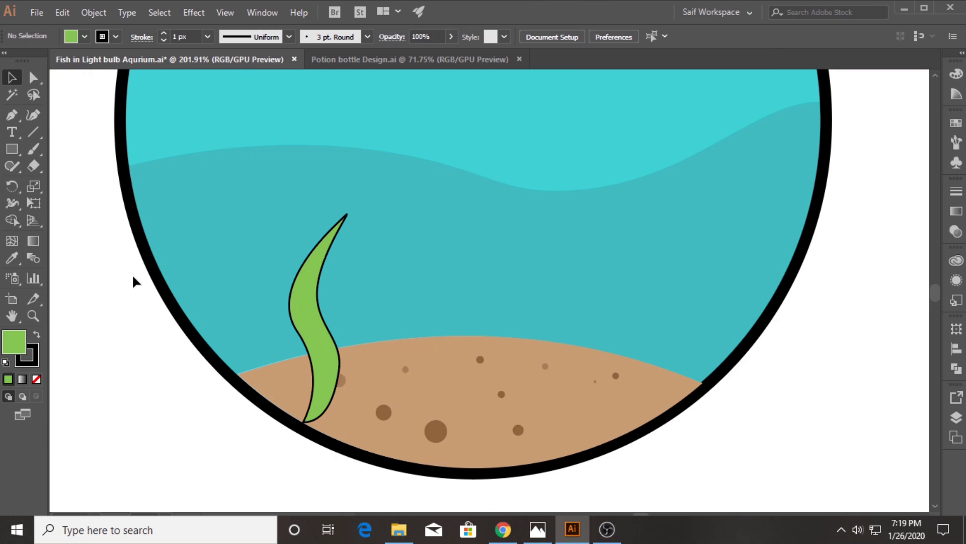
pyautogui.click(308, 280)
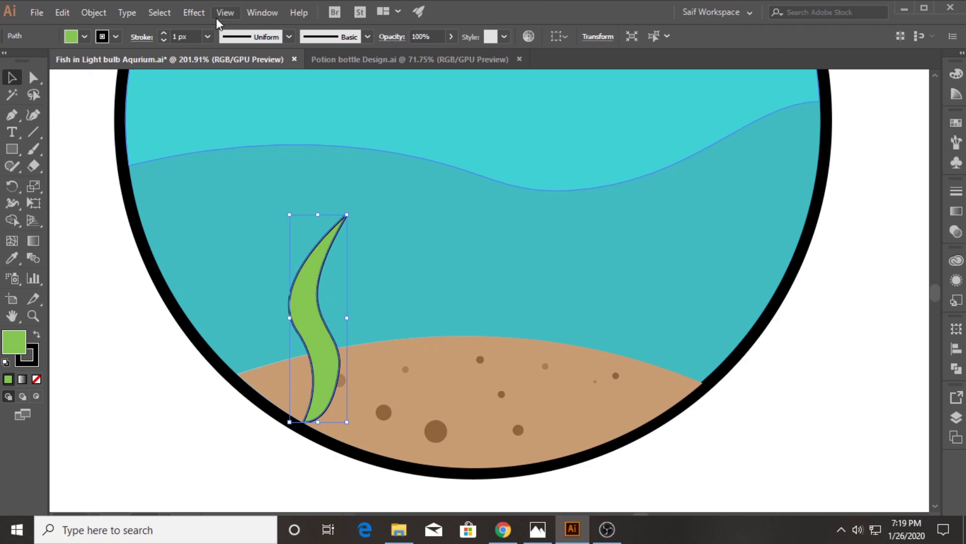
# Give the leaf a 2 px outline aligned to the outside.
pyautogui.click(208, 36)
pyautogui.click(233, 99)
pyautogui.click(208, 36)
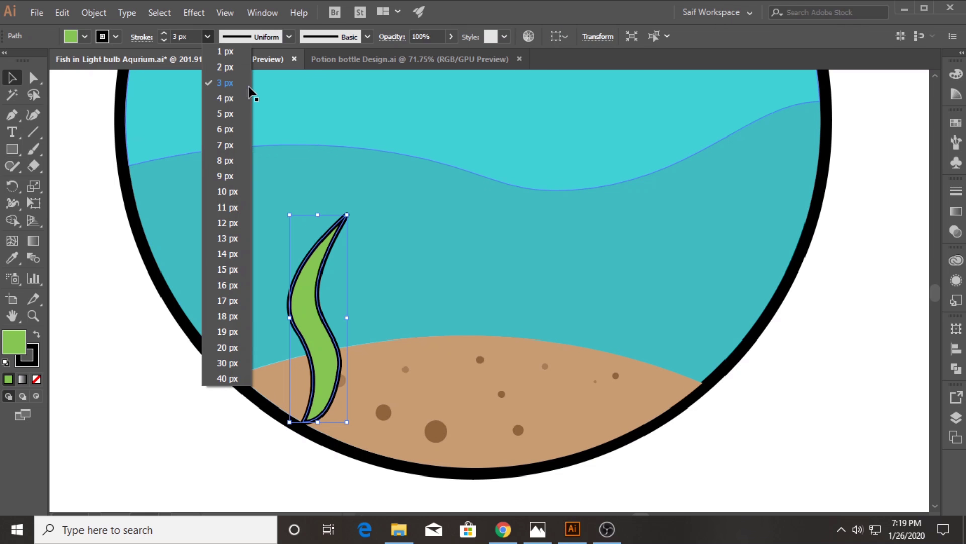
pyautogui.click(232, 81)
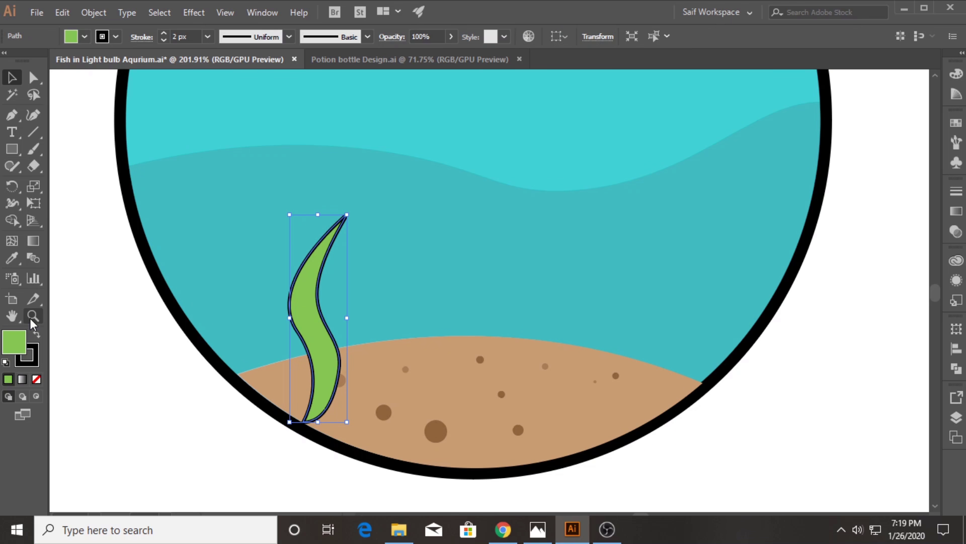
pyautogui.keyDown('alt'); pyautogui.scroll(2, 399, 334); pyautogui.keyUp('alt')
pyautogui.keyDown('alt'); pyautogui.scroll(2, 400, 335); pyautogui.keyUp('alt')
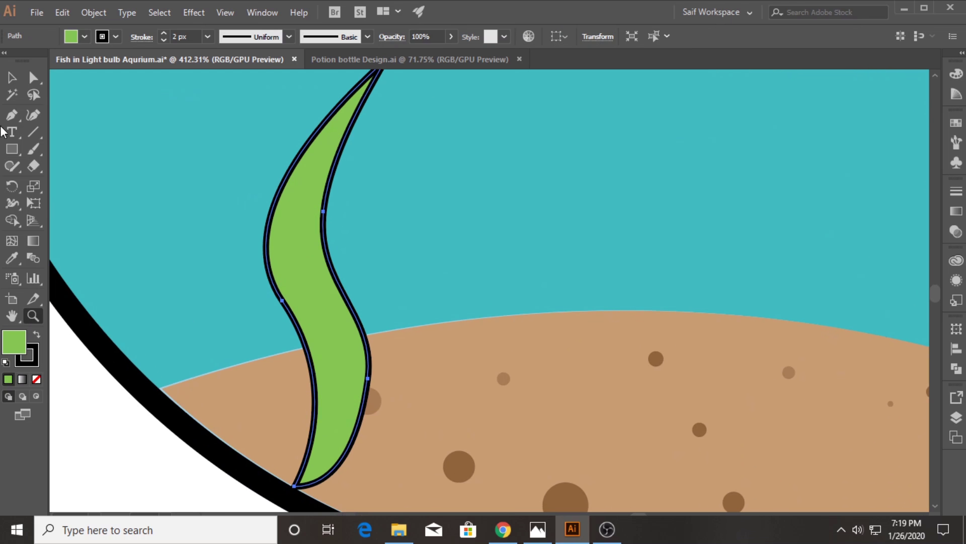
pyautogui.click(144, 38)
pyautogui.click(86, 108)
# Make two offset leaf copies and delete their overlap with Shape Builder, leaving two strips.
pyautogui.moveTo(327, 375); pyautogui.dragTo(495, 371)
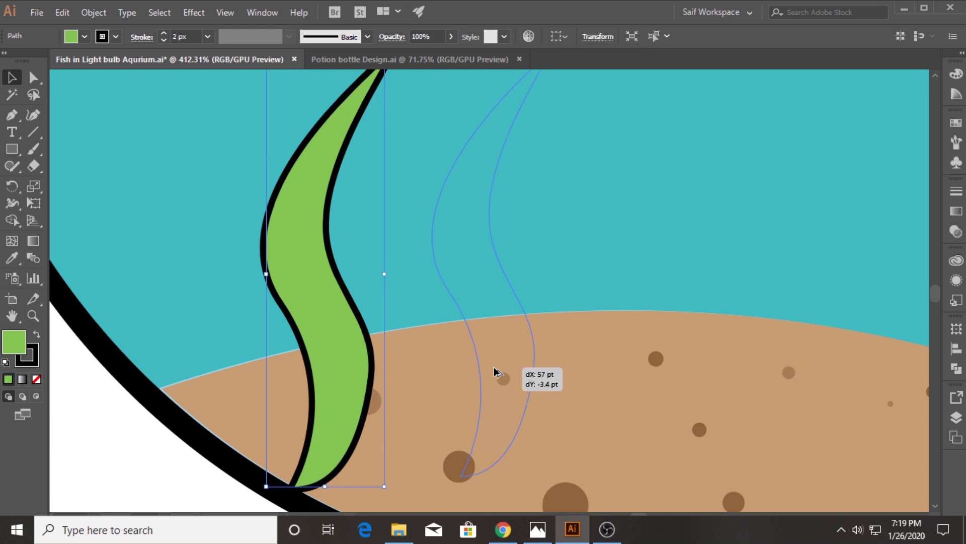
pyautogui.moveTo(497, 339); pyautogui.dragTo(508, 339)
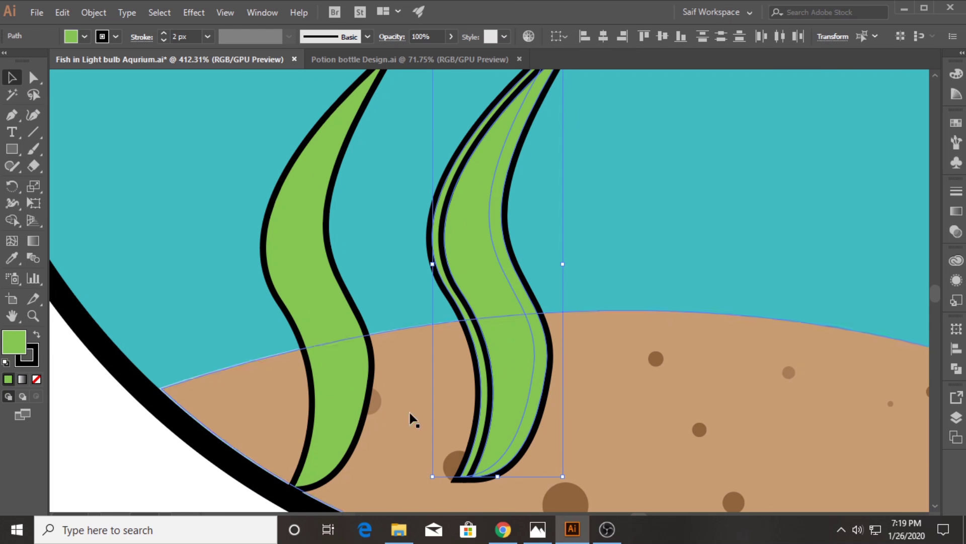
pyautogui.hotkey('shift', 'm')
pyautogui.keyDown('alt'); pyautogui.click(500, 308); pyautogui.keyUp('alt')
pyautogui.press('v')
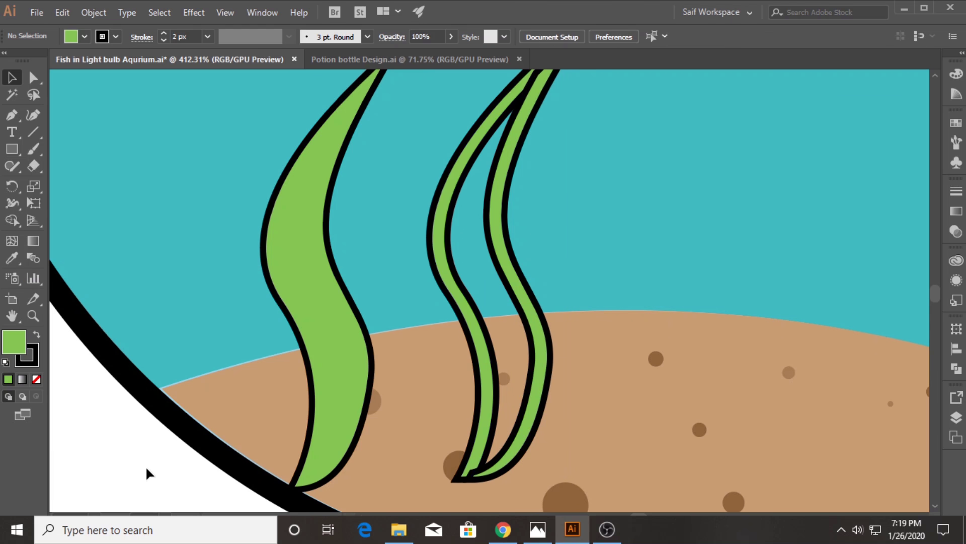
# Fill the left strip dark green and the right strip teal-green.
pyautogui.click(460, 307)
pyautogui.click(84, 37)
pyautogui.click(48, 76)
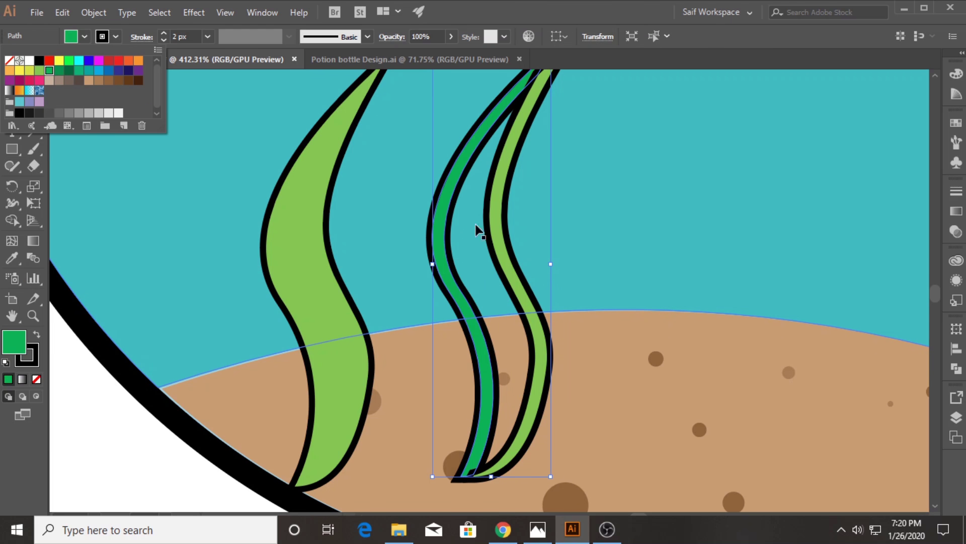
pyautogui.click(502, 263)
pyautogui.click(84, 36)
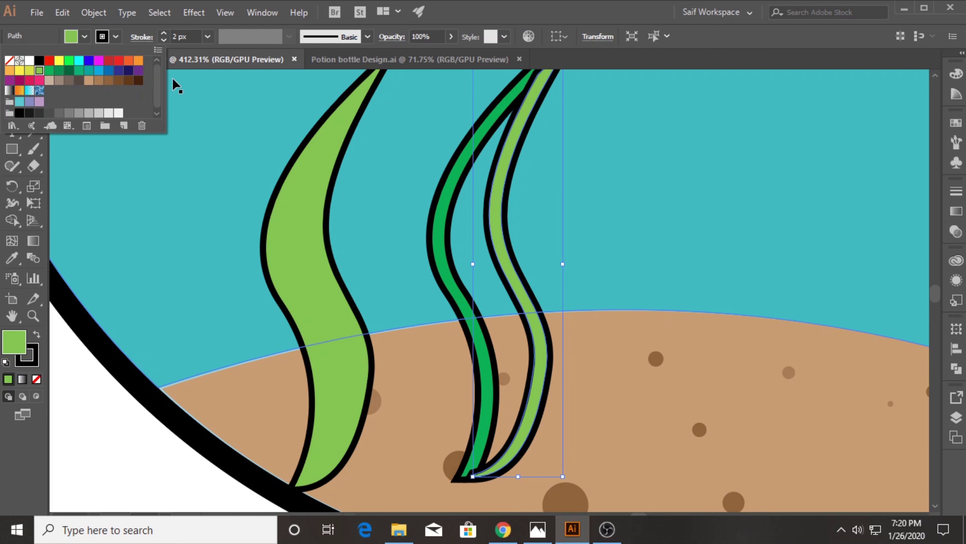
pyautogui.click(79, 70)
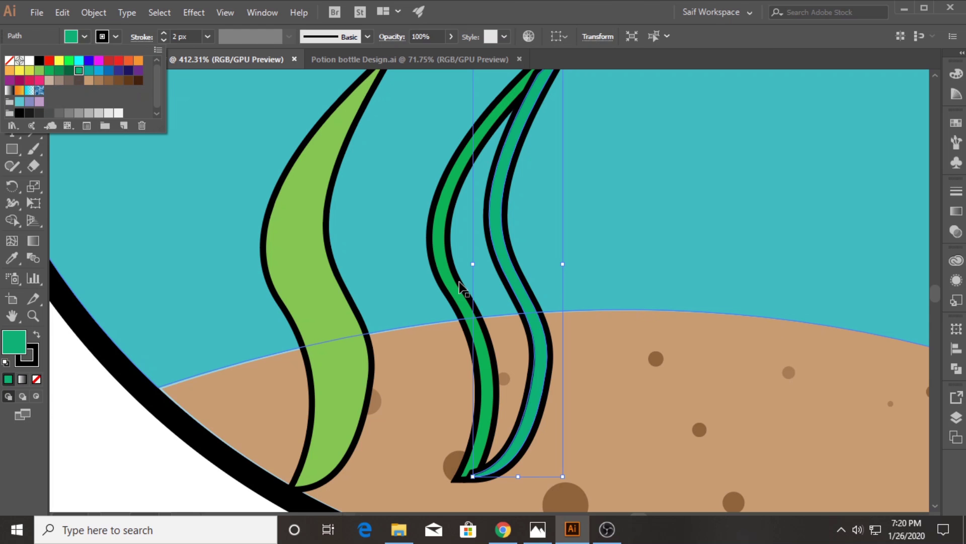
pyautogui.press('Escape')
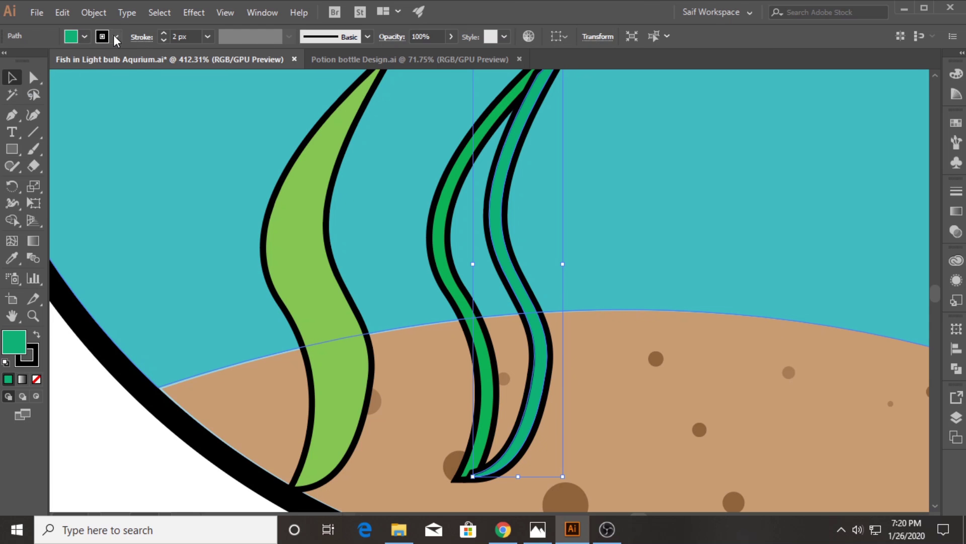
# Remove the black outline from both seaweed strips.
pyautogui.click(116, 36)
pyautogui.click(12, 65)
pyautogui.click(123, 436)
pyautogui.click(546, 288)
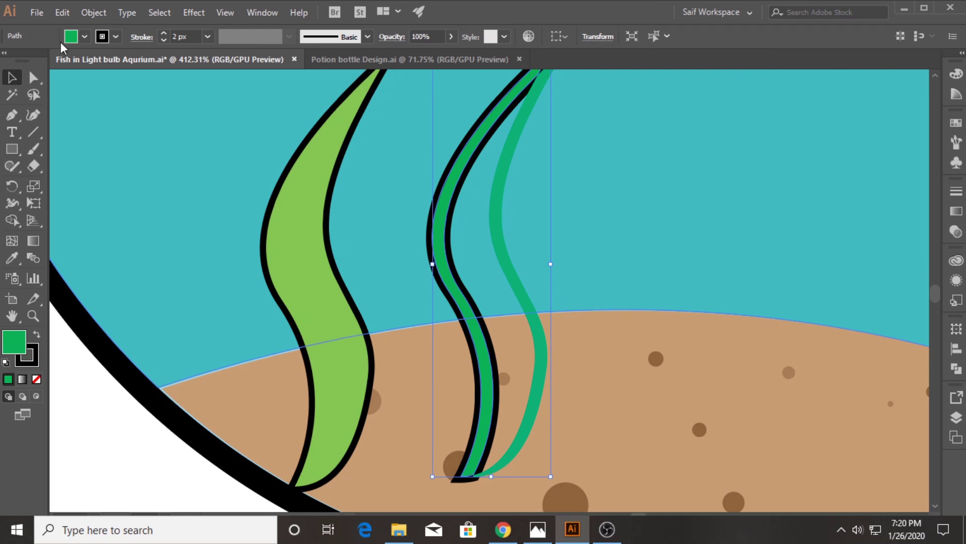
pyautogui.click(115, 37)
pyautogui.click(13, 65)
pyautogui.click(101, 417)
# Move the green strips inside the leaf and set them to 50% opacity.
pyautogui.moveTo(448, 291)
pyautogui.mouseDown()
pyautogui.moveTo(289, 261)
pyautogui.moveTo(308, 273)
pyautogui.mouseUp()
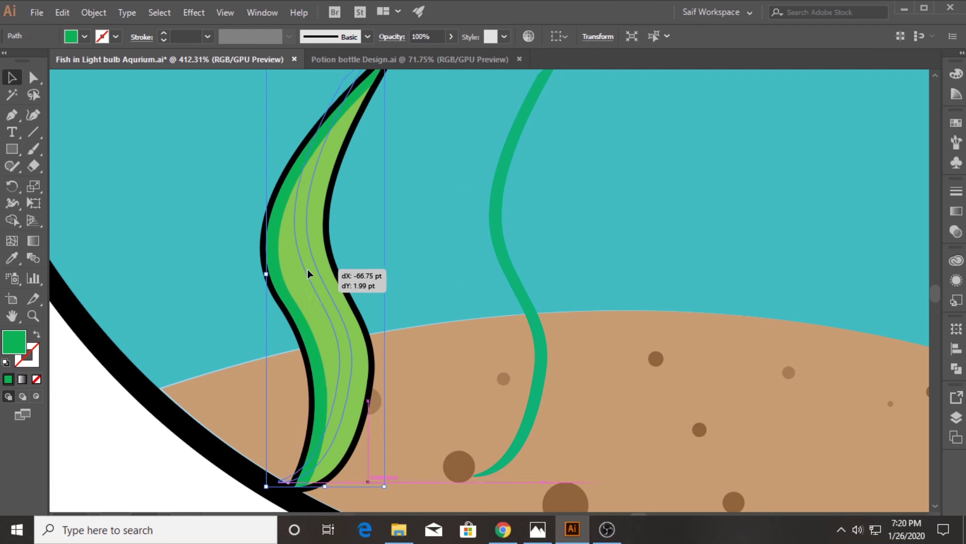
pyautogui.moveTo(307, 270); pyautogui.dragTo(324, 272)
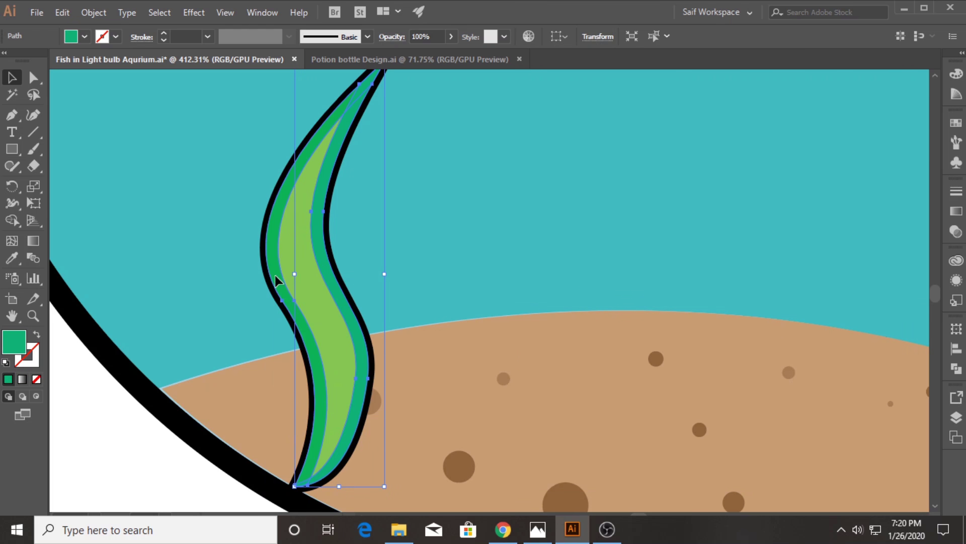
pyautogui.keyDown('shift'); pyautogui.click(275, 276); pyautogui.keyUp('shift')
pyautogui.click(956, 231)
pyautogui.write('50')
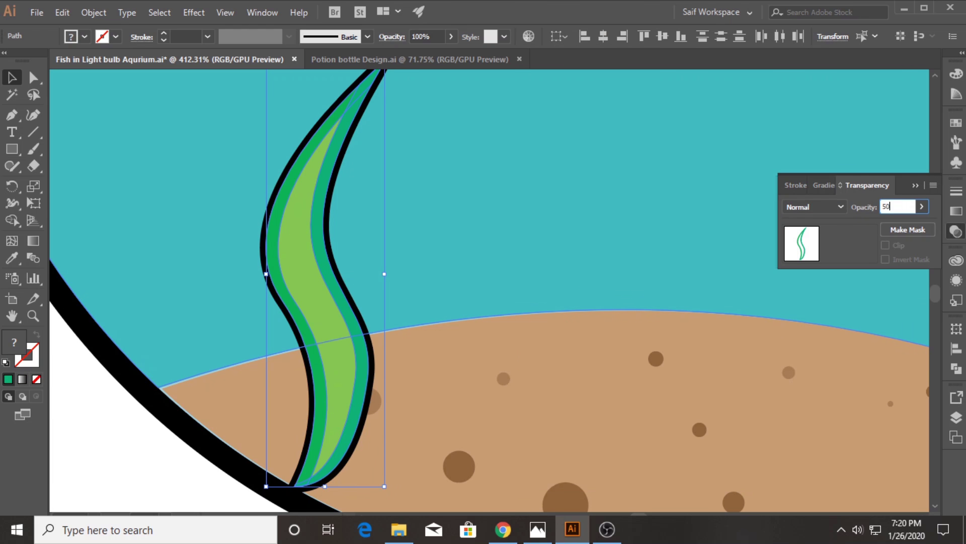
pyautogui.press('Return')
pyautogui.click(504, 204)
# Lower one strip to 25% opacity and group the two leaf paths.
pyautogui.click(33, 315)
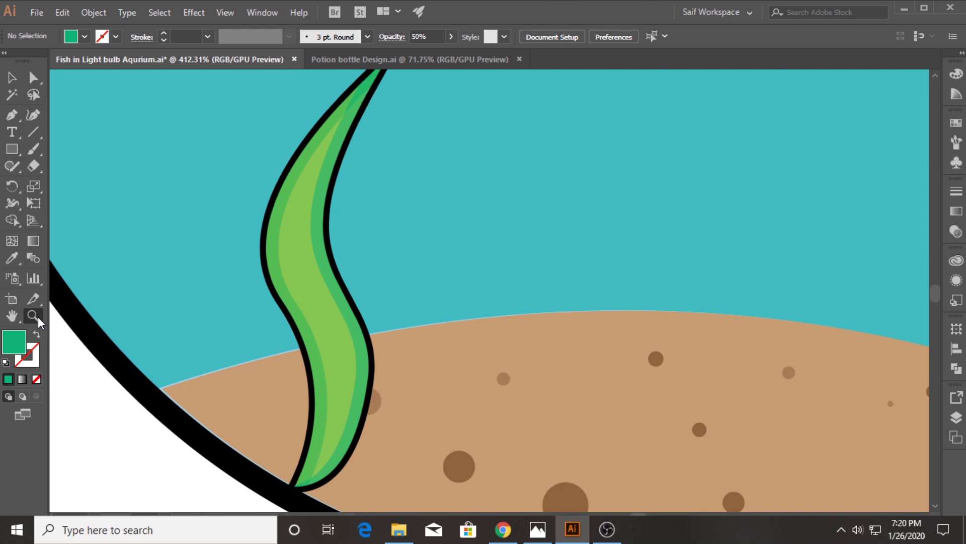
pyautogui.moveTo(318, 217); pyautogui.dragTo(282, 217)
pyautogui.click(325, 151)
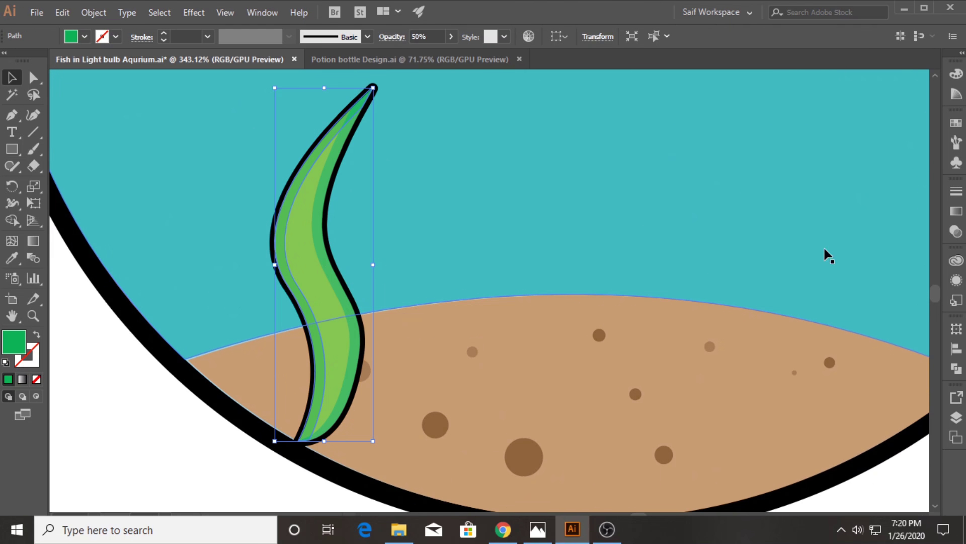
pyautogui.click(956, 232)
pyautogui.write('25')
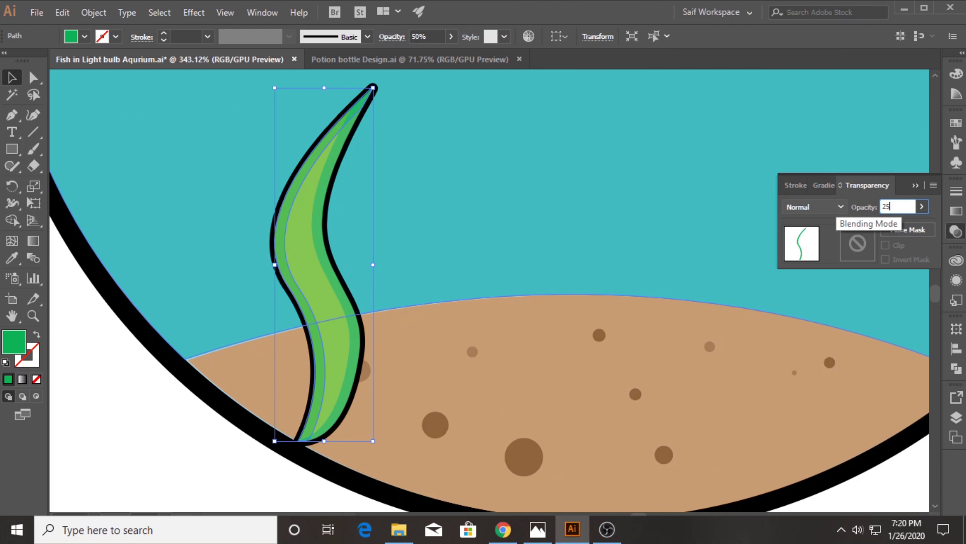
pyautogui.click(169, 438)
pyautogui.click(291, 280)
pyautogui.keyDown('shift'); pyautogui.click(334, 274); pyautogui.keyUp('shift')
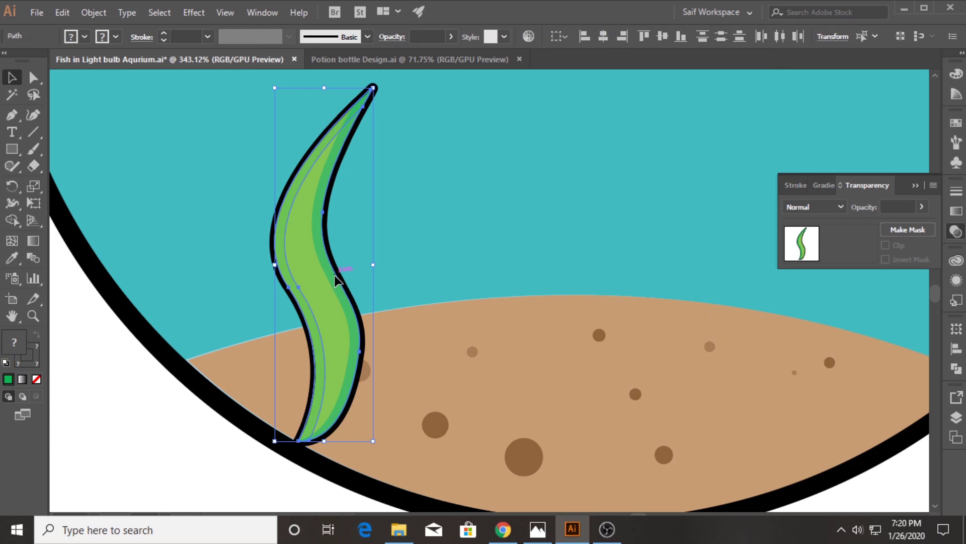
pyautogui.hotkey('ctrl', 'g')
# Copy the leaf to the left, shrink it, and send it behind the sand.
pyautogui.moveTo(331, 277); pyautogui.dragTo(226, 261)
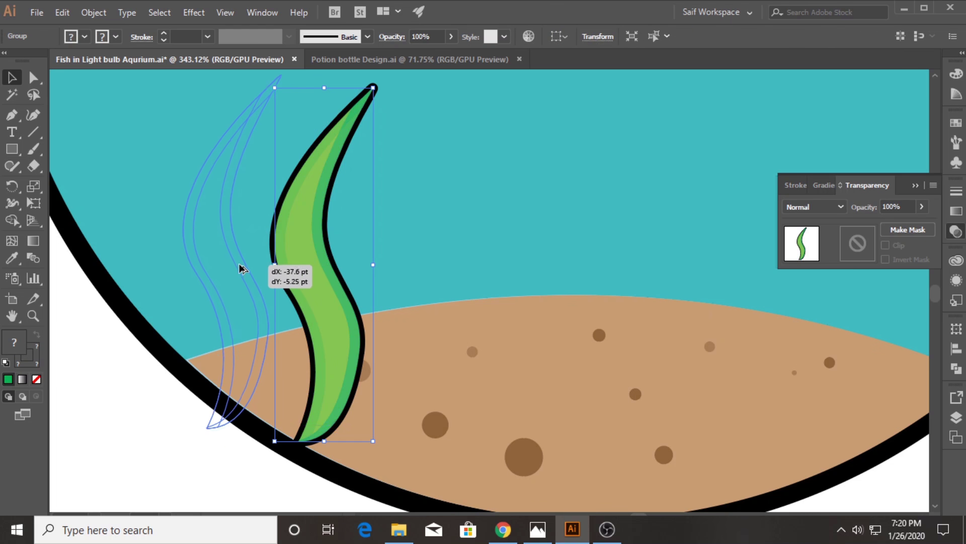
pyautogui.scroll(3, 225, 262)
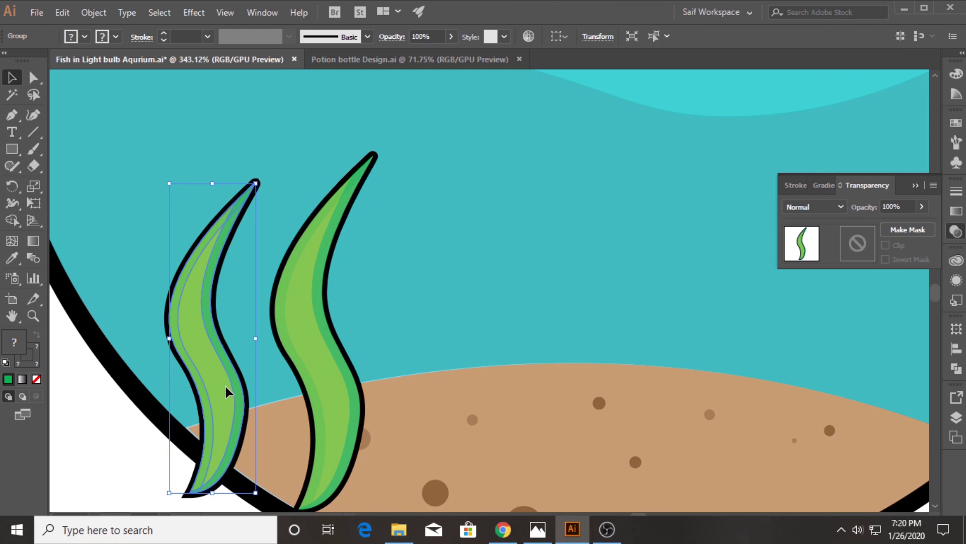
pyautogui.moveTo(224, 384); pyautogui.dragTo(252, 334)
pyautogui.moveTo(289, 127); pyautogui.dragTo(269, 177)
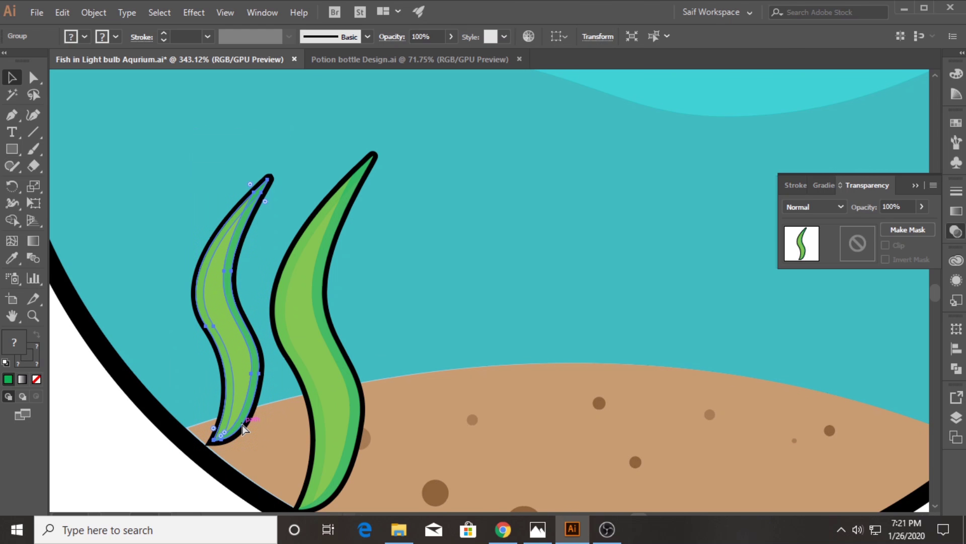
pyautogui.hotkey('ctrl', 'shift', '[')
pyautogui.hotkey('ctrl', ']')
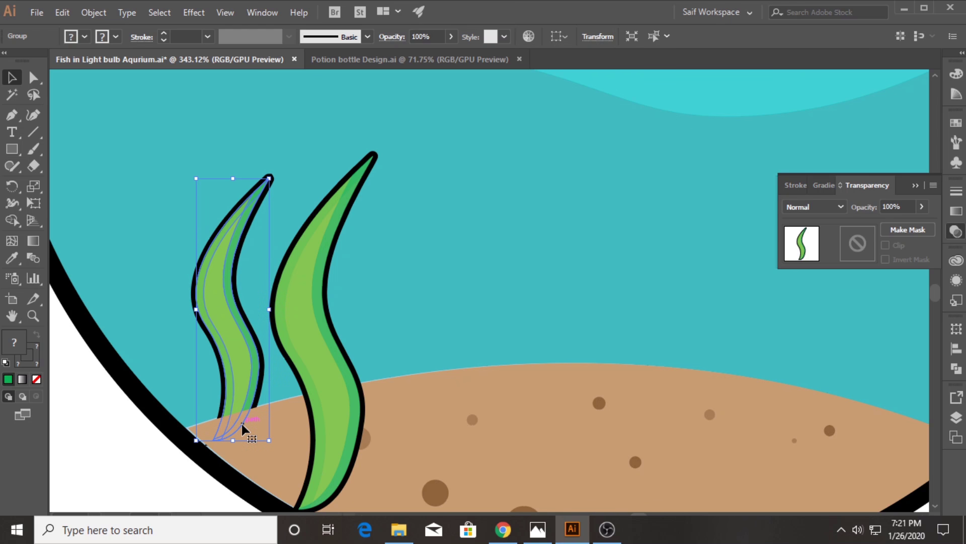
pyautogui.click(916, 185)
# Copy both leaves to the bowl's right side, scale them down, and nudge them left.
pyautogui.press('z')
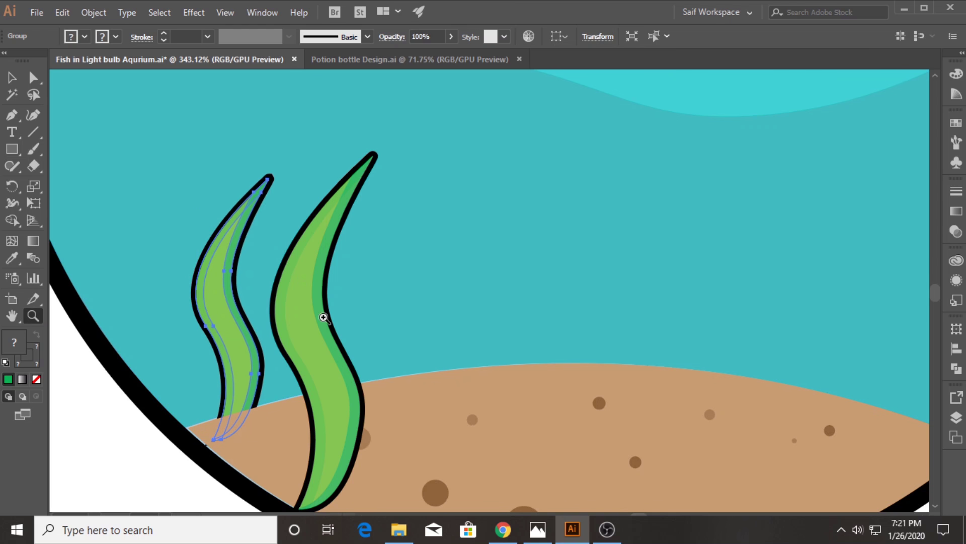
pyautogui.moveTo(428, 313); pyautogui.dragTo(276, 312)
pyautogui.keyDown('ctrl'); pyautogui.click(364, 302); pyautogui.keyUp('ctrl')
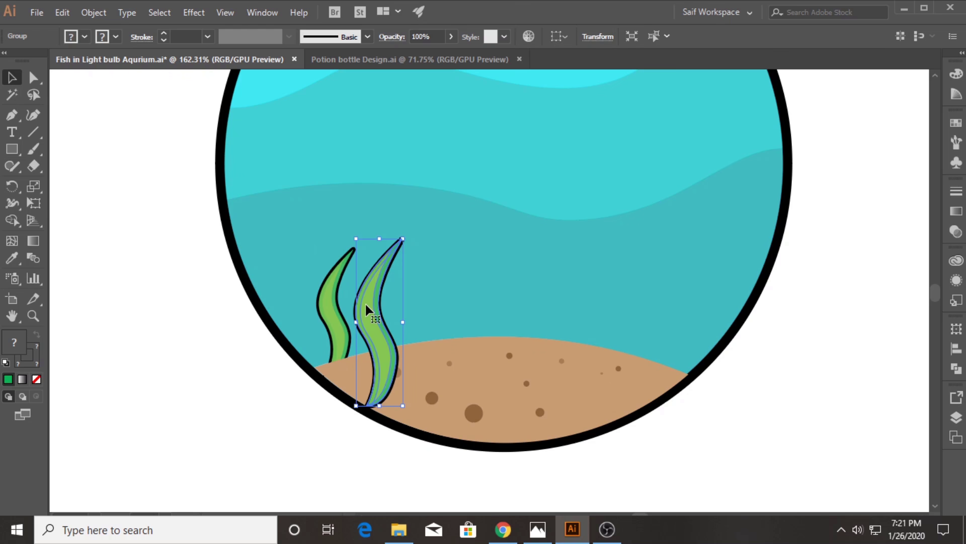
pyautogui.keyDown('ctrl'); pyautogui.keyDown('shift'); pyautogui.click(328, 312); pyautogui.keyUp('shift'); pyautogui.keyUp('ctrl')
pyautogui.keyDown('alt'); pyautogui.click(356, 242); pyautogui.keyUp('alt')
pyautogui.moveTo(356, 241)
pyautogui.mouseDown()
pyautogui.moveTo(224, 248)
pyautogui.moveTo(470, 261)
pyautogui.mouseUp()
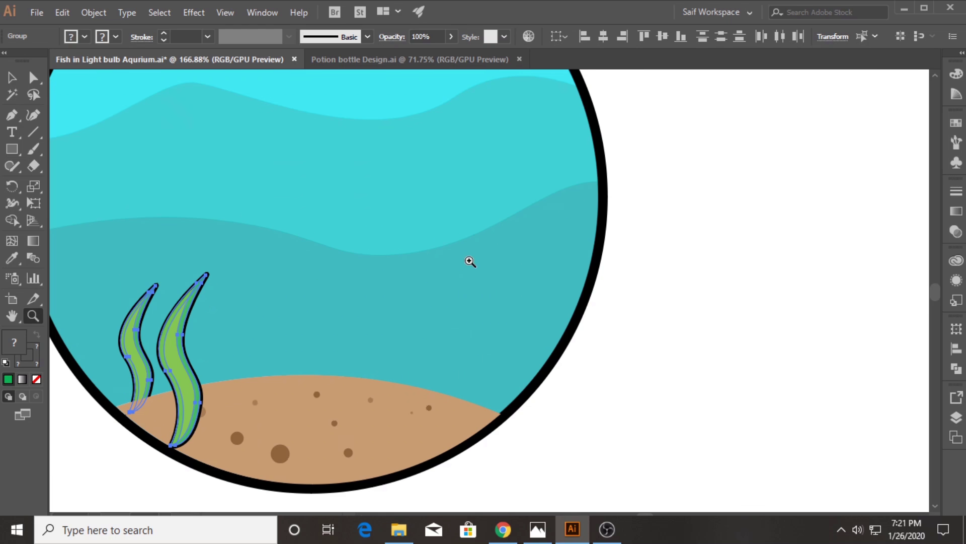
pyautogui.press('v')
pyautogui.moveTo(130, 343)
pyautogui.mouseDown()
pyautogui.moveTo(453, 346)
pyautogui.moveTo(550, 383)
pyautogui.mouseUp()
pyautogui.click(625, 416)
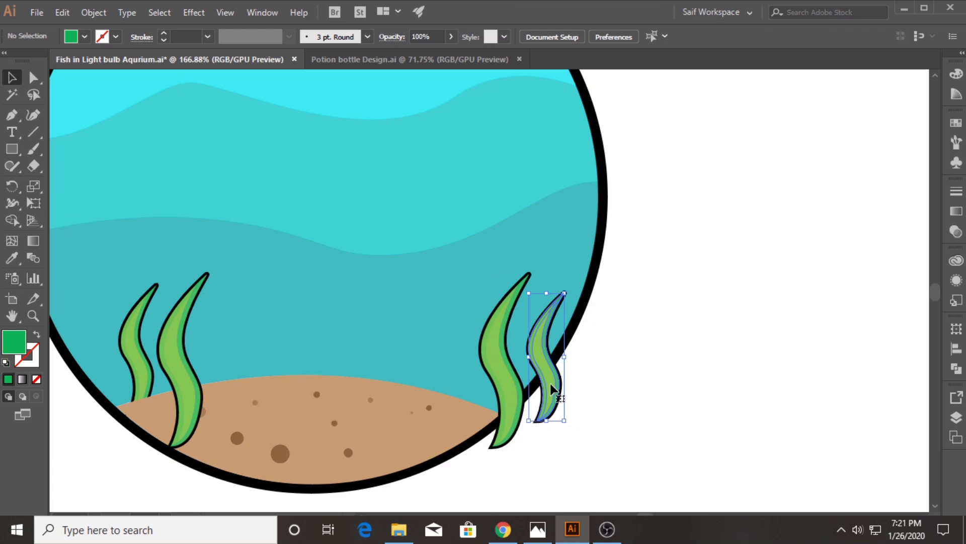
pyautogui.click(523, 342)
pyautogui.moveTo(564, 274); pyautogui.dragTo(542, 320)
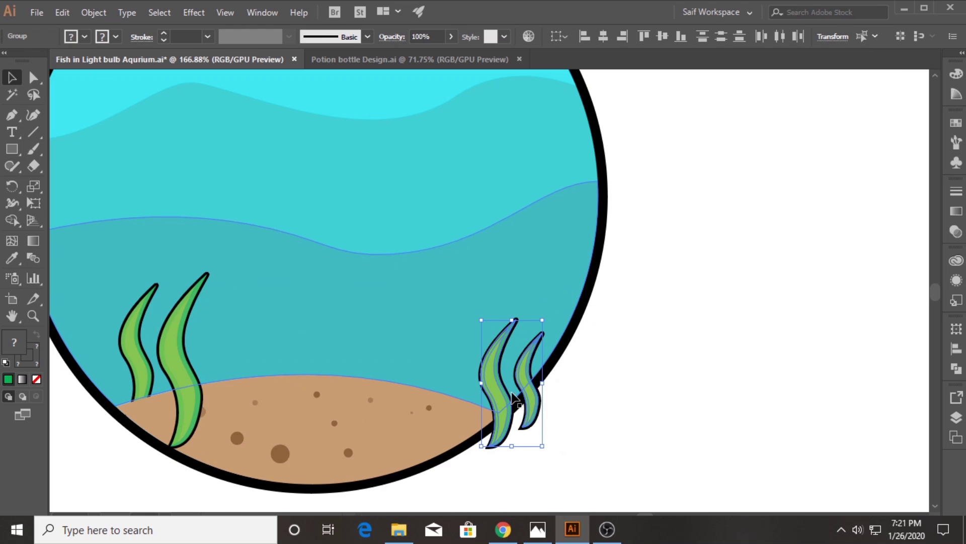
pyautogui.moveTo(501, 393)
pyautogui.mouseDown()
pyautogui.moveTo(463, 393)
pyautogui.moveTo(464, 402)
pyautogui.mouseUp()
# Zoom in closely on the bases of the right-hand leaf pair.
pyautogui.press('z')
pyautogui.moveTo(370, 435); pyautogui.dragTo(502, 393)
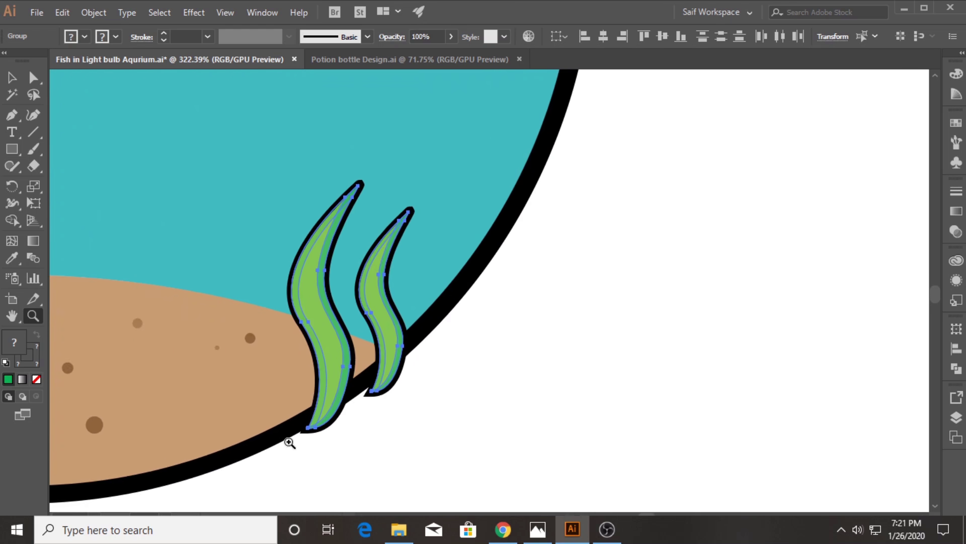
pyautogui.click(330, 436)
pyautogui.moveTo(13, 157); pyautogui.dragTo(86, 183)
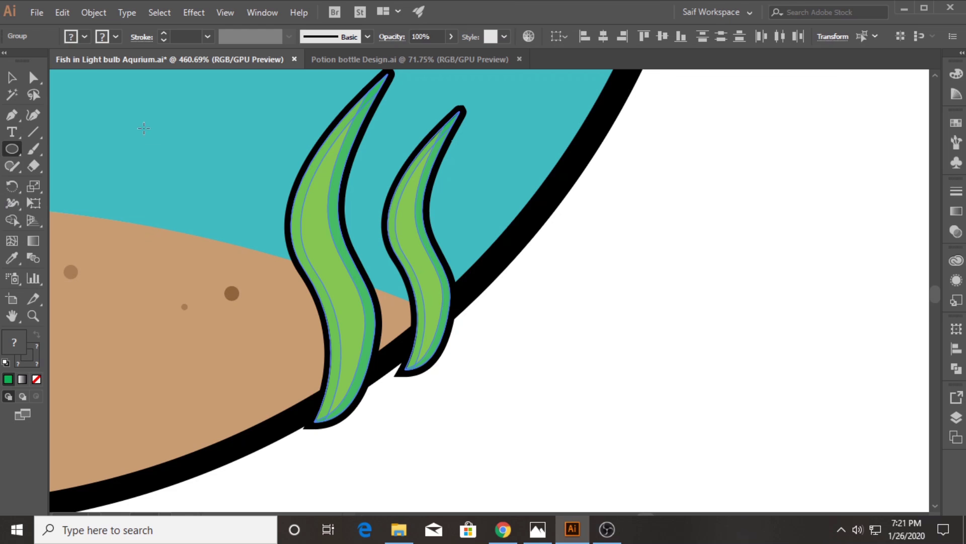
# Draw a green ellipse, tilt and stretch it over the right leaf bases.
pyautogui.moveTo(305, 247)
pyautogui.mouseDown()
pyautogui.moveTo(464, 240)
pyautogui.moveTo(477, 186)
pyautogui.moveTo(501, 338)
pyautogui.moveTo(518, 264)
pyautogui.mouseUp()
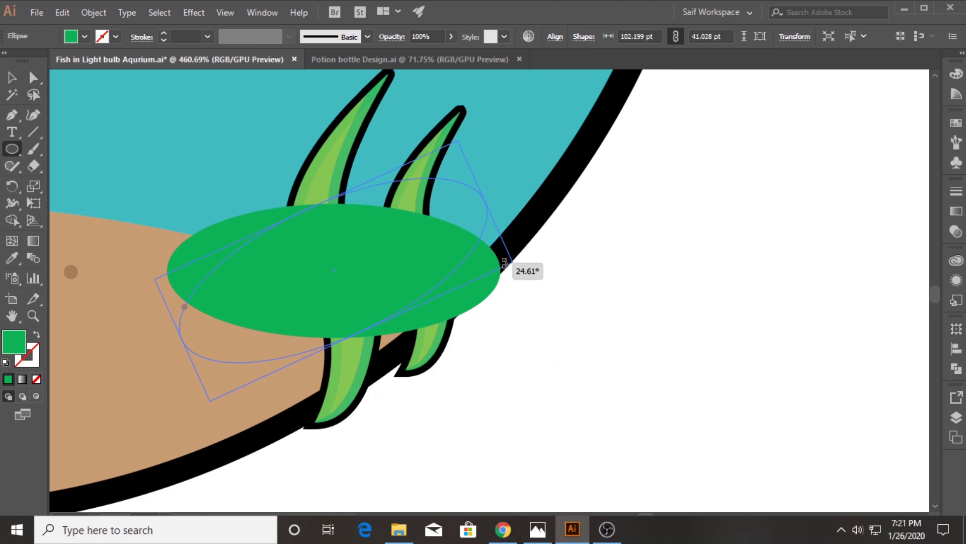
pyautogui.click(11, 77)
pyautogui.moveTo(327, 251); pyautogui.dragTo(308, 285)
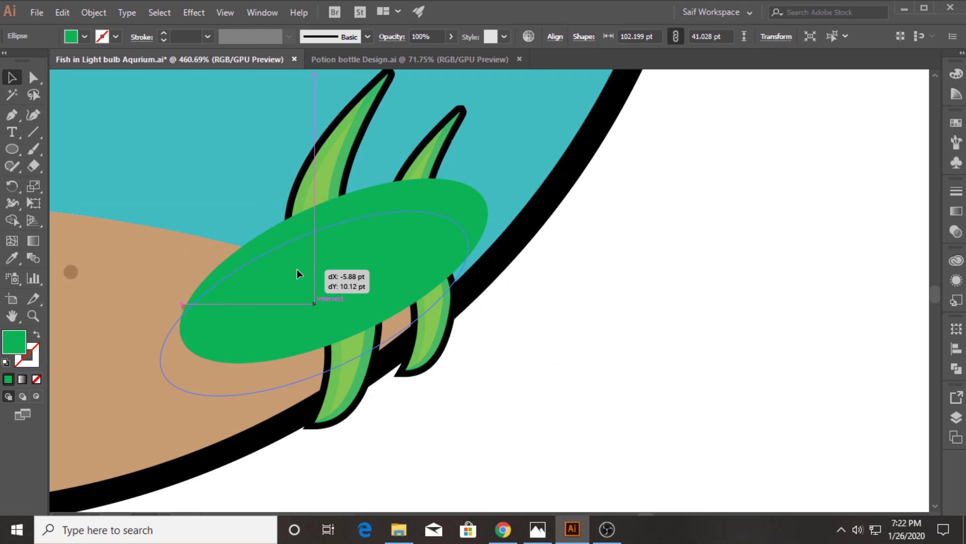
pyautogui.moveTo(191, 434); pyautogui.dragTo(196, 445)
pyautogui.moveTo(266, 362); pyautogui.dragTo(269, 367)
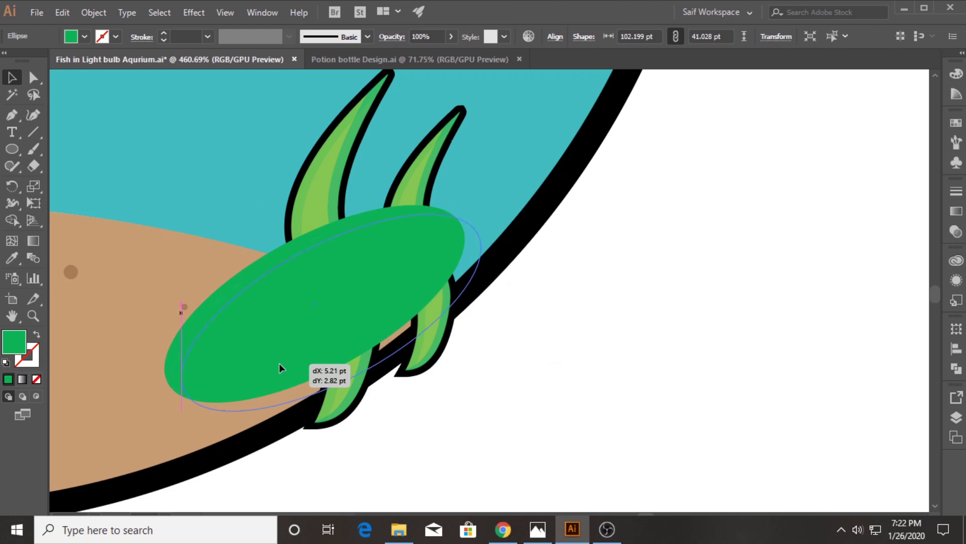
pyautogui.moveTo(174, 392); pyautogui.dragTo(154, 399)
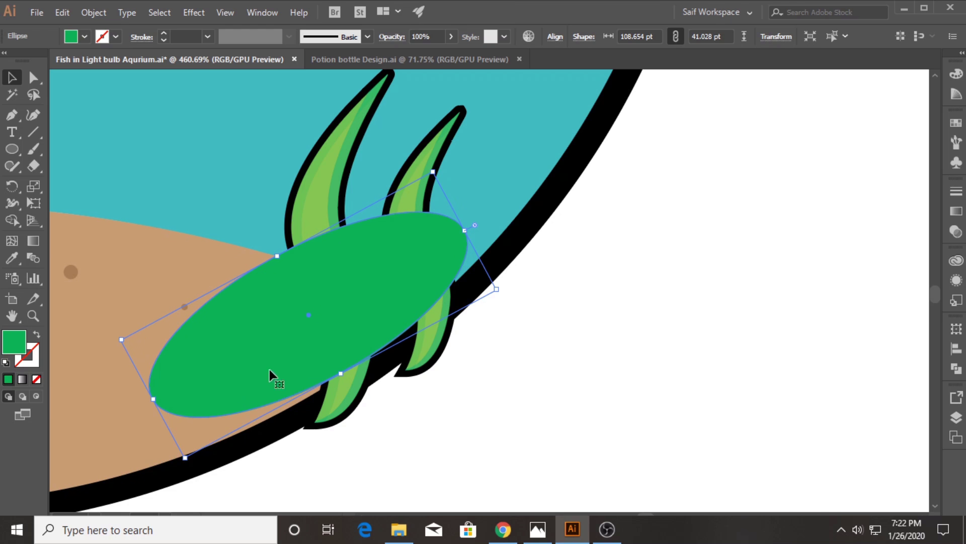
pyautogui.moveTo(335, 344); pyautogui.dragTo(334, 348)
# Trim the leaf tips below the ellipse away with Shape Builder.
pyautogui.keyDown('shift'); pyautogui.click(317, 216); pyautogui.keyUp('shift')
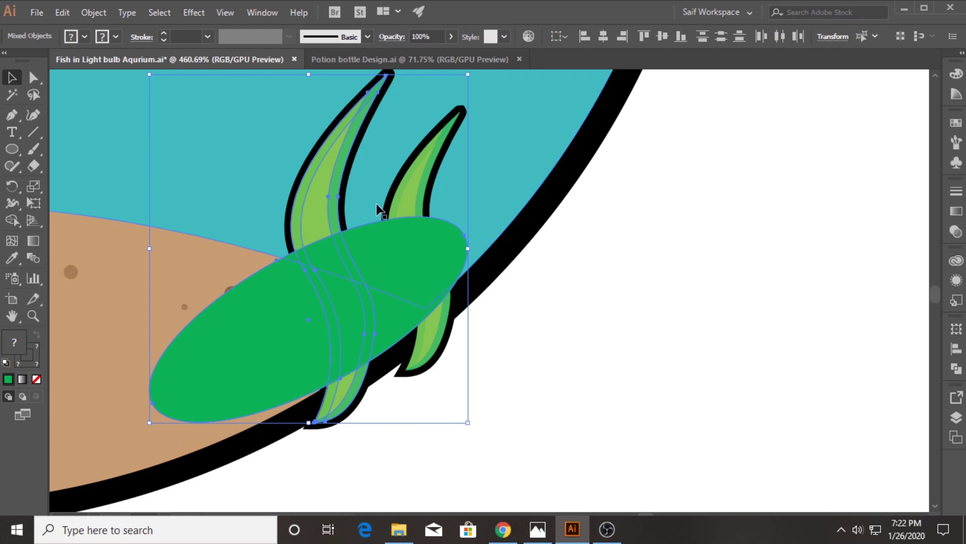
pyautogui.click(12, 221)
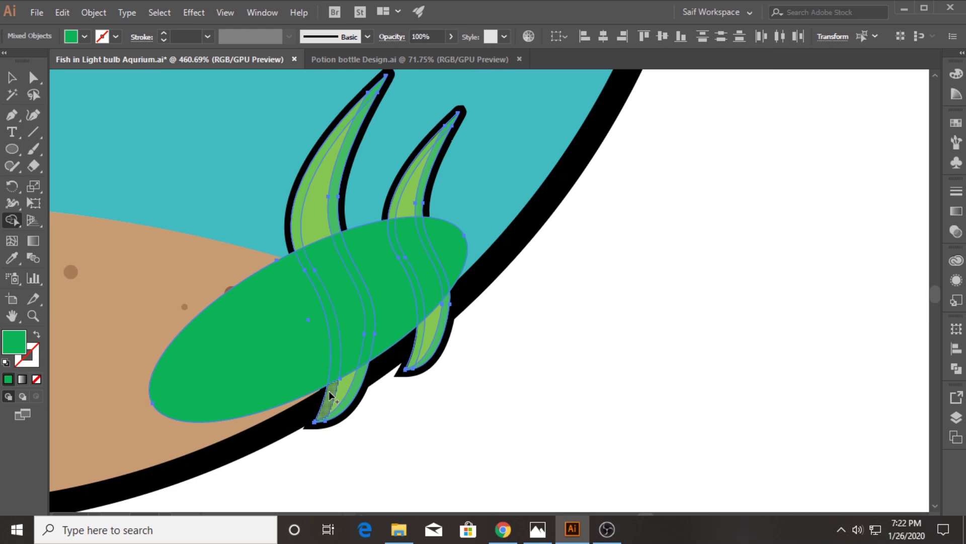
pyautogui.moveTo(354, 389); pyautogui.dragTo(436, 348)
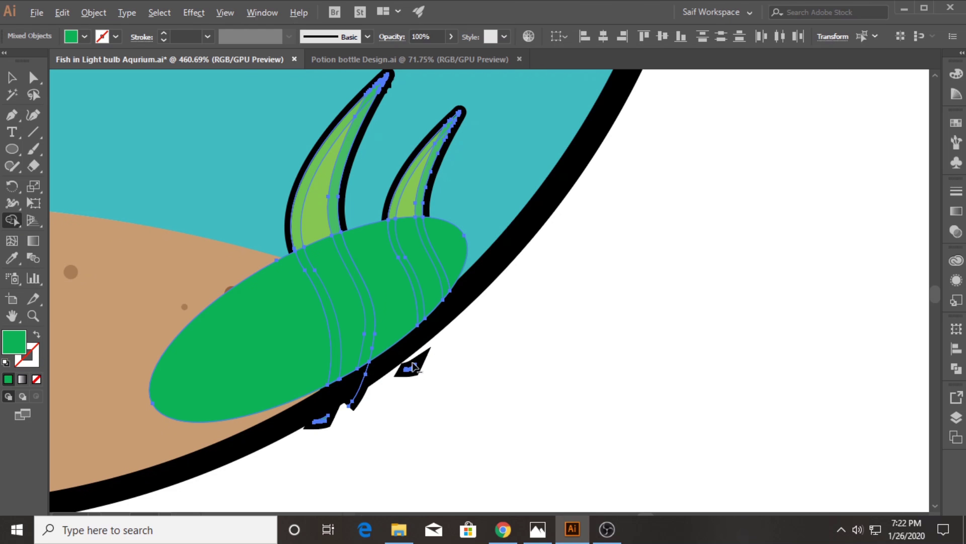
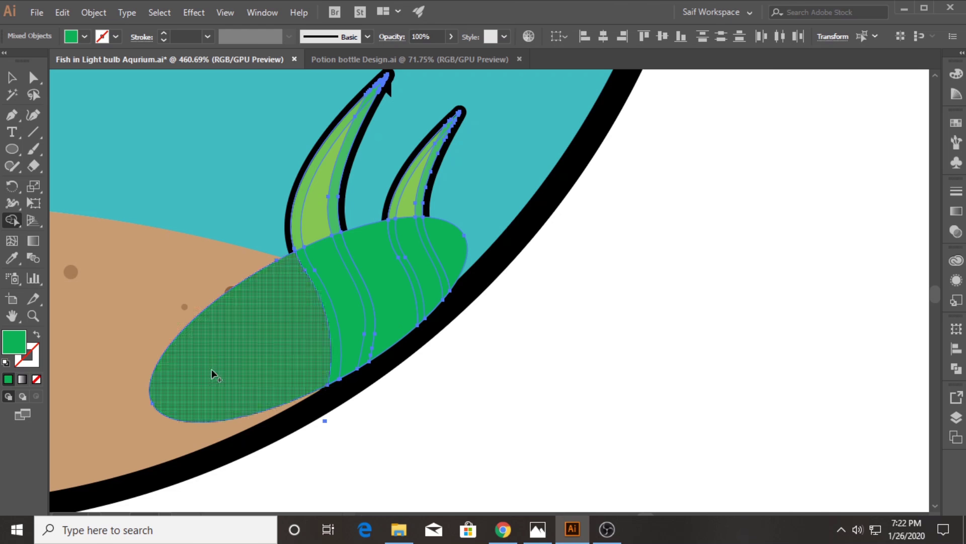
# Delete the green helper ellipse and shift the left seaweed slightly left and down.
pyautogui.press('v')
pyautogui.click(225, 337)
pyautogui.press('Delete')
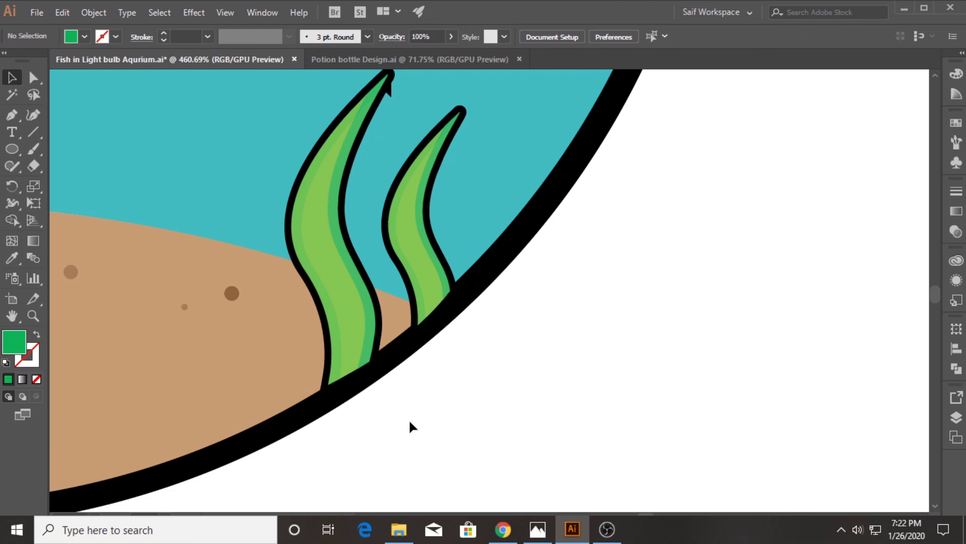
pyautogui.scroll(3, 393, 161)
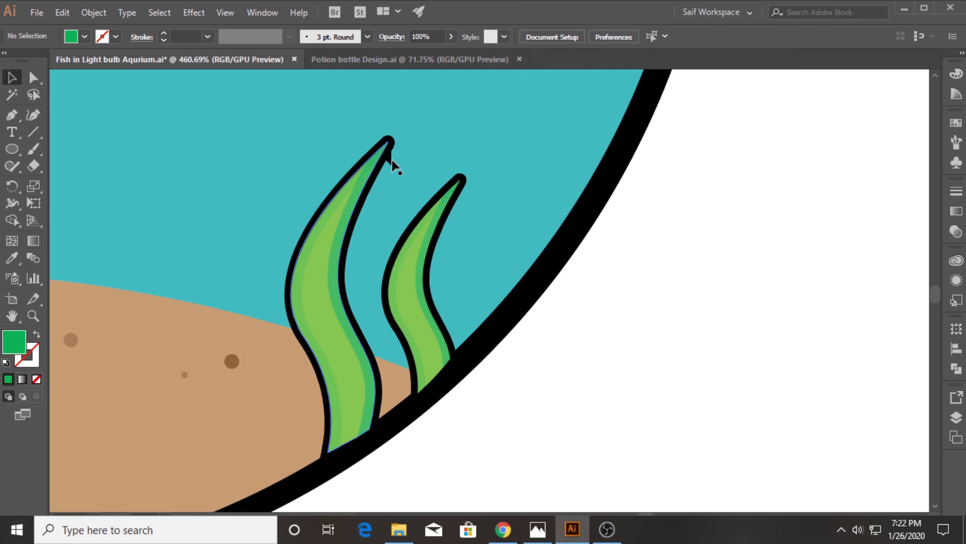
pyautogui.moveTo(392, 160); pyautogui.dragTo(381, 169)
pyautogui.click(141, 37)
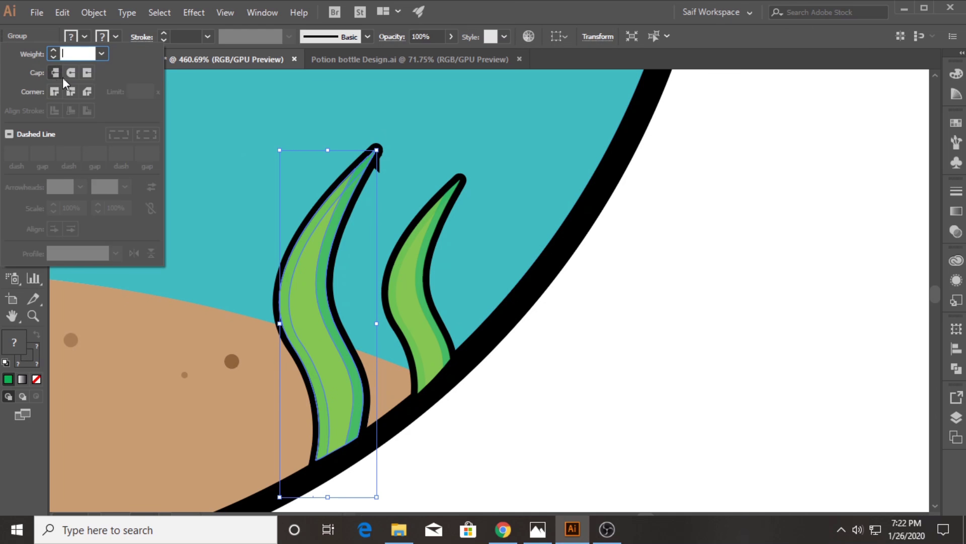
pyautogui.click(390, 353)
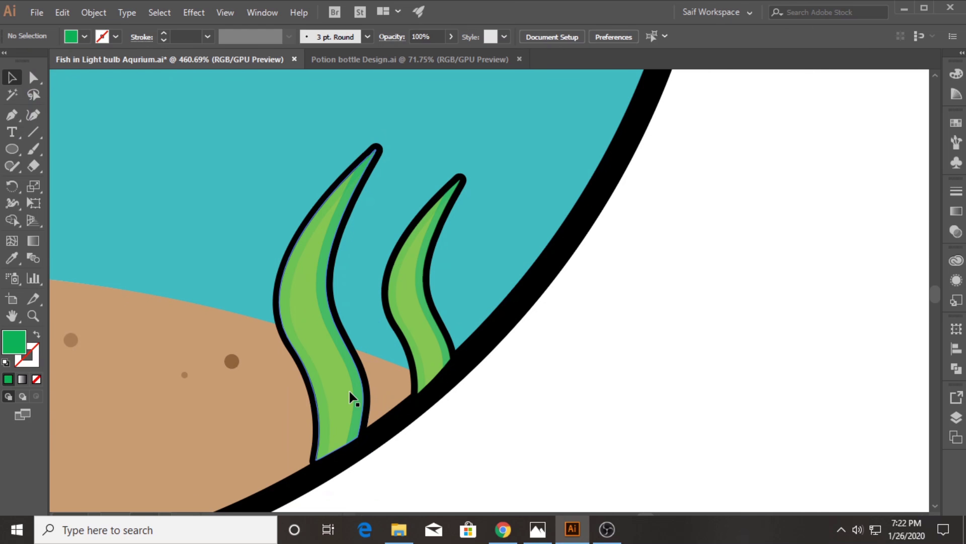
# Duplicate the seaweed into mid-bowl as a short clump on the sand, then save.
pyautogui.click(33, 316)
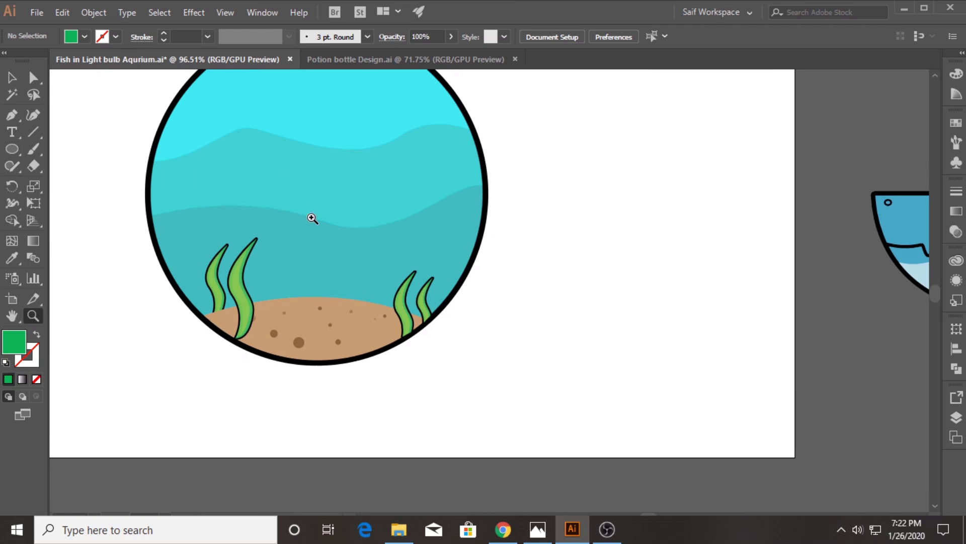
pyautogui.moveTo(161, 258); pyautogui.dragTo(103, 244)
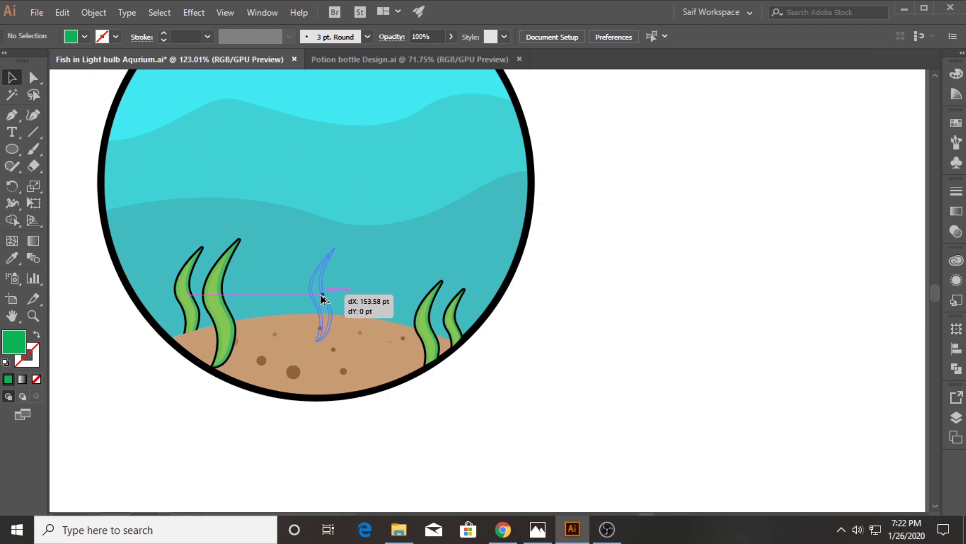
pyautogui.moveTo(182, 294)
pyautogui.keyDown('alt'); pyautogui.mouseDown()
pyautogui.moveTo(356, 297)
pyautogui.moveTo(295, 298)
pyautogui.moveTo(338, 294)
pyautogui.mouseUp(); pyautogui.keyUp('alt')
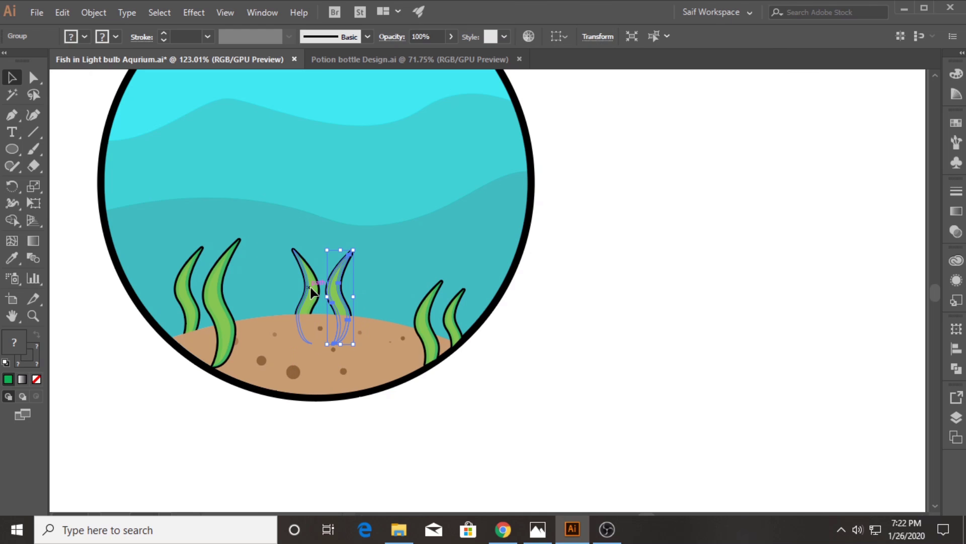
pyautogui.moveTo(307, 249)
pyautogui.mouseDown()
pyautogui.moveTo(307, 301)
pyautogui.moveTo(324, 315)
pyautogui.moveTo(360, 313)
pyautogui.mouseUp()
pyautogui.click(520, 363)
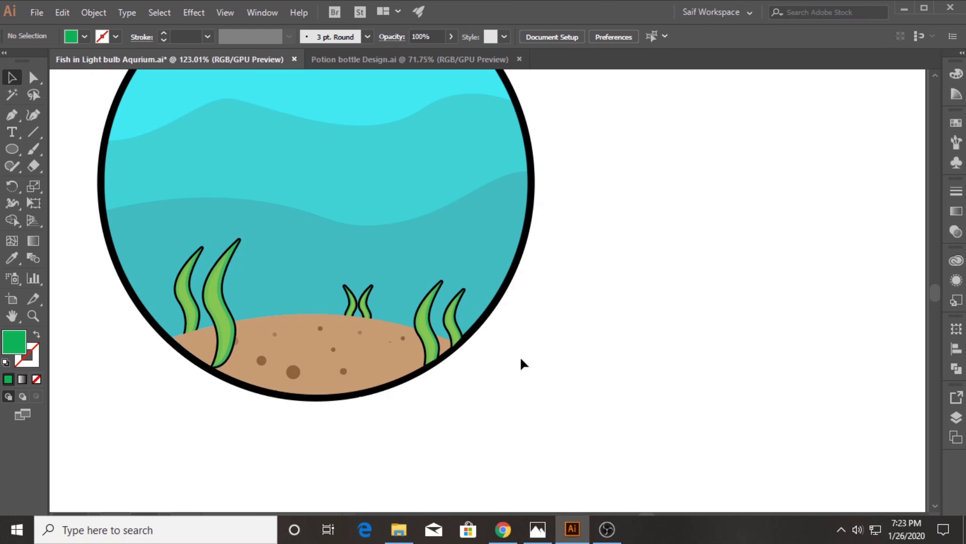
pyautogui.hotkey('ctrl', 's')
# Pull the bulb-shaped fill out beside the bowl and nudge the cyan water shape right and up.
pyautogui.click(33, 316)
pyautogui.scroll(-3, 280, 233)
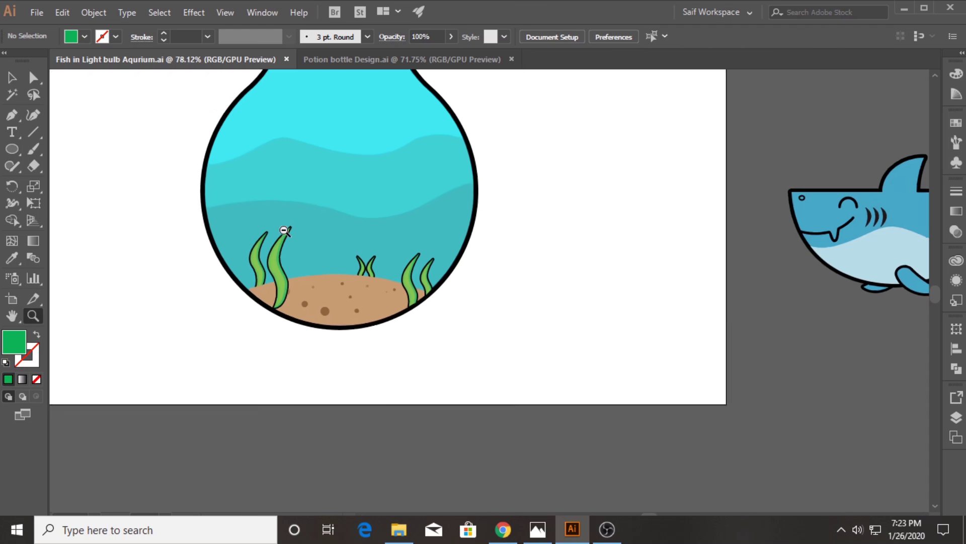
pyautogui.moveTo(328, 224); pyautogui.dragTo(637, 224)
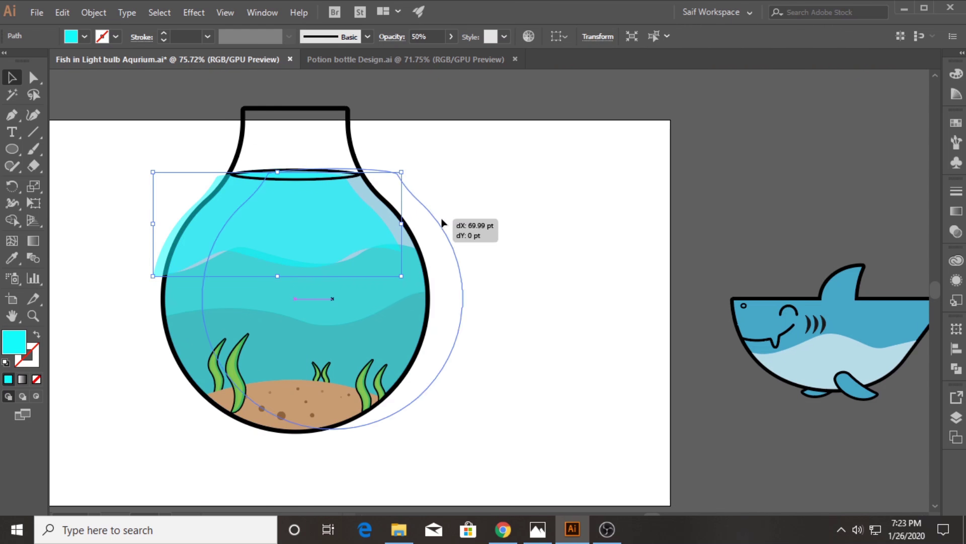
pyautogui.moveTo(362, 229); pyautogui.dragTo(373, 224)
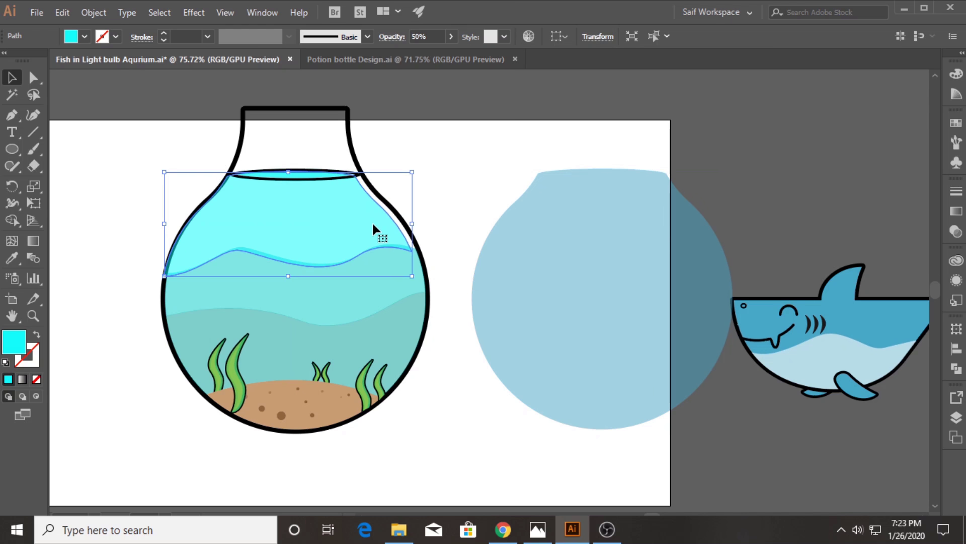
pyautogui.press('Right')
pyautogui.press('Right')
pyautogui.press('Right')
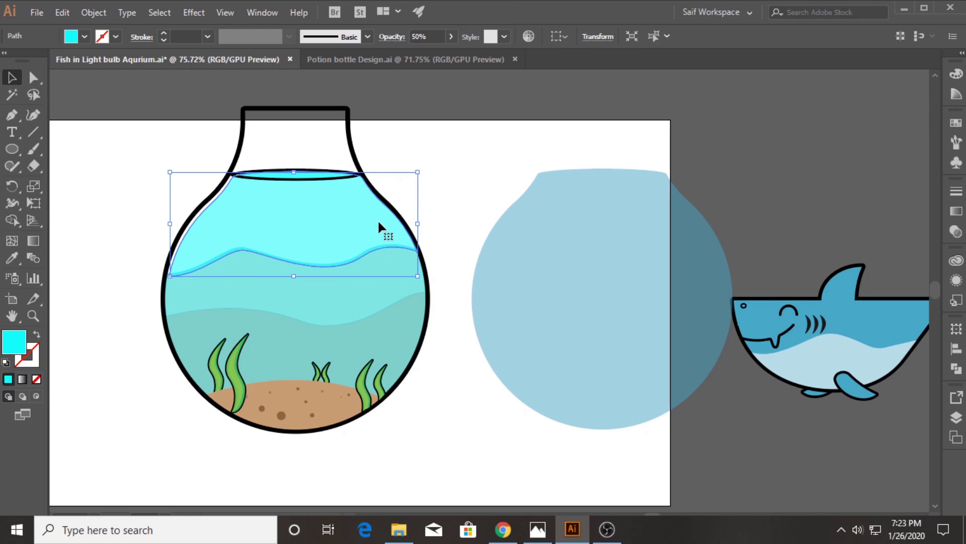
pyautogui.click(463, 194)
pyautogui.click(302, 222)
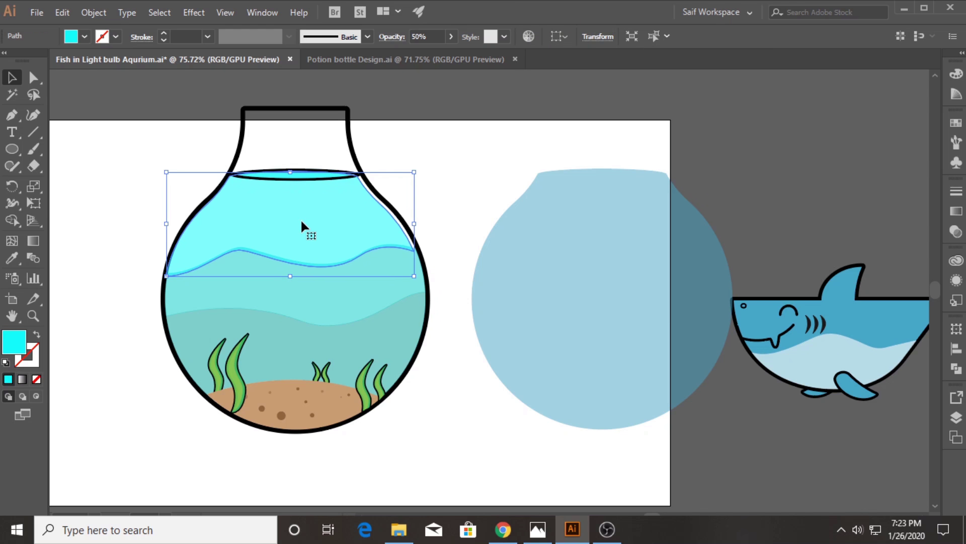
pyautogui.press('Right')
pyautogui.press('Up')
pyautogui.press('Up')
pyautogui.press('Up')
pyautogui.press('Up')
pyautogui.press('Right')
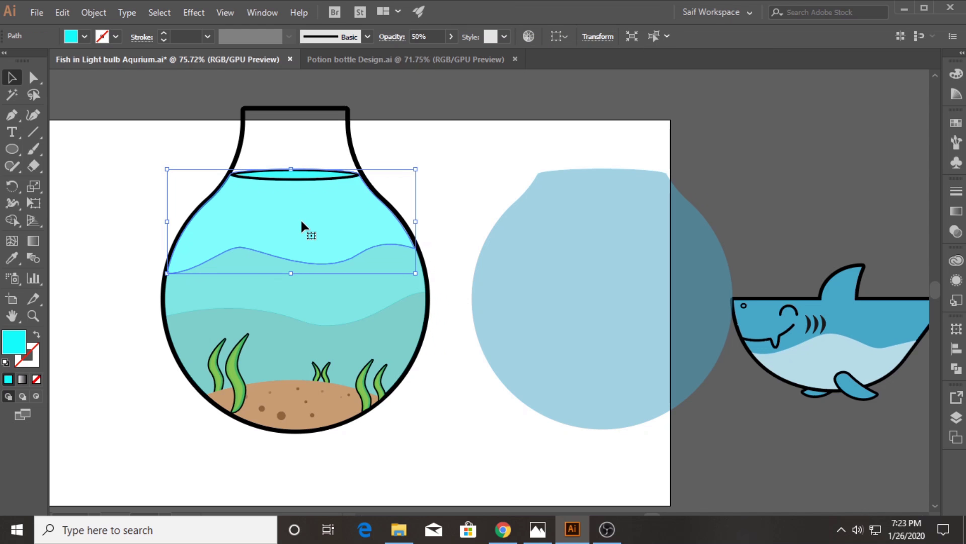
pyautogui.click(434, 173)
# Bring the light-blue bulb shape to front at 25% opacity, then move it back onto the artboard.
pyautogui.click(541, 206)
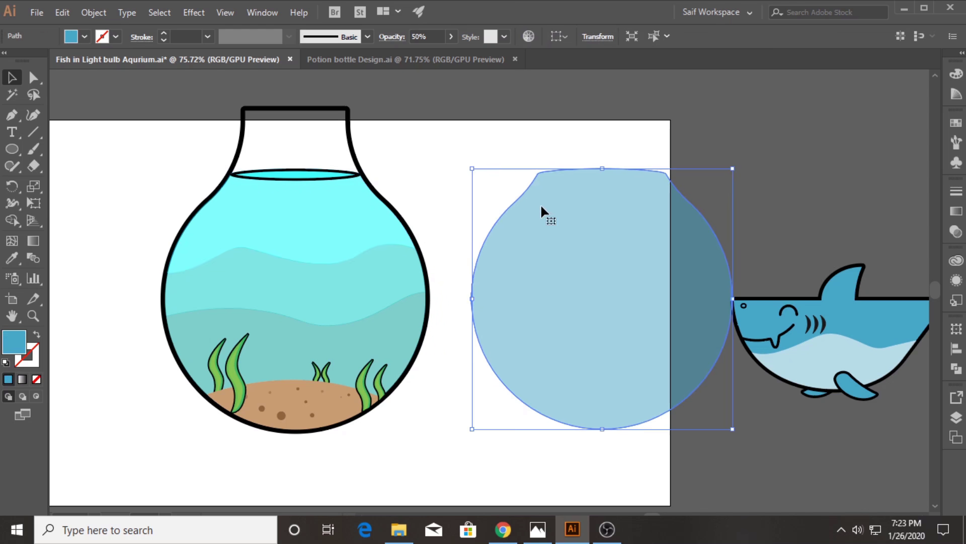
pyautogui.click(437, 204)
pyautogui.click(371, 222)
pyautogui.click(448, 242)
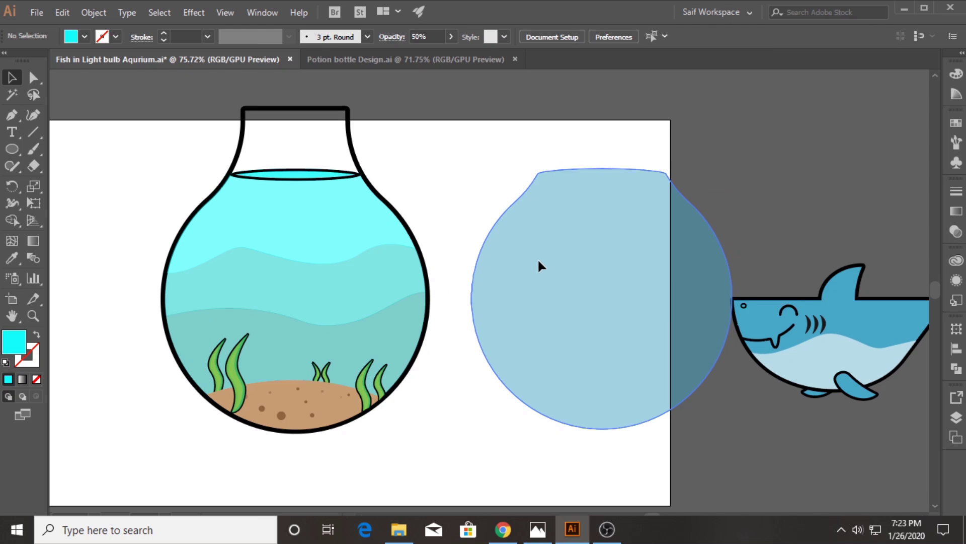
pyautogui.rightClick(534, 263)
pyautogui.click(704, 446)
pyautogui.moveTo(596, 302); pyautogui.dragTo(834, 327)
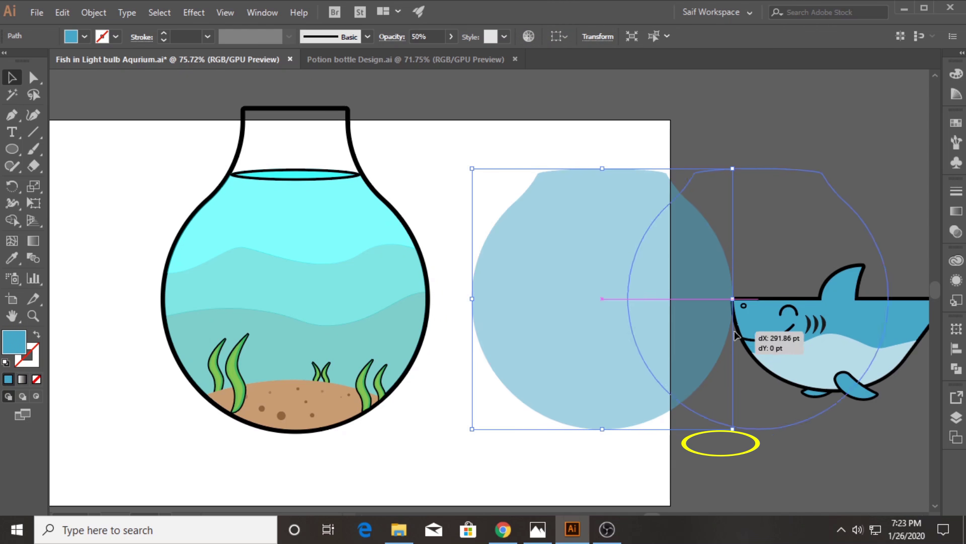
pyautogui.hscroll(6, 597, 379)
pyautogui.scroll(-1, 597, 379)
pyautogui.click(953, 233)
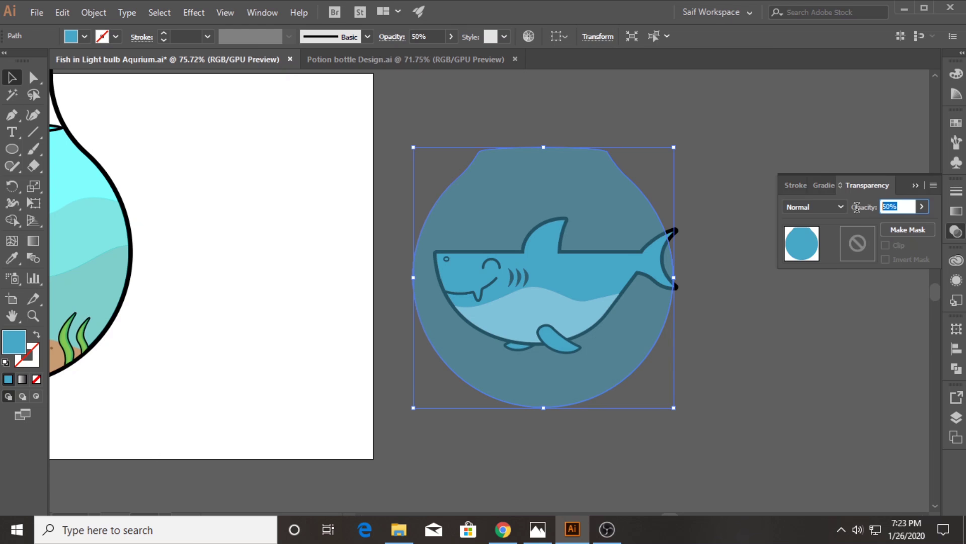
pyautogui.press('Return')
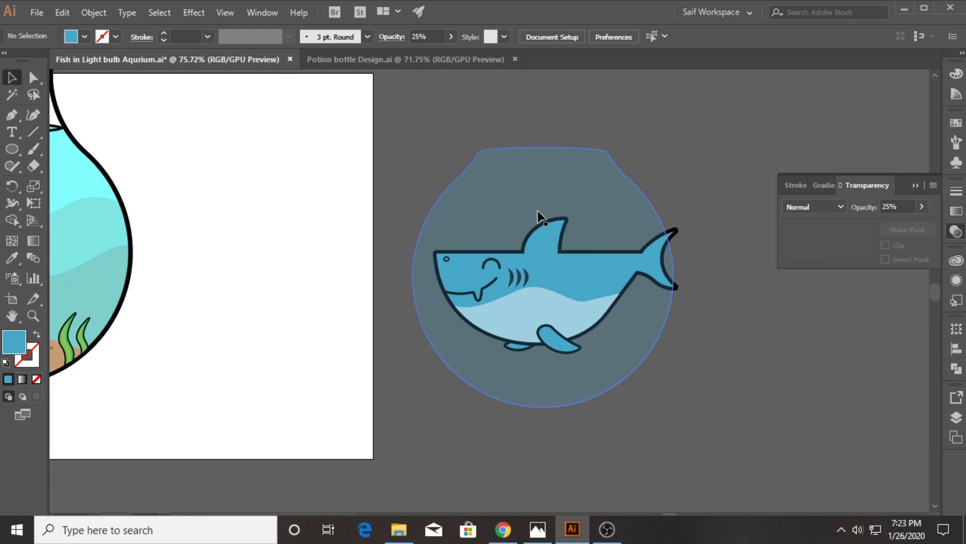
pyautogui.moveTo(537, 218); pyautogui.dragTo(270, 201)
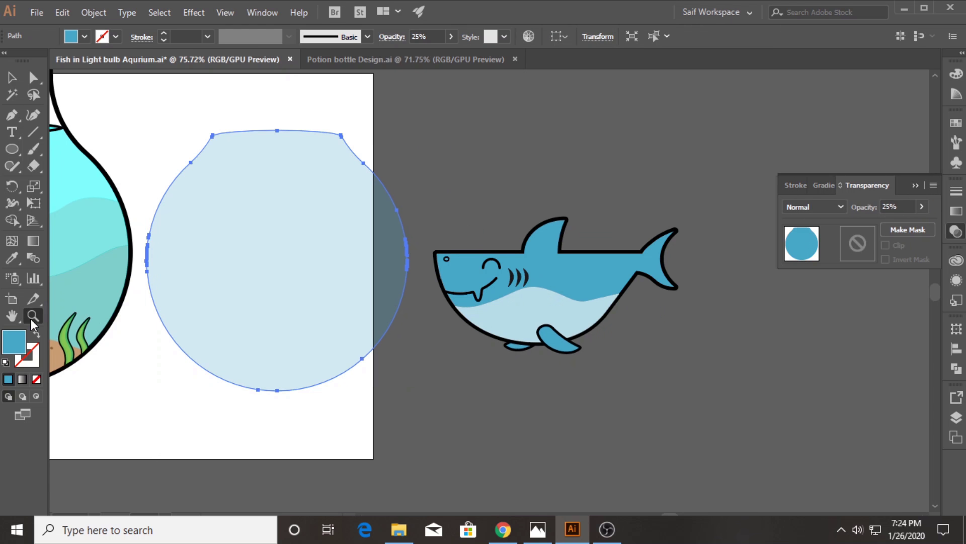
# Zoom in on the shark and place a copy of its belly and fin to the right.
pyautogui.press('z')
pyautogui.moveTo(520, 299)
pyautogui.mouseDown()
pyautogui.moveTo(516, 319)
pyautogui.moveTo(481, 333)
pyautogui.mouseUp()
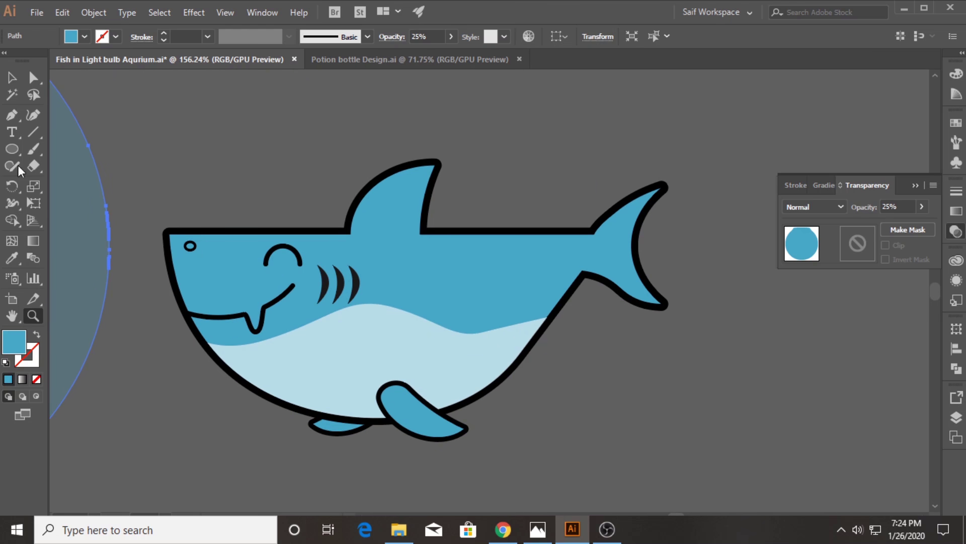
pyautogui.press('v')
pyautogui.click(328, 378)
pyautogui.moveTo(328, 378); pyautogui.dragTo(639, 407)
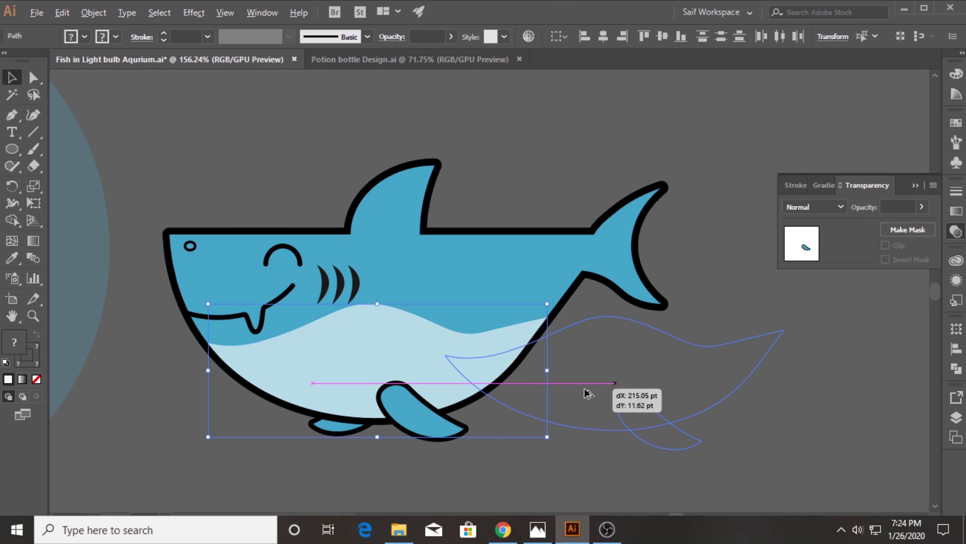
# Pen-draw a curved path along the copy's lower edge from tip to tip.
pyautogui.click(11, 115)
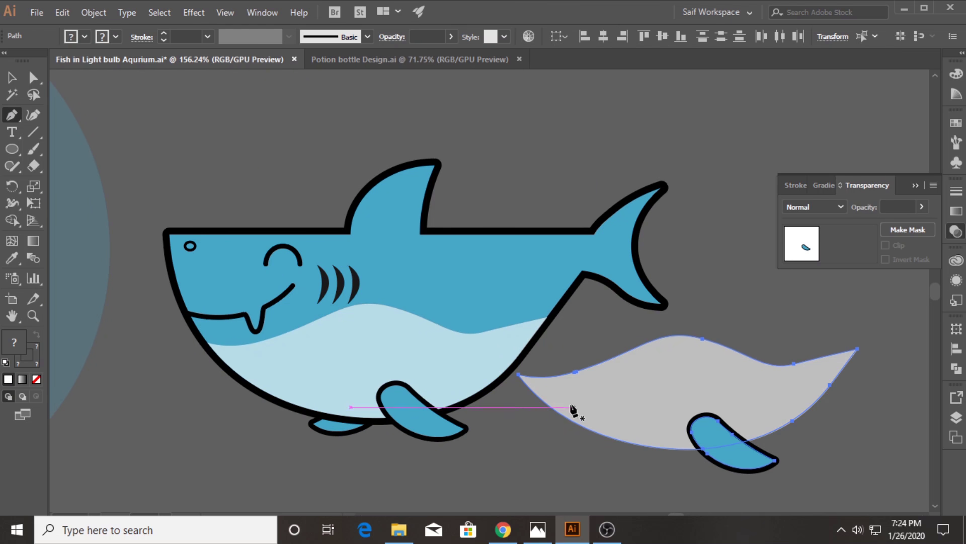
pyautogui.click(529, 369)
pyautogui.moveTo(557, 383); pyautogui.dragTo(569, 395)
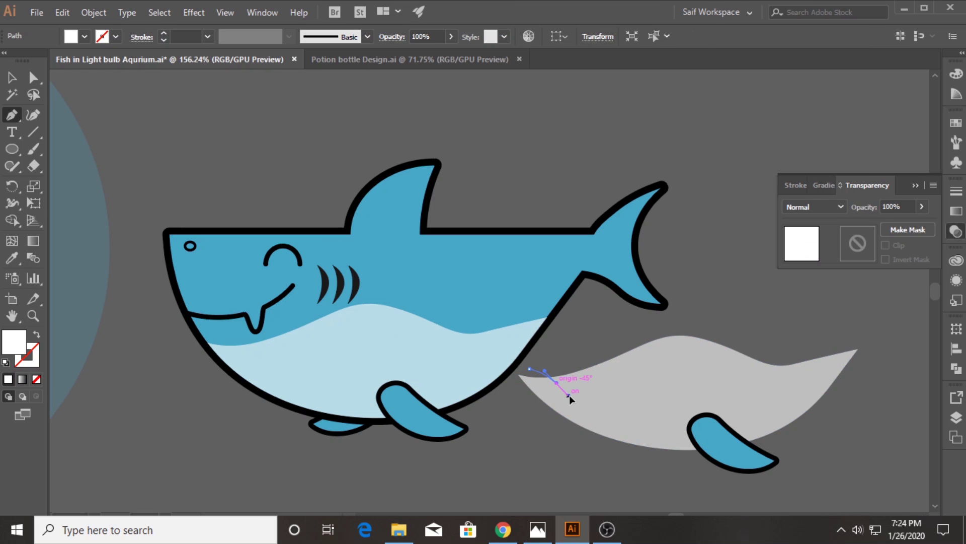
pyautogui.moveTo(673, 436); pyautogui.dragTo(691, 439)
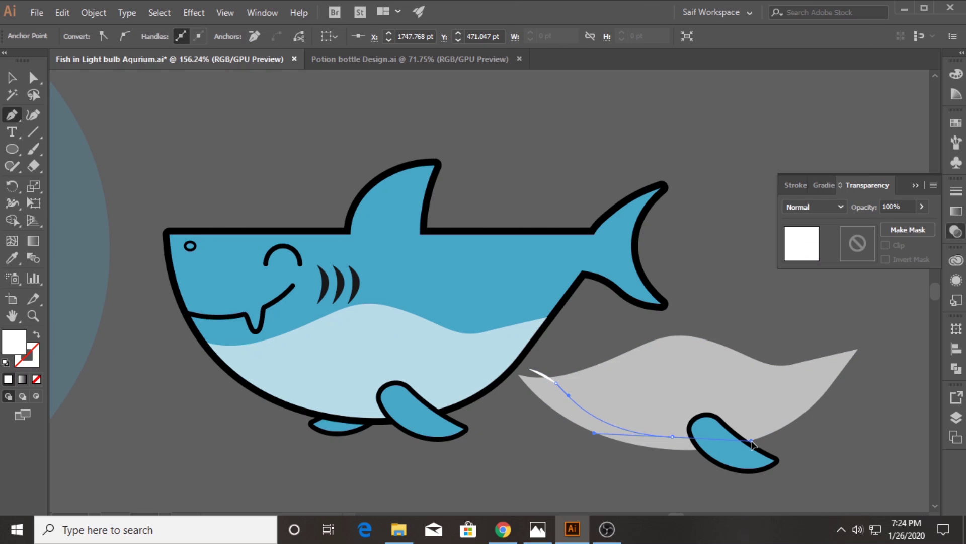
pyautogui.moveTo(752, 443); pyautogui.dragTo(677, 439)
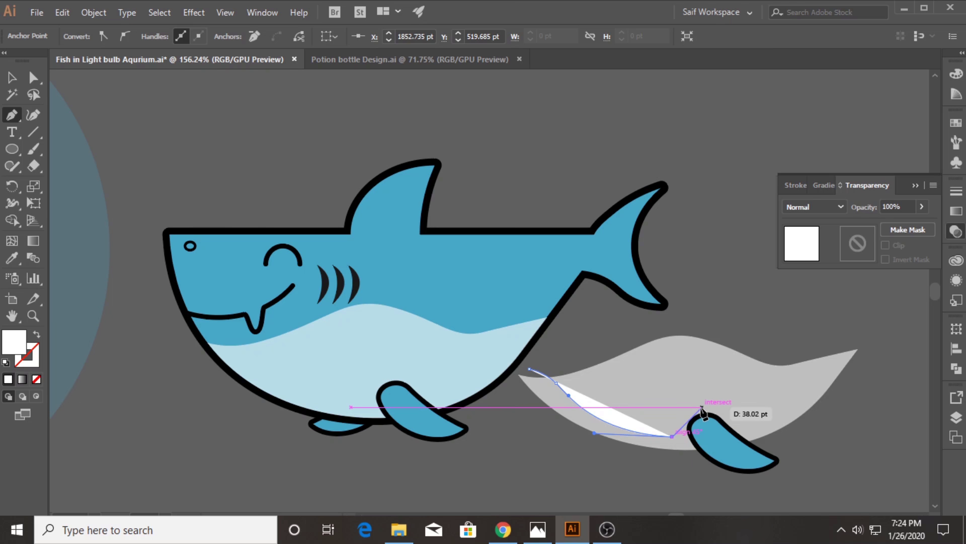
pyautogui.moveTo(702, 406); pyautogui.dragTo(729, 407)
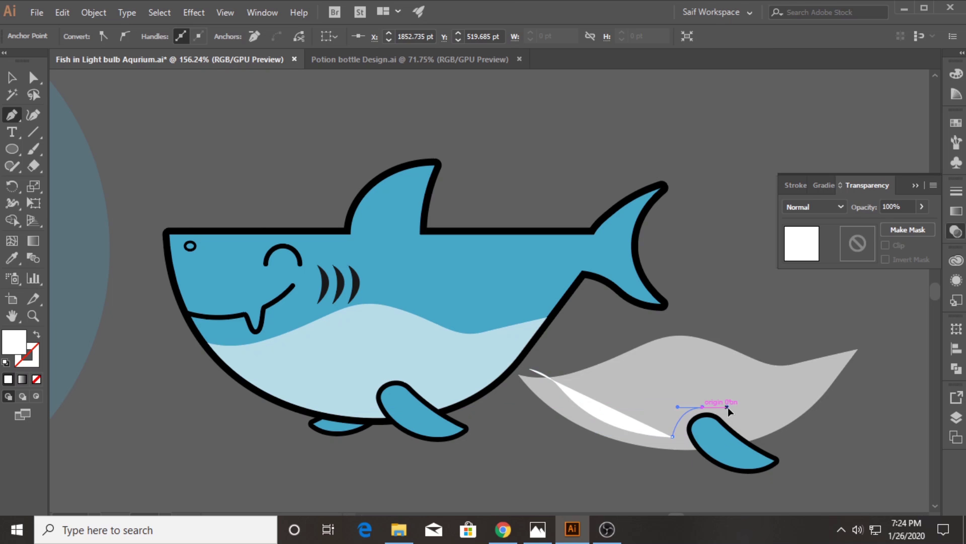
pyautogui.click(744, 431)
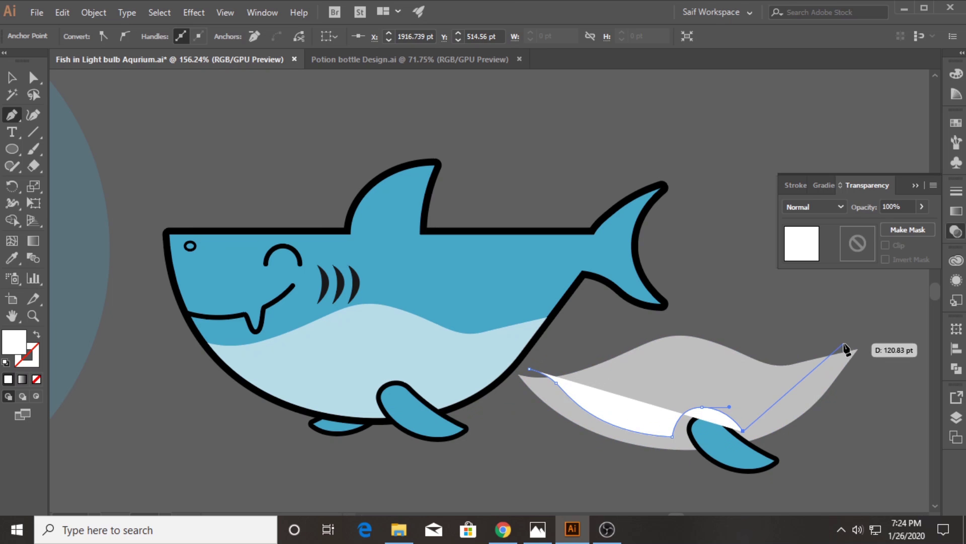
pyautogui.moveTo(844, 343)
pyautogui.mouseDown()
pyautogui.moveTo(861, 285)
pyautogui.moveTo(886, 297)
pyautogui.mouseUp()
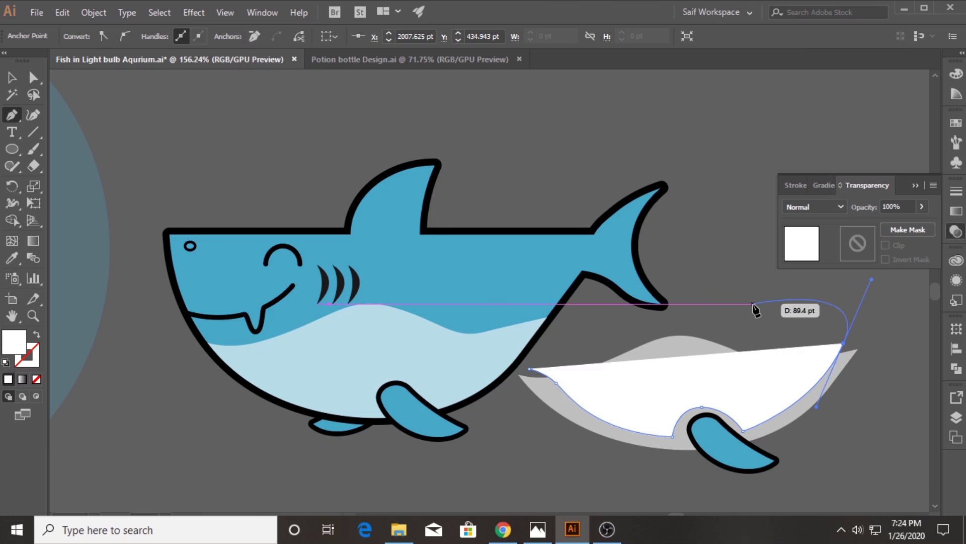
pyautogui.hotkey('ctrl', 'shift', 'a')
# Remove the curve's fill and split off the region under it with Shape Builder.
pyautogui.click(11, 77)
pyautogui.click(626, 375)
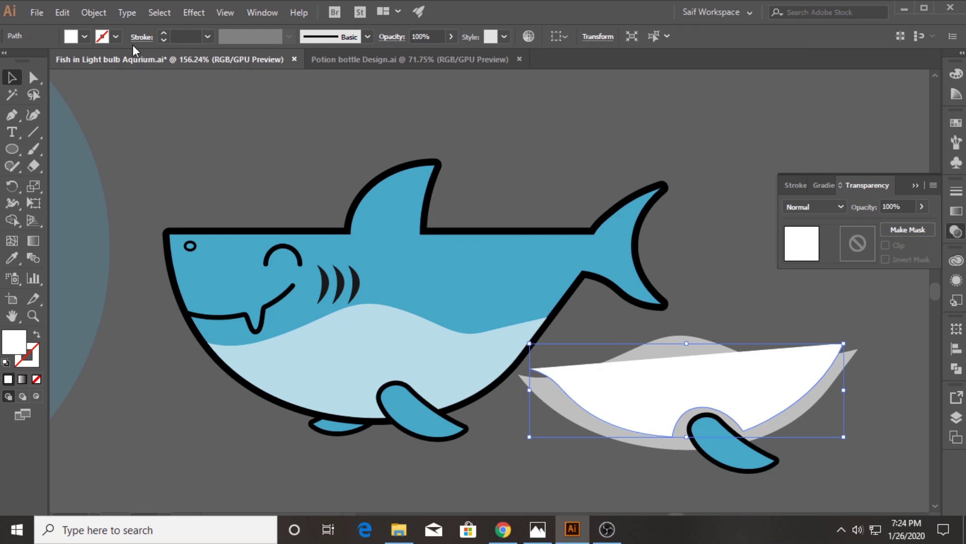
pyautogui.click(116, 37)
pyautogui.click(9, 60)
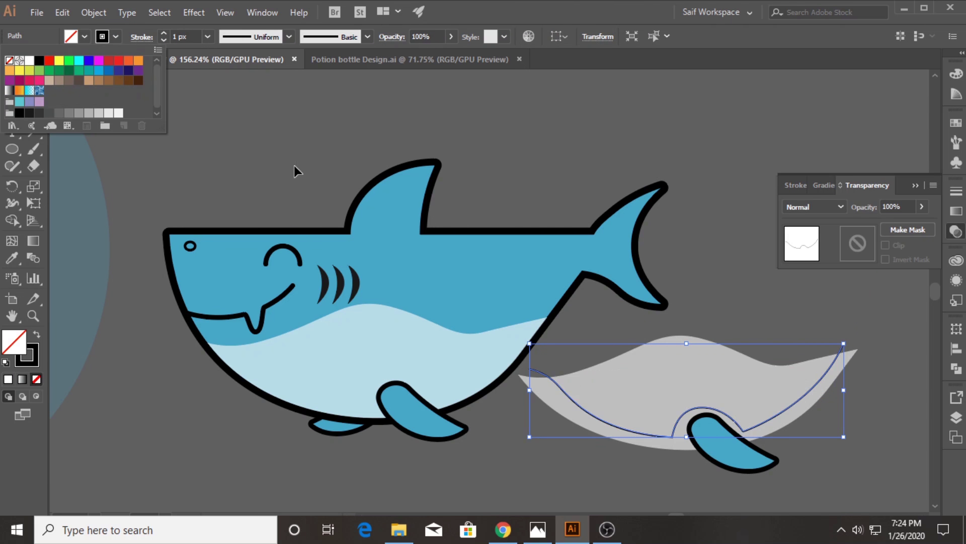
pyautogui.click(295, 168)
pyautogui.moveTo(559, 353); pyautogui.dragTo(733, 467)
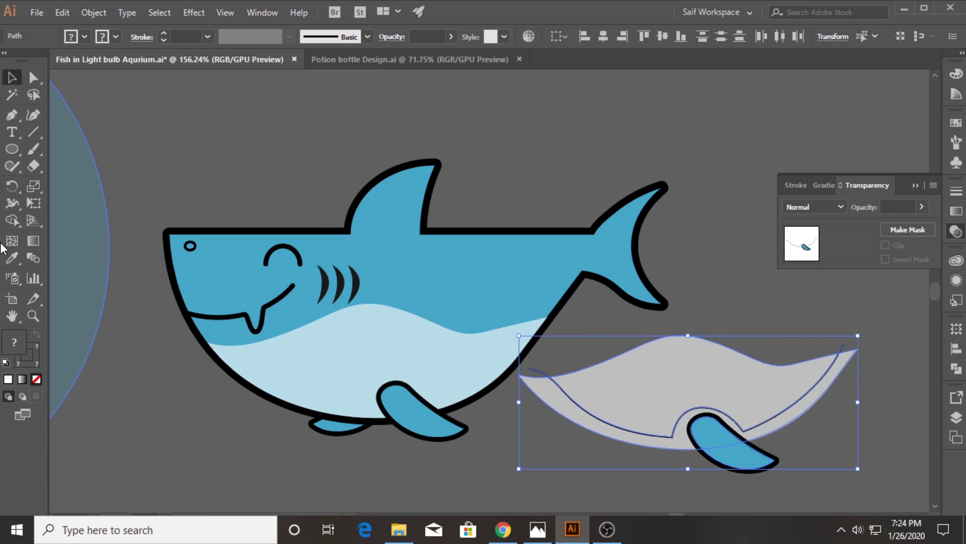
pyautogui.hotkey('shift', 'm')
pyautogui.click(665, 448)
# Fill the lower strip piece black and move it onto the shark's belly.
pyautogui.press('v')
pyautogui.click(597, 427)
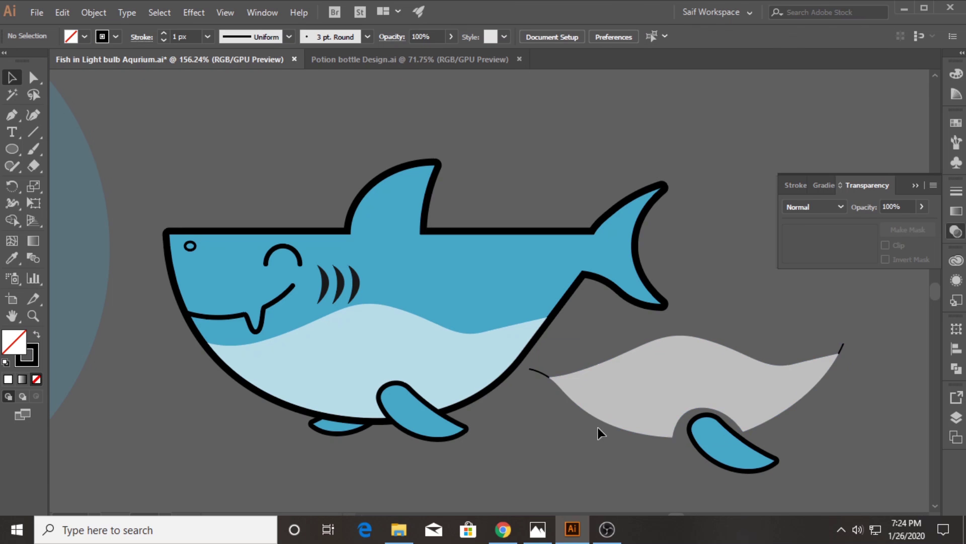
pyautogui.click(569, 423)
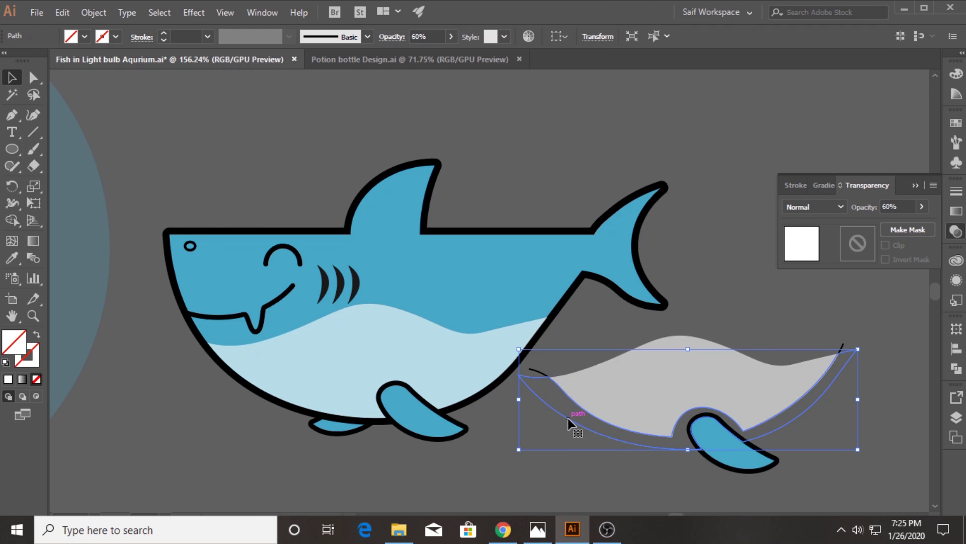
pyautogui.click(11, 259)
pyautogui.click(300, 388)
pyautogui.click(84, 37)
pyautogui.click(39, 60)
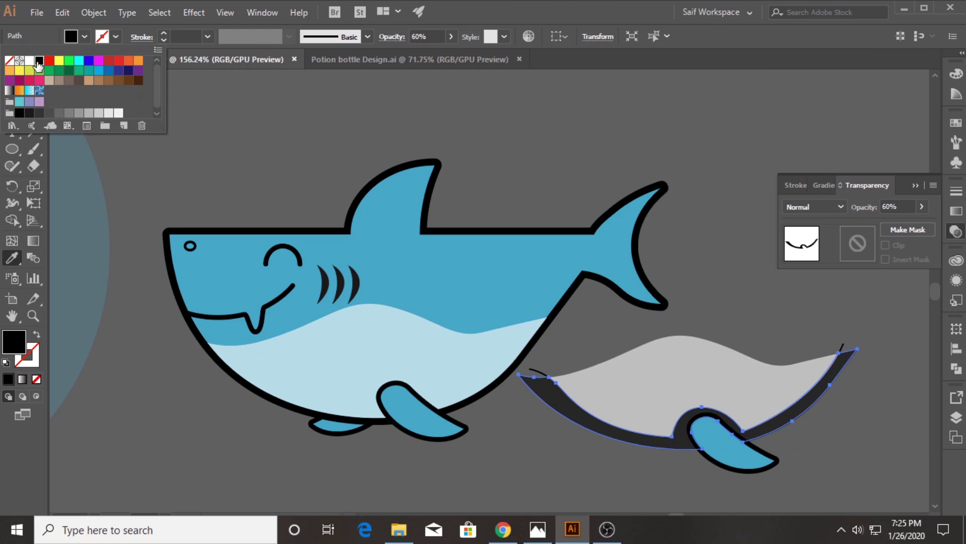
pyautogui.press('v')
pyautogui.moveTo(538, 392)
pyautogui.mouseDown()
pyautogui.moveTo(250, 355)
pyautogui.moveTo(233, 371)
pyautogui.mouseUp()
# Set the belly shadow to 30% opacity and delete the leftover grey shape and fin copy.
pyautogui.click(895, 207)
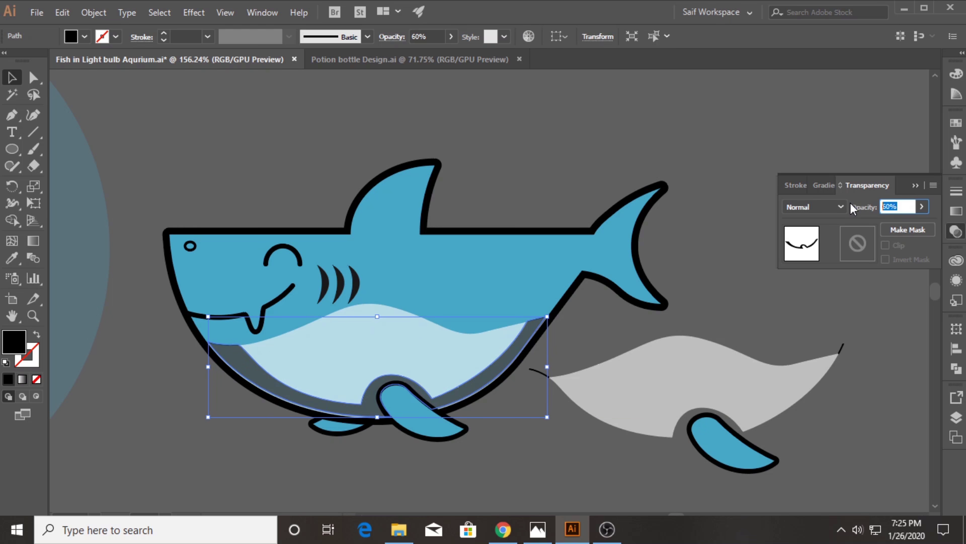
pyautogui.write('30')
pyautogui.press('Return')
pyautogui.click(316, 460)
pyautogui.click(340, 416)
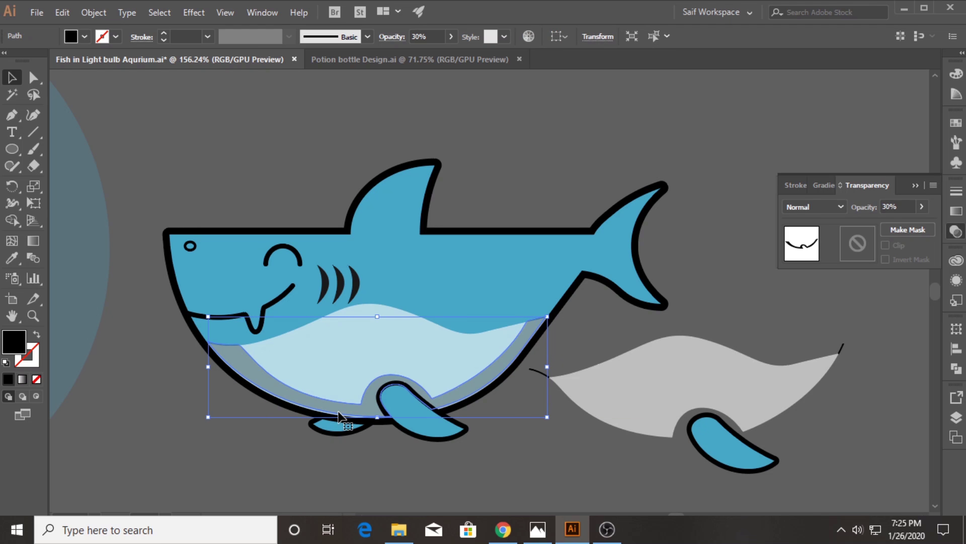
pyautogui.click(614, 448)
pyautogui.click(750, 405)
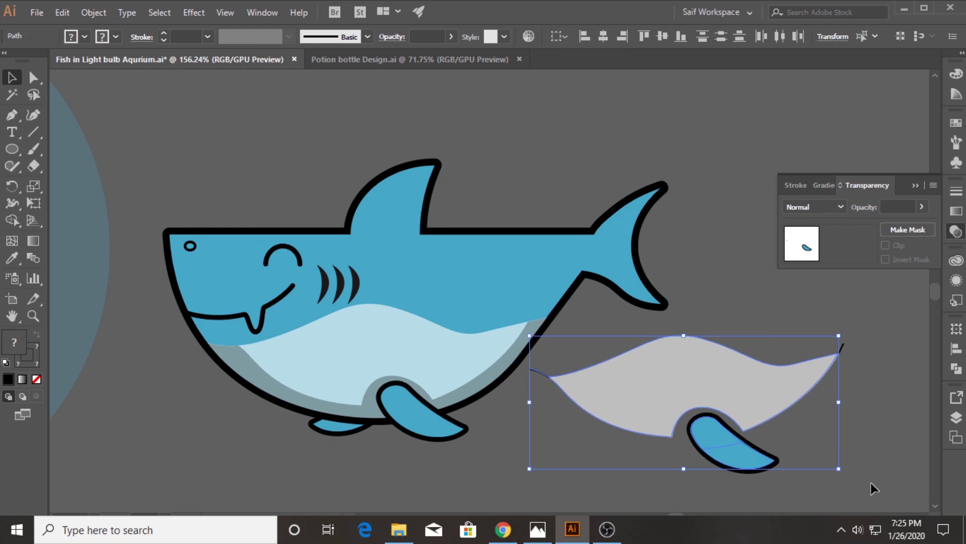
pyautogui.press('Delete')
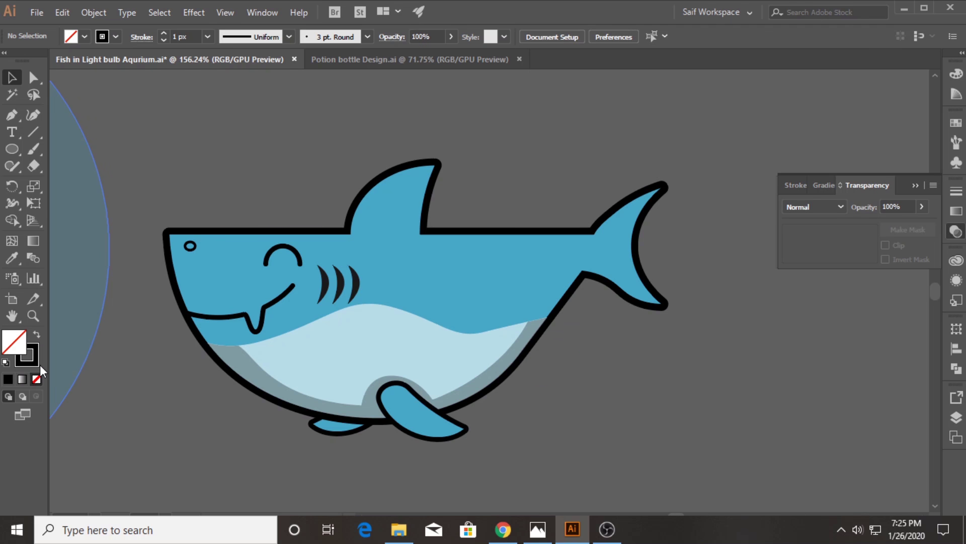
# Make a copy of the shark body offset below and to the right.
pyautogui.click(391, 286)
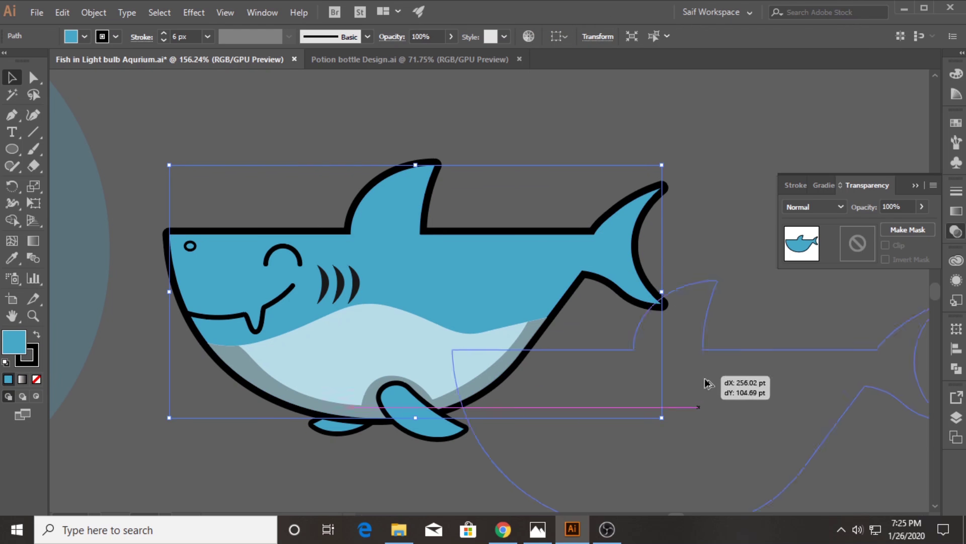
pyautogui.moveTo(408, 258); pyautogui.dragTo(674, 458)
pyautogui.scroll(-2, 675, 458)
pyautogui.moveTo(691, 398); pyautogui.dragTo(694, 412)
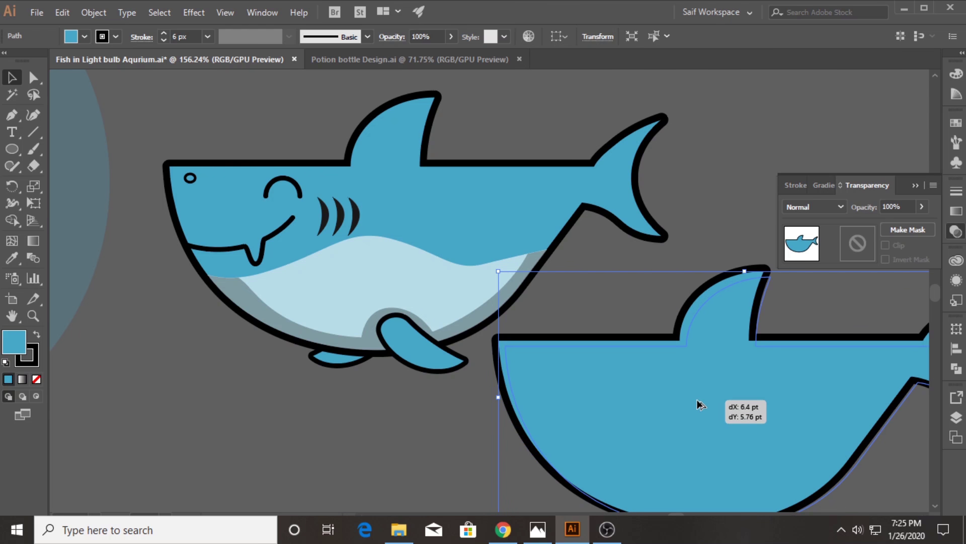
pyautogui.moveTo(694, 411); pyautogui.dragTo(702, 406)
# Use Shape Builder to remove the body regions, leaving only the top edge strip.
pyautogui.hotkey('shift', 'm')
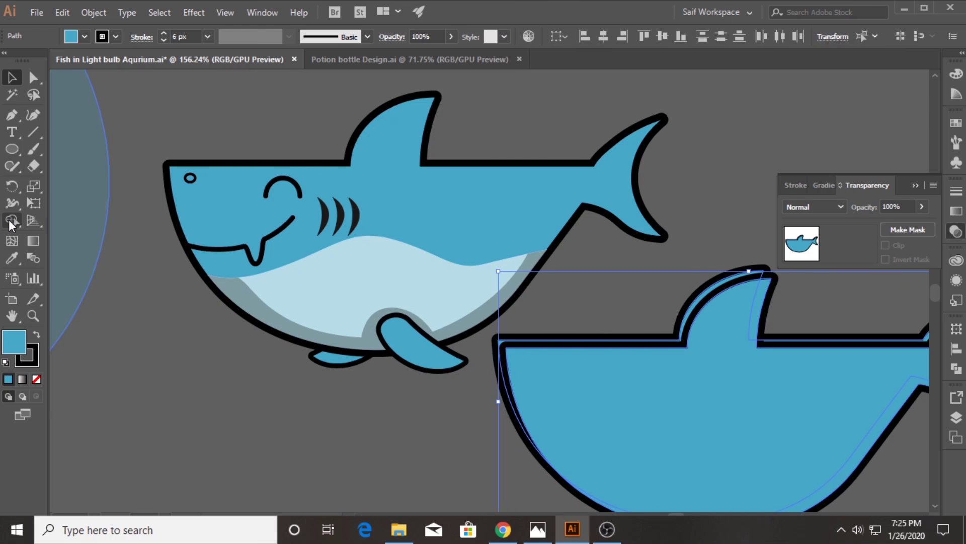
pyautogui.scroll(-2, 777, 407)
pyautogui.hscroll(3, 687, 399)
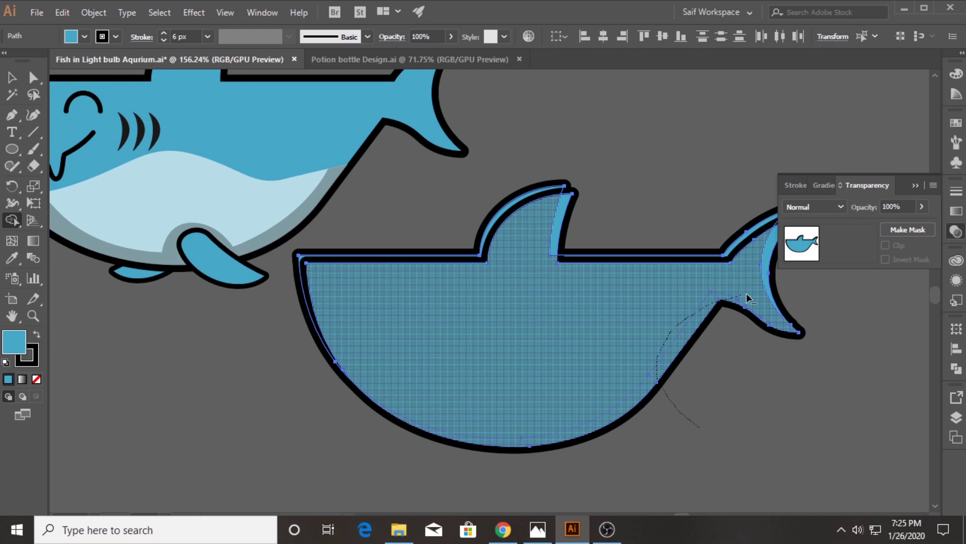
pyautogui.moveTo(649, 382); pyautogui.dragTo(739, 343)
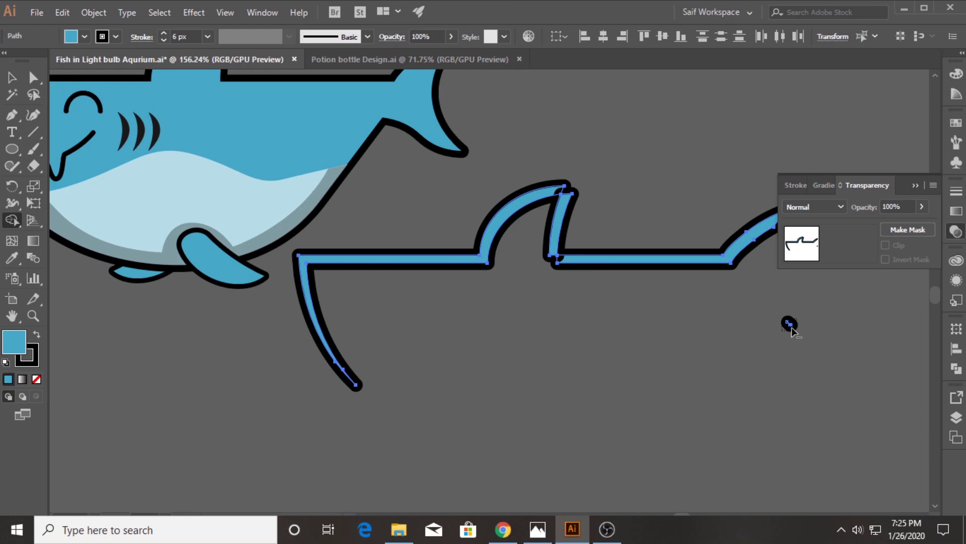
pyautogui.scroll(3, 462, 371)
# Give the strip a white fill at 30% opacity.
pyautogui.click(11, 78)
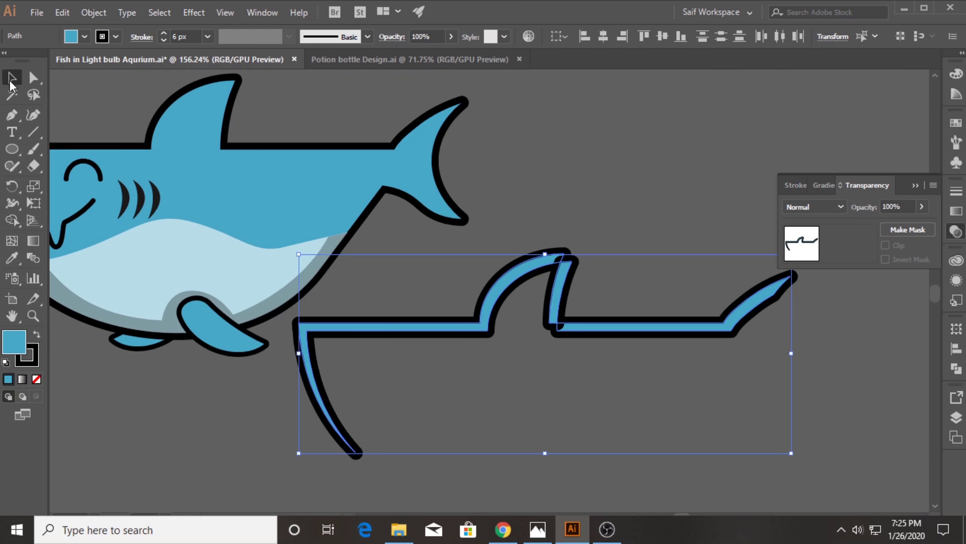
pyautogui.click(11, 258)
pyautogui.click(725, 229)
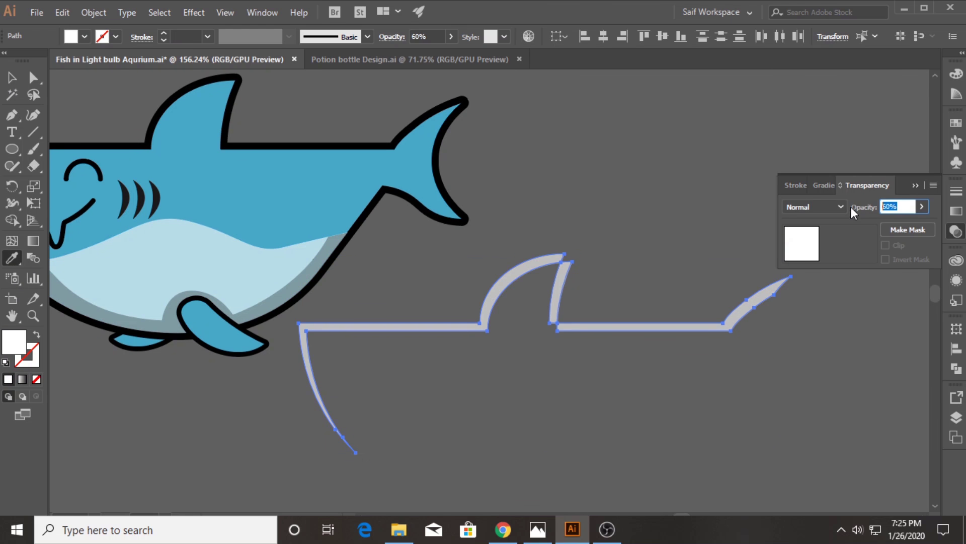
pyautogui.write('30')
pyautogui.press('Return')
# Line the highlight strip up along the shark's top edge.
pyautogui.click(11, 78)
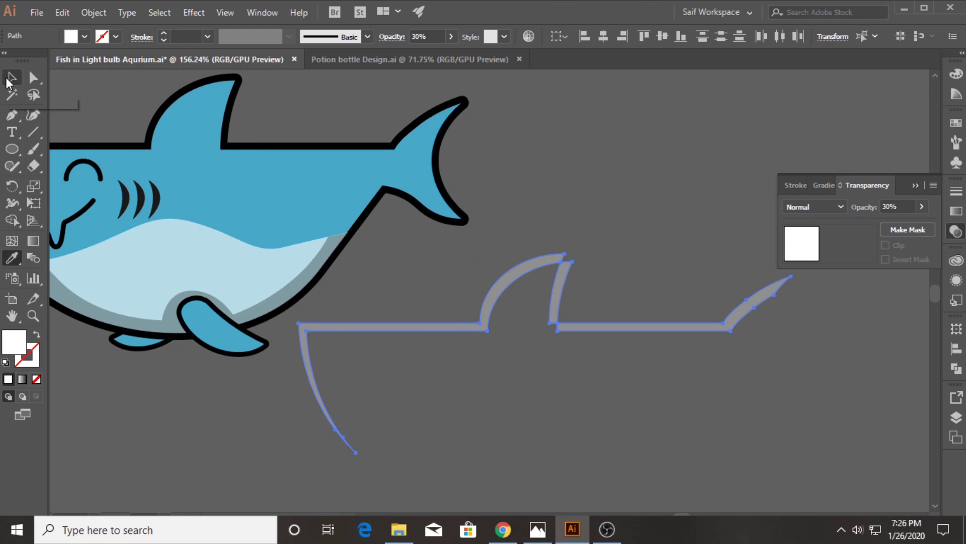
pyautogui.moveTo(442, 326); pyautogui.dragTo(151, 189)
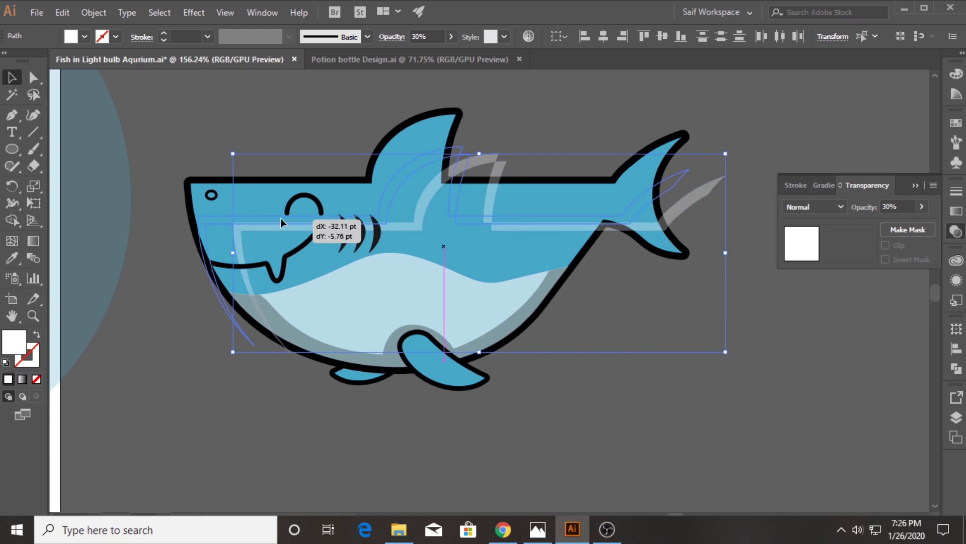
pyautogui.moveTo(308, 216); pyautogui.dragTo(281, 193)
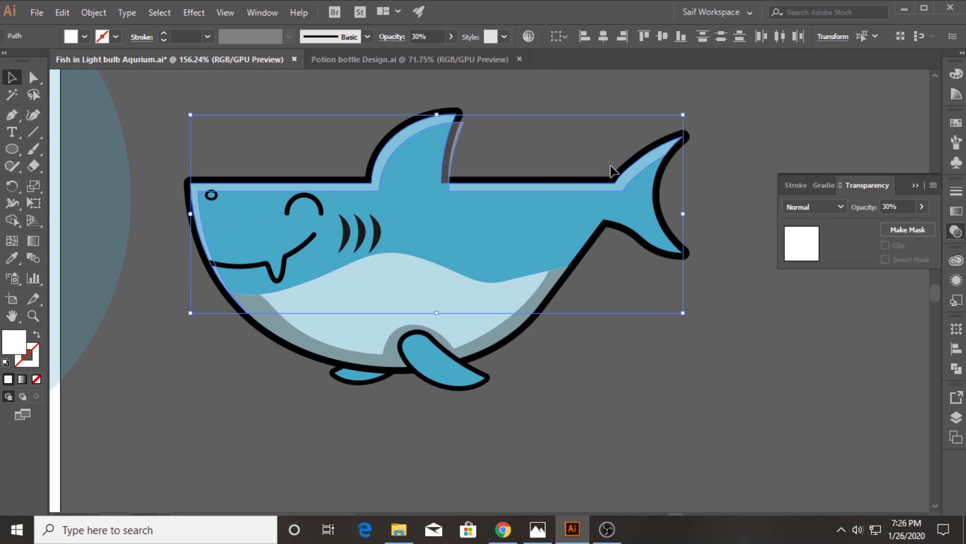
pyautogui.click(611, 167)
# Delete the extra strip on the fin's right edge and raise the highlight's left end slightly.
pyautogui.click(452, 151)
pyautogui.press('Delete')
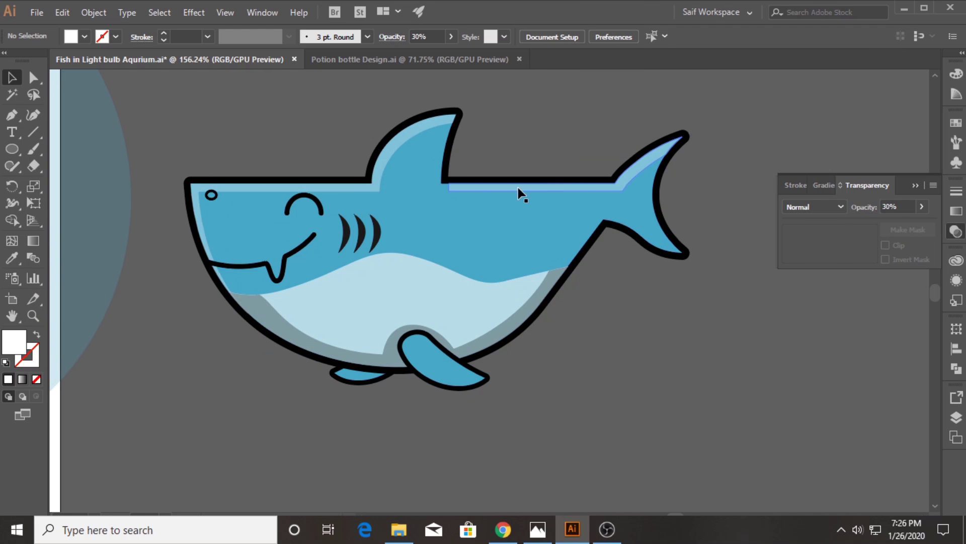
pyautogui.click(457, 191)
pyautogui.click(33, 77)
pyautogui.moveTo(450, 190); pyautogui.dragTo(450, 184)
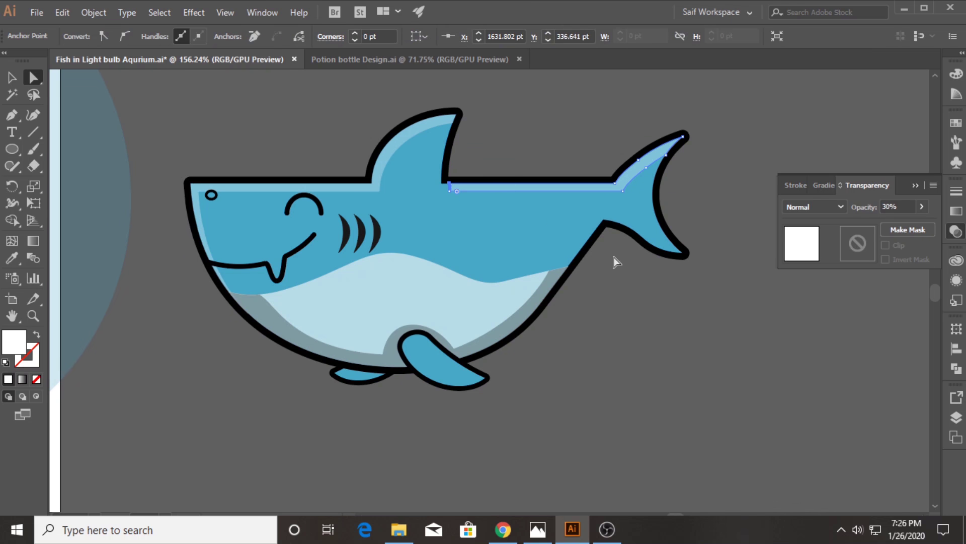
pyautogui.click(527, 146)
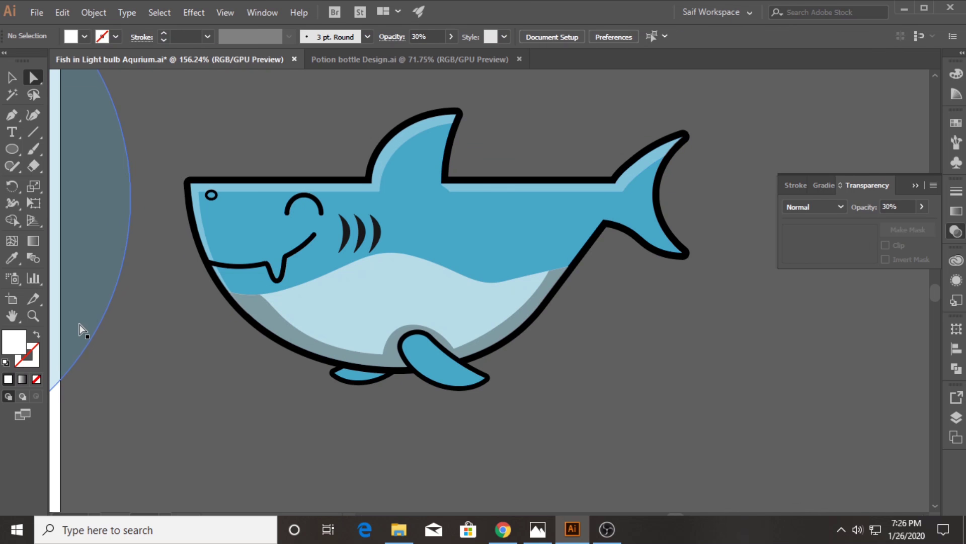
# Zoom out, nudge the shark right, and move the pale glass circle over it.
pyautogui.click(33, 315)
pyautogui.keyDown('alt'); pyautogui.click(121, 243); pyautogui.keyUp('alt')
pyautogui.keyDown('alt'); pyautogui.click(227, 213); pyautogui.keyUp('alt')
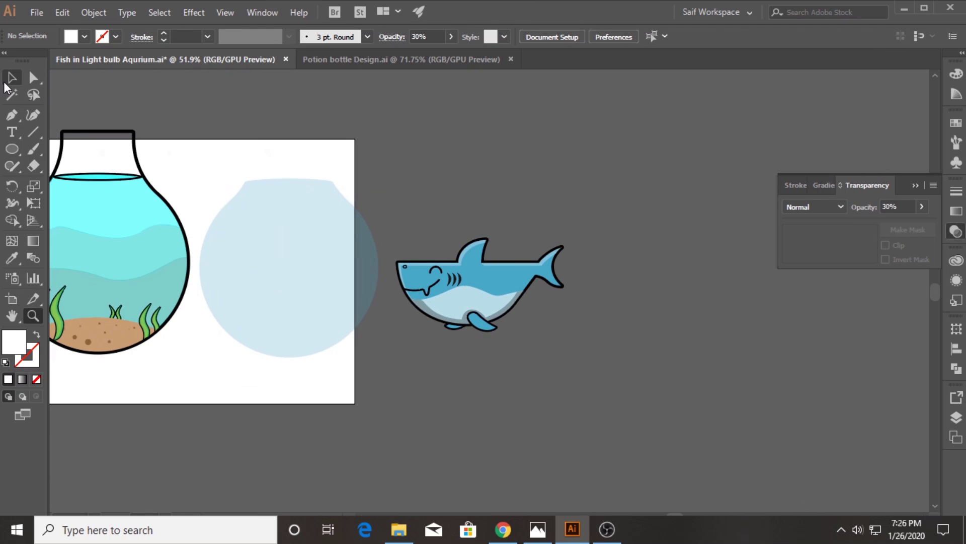
pyautogui.moveTo(408, 224); pyautogui.dragTo(581, 340)
pyautogui.moveTo(274, 268); pyautogui.dragTo(482, 276)
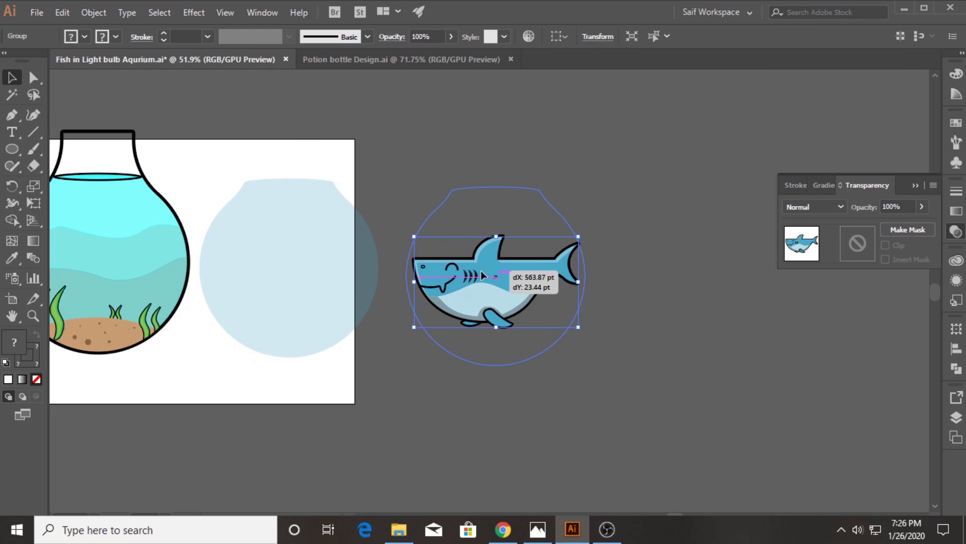
pyautogui.click(482, 143)
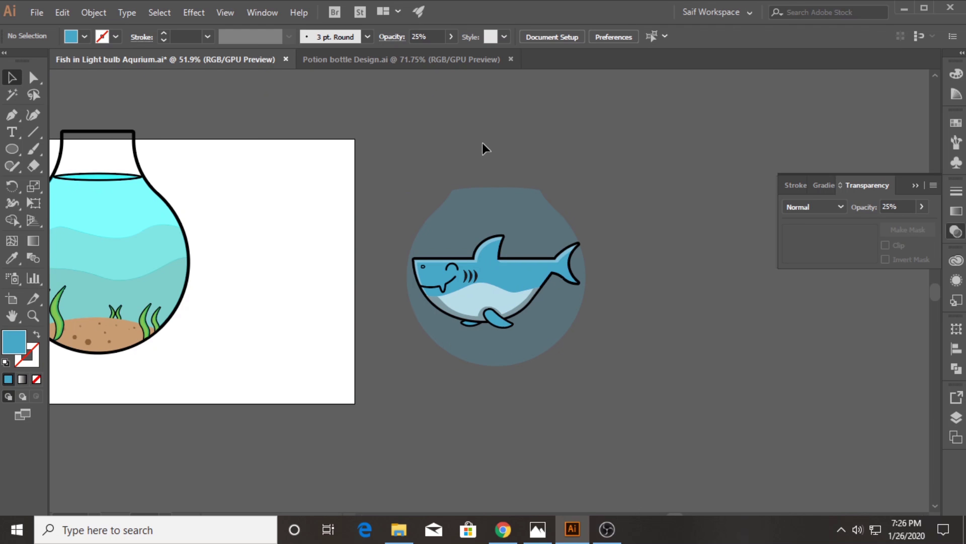
pyautogui.moveTo(598, 375); pyautogui.dragTo(395, 179)
# Zoom in on the shark and move the glass circle away to the right.
pyautogui.press('z')
pyautogui.moveTo(209, 399); pyautogui.dragTo(500, 304)
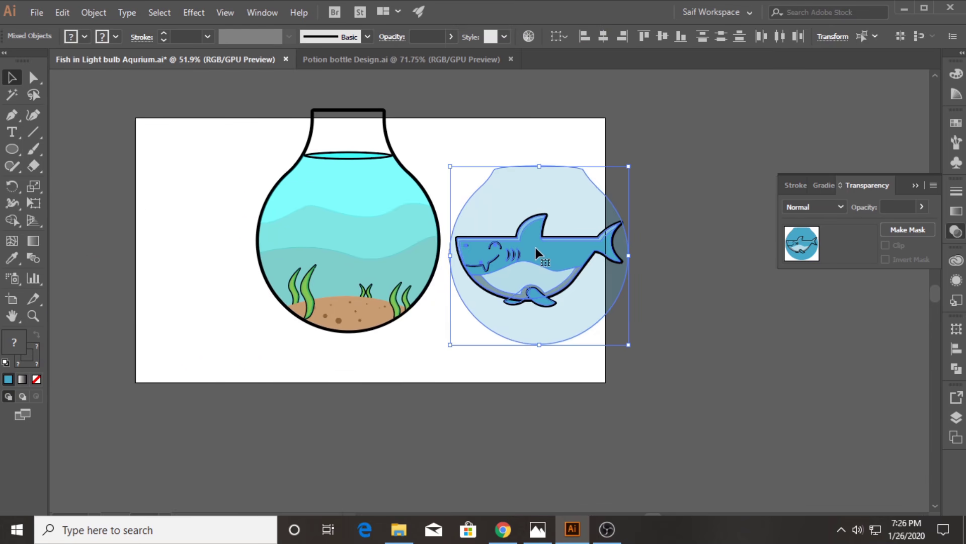
pyautogui.click(499, 304)
pyautogui.press('v')
pyautogui.click(304, 339)
pyautogui.moveTo(347, 362); pyautogui.dragTo(696, 370)
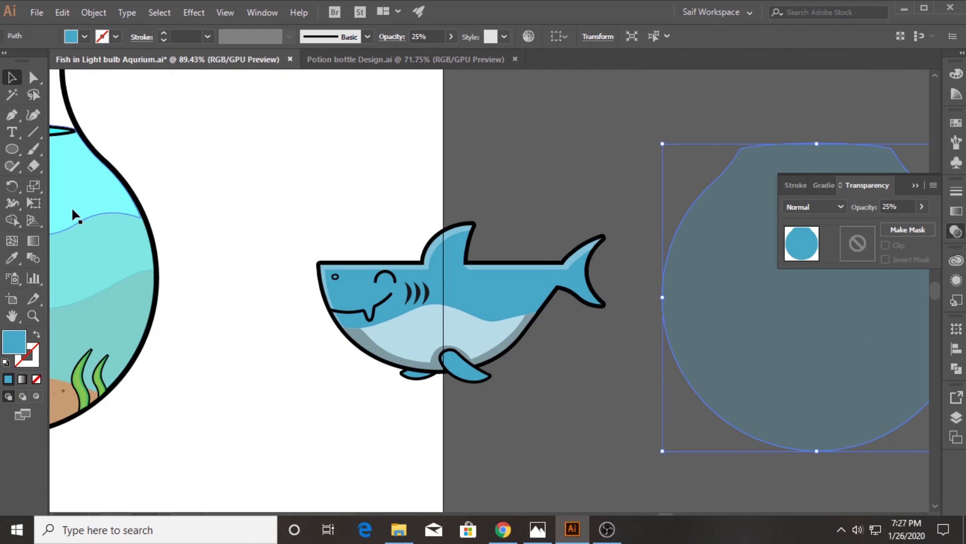
# Draw a tiny circle on the shark's blue side with the Ellipse tool.
pyautogui.press('l')
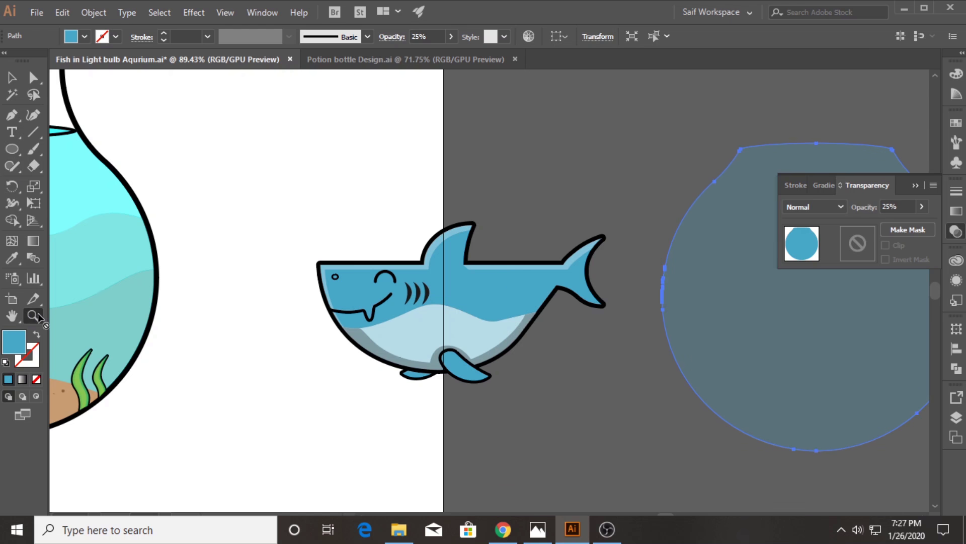
pyautogui.scroll(5, 486, 306)
pyautogui.moveTo(554, 308); pyautogui.dragTo(587, 337)
# Fill both small spots with darker teal hex 3a87a0.
pyautogui.click(10, 77)
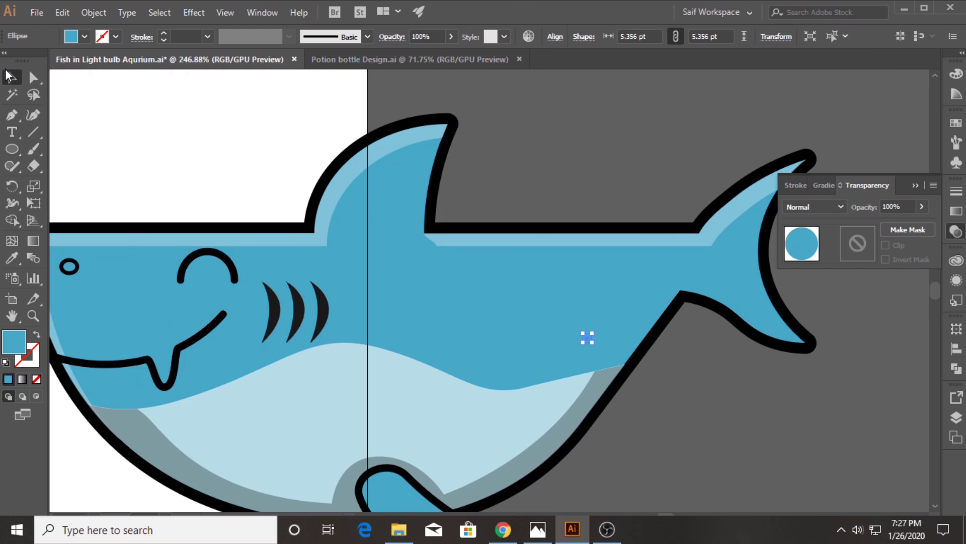
pyautogui.keyDown('shift'); pyautogui.click(566, 312); pyautogui.keyUp('shift')
pyautogui.doubleClick(24, 338)
pyautogui.write('3a87a0')
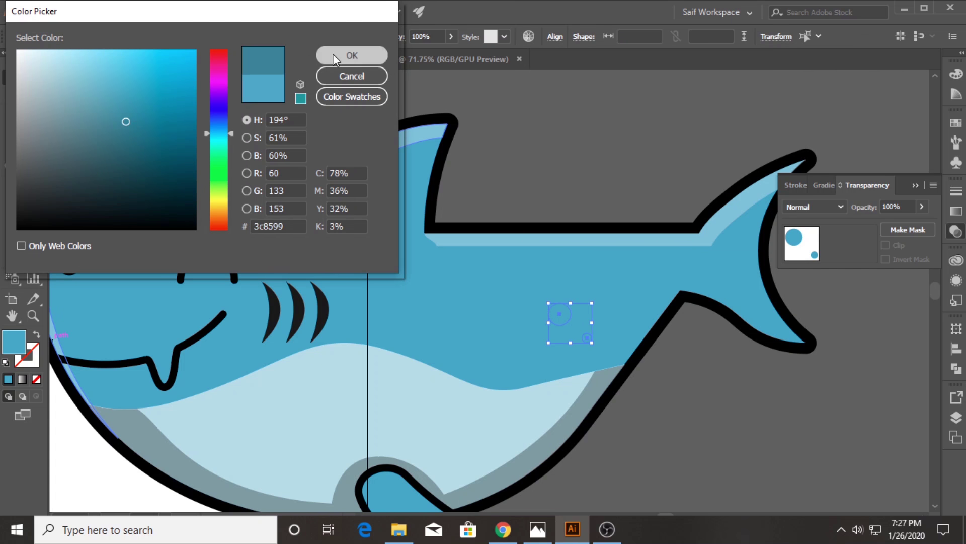
pyautogui.click(335, 54)
# Move the pale bulb shape behind the shark and clear the selection.
pyautogui.scroll(5, 571, 360)
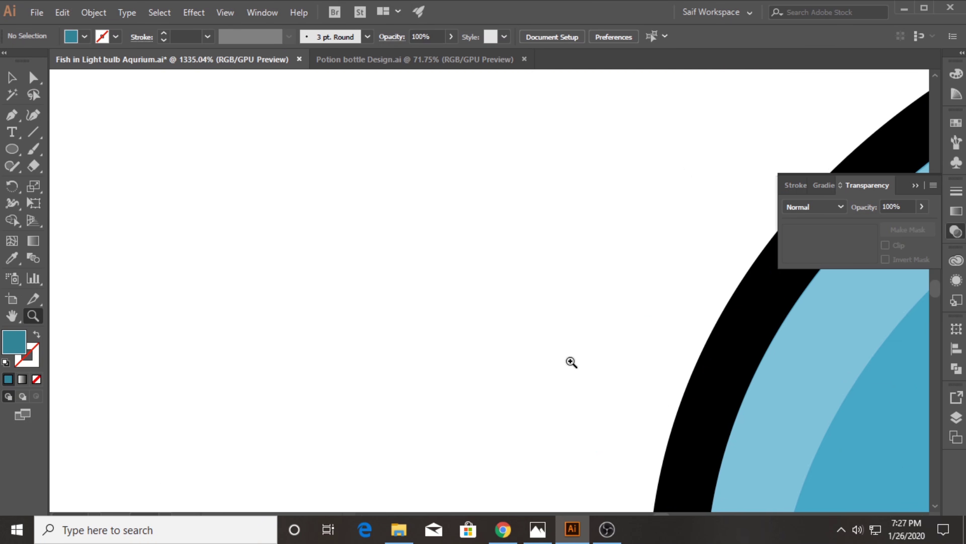
pyautogui.scroll(-10, 572, 359)
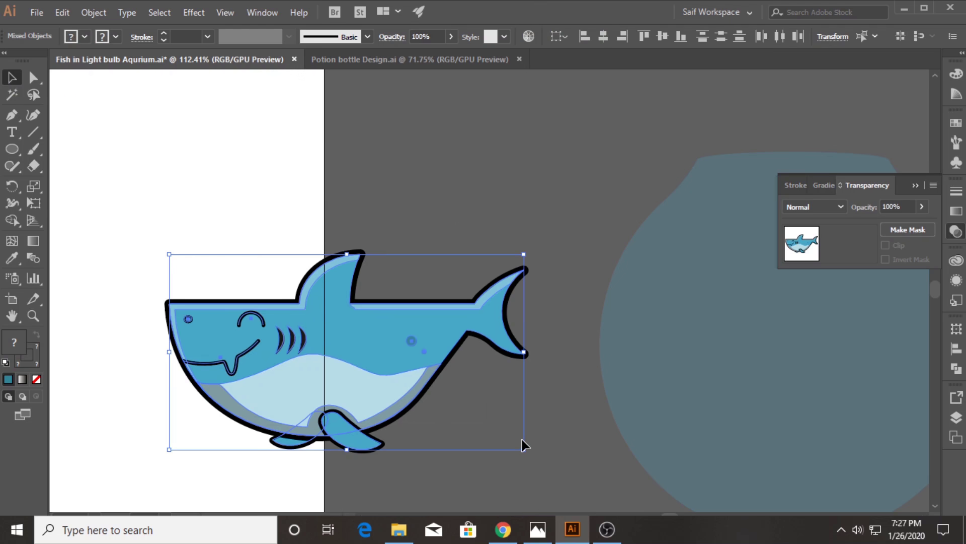
pyautogui.moveTo(775, 383); pyautogui.dragTo(322, 364)
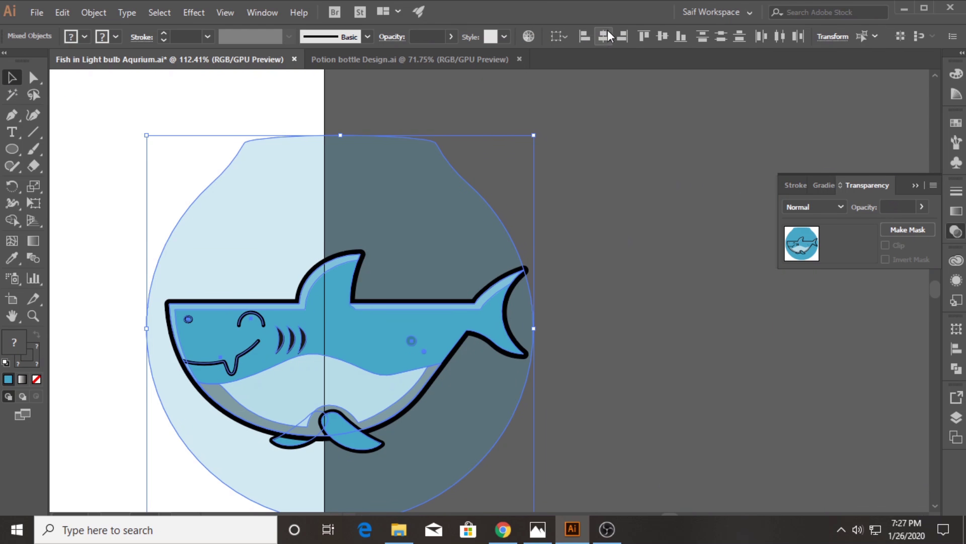
pyautogui.click(132, 198)
pyautogui.press('z')
pyautogui.scroll(-3, 294, 281)
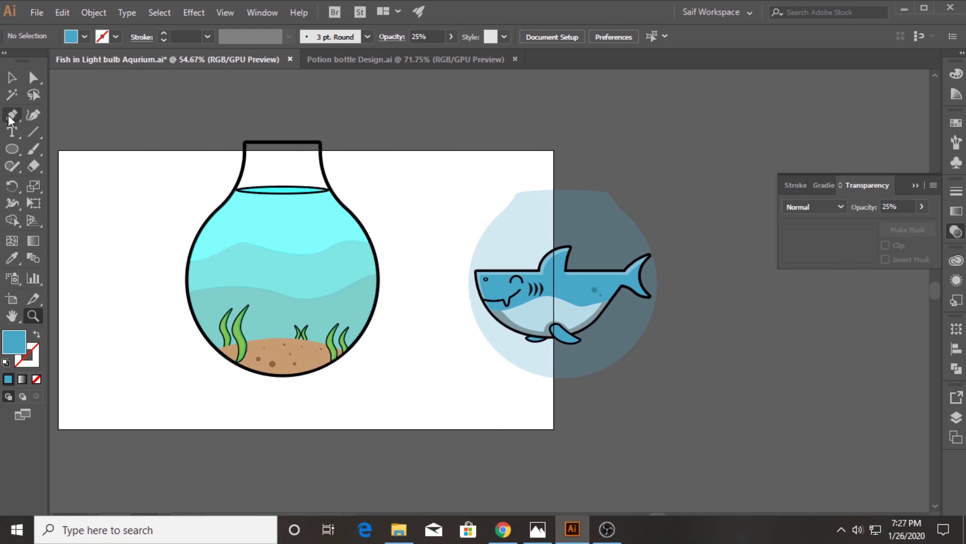
# Move the shark and bulb shape into the fish bowl.
pyautogui.moveTo(490, 242)
pyautogui.mouseDown()
pyautogui.moveTo(577, 326)
pyautogui.moveTo(309, 279)
pyautogui.mouseUp()
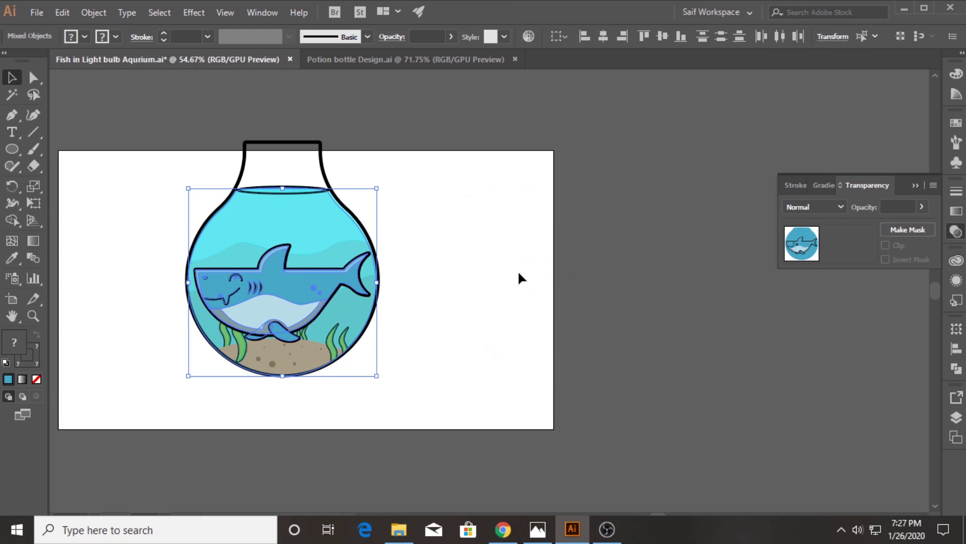
pyautogui.click(520, 267)
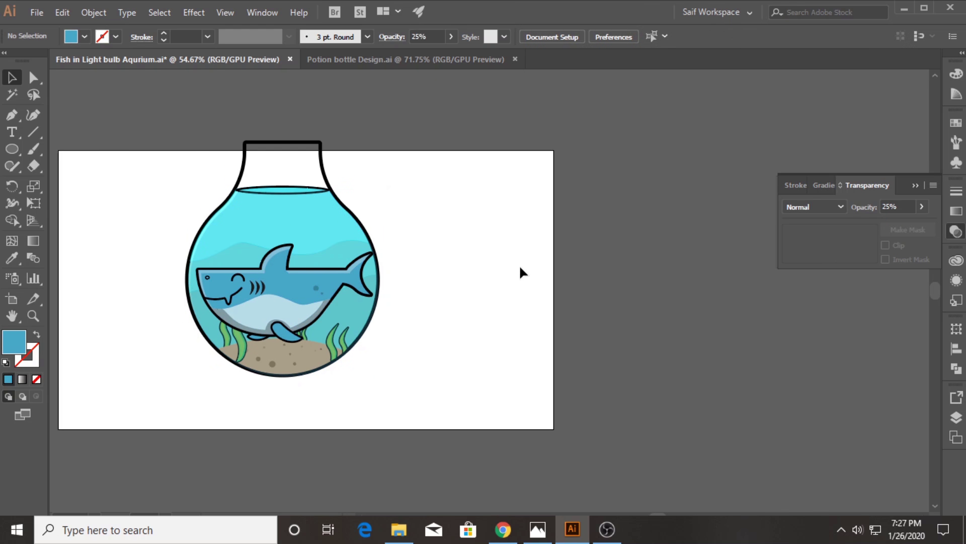
pyautogui.click(34, 316)
pyautogui.click(301, 333)
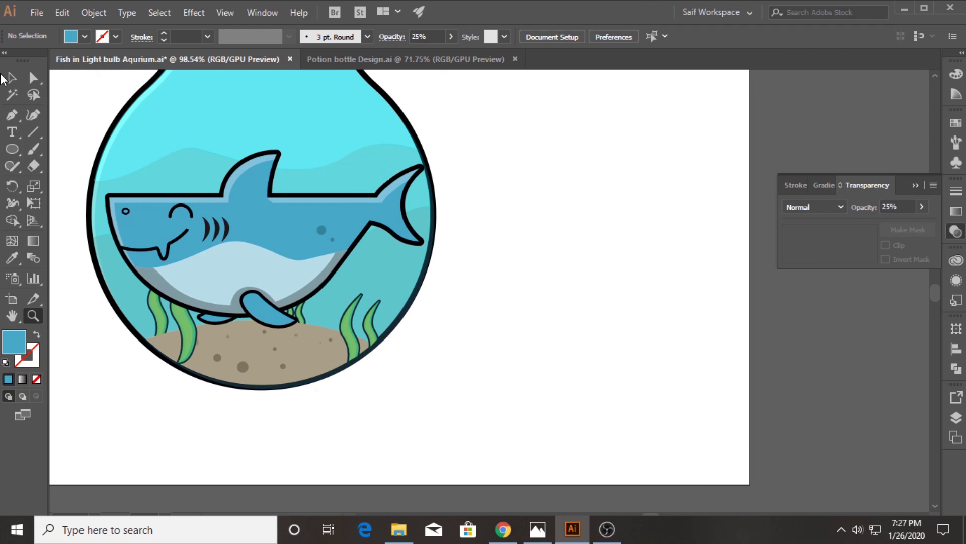
# Shrink the shark group to fit the bowl and nudge it up above the seaweed.
pyautogui.click(240, 267)
pyautogui.click(271, 92)
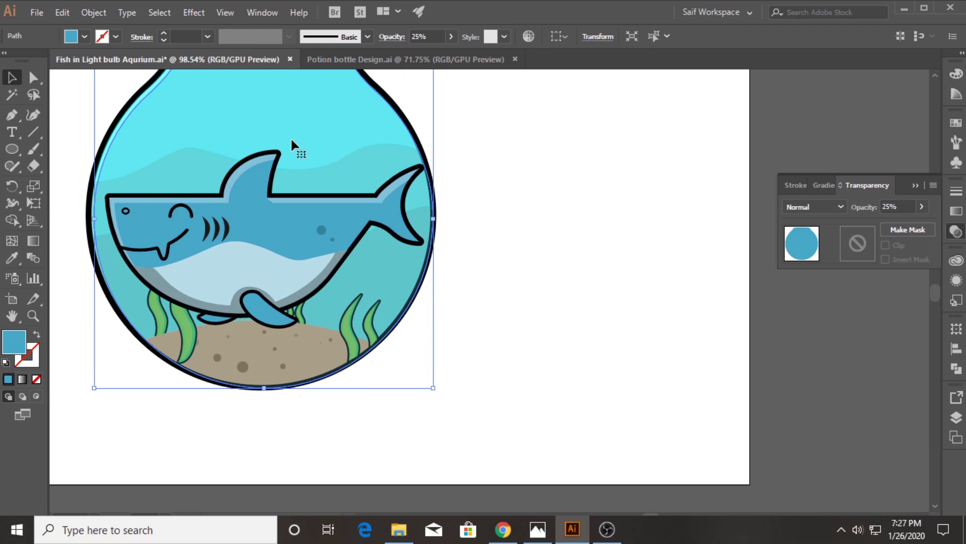
pyautogui.scroll(3, 297, 156)
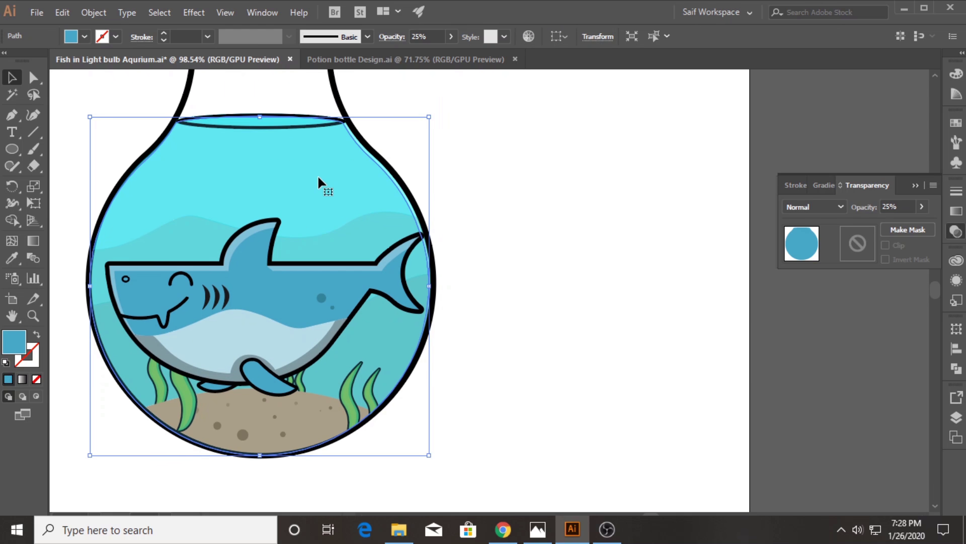
pyautogui.click(514, 150)
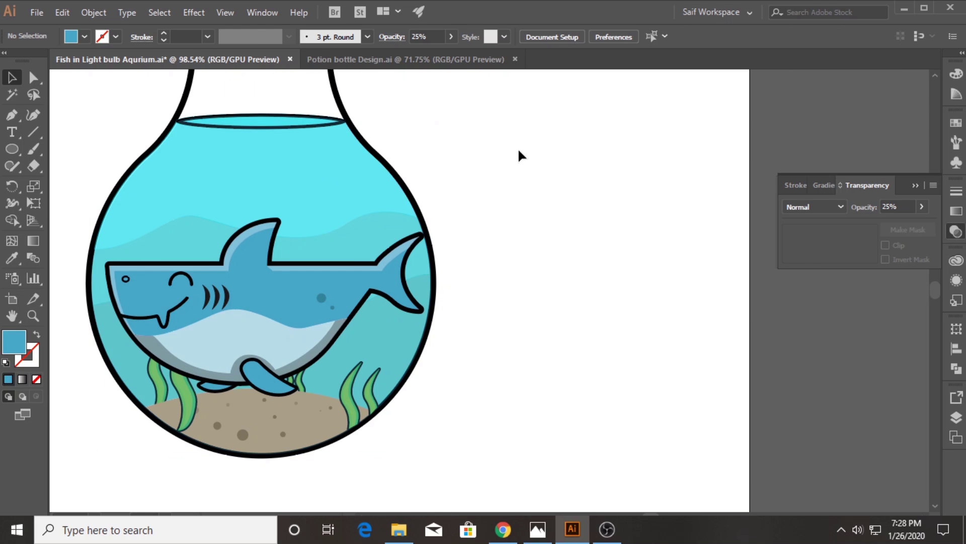
pyautogui.click(199, 297)
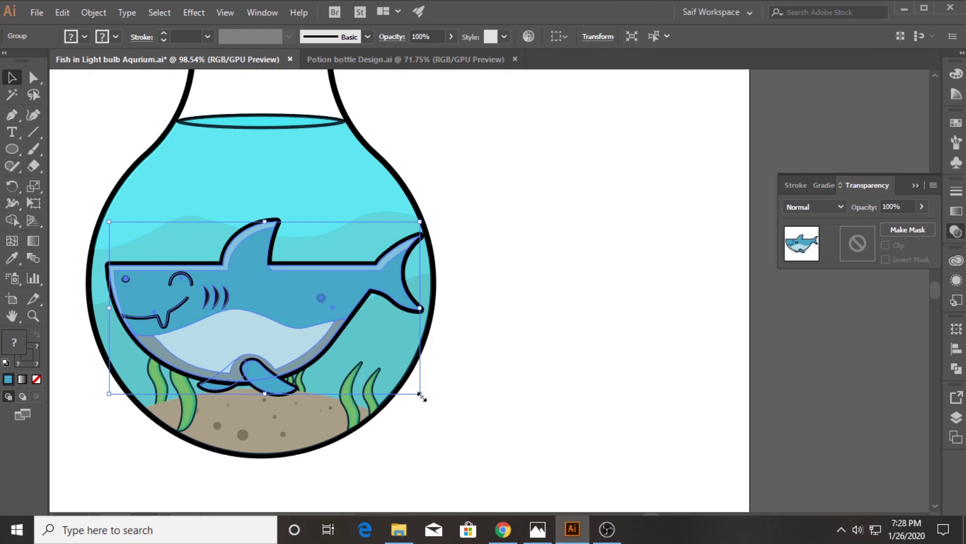
pyautogui.moveTo(421, 395); pyautogui.dragTo(352, 353)
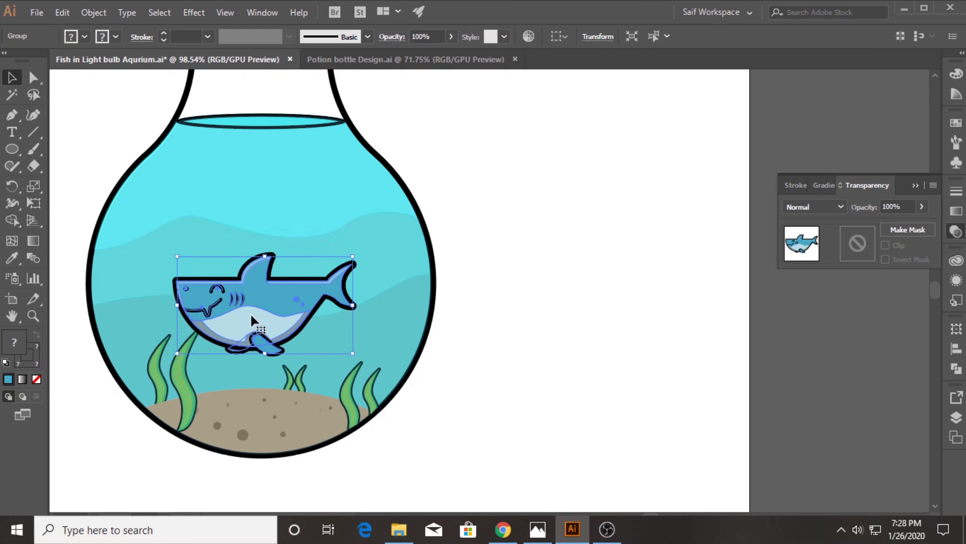
pyautogui.hotkey('shift', 'Up')
pyautogui.hotkey('shift', 'Up')
pyautogui.hotkey('shift', 'Up')
pyautogui.hotkey('shift', 'Up')
pyautogui.hotkey('shift', 'Up')
pyautogui.hotkey('shift', 'Up')
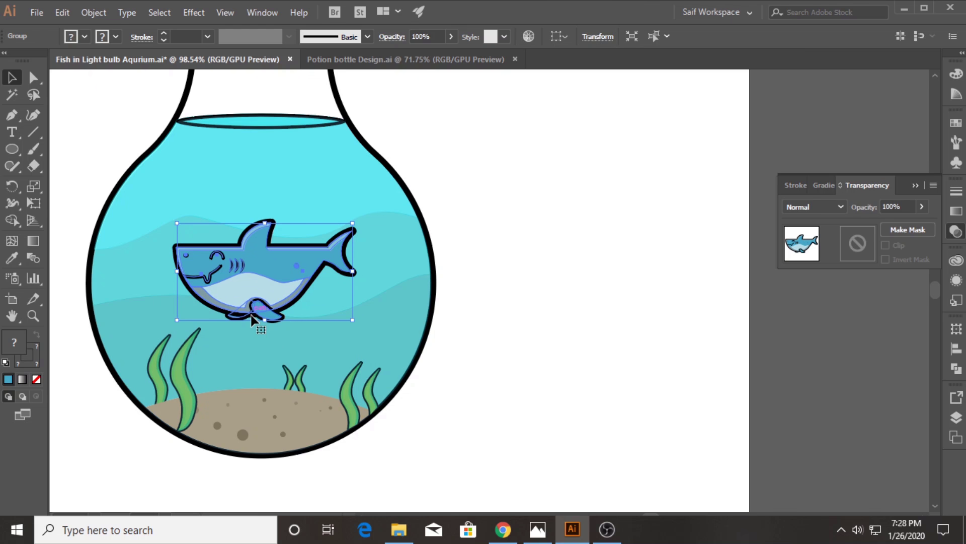
# Draw a small bubble circle above the shark and eyedrop the pale faint fill onto it.
pyautogui.press('l')
pyautogui.moveTo(310, 198); pyautogui.dragTo(330, 218)
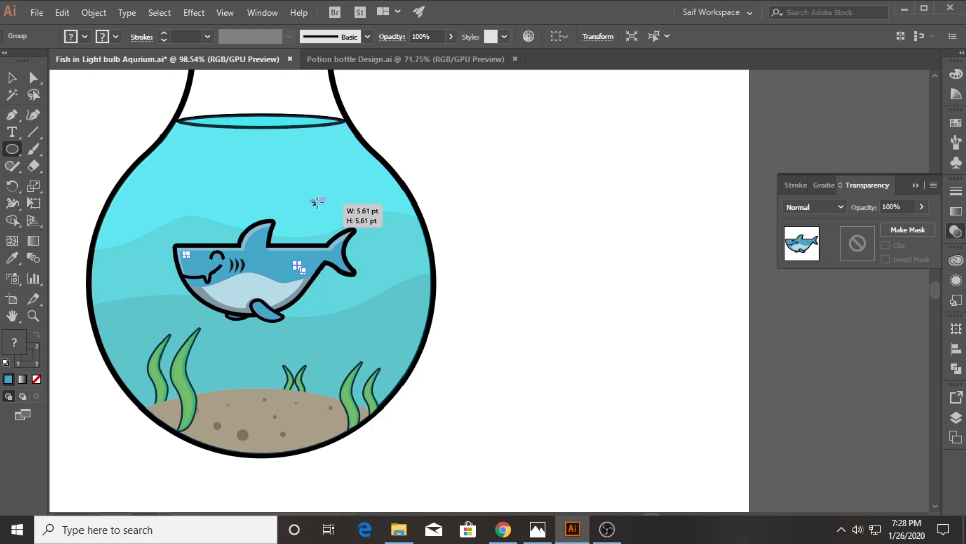
pyautogui.press('i')
pyautogui.click(383, 255)
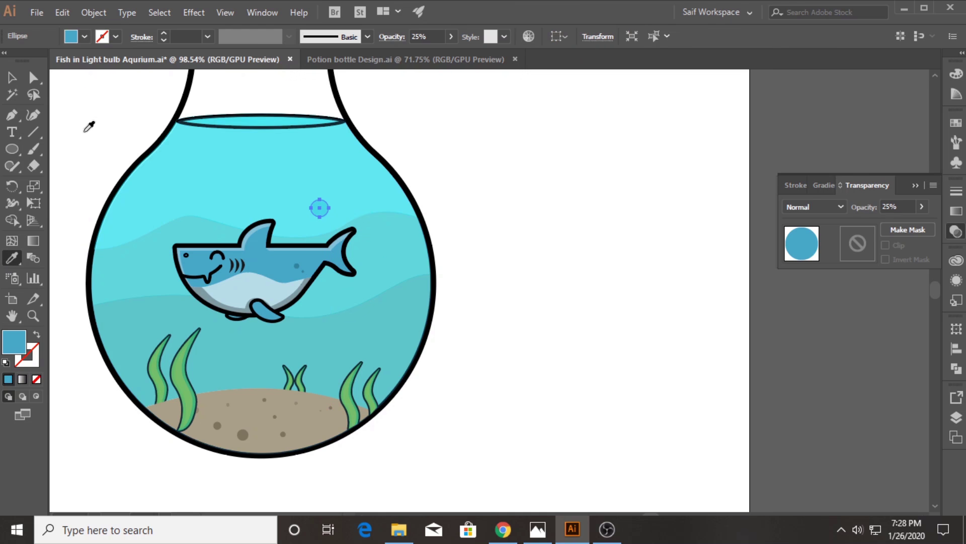
pyautogui.click(12, 77)
pyautogui.click(542, 174)
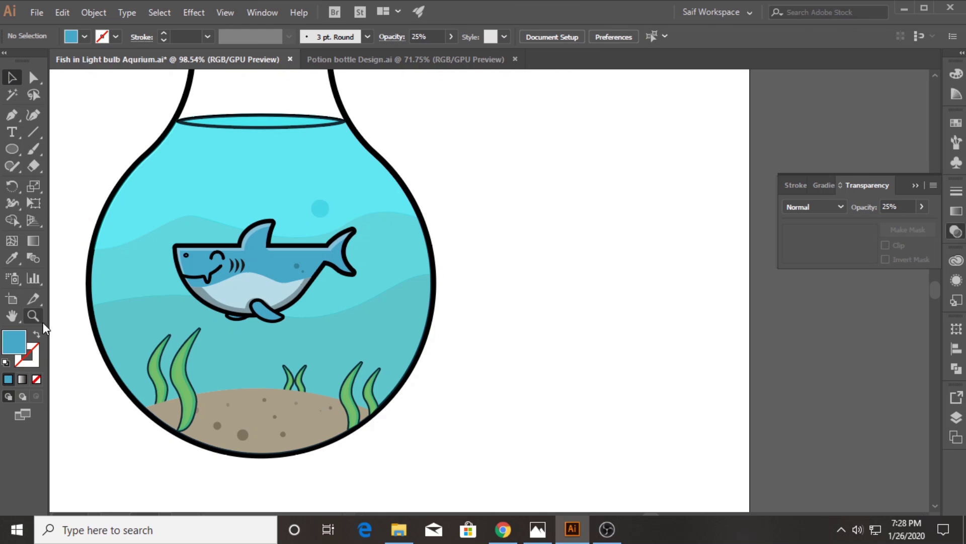
# Draw another small circle above the shark and add a -3 pt inset Offset Path copy.
pyautogui.click(309, 190)
pyautogui.moveTo(282, 167); pyautogui.dragTo(304, 188)
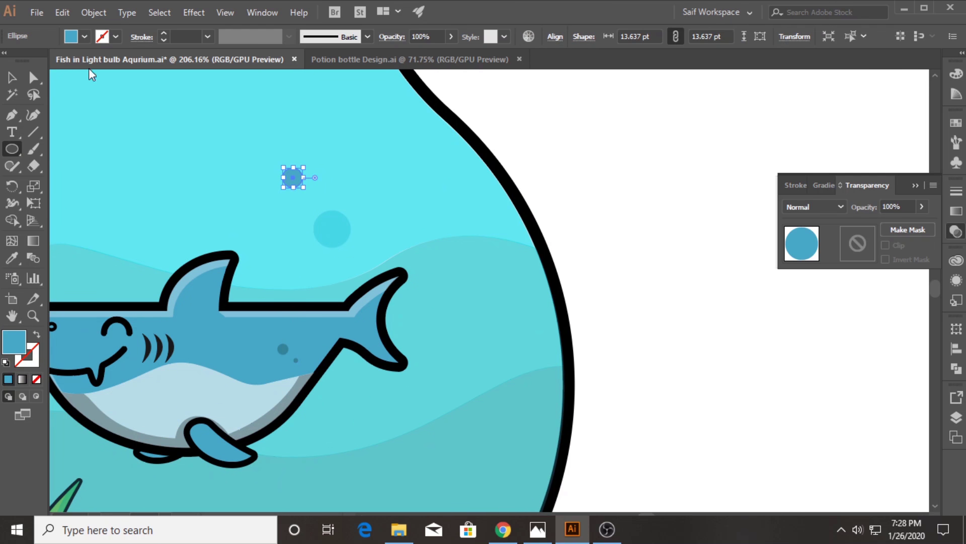
pyautogui.click(91, 12)
pyautogui.click(355, 363)
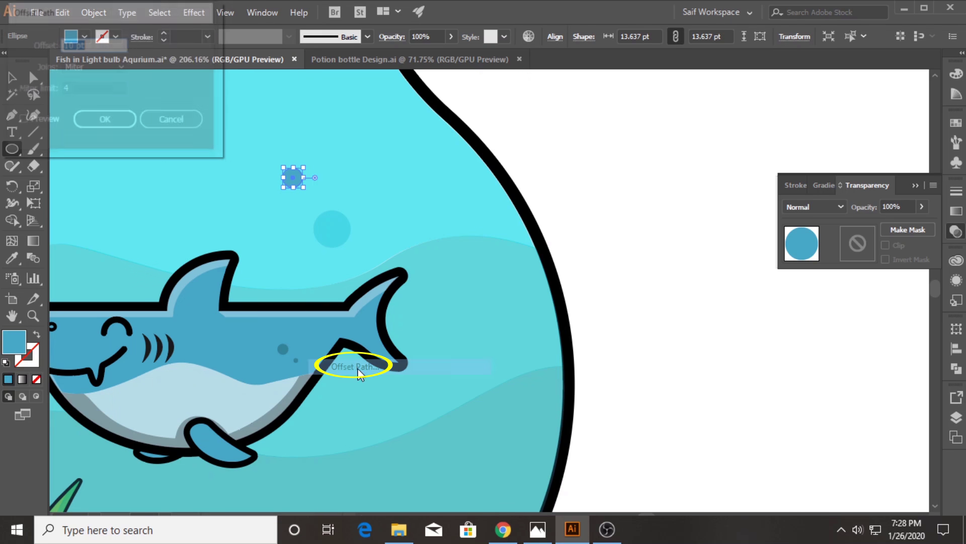
pyautogui.write('-5')
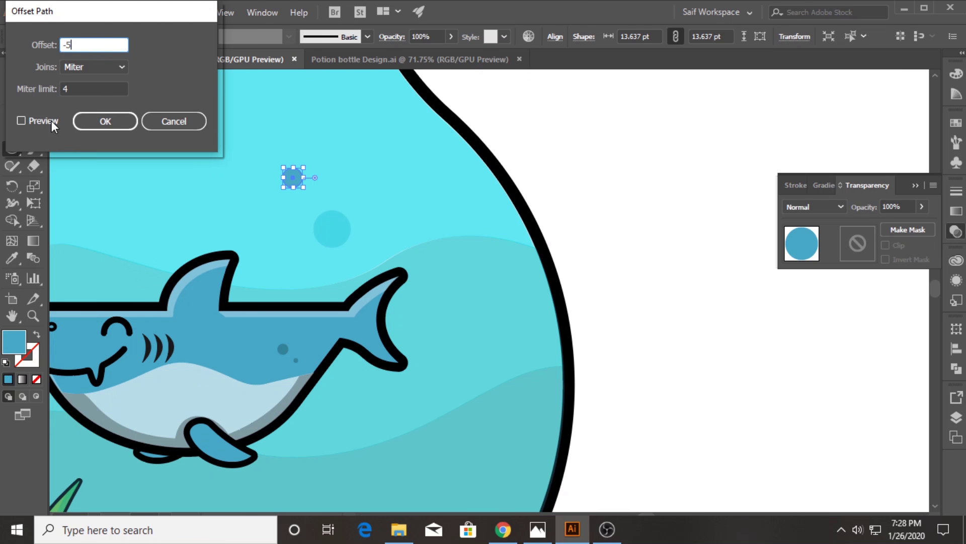
pyautogui.click(51, 120)
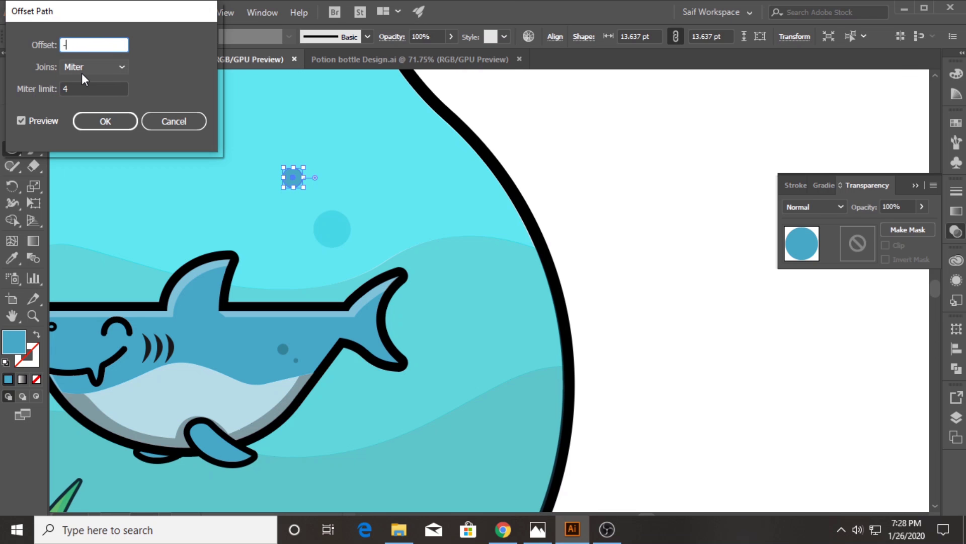
pyautogui.write('3')
pyautogui.click(107, 122)
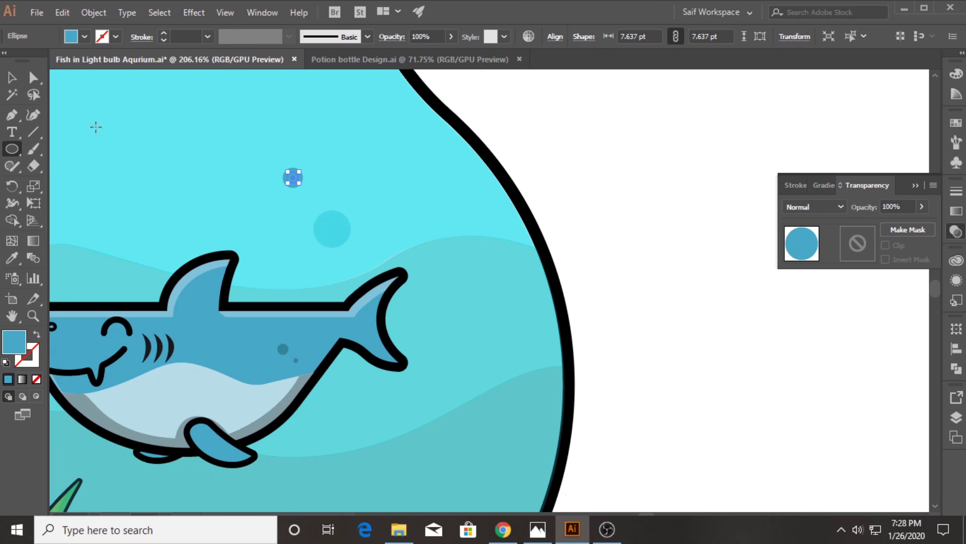
# Select both circles and Shape Builder away the inner circle to leave a ring bubble.
pyautogui.click(12, 77)
pyautogui.click(518, 136)
pyautogui.click(295, 177)
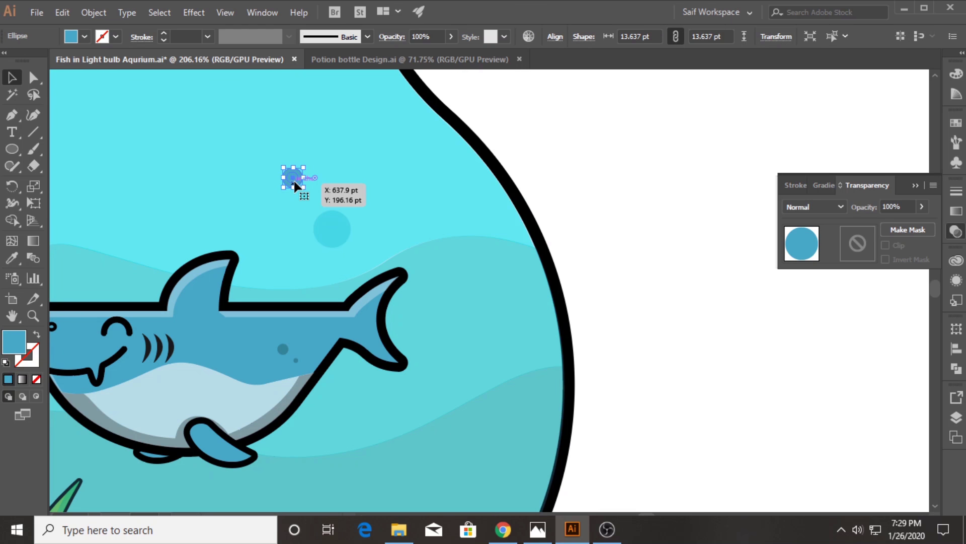
pyautogui.click(528, 136)
pyautogui.click(292, 180)
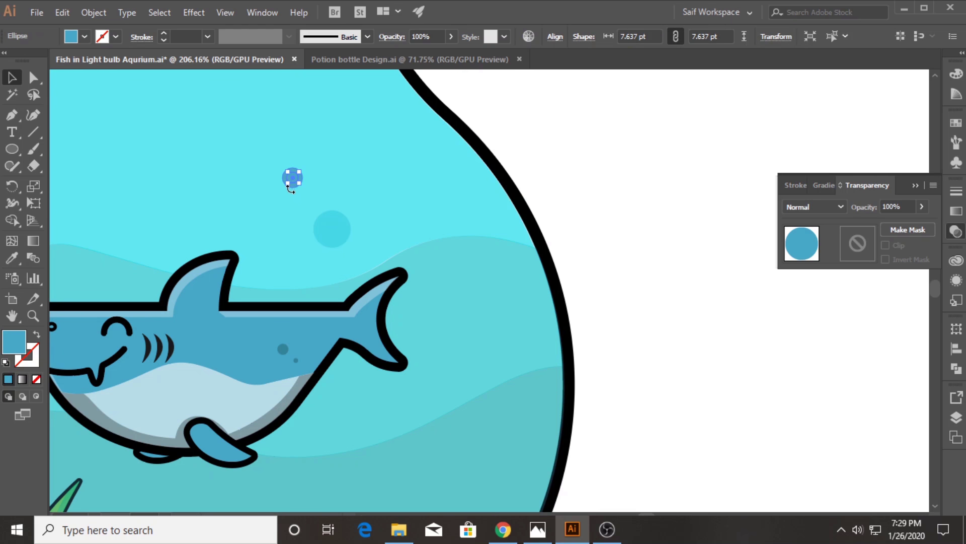
pyautogui.moveTo(292, 174); pyautogui.dragTo(487, 157)
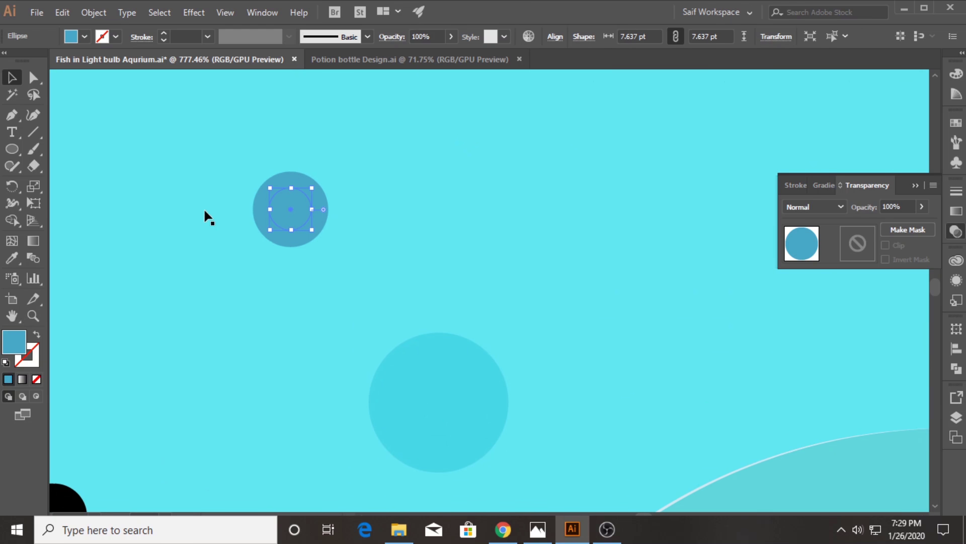
pyautogui.keyDown('shift'); pyautogui.click(288, 242); pyautogui.keyUp('shift')
pyautogui.click(12, 220)
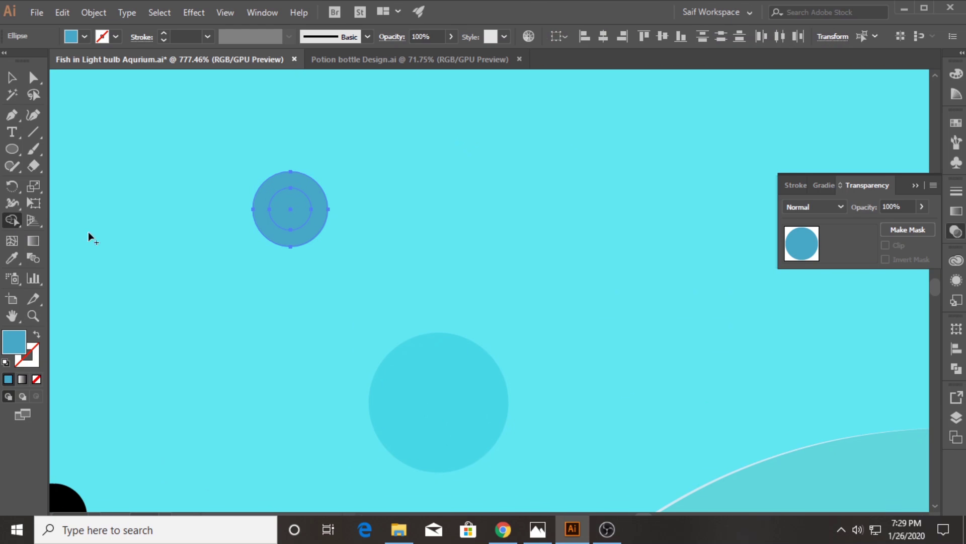
pyautogui.keyDown('alt'); pyautogui.click(295, 216); pyautogui.keyUp('alt')
pyautogui.press('z')
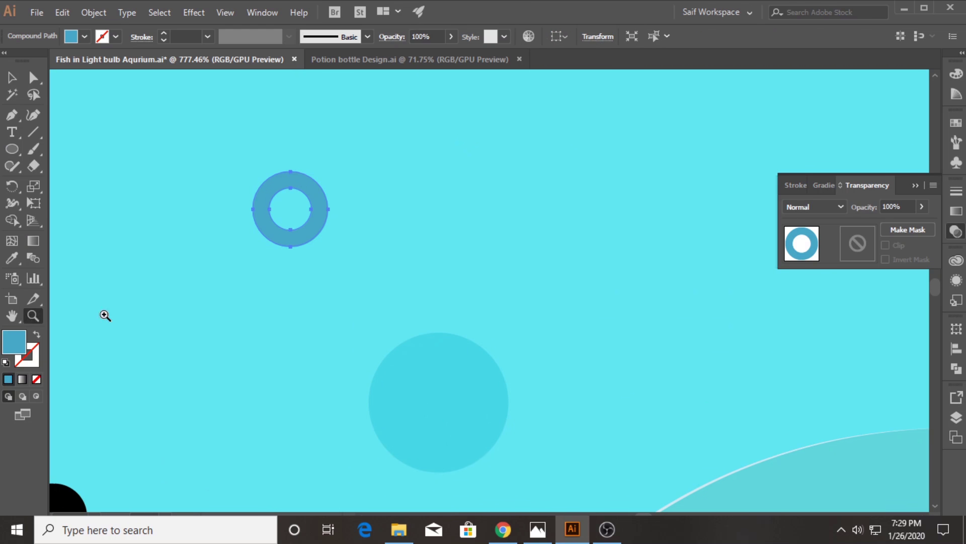
pyautogui.hotkey('ctrl', '0')
# Draw small bubble circles with the Ellipse tool above the shark's head.
pyautogui.scroll(3, 216, 274)
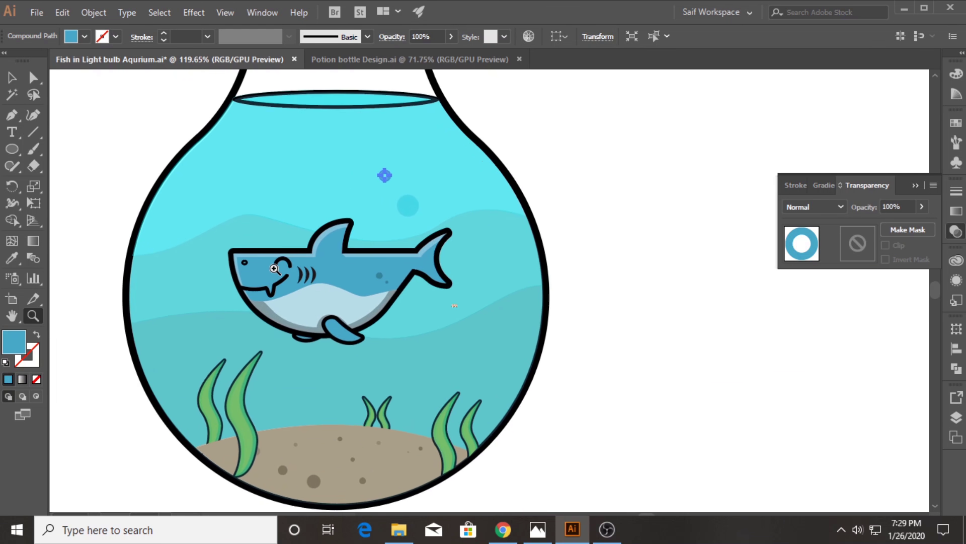
pyautogui.click(14, 151)
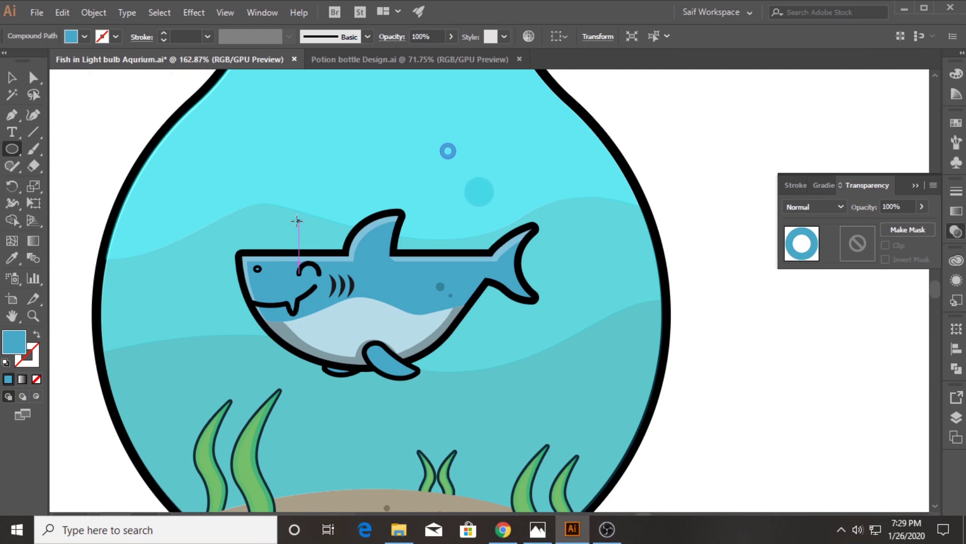
pyautogui.moveTo(261, 229)
pyautogui.mouseDown()
pyautogui.moveTo(268, 236)
pyautogui.moveTo(262, 164)
pyautogui.mouseUp()
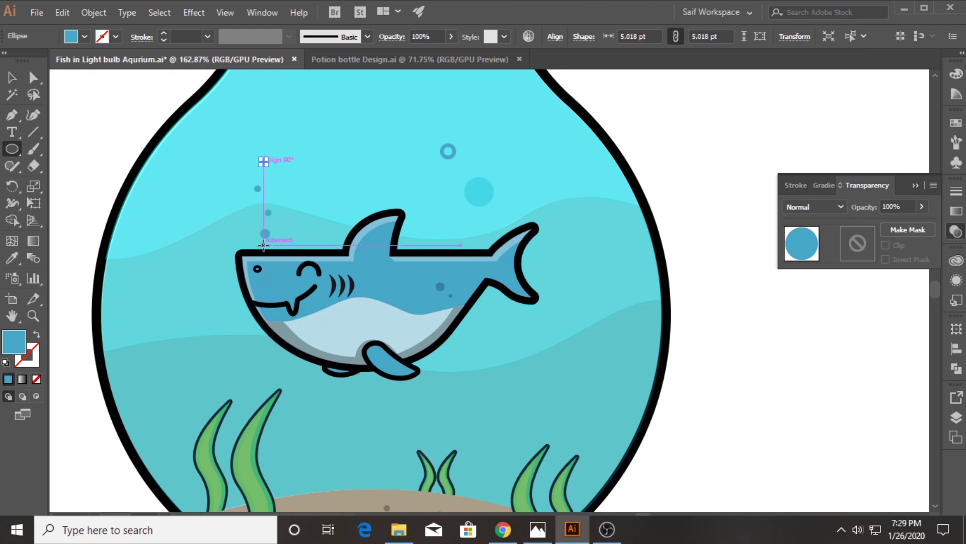
pyautogui.moveTo(259, 216); pyautogui.dragTo(264, 222)
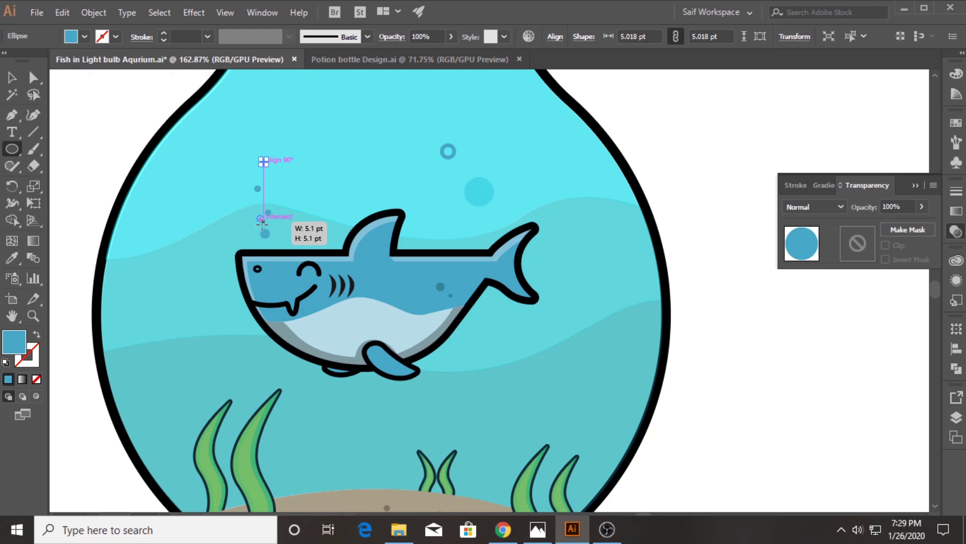
pyautogui.press('z')
pyautogui.click(300, 240)
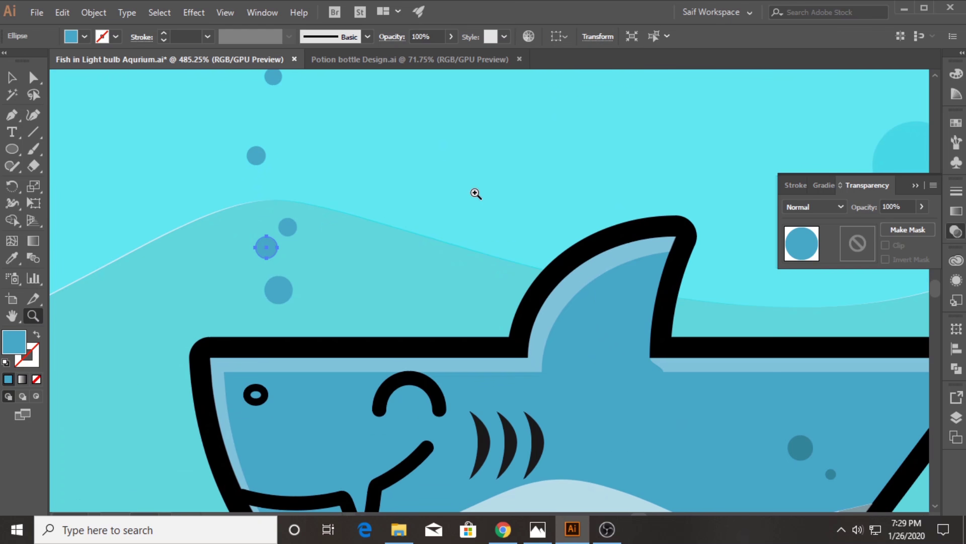
# Select all the new bubbles and give them a white fill.
pyautogui.press('v')
pyautogui.keyDown('shift'); pyautogui.click(278, 341); pyautogui.keyUp('shift')
pyautogui.keyDown('shift'); pyautogui.click(287, 276); pyautogui.keyUp('shift')
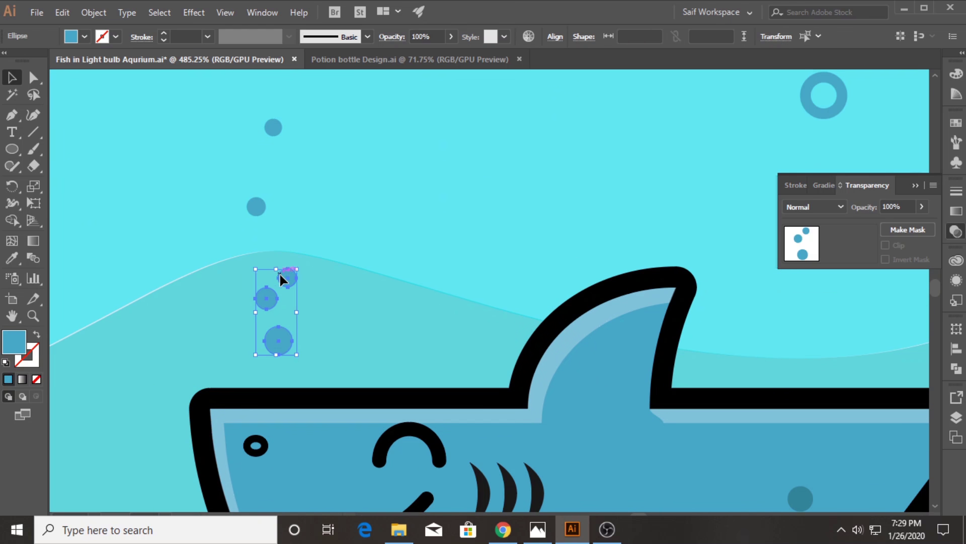
pyautogui.keyDown('shift'); pyautogui.click(256, 206); pyautogui.keyUp('shift')
pyautogui.keyDown('shift'); pyautogui.click(273, 127); pyautogui.keyUp('shift')
pyautogui.click(84, 36)
pyautogui.click(29, 60)
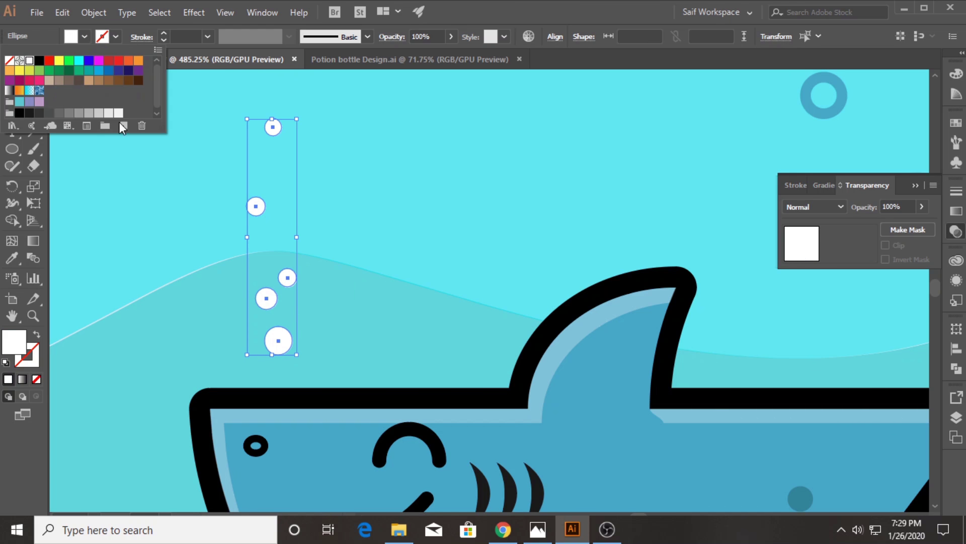
pyautogui.click(11, 258)
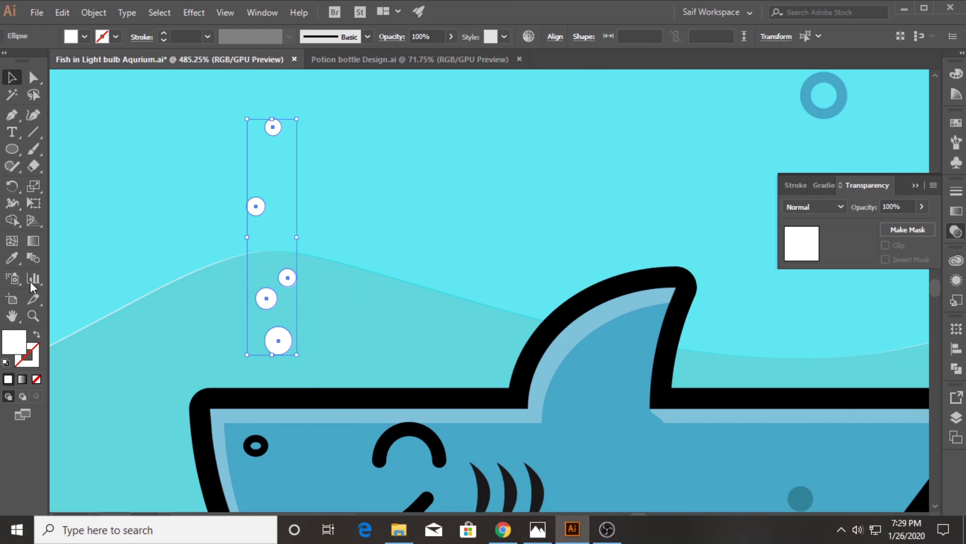
# Set the bubbles to 50% opacity, deselect, and zoom out to the whole bulb.
pyautogui.click(418, 308)
pyautogui.write('30')
pyautogui.press('v')
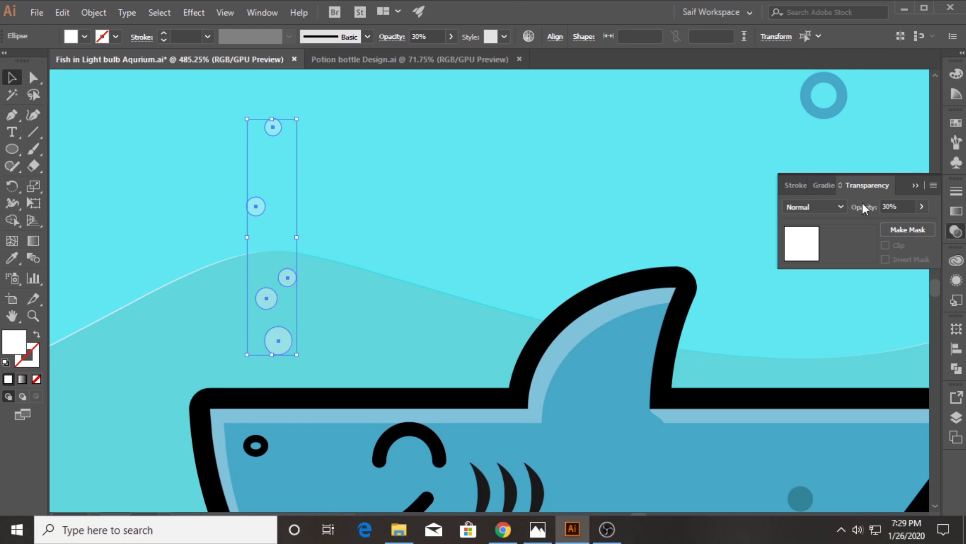
pyautogui.click(902, 207)
pyautogui.write('50')
pyautogui.press('Return')
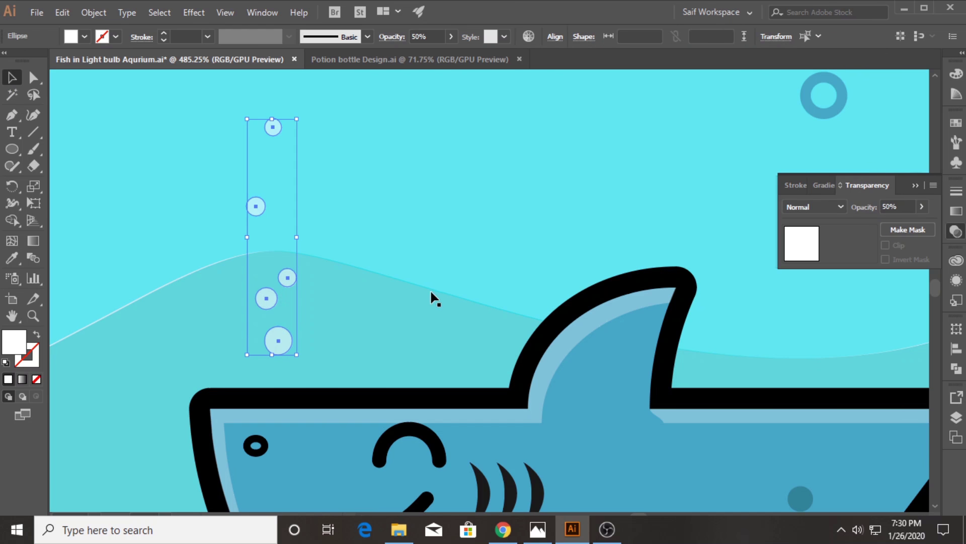
pyautogui.click(152, 375)
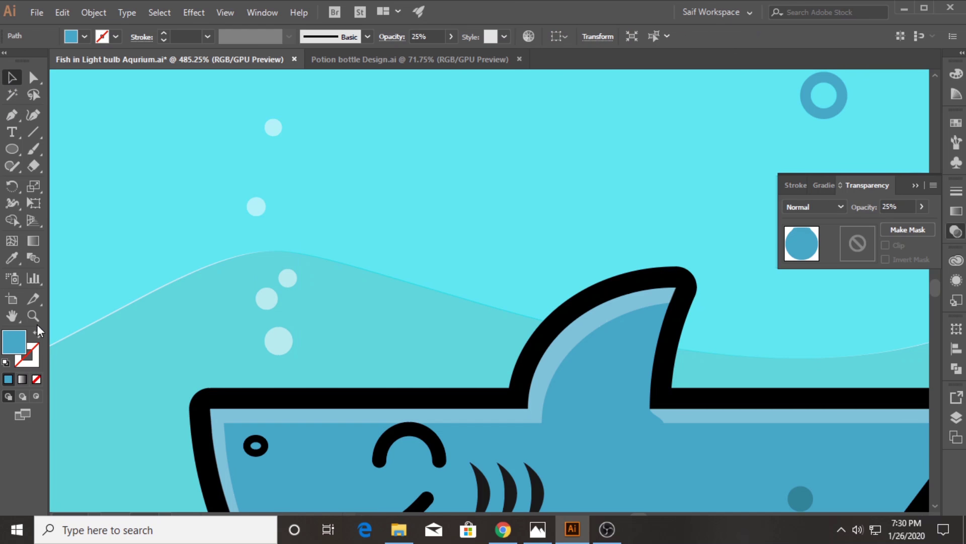
pyautogui.press('z')
pyautogui.scroll(-5, 70, 295)
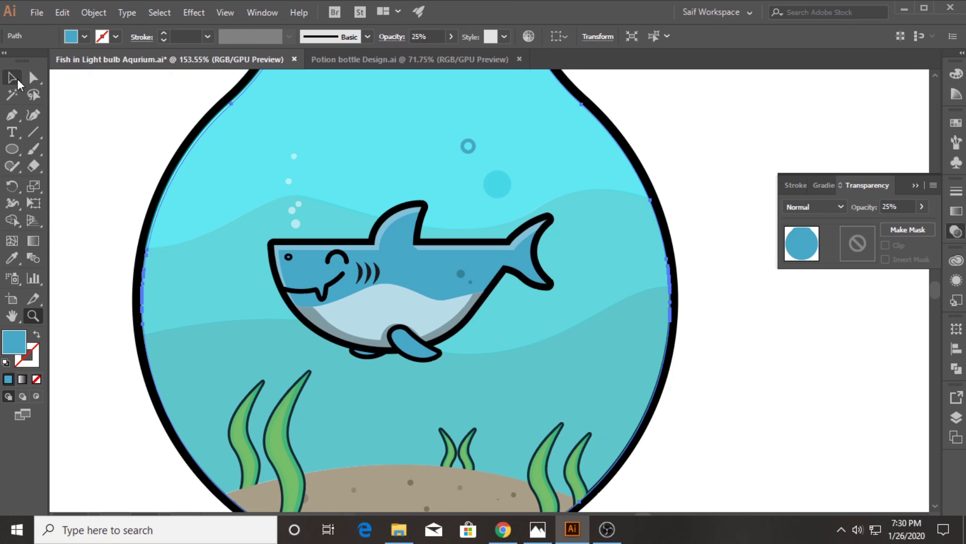
pyautogui.hotkey('ctrl', 'shift', 'a')
pyautogui.scroll(-2, 103, 272)
pyautogui.scroll(-3, 259, 259)
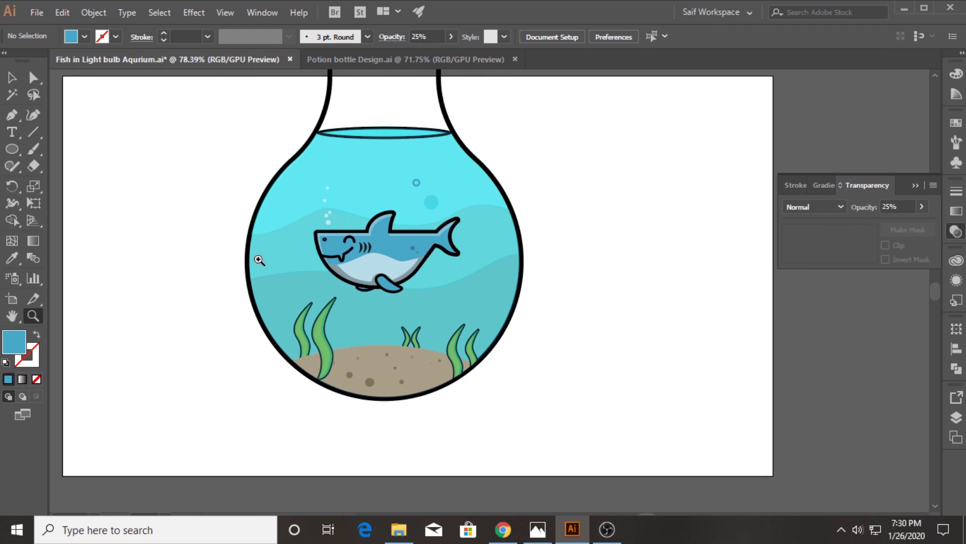
# Place a copy of the water shape beside the bulb plus an up-left offset duplicate.
pyautogui.press('v')
pyautogui.moveTo(273, 216); pyautogui.dragTo(607, 237)
pyautogui.click(915, 185)
pyautogui.hscroll(2, 468, 191)
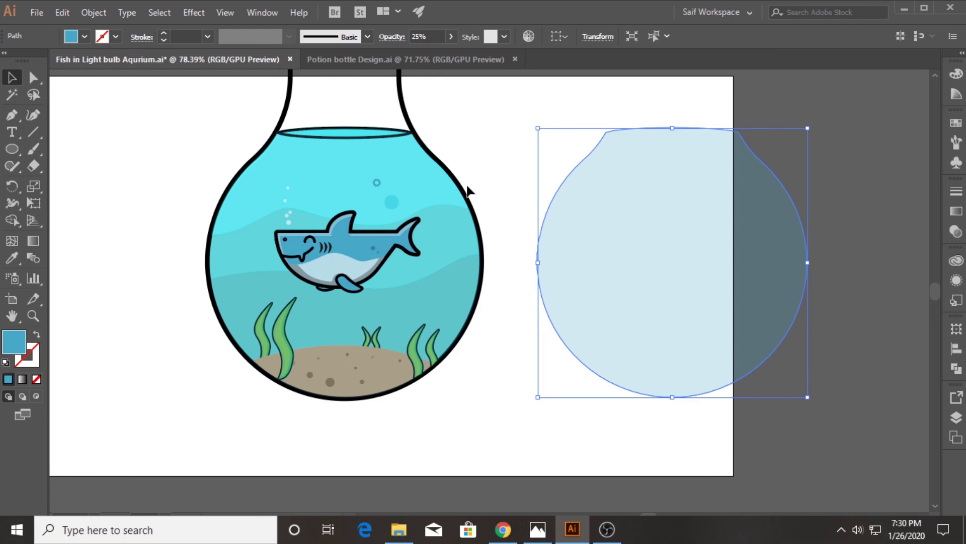
pyautogui.moveTo(681, 258); pyautogui.dragTo(678, 242)
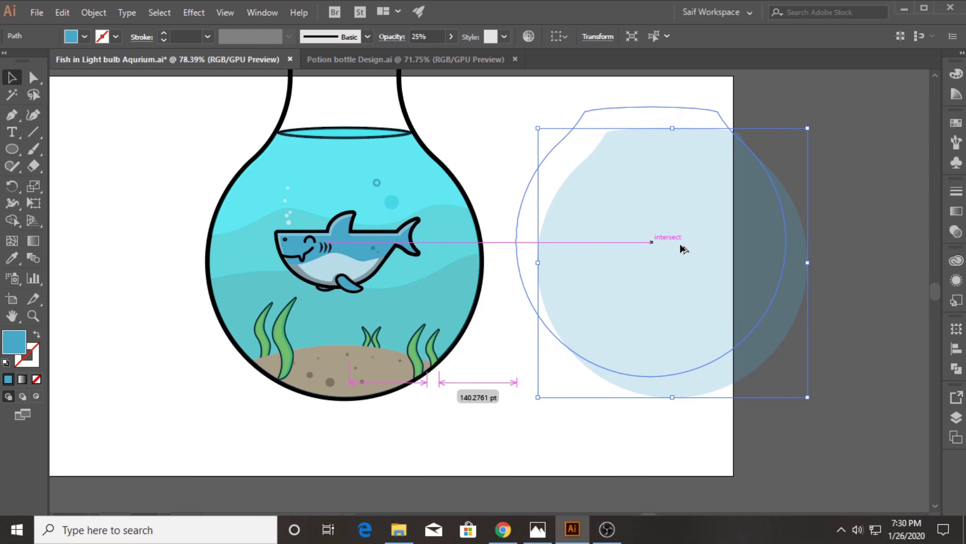
# Shape Builder the two bowl shapes into a right-side crescent and reshape its upper tip.
pyautogui.keyDown('shift'); pyautogui.click(795, 262); pyautogui.keyUp('shift')
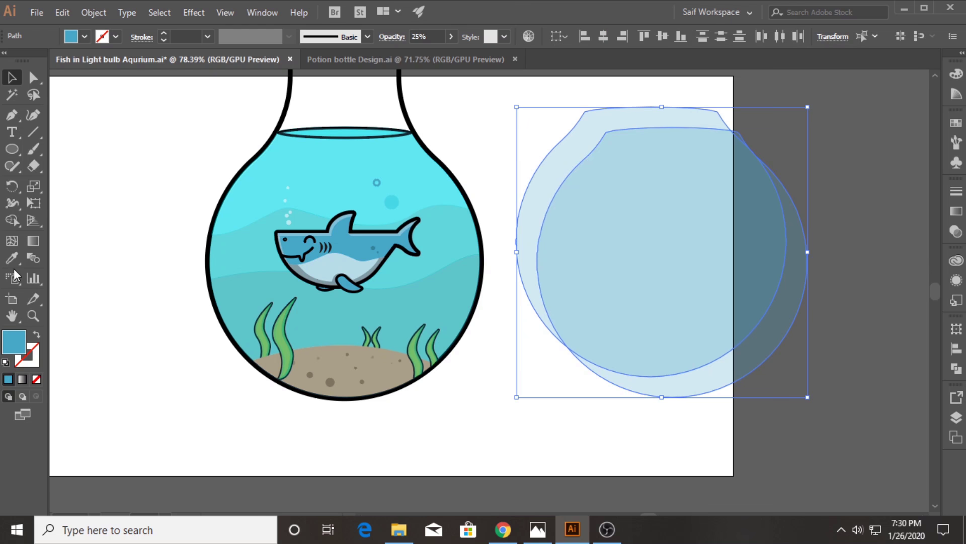
pyautogui.click(12, 220)
pyautogui.keyDown('alt'); pyautogui.click(696, 216); pyautogui.keyUp('alt')
pyautogui.hotkey('ctrl', 'z')
pyautogui.moveTo(537, 133); pyautogui.dragTo(636, 181)
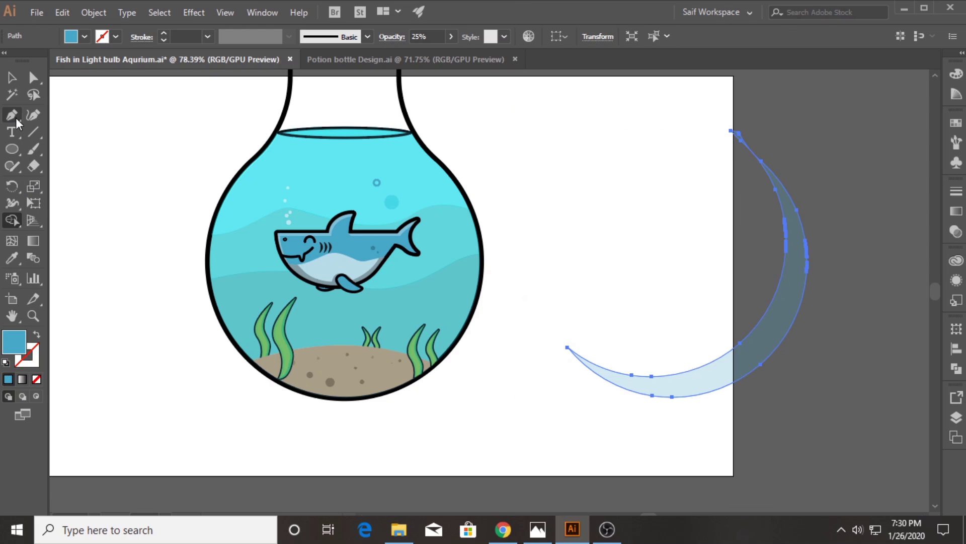
pyautogui.click(741, 146)
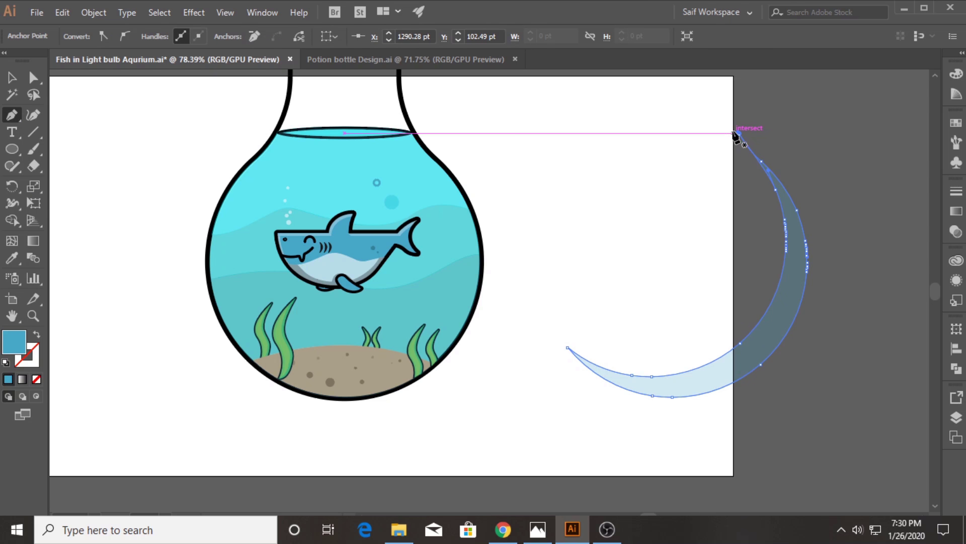
pyautogui.keyDown('ctrl'); pyautogui.click(743, 142); pyautogui.keyUp('ctrl')
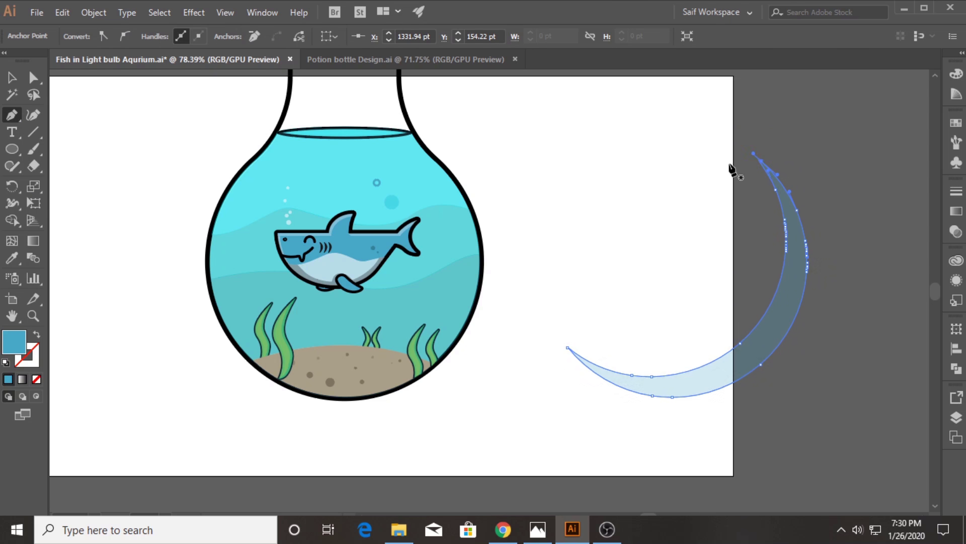
# Fill the crescent with black.
pyautogui.press('v')
pyautogui.click(751, 277)
pyautogui.click(794, 274)
pyautogui.click(84, 37)
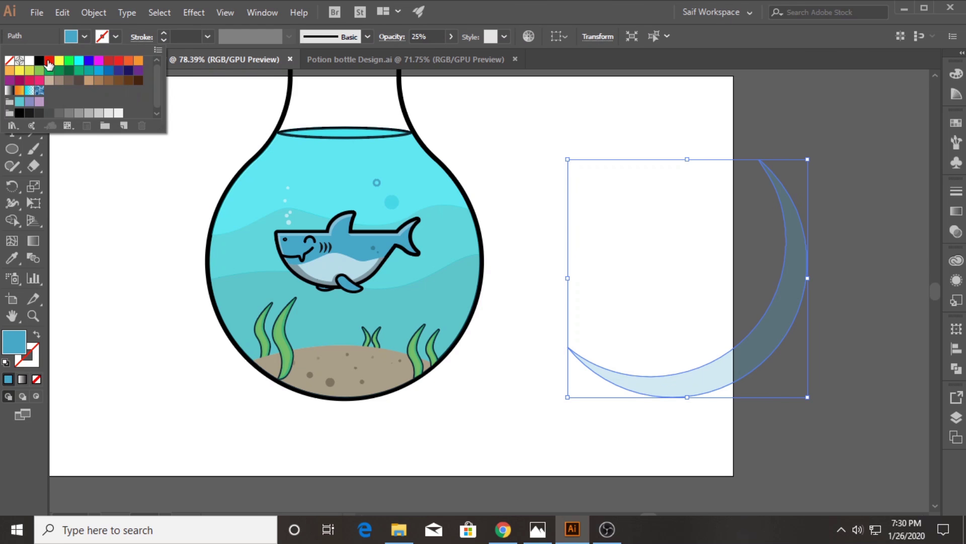
pyautogui.click(19, 114)
pyautogui.click(475, 119)
# Move the crescent onto the bowl's inner right edge at 15% opacity.
pyautogui.moveTo(804, 282); pyautogui.dragTo(479, 281)
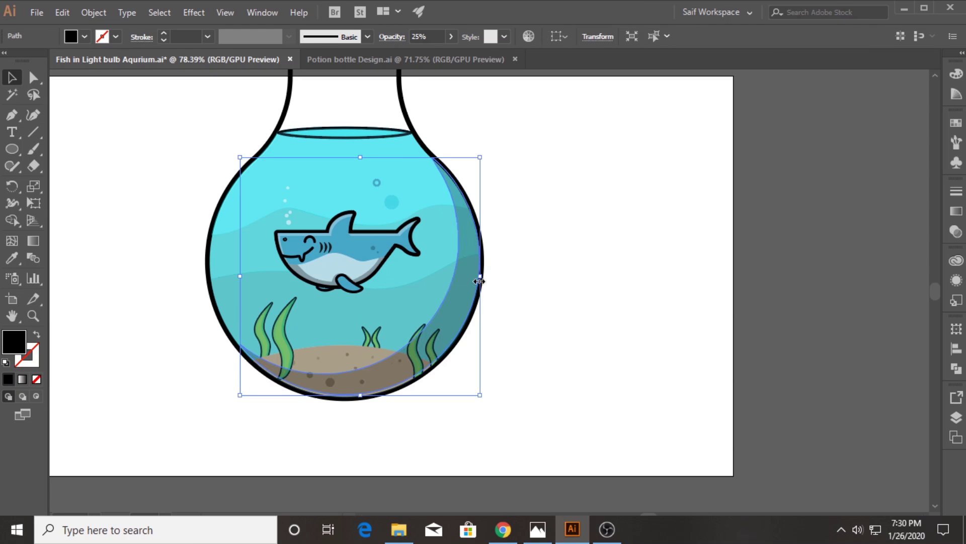
pyautogui.click(600, 270)
pyautogui.click(463, 297)
pyautogui.click(956, 231)
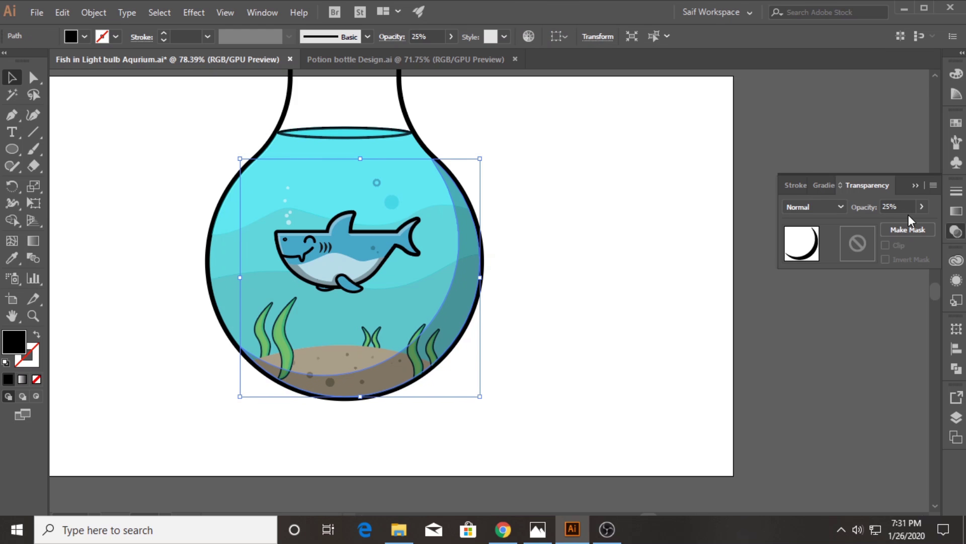
pyautogui.click(893, 207)
pyautogui.write('15')
pyautogui.click(587, 245)
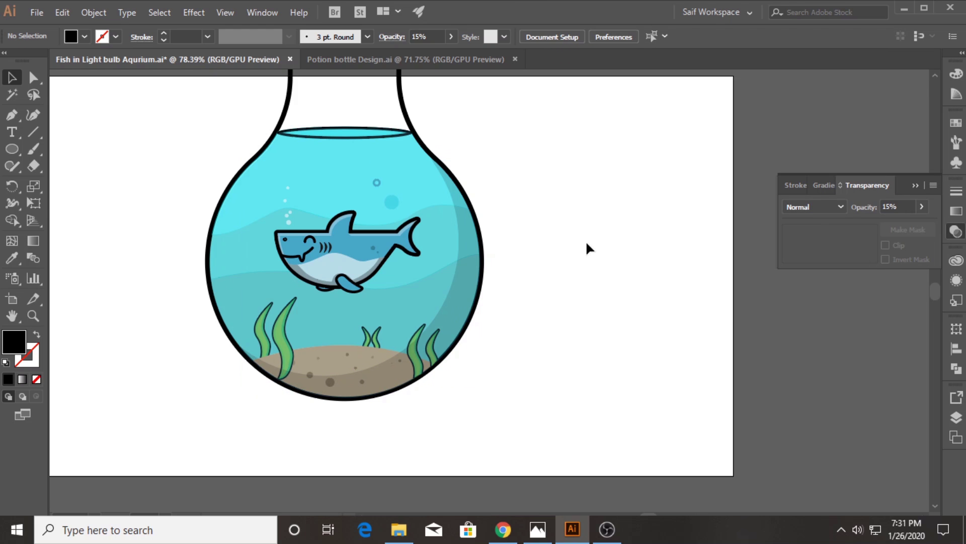
# Zoom in around the shark and draw a small bubble circle below it.
pyautogui.press('z')
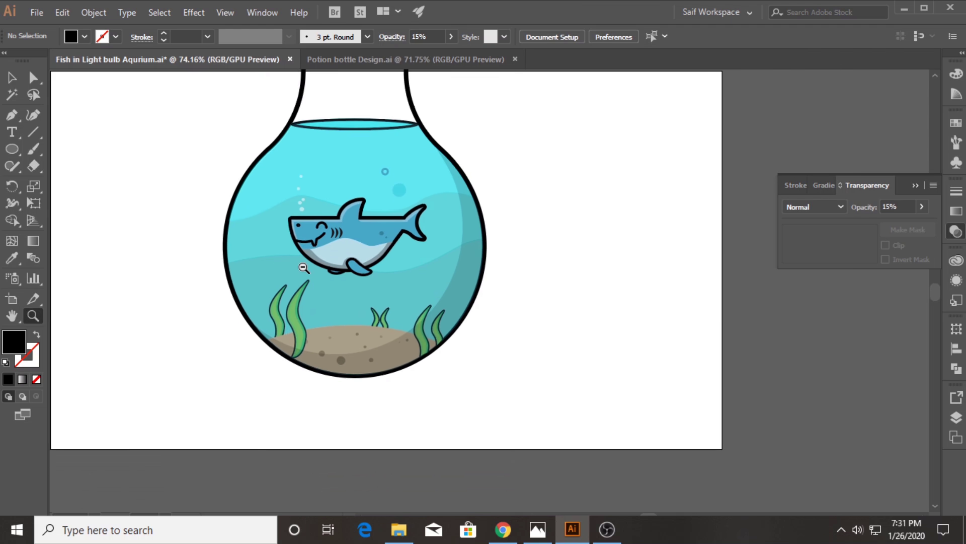
pyautogui.moveTo(131, 334); pyautogui.dragTo(150, 275)
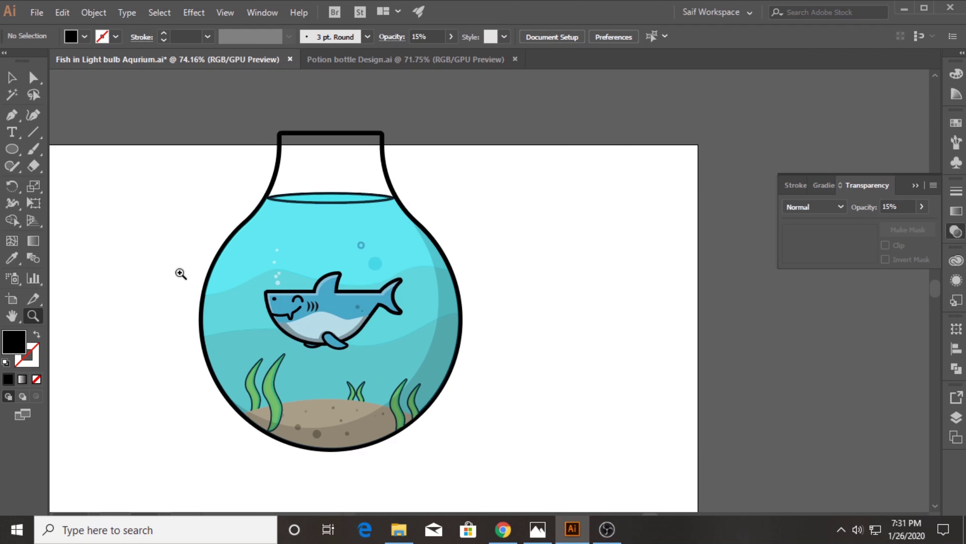
pyautogui.click(915, 185)
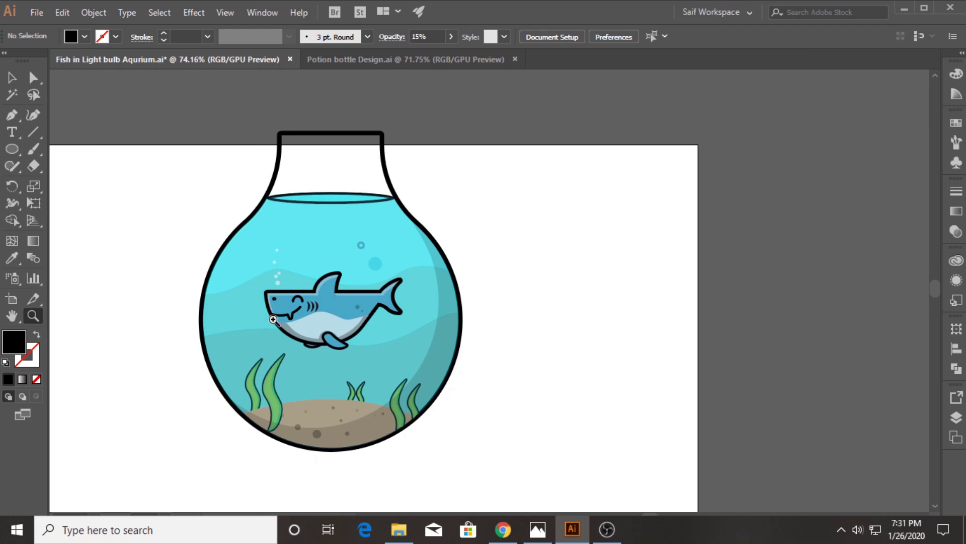
pyautogui.moveTo(285, 397); pyautogui.dragTo(330, 404)
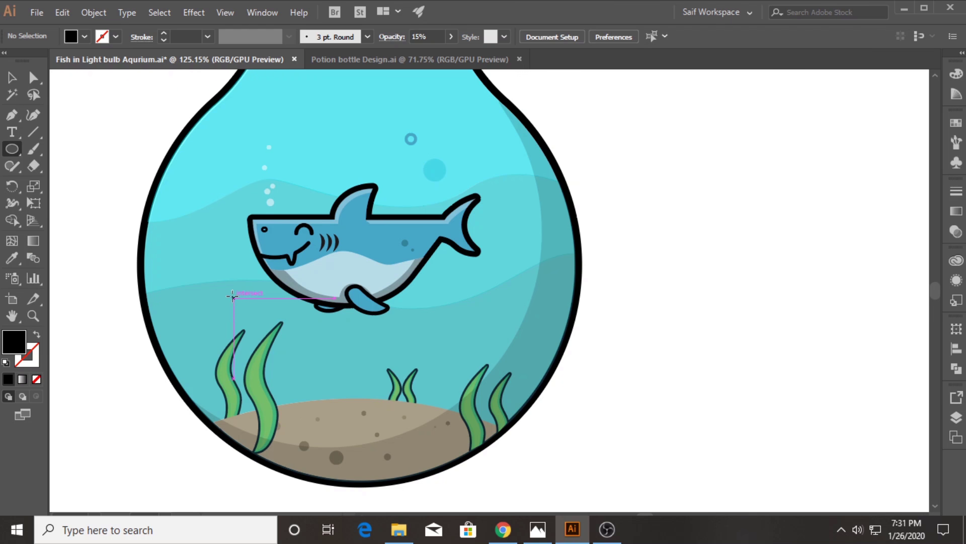
pyautogui.moveTo(226, 297); pyautogui.dragTo(233, 309)
# Select the new small bubble circle and nudge it slightly.
pyautogui.press('i')
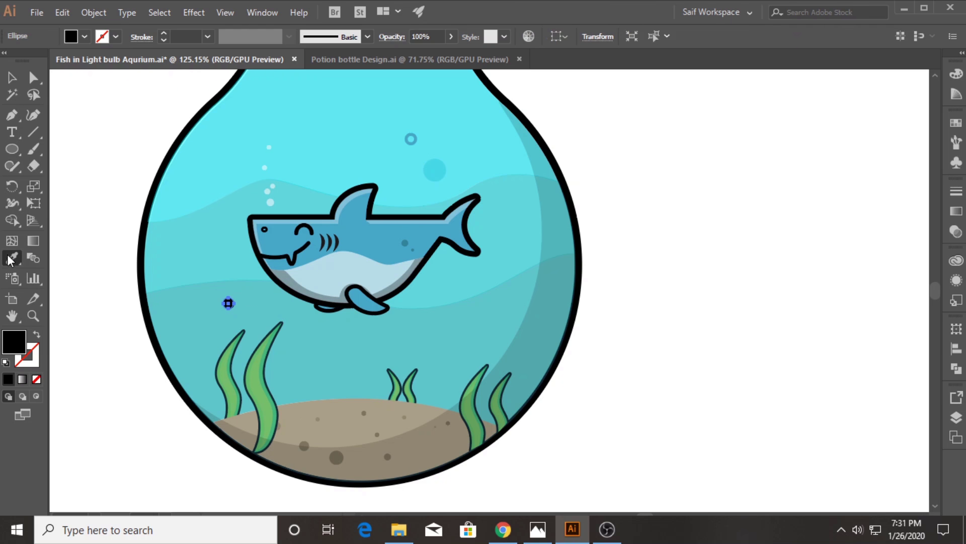
pyautogui.click(434, 170)
pyautogui.press('v')
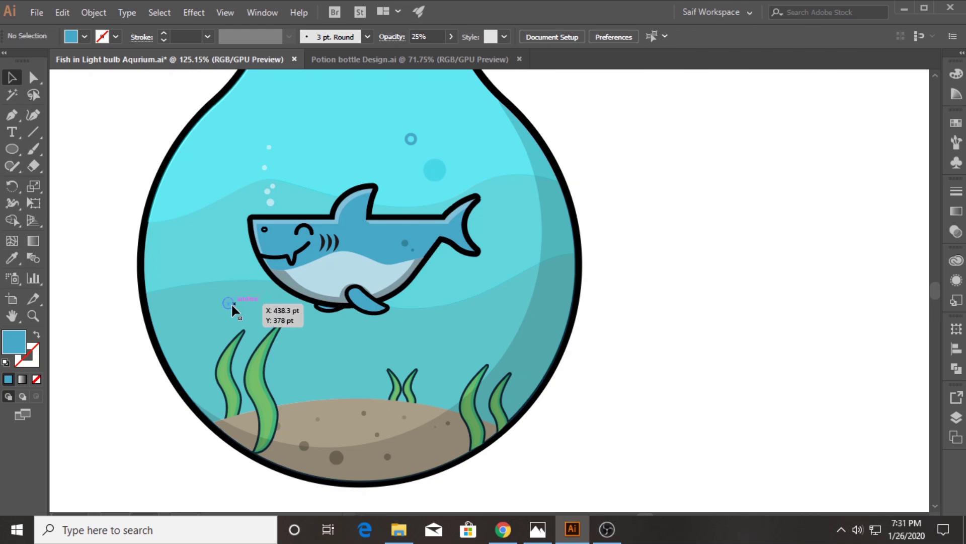
pyautogui.click(229, 302)
pyautogui.click(12, 258)
pyautogui.press('v')
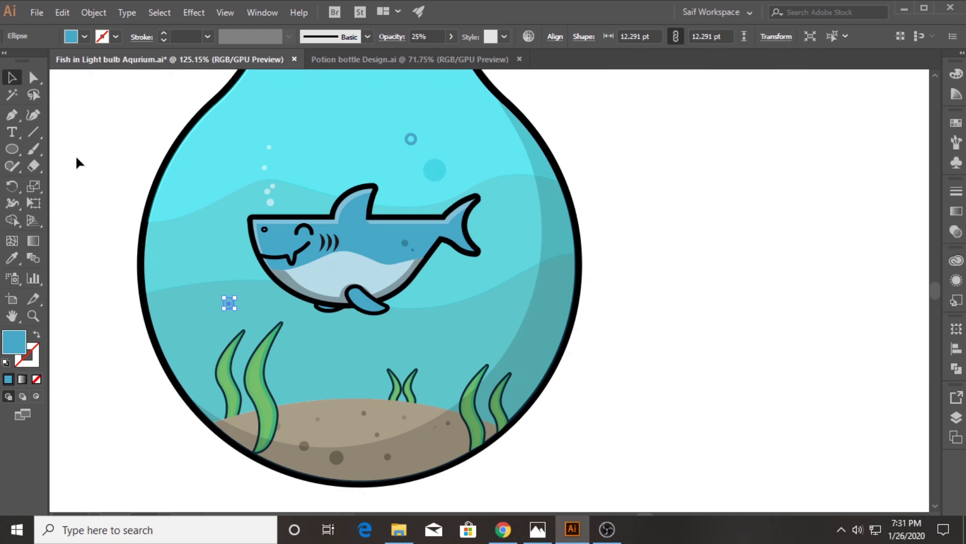
pyautogui.click(75, 160)
pyautogui.moveTo(229, 302); pyautogui.dragTo(233, 304)
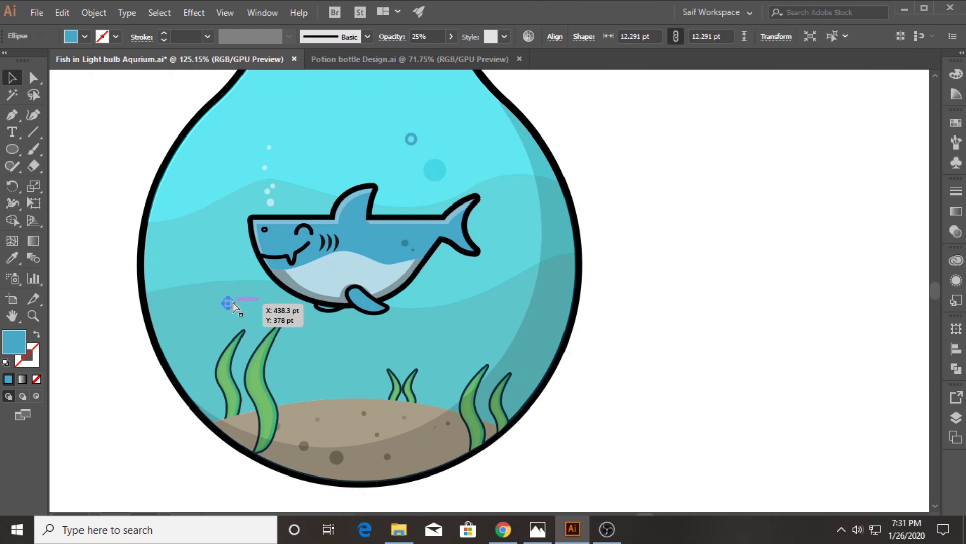
# Recolour the small bubble in the Color Picker, ending with a dark teal fill.
pyautogui.doubleClick(22, 338)
pyautogui.click(120, 69)
pyautogui.click(352, 55)
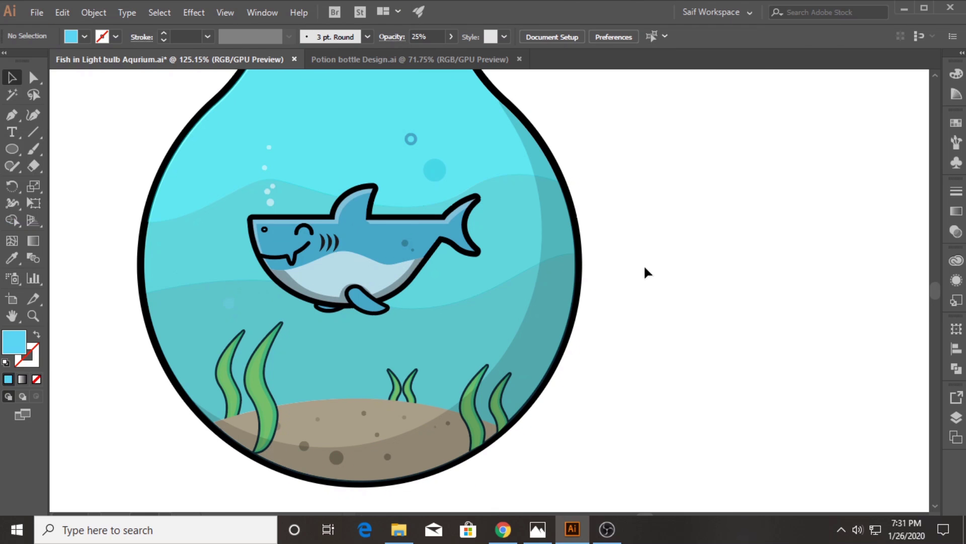
pyautogui.doubleClick(11, 346)
pyautogui.click(125, 112)
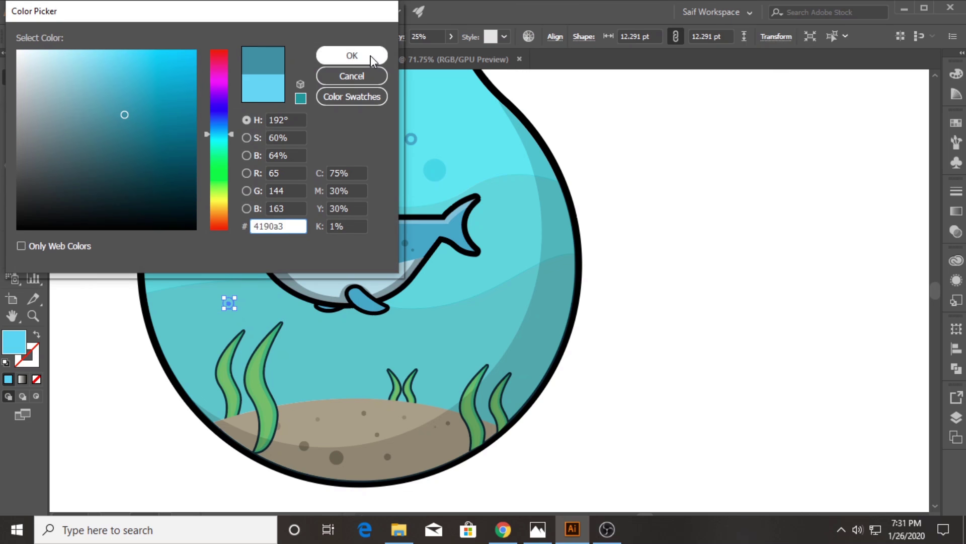
pyautogui.click(371, 57)
pyautogui.click(717, 243)
pyautogui.click(230, 302)
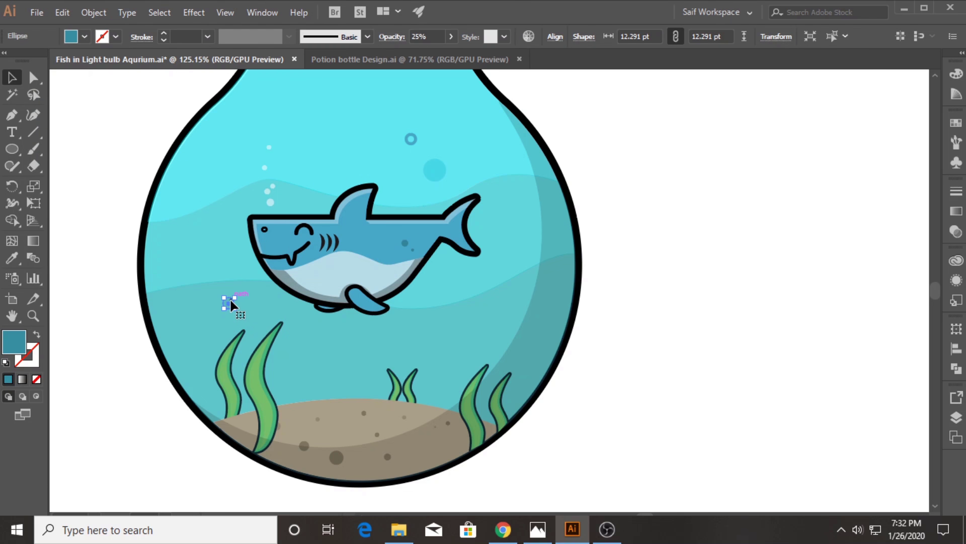
pyautogui.click(121, 373)
# Alt-drag a bubble copy above the left seaweed with the shark's blue fill and no stroke.
pyautogui.moveTo(230, 308); pyautogui.dragTo(254, 327)
pyautogui.press('i')
pyautogui.click(354, 243)
pyautogui.click(115, 37)
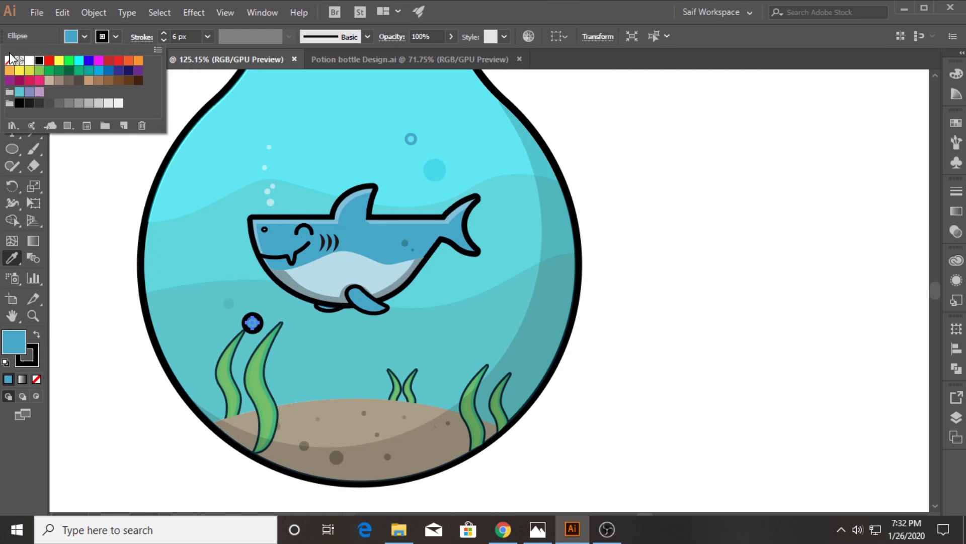
pyautogui.click(10, 58)
pyautogui.press('v')
pyautogui.click(709, 374)
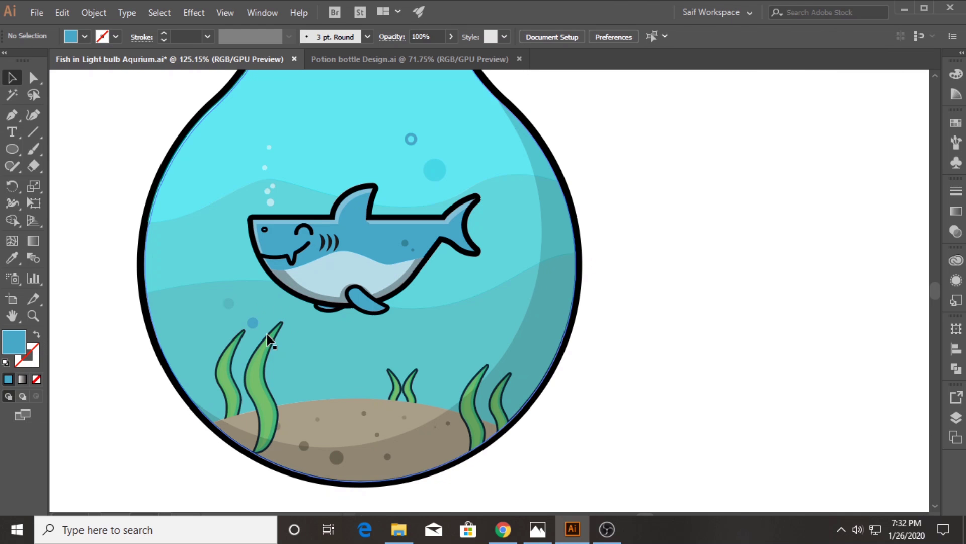
# Scatter another bubble into the water and give the faint circle the shark's blue, no stroke.
pyautogui.moveTo(255, 325)
pyautogui.mouseDown()
pyautogui.moveTo(450, 394)
pyautogui.moveTo(433, 388)
pyautogui.moveTo(445, 391)
pyautogui.moveTo(462, 358)
pyautogui.moveTo(464, 276)
pyautogui.mouseUp()
pyautogui.click(676, 335)
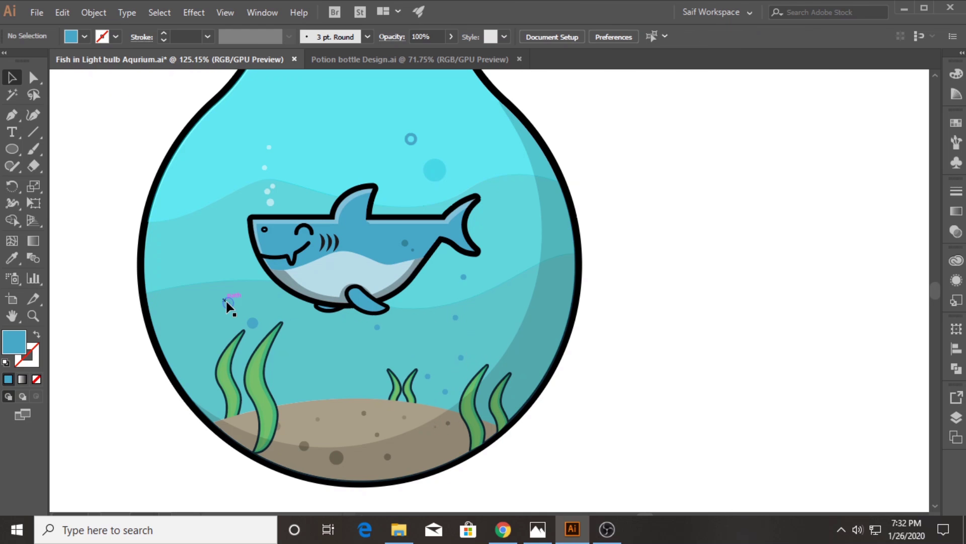
pyautogui.click(227, 302)
pyautogui.scroll(2, 95, 283)
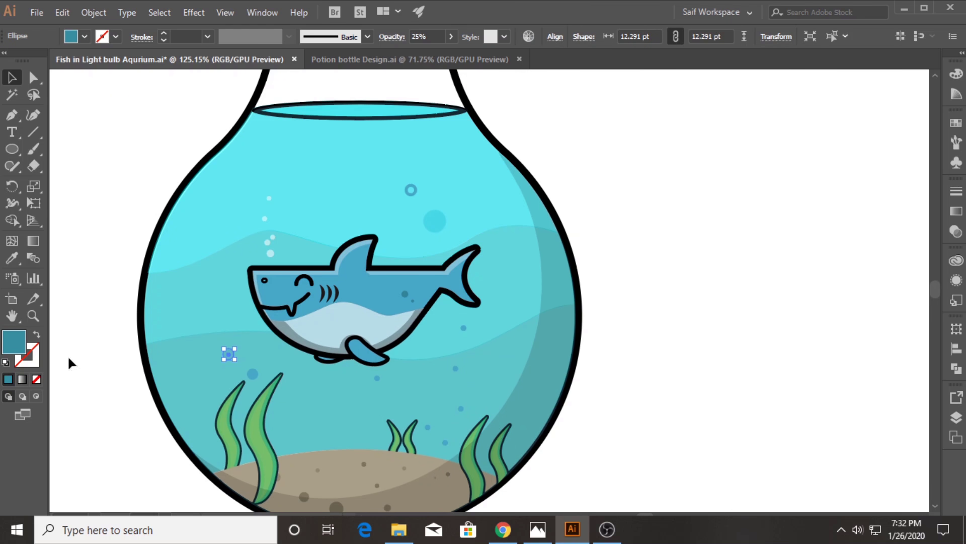
pyautogui.click(12, 258)
pyautogui.click(342, 287)
pyautogui.click(101, 36)
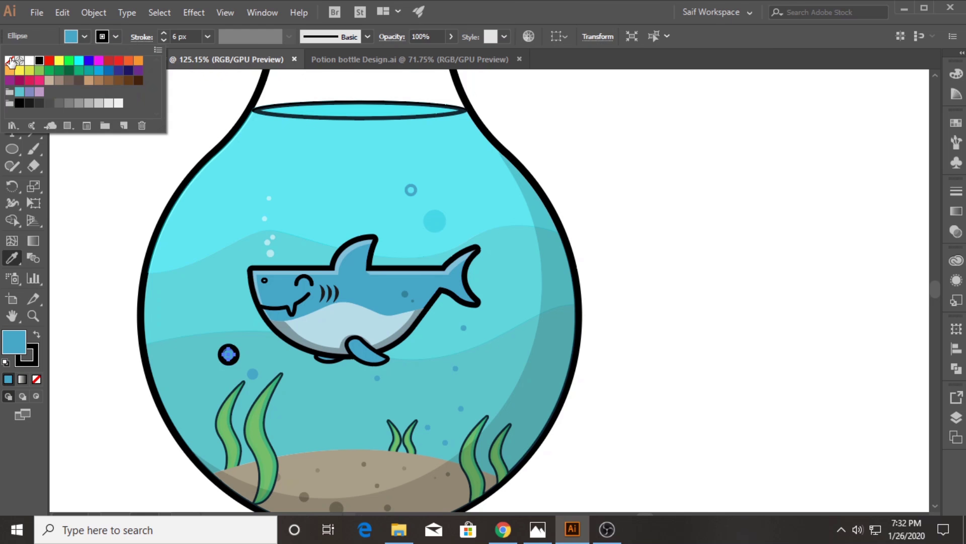
pyautogui.click(11, 63)
pyautogui.hotkey('ctrl', 'shift', 'a')
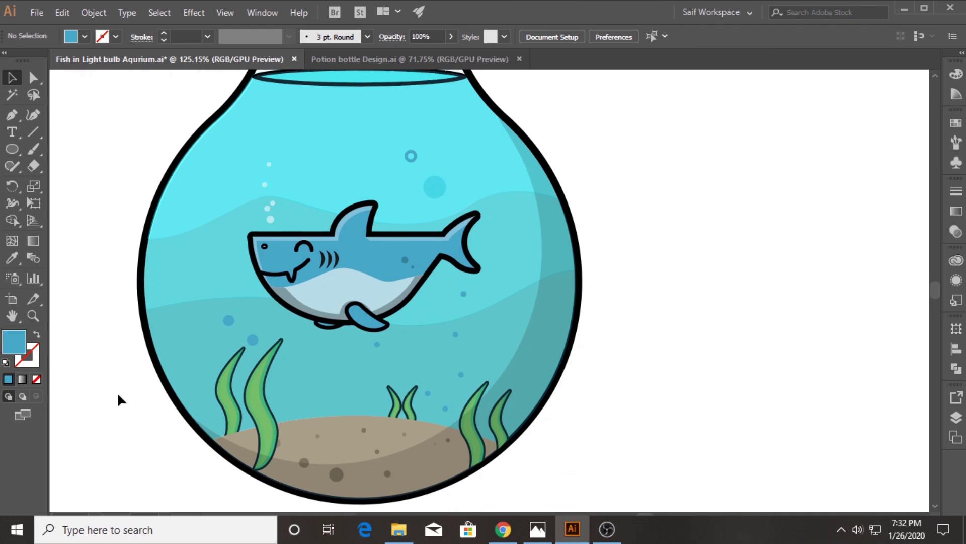
# Duplicate a small bubble beside the left seaweed and make it white at 50% opacity.
pyautogui.scroll(-2, 117, 392)
pyautogui.moveTo(228, 303)
pyautogui.mouseDown()
pyautogui.moveTo(207, 309)
pyautogui.moveTo(205, 285)
pyautogui.moveTo(445, 277)
pyautogui.mouseUp()
pyautogui.press('i')
pyautogui.click(270, 185)
# Enlarge the white bubble slightly, zoom back out, and save the aquarium file.
pyautogui.click(33, 316)
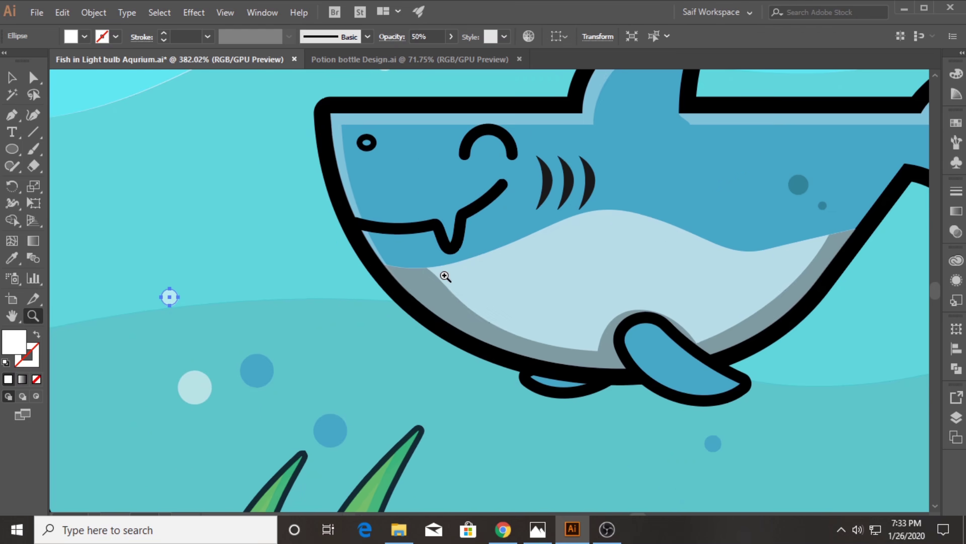
pyautogui.click(12, 78)
pyautogui.moveTo(176, 302); pyautogui.dragTo(206, 236)
pyautogui.click(33, 316)
pyautogui.moveTo(353, 246); pyautogui.dragTo(247, 247)
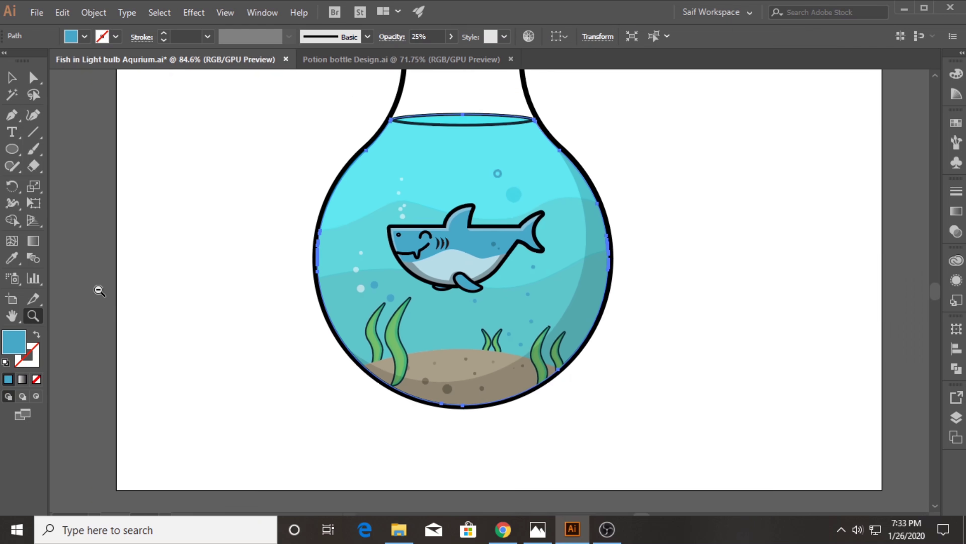
pyautogui.press('v')
pyautogui.click(107, 168)
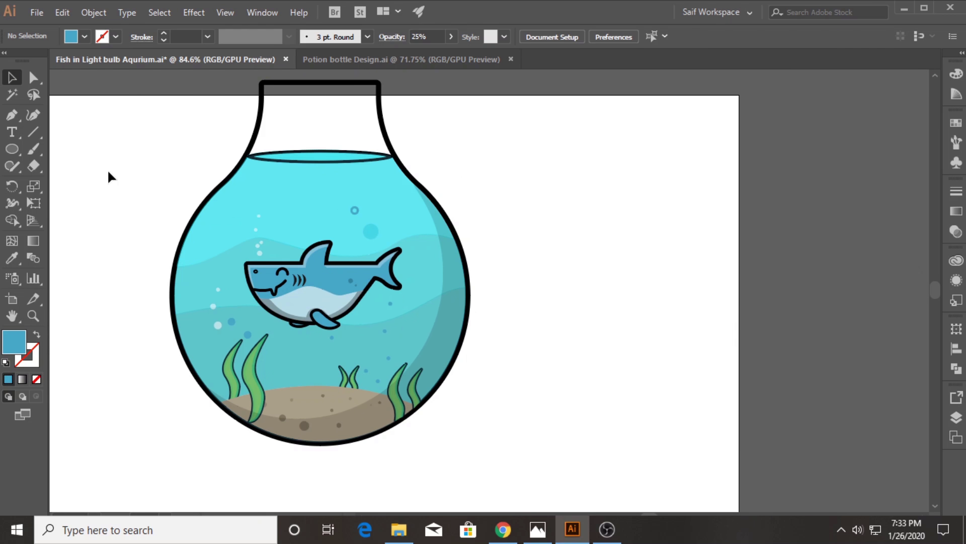
pyautogui.hotkey('ctrl', 's')
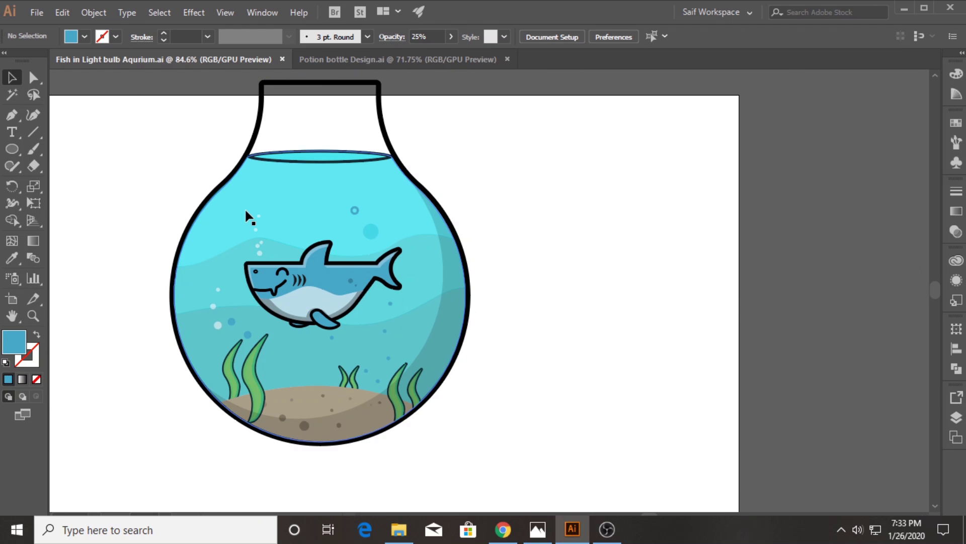
# Select the bowl outline and preview an inward offset path at -10 pt.
pyautogui.click(175, 263)
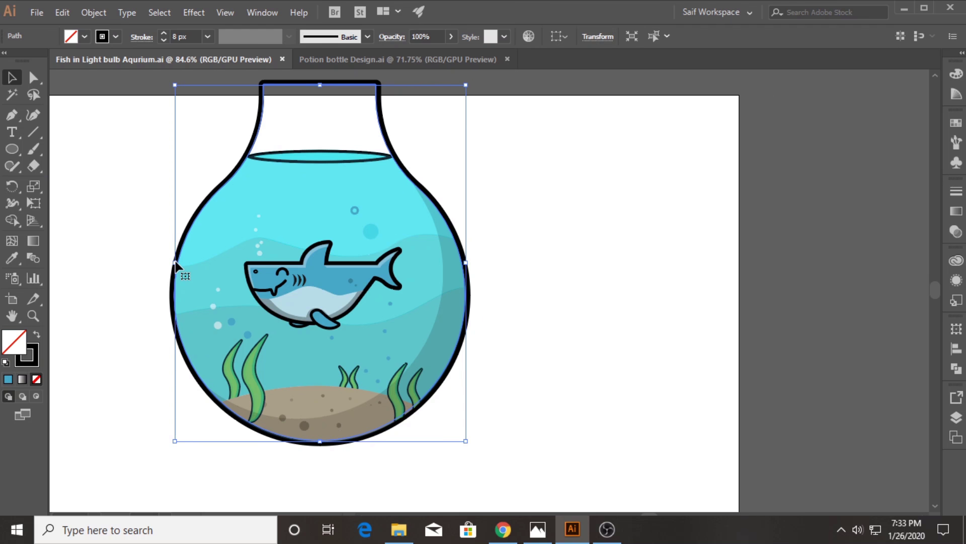
pyautogui.click(121, 256)
pyautogui.click(267, 80)
pyautogui.click(291, 114)
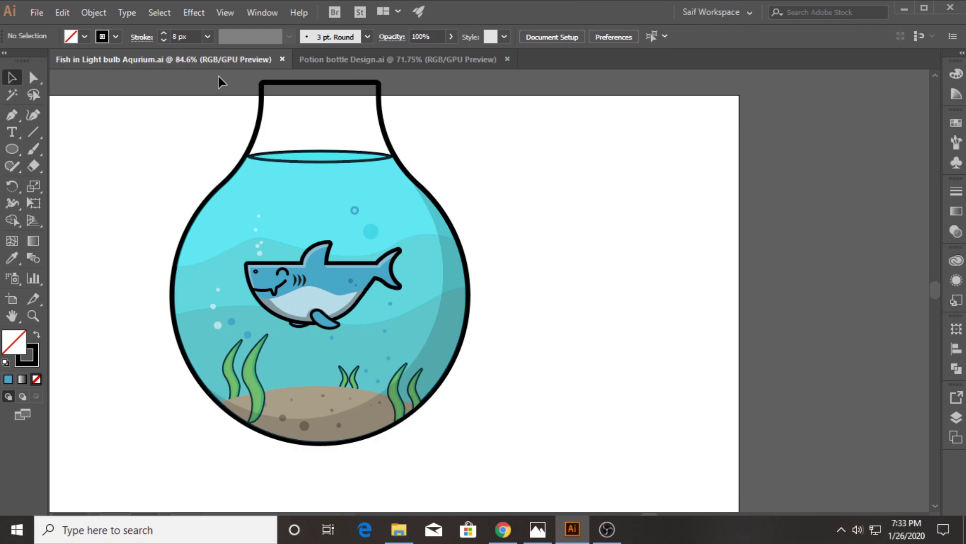
pyautogui.click(256, 121)
pyautogui.click(94, 12)
pyautogui.moveTo(145, 315)
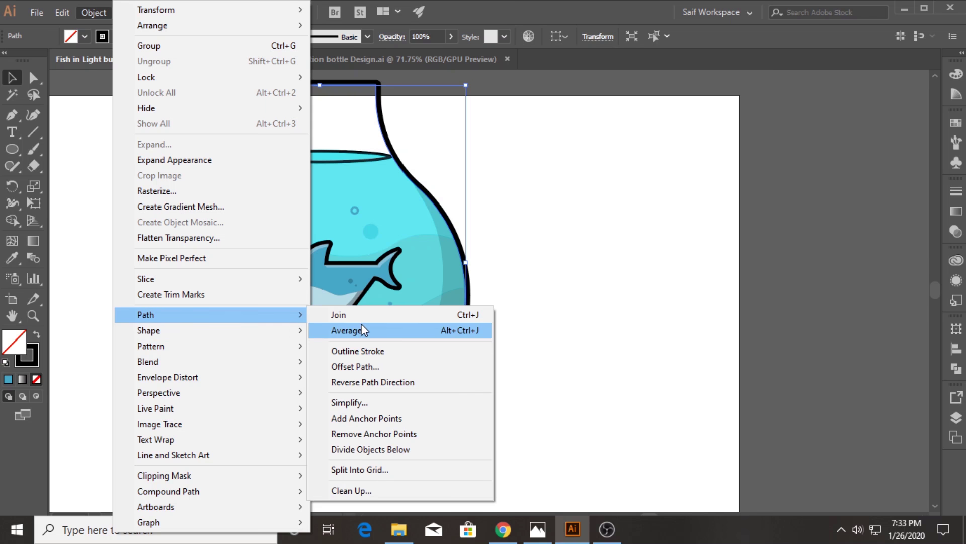
pyautogui.click(364, 363)
pyautogui.write('-5')
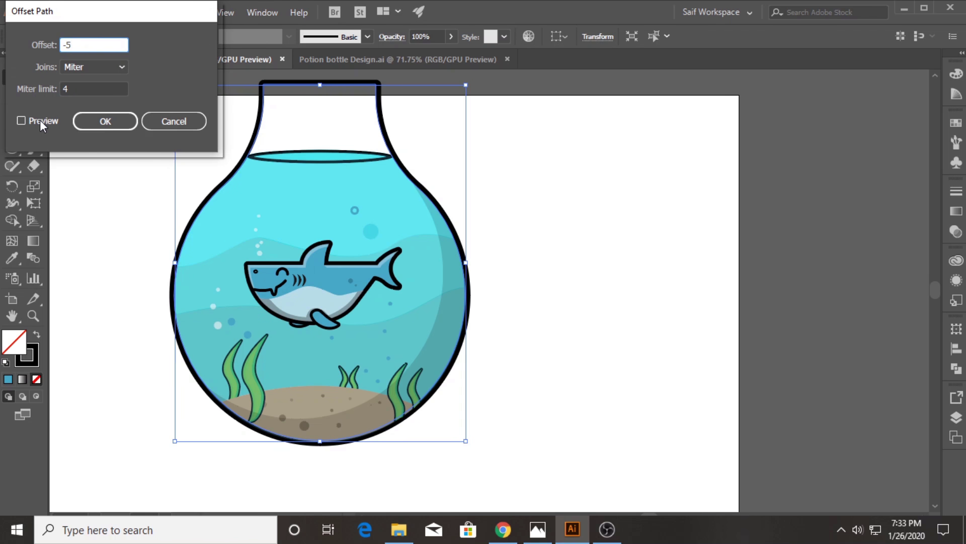
pyautogui.click(40, 120)
pyautogui.doubleClick(96, 44)
pyautogui.write('-')
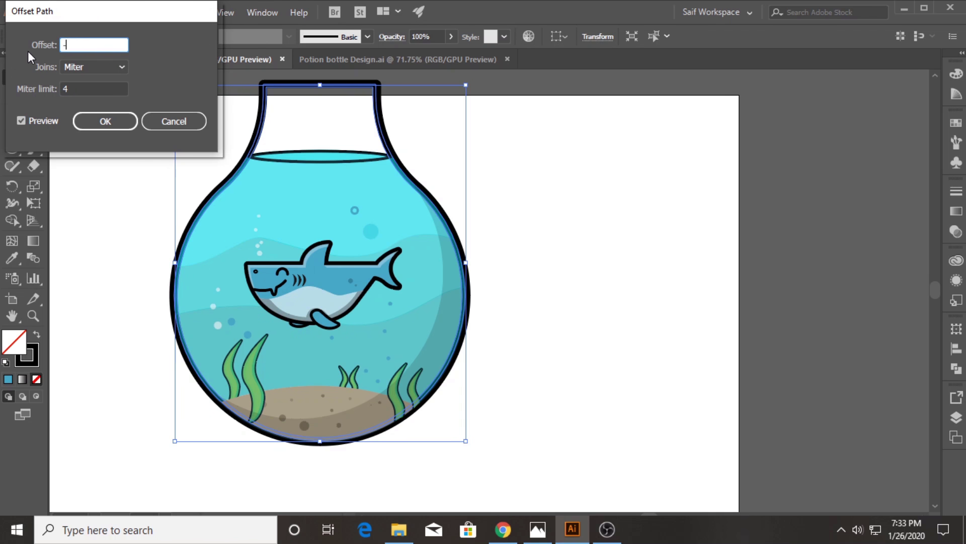
pyautogui.write('10')
pyautogui.click(52, 122)
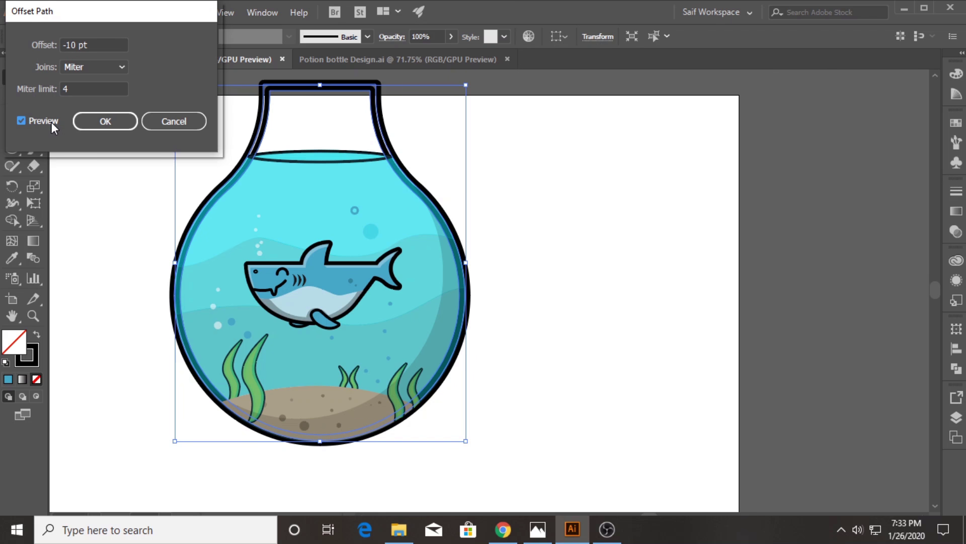
# Try a -15 pt offset, then apply the inner offset path at -12 pt.
pyautogui.moveTo(118, 45); pyautogui.dragTo(23, 35)
pyautogui.write('-')
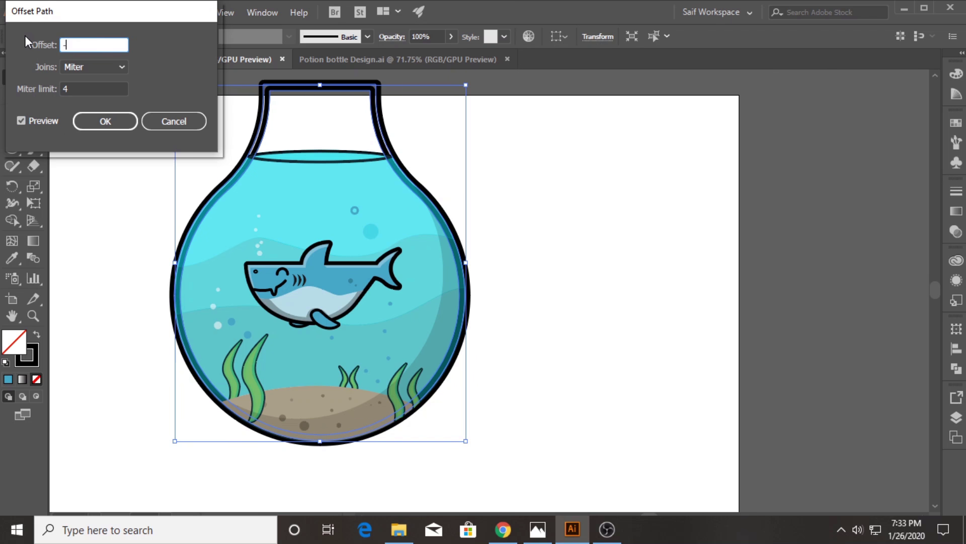
pyautogui.write('15')
pyautogui.click(33, 116)
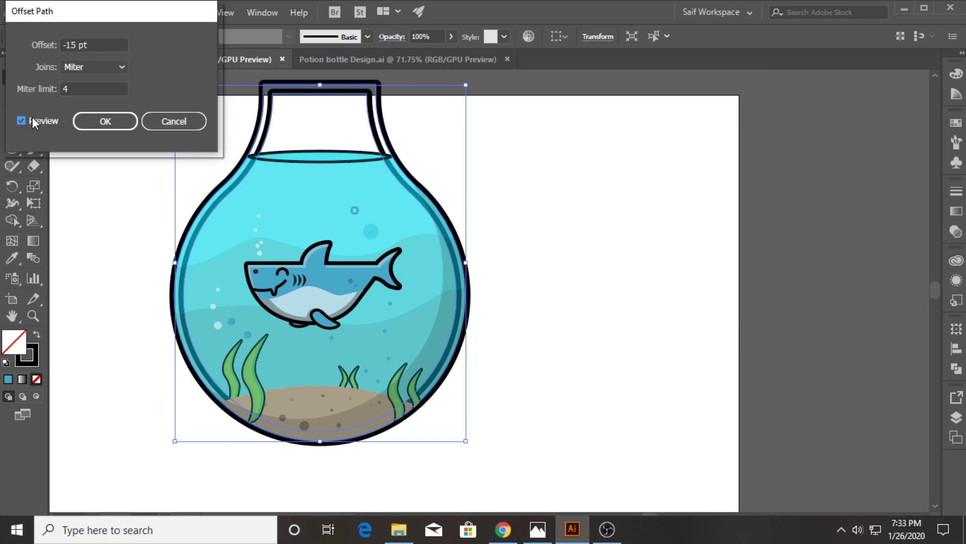
pyautogui.click(104, 44)
pyautogui.moveTo(104, 44); pyautogui.dragTo(28, 44)
pyautogui.write('-12')
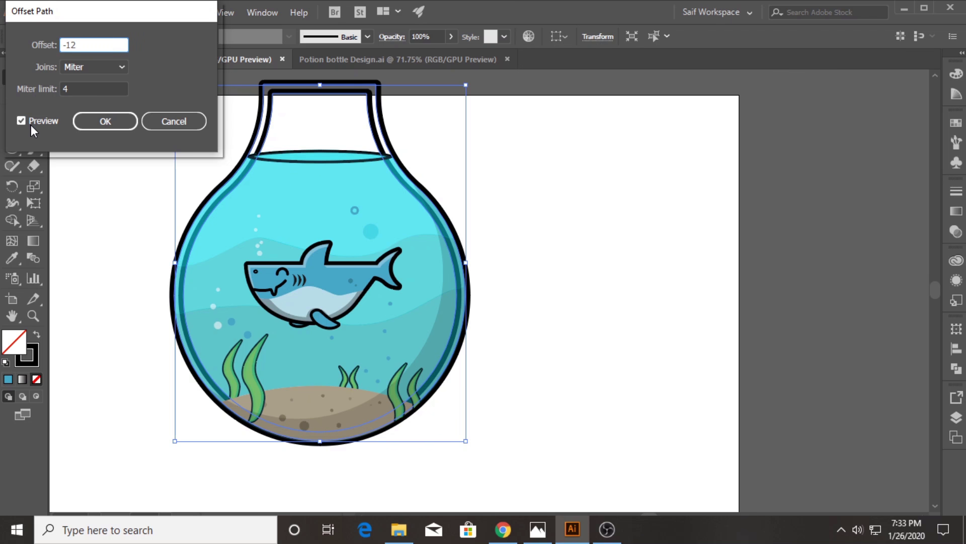
pyautogui.click(38, 121)
pyautogui.click(37, 121)
pyautogui.click(97, 126)
# Give the inner offset path a white outline and bring it in front of the water.
pyautogui.click(115, 37)
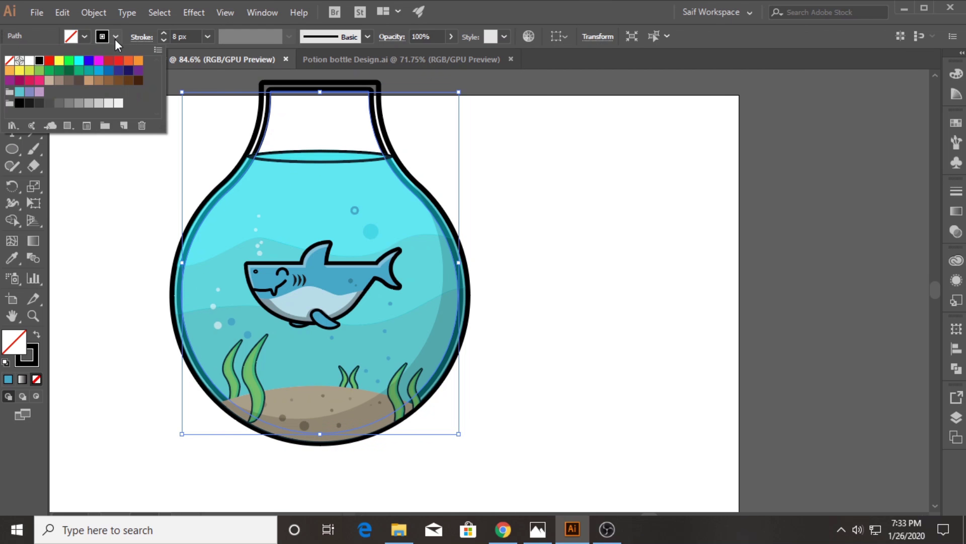
pyautogui.click(29, 60)
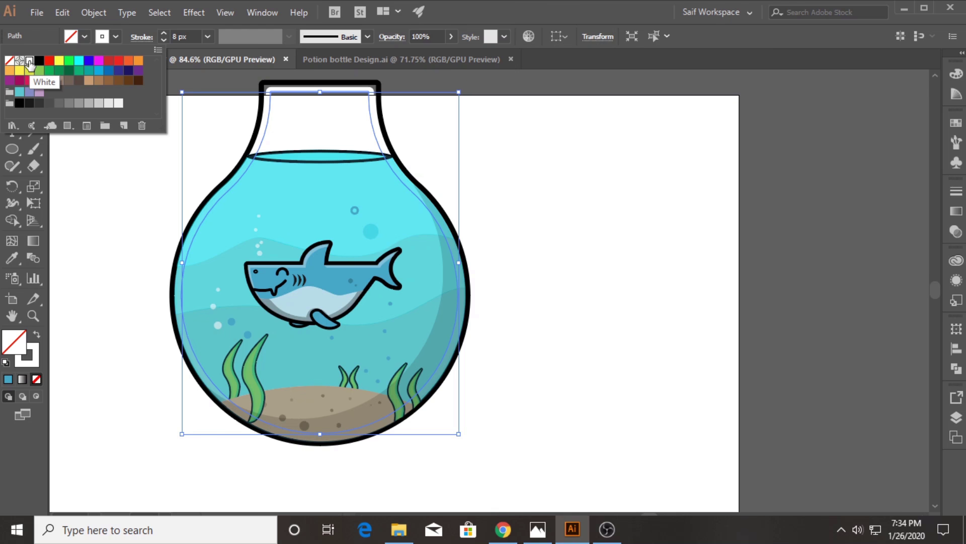
pyautogui.rightClick(283, 94)
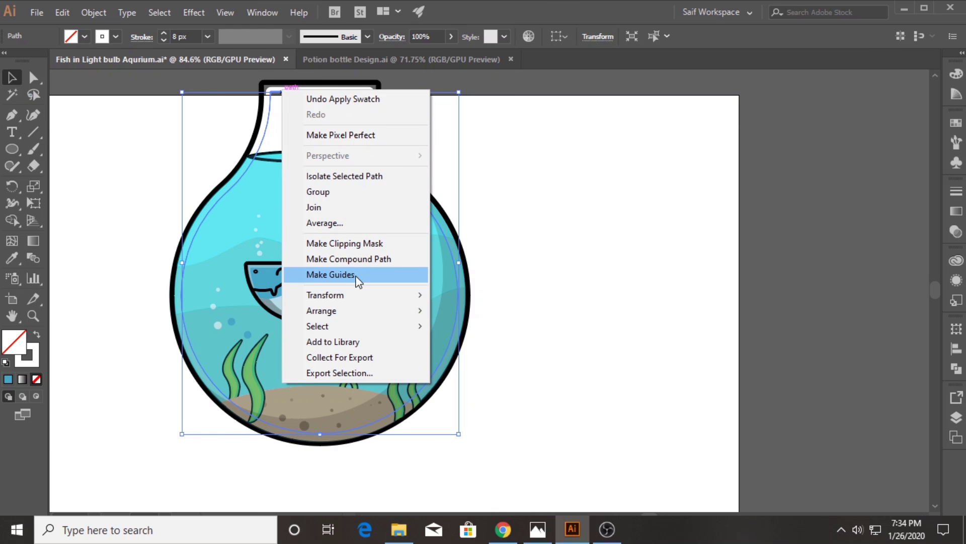
pyautogui.click(468, 310)
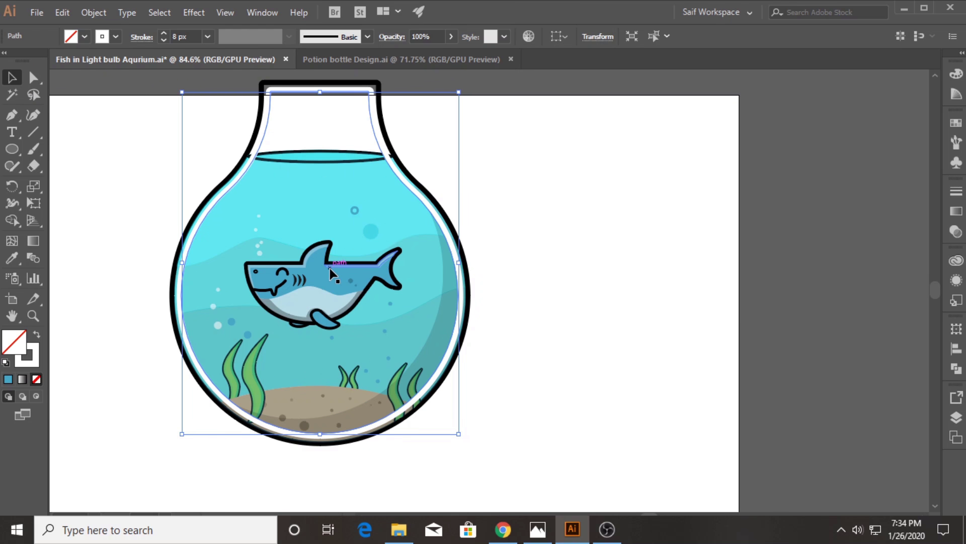
# Zoom in on the bowl and remove the lower-left segment of the white highlight.
pyautogui.click(33, 315)
pyautogui.moveTo(227, 199)
pyautogui.mouseDown()
pyautogui.moveTo(281, 183)
pyautogui.moveTo(401, 181)
pyautogui.mouseUp()
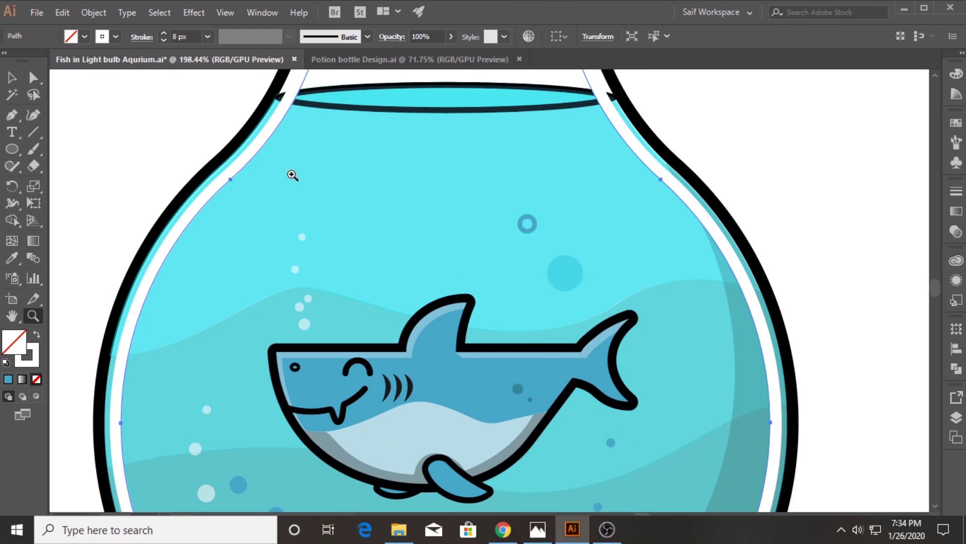
pyautogui.scroll(1, 189, 180)
pyautogui.scroll(2, 191, 257)
pyautogui.click(13, 116)
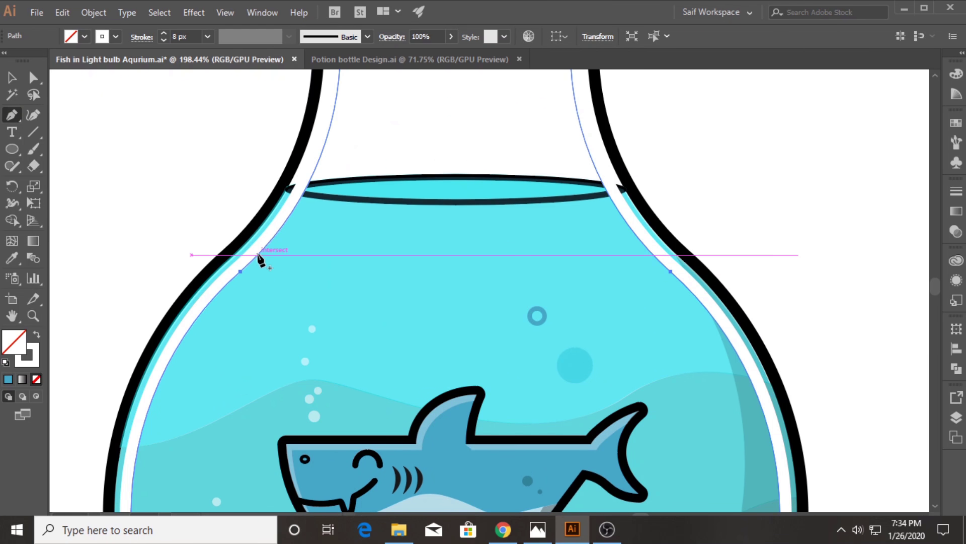
pyautogui.moveTo(234, 275); pyautogui.dragTo(198, 319)
pyautogui.scroll(-2, 151, 442)
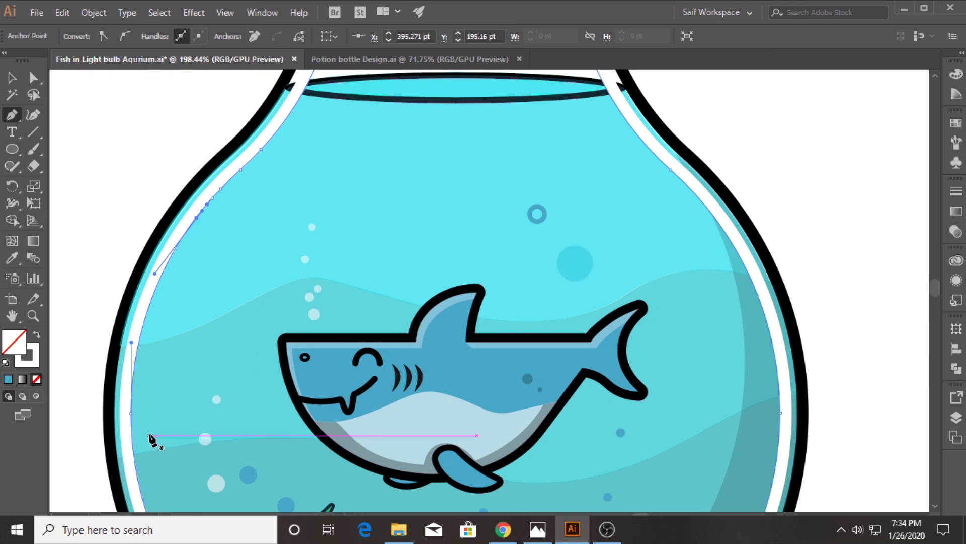
pyautogui.press('Delete')
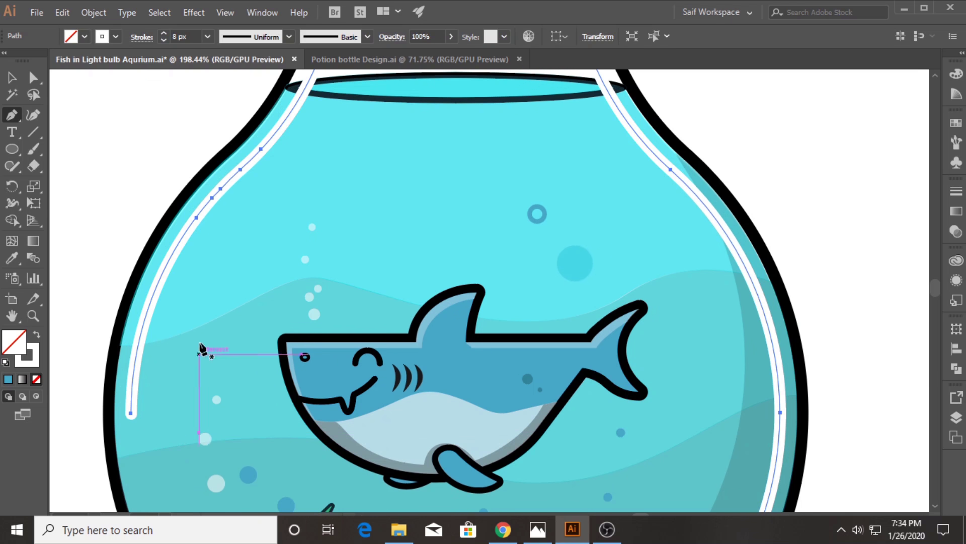
# Delete two segments of the left highlight, leaving a short dash and a long curve.
pyautogui.press('a')
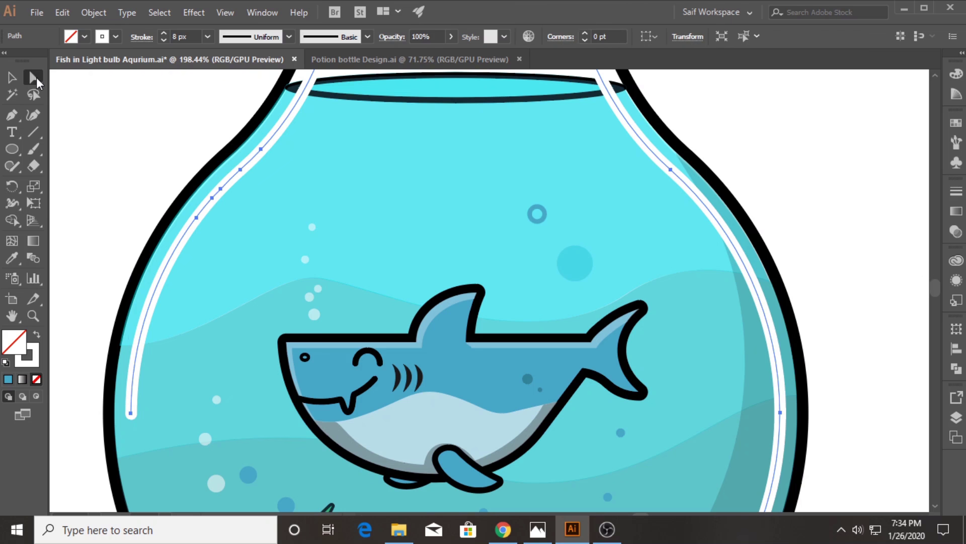
pyautogui.click(212, 201)
pyautogui.press('Delete')
pyautogui.click(253, 158)
pyautogui.press('Delete')
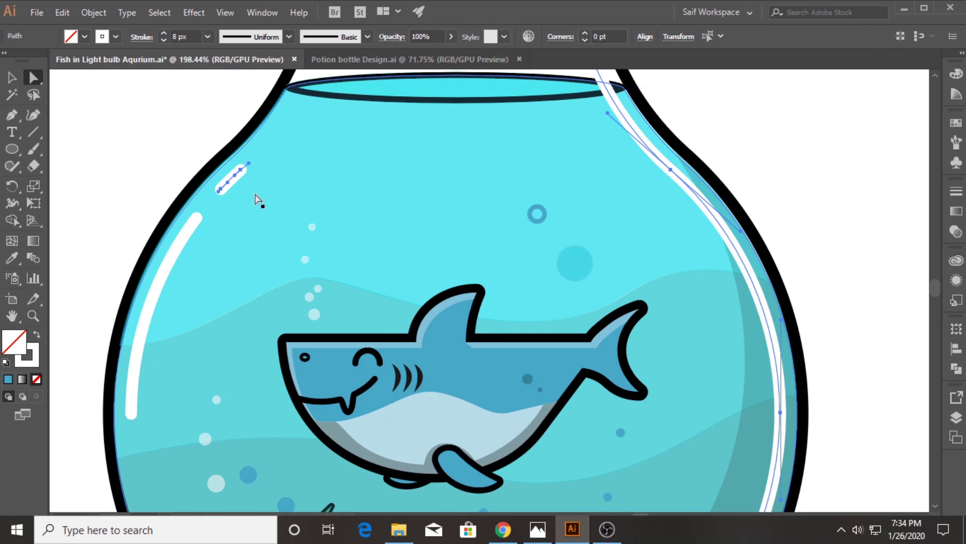
# Trim the right highlight down to an arc at the lower right, undoing an accidental move.
pyautogui.click(34, 315)
pyautogui.moveTo(382, 223); pyautogui.dragTo(164, 242)
pyautogui.press('v')
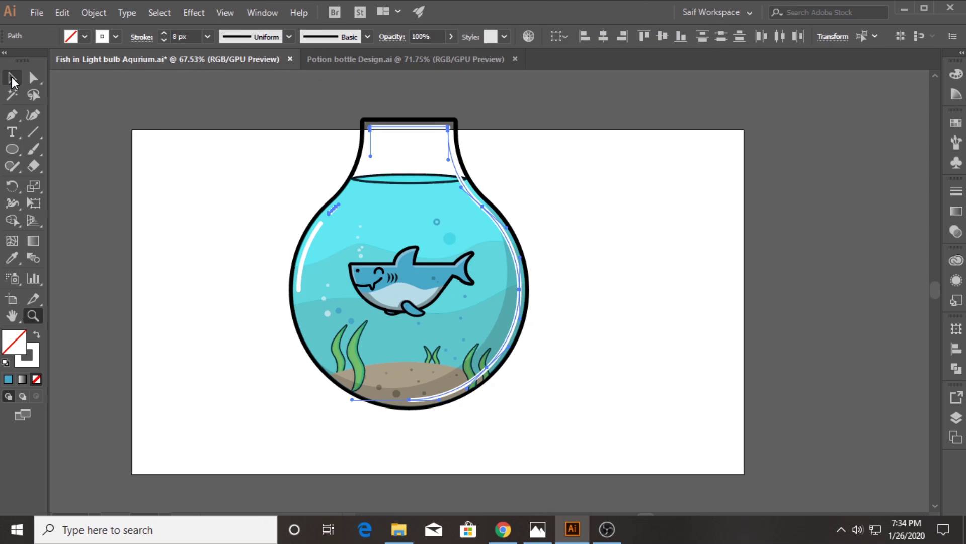
pyautogui.moveTo(511, 248); pyautogui.dragTo(729, 255)
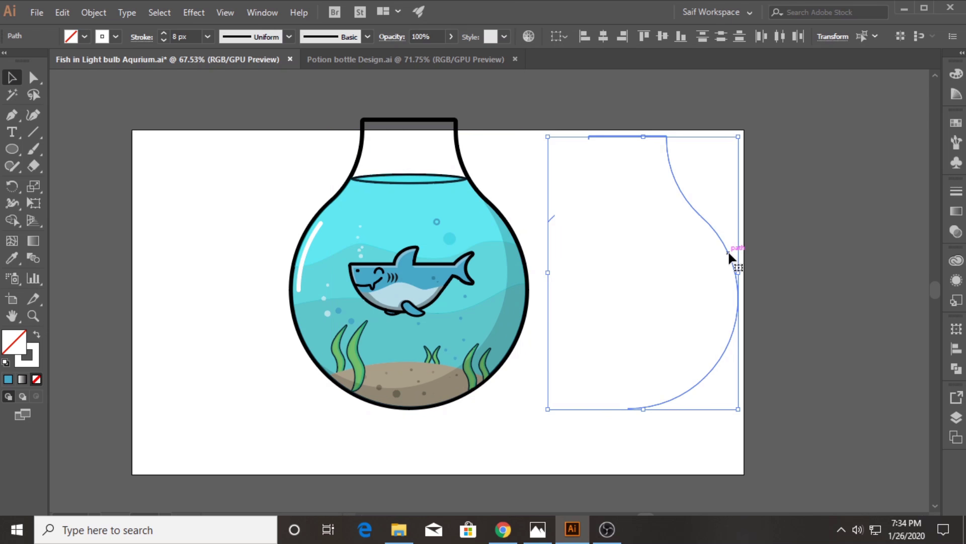
pyautogui.hotkey('ctrl', 'z')
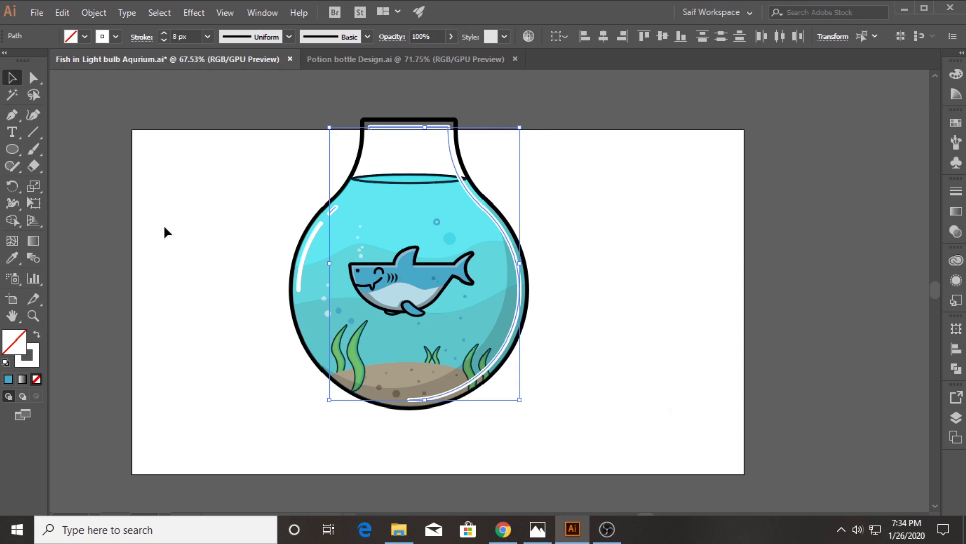
pyautogui.click(11, 115)
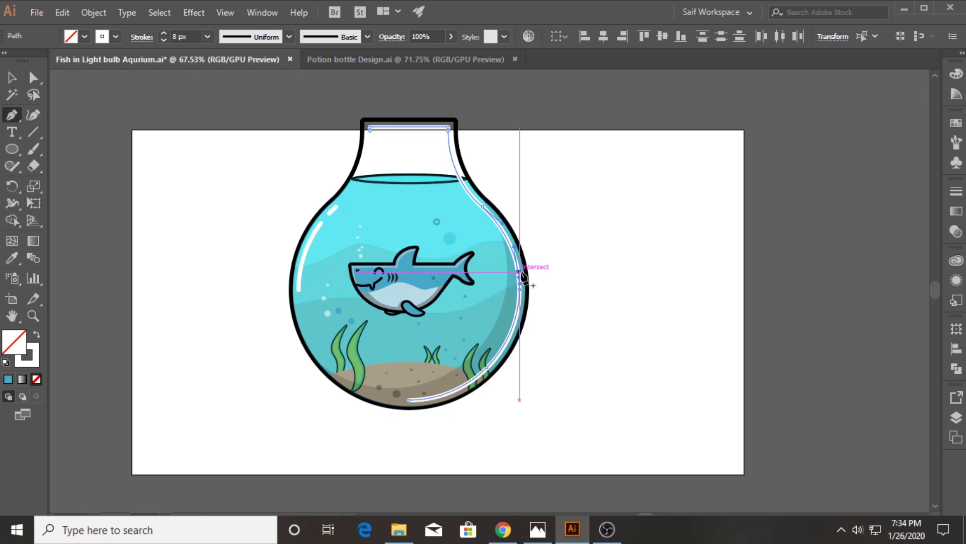
pyautogui.click(518, 274)
pyautogui.press('Delete')
pyautogui.click(12, 78)
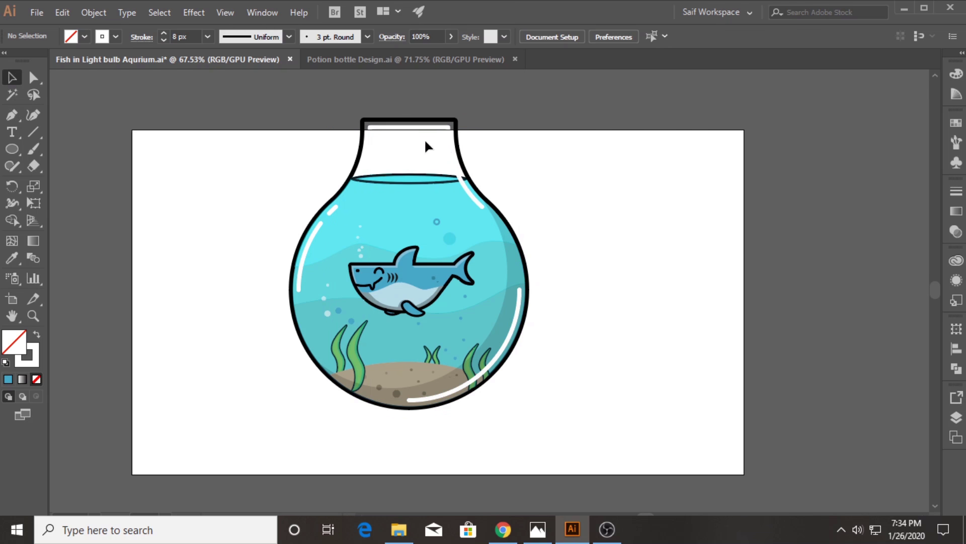
# Set the lower-right highlight arc to 30% opacity after trying 50%, and save the file.
pyautogui.click(519, 309)
pyautogui.click(956, 233)
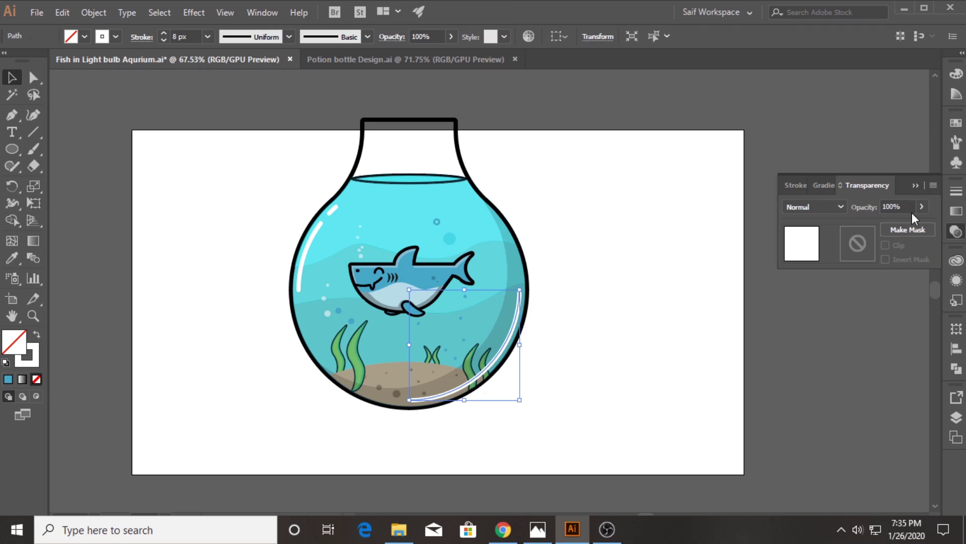
pyautogui.click(889, 206)
pyautogui.write('50')
pyautogui.press('Return')
pyautogui.click(596, 275)
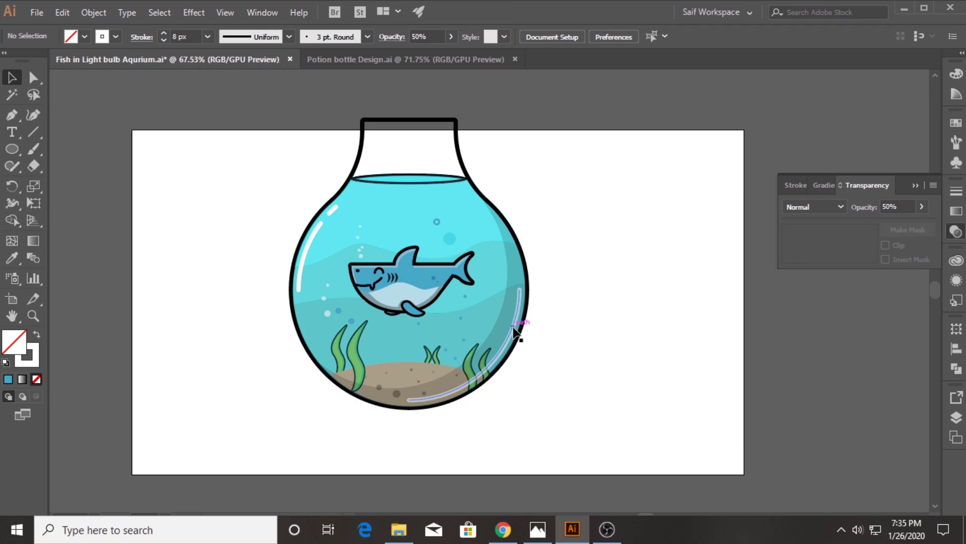
pyautogui.click(524, 322)
pyautogui.write('3')
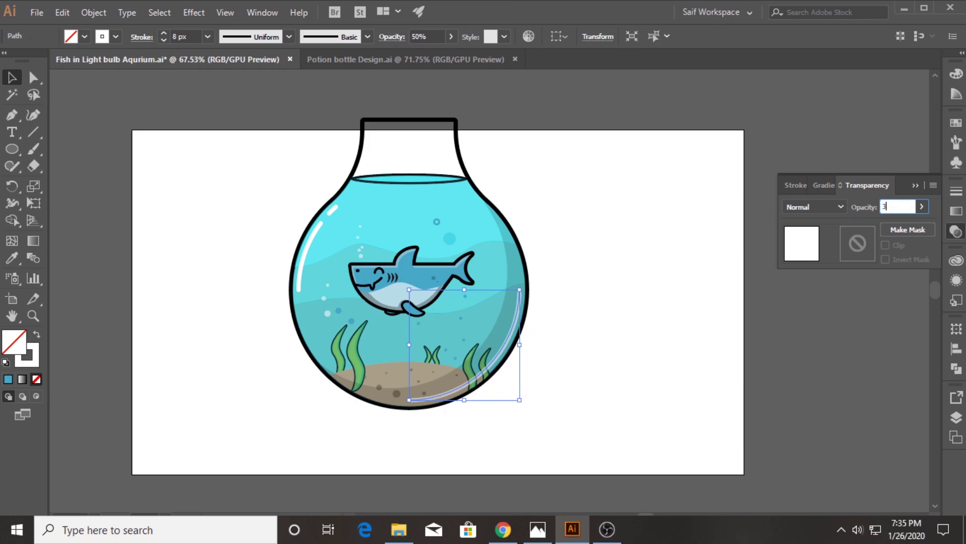
pyautogui.write('0')
pyautogui.press('Return')
pyautogui.click(629, 275)
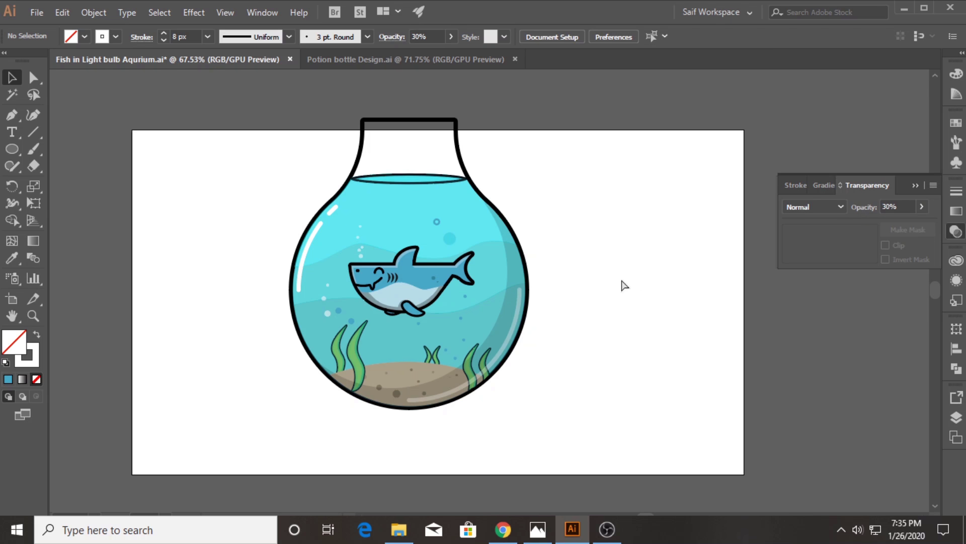
pyautogui.hotkey('ctrl', 's')
# Zoom out and back in so the whole bulb fits the view.
pyautogui.click(34, 316)
pyautogui.keyDown('alt'); pyautogui.click(408, 328); pyautogui.keyUp('alt')
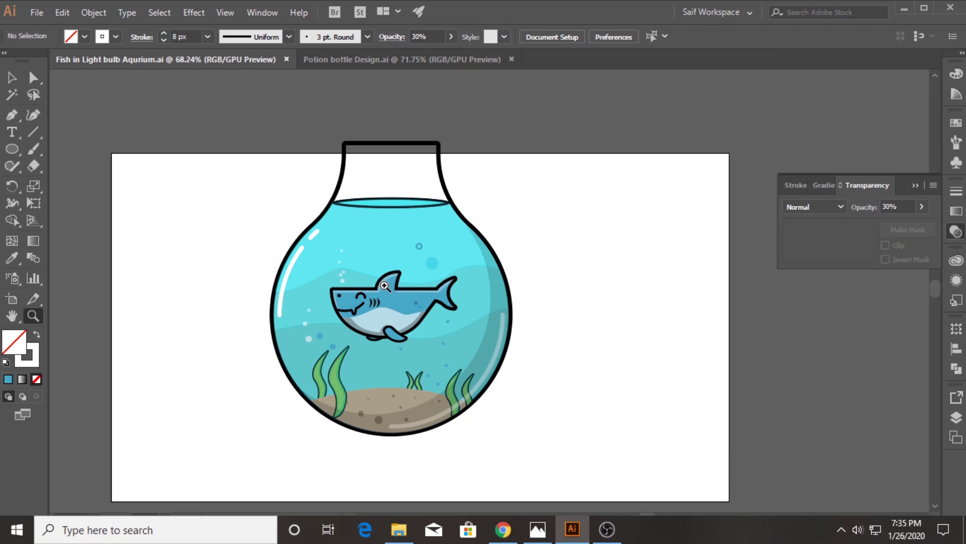
pyautogui.click(385, 285)
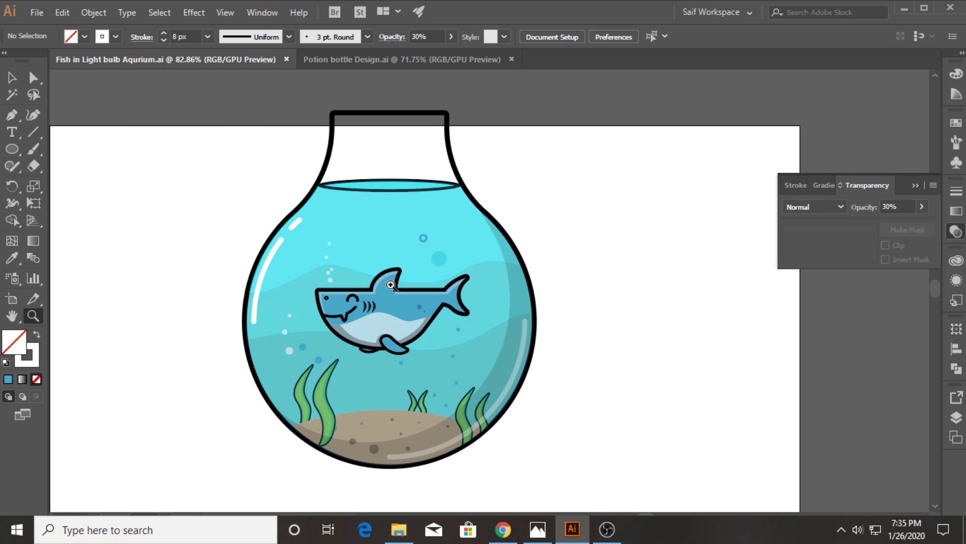
pyautogui.keyDown('alt'); pyautogui.click(392, 281); pyautogui.keyUp('alt')
# Draw a rectangle above the bottle neck and round its corners into a cap.
pyautogui.click(12, 149)
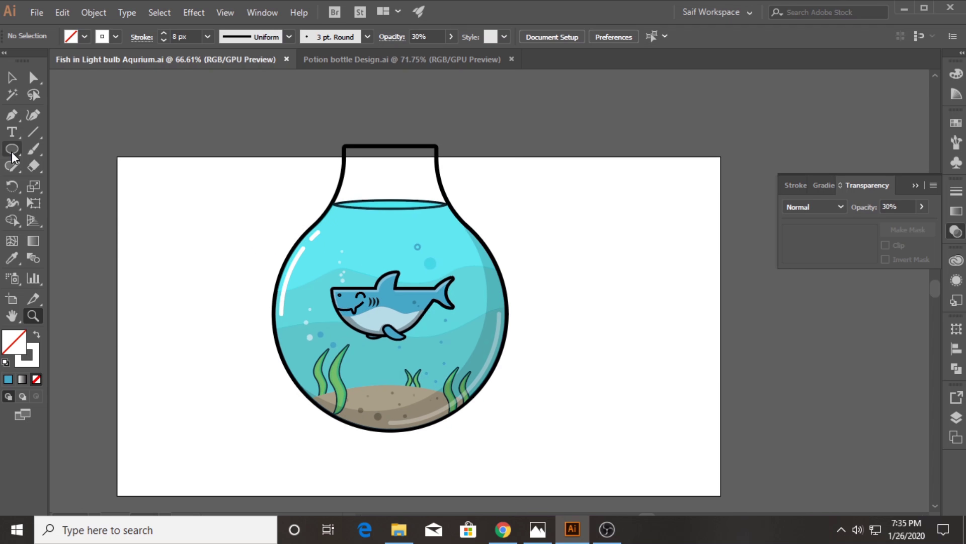
pyautogui.click(40, 153)
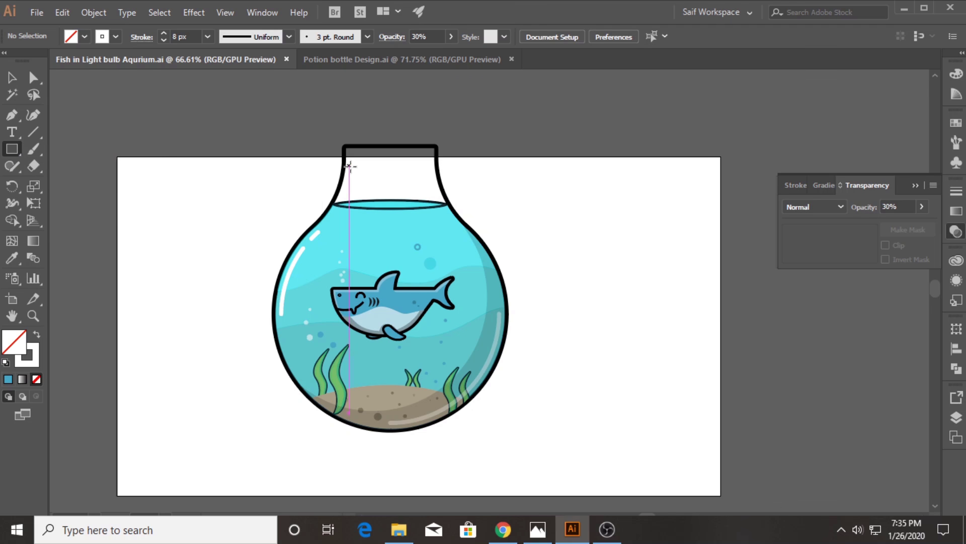
pyautogui.scroll(3, 345, 151)
pyautogui.moveTo(348, 231)
pyautogui.mouseDown()
pyautogui.moveTo(364, 229)
pyautogui.moveTo(434, 164)
pyautogui.mouseUp()
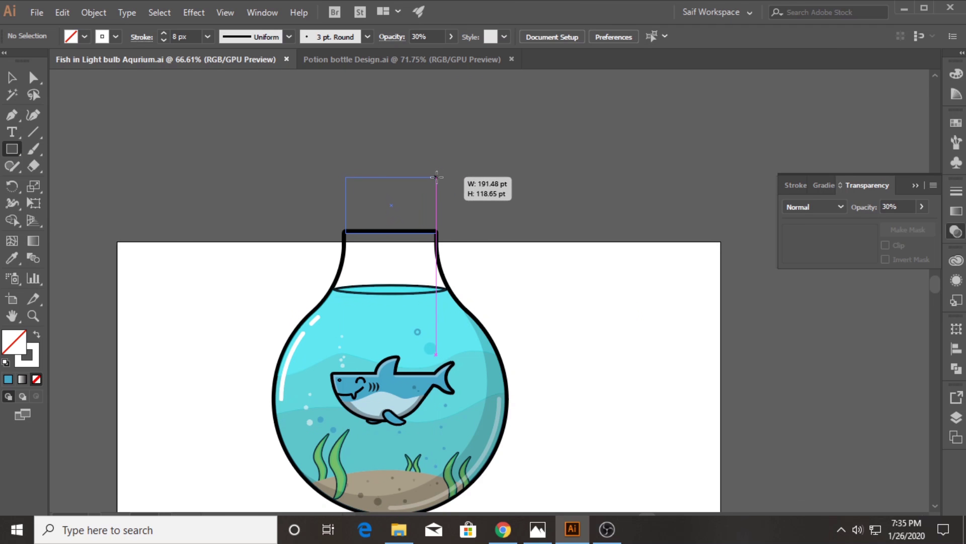
pyautogui.moveTo(434, 164); pyautogui.dragTo(435, 176)
pyautogui.click(35, 78)
pyautogui.moveTo(356, 187); pyautogui.dragTo(370, 196)
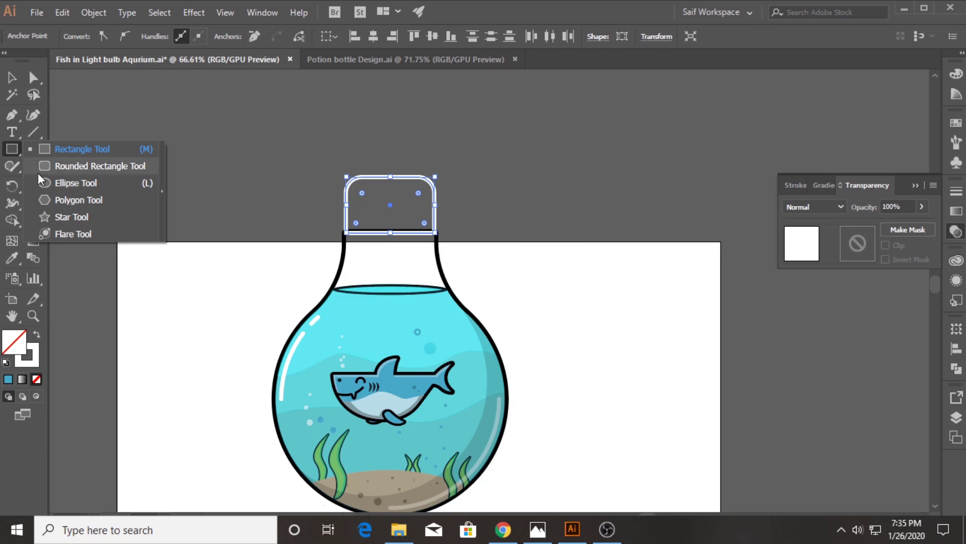
# Draw a circle left of the bulb, then undo a first attempt at trimming it into a dome.
pyautogui.moveTo(12, 149); pyautogui.dragTo(55, 179)
pyautogui.moveTo(192, 142); pyautogui.dragTo(220, 189)
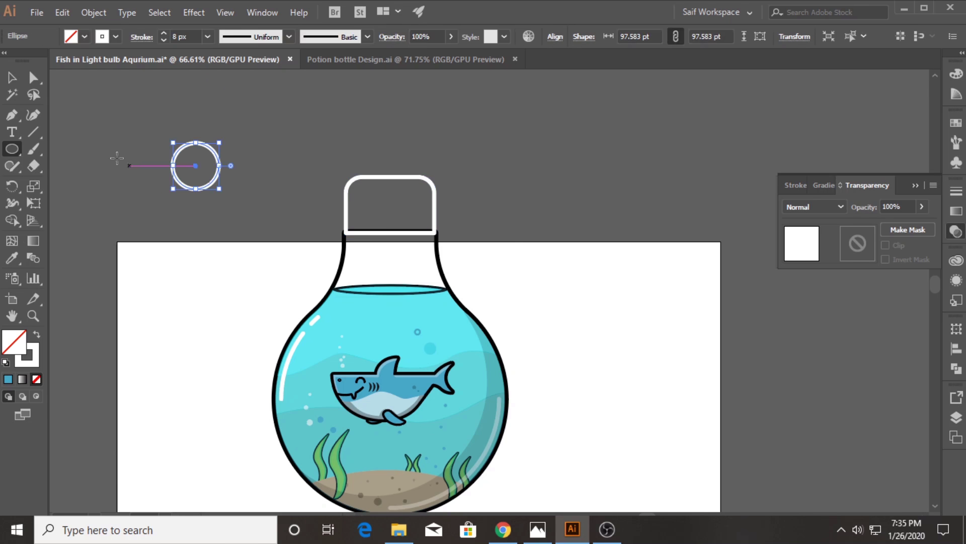
pyautogui.press('p')
pyautogui.click(163, 165)
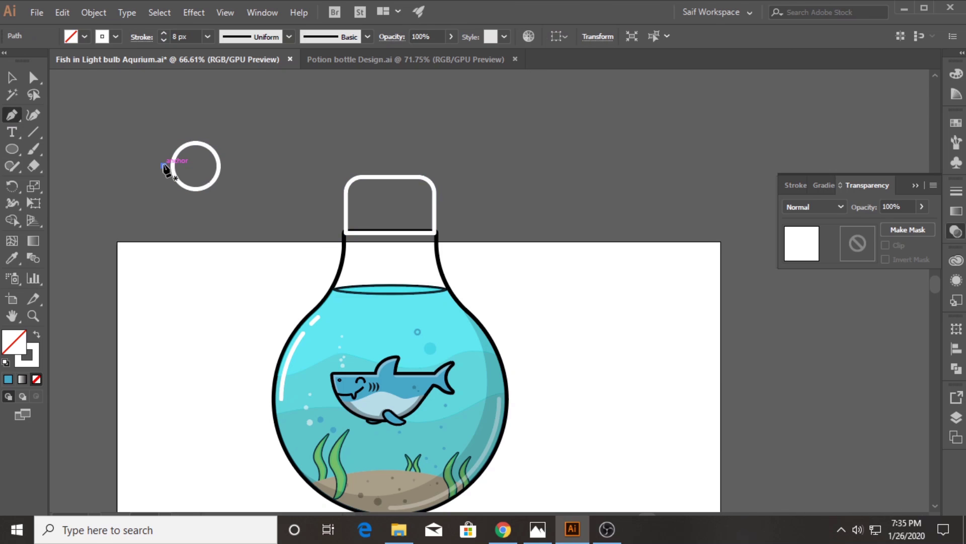
pyautogui.keyDown('ctrl'); pyautogui.click(220, 166); pyautogui.keyUp('ctrl')
pyautogui.click(196, 191)
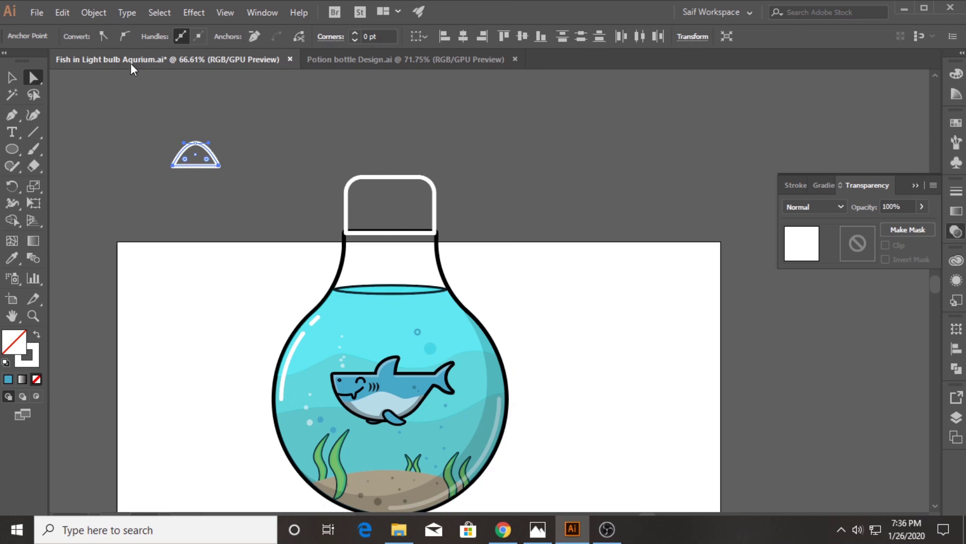
pyautogui.click(179, 119)
pyautogui.hotkey('ctrl', 'z')
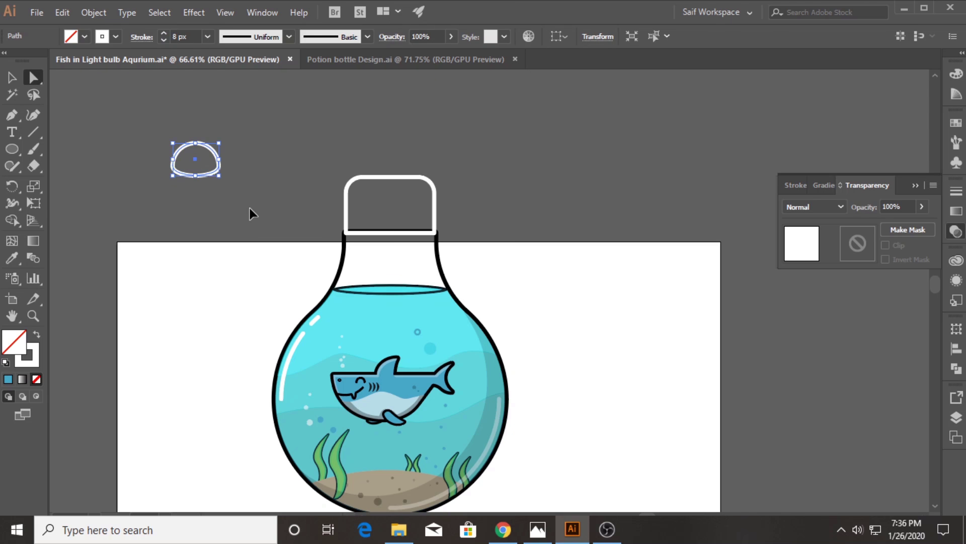
pyautogui.hotkey('ctrl', 'z')
# Cut the circle with a horizontal line and remove its lower half with Shape Builder, leaving a dome.
pyautogui.press('p')
pyautogui.click(157, 165)
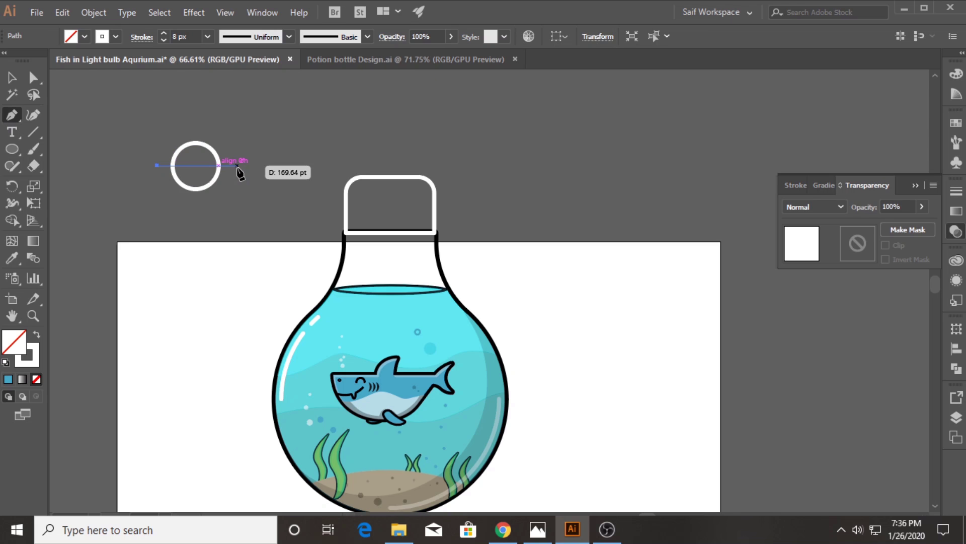
pyautogui.click(237, 165)
pyautogui.press('v')
pyautogui.moveTo(146, 133); pyautogui.dragTo(191, 208)
pyautogui.click(12, 220)
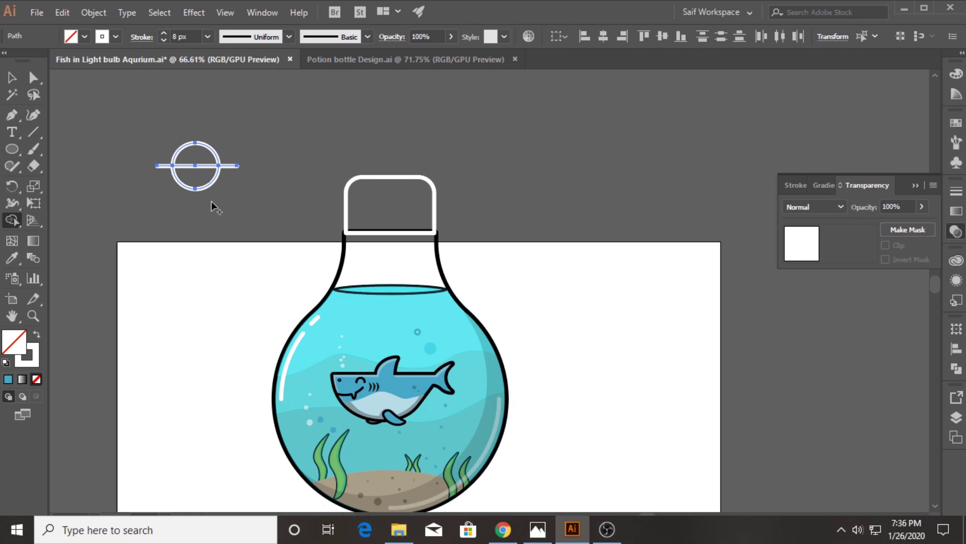
pyautogui.keyDown('alt'); pyautogui.click(195, 177); pyautogui.keyUp('alt')
# Move the dome onto the top of the cap and select both together.
pyautogui.click(12, 77)
pyautogui.moveTo(201, 141); pyautogui.dragTo(394, 153)
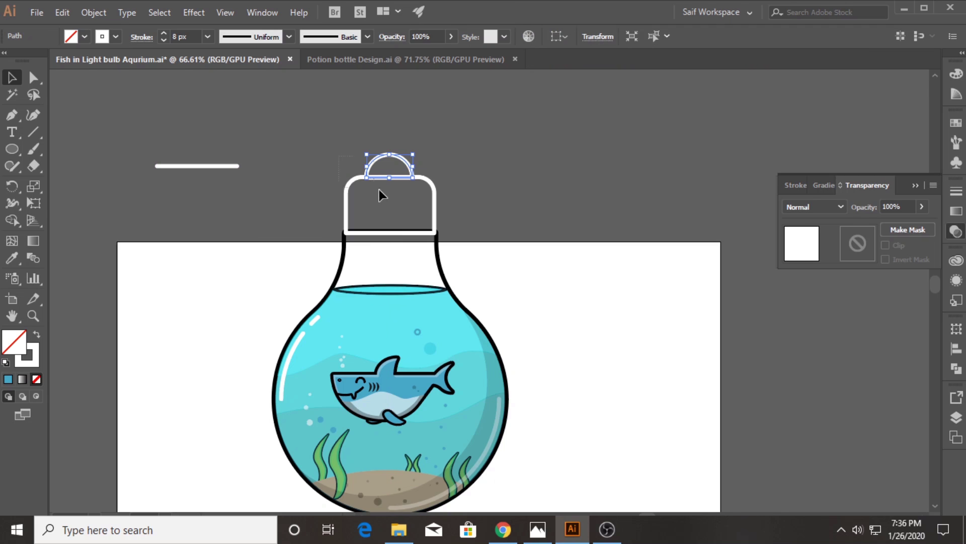
pyautogui.keyDown('shift'); pyautogui.click(379, 190); pyautogui.keyUp('shift')
pyautogui.click(85, 37)
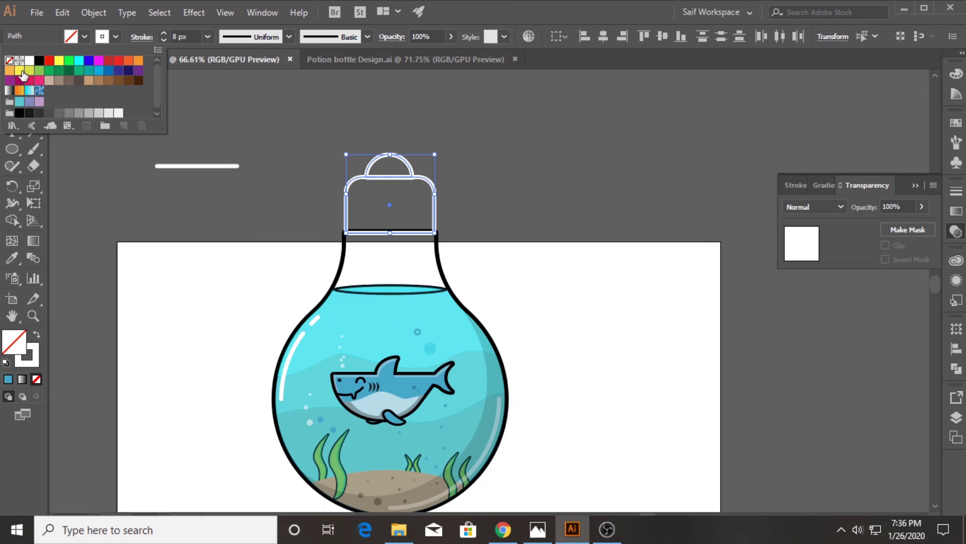
# Fill the cap and dome orange and delete the leftover white line.
pyautogui.click(20, 71)
pyautogui.click(9, 71)
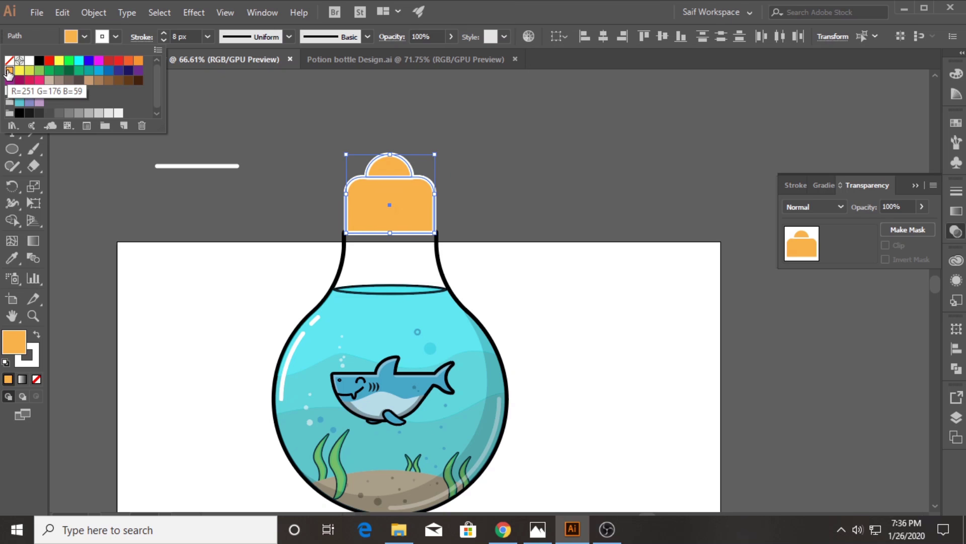
pyautogui.click(207, 173)
pyautogui.press('Delete')
# Give the cap a dark outline with Round Join corners.
pyautogui.click(402, 183)
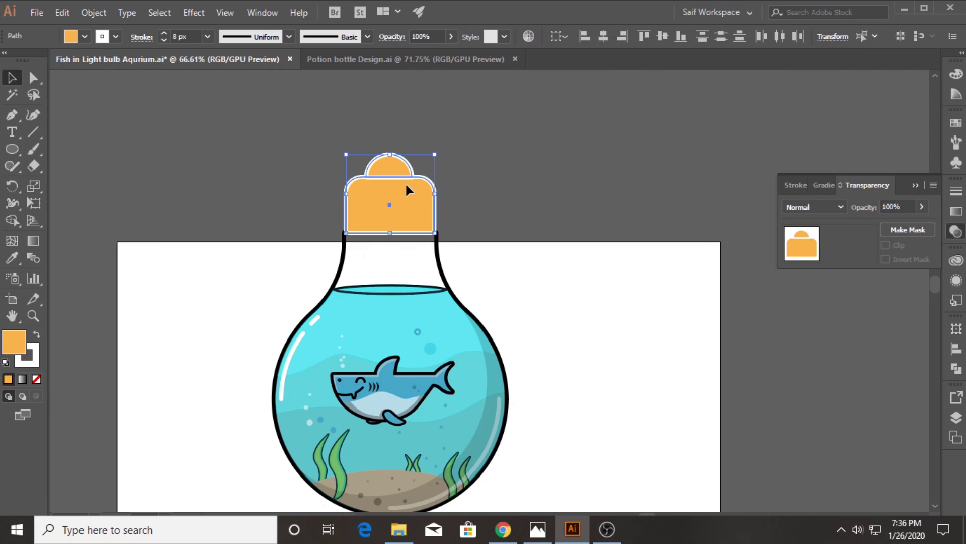
pyautogui.click(116, 37)
pyautogui.click(34, 103)
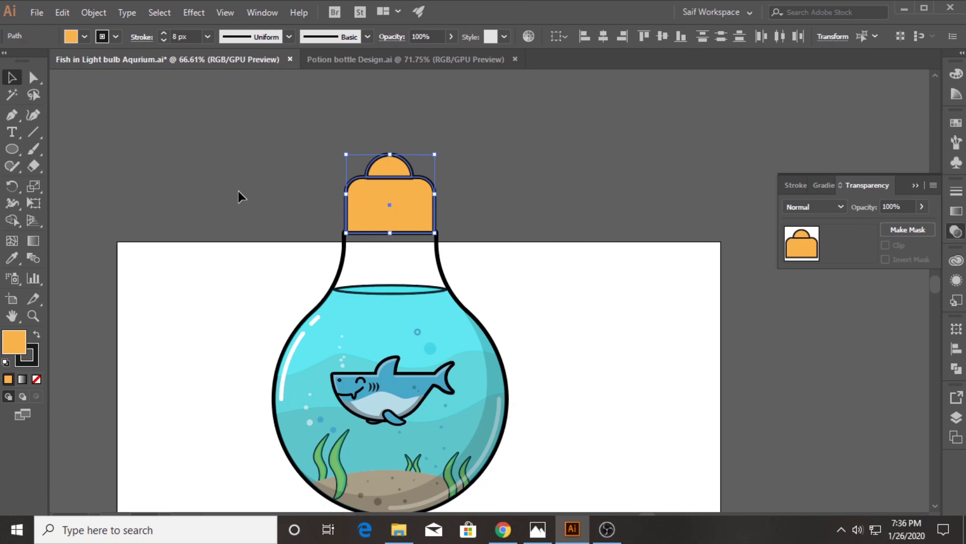
pyautogui.click(238, 191)
pyautogui.click(355, 171)
pyautogui.click(141, 37)
pyautogui.click(72, 97)
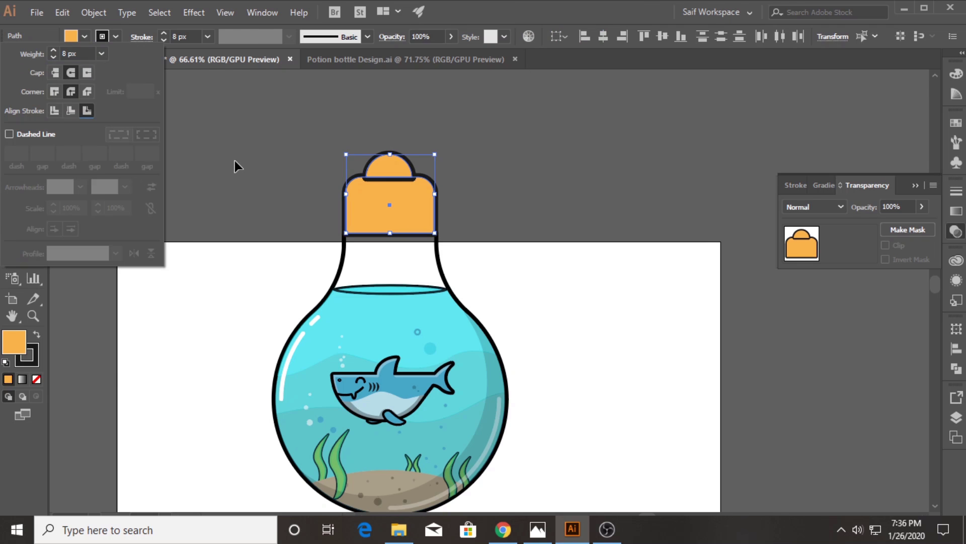
pyautogui.click(254, 167)
# Stretch the small dome slightly taller and zoom in on the cap.
pyautogui.click(400, 168)
pyautogui.moveTo(400, 169); pyautogui.dragTo(453, 168)
pyautogui.click(319, 199)
pyautogui.click(32, 315)
pyautogui.click(12, 77)
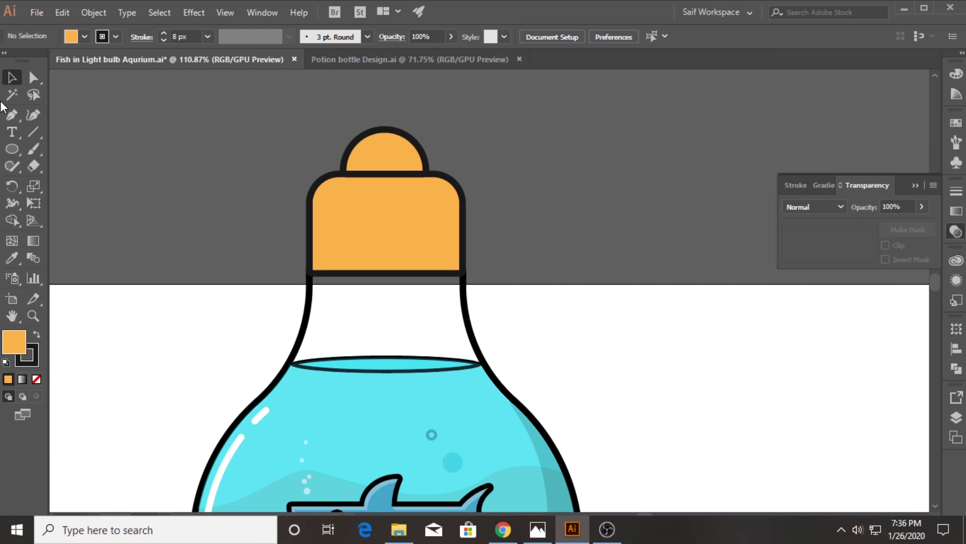
# Duplicate the cap to the right and cut out its middle, leaving two side strips.
pyautogui.moveTo(355, 214); pyautogui.dragTo(585, 213)
pyautogui.hotkey('shift', 'm')
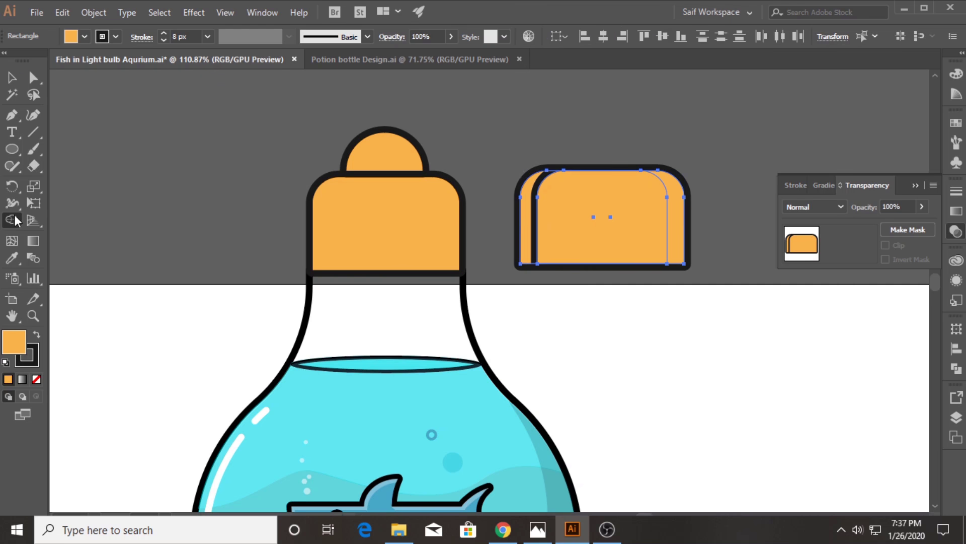
pyautogui.keyDown('alt'); pyautogui.click(602, 216); pyautogui.keyUp('alt')
pyautogui.click(8, 82)
# Fill the right strip black and the left strip white, both with no outline.
pyautogui.click(85, 37)
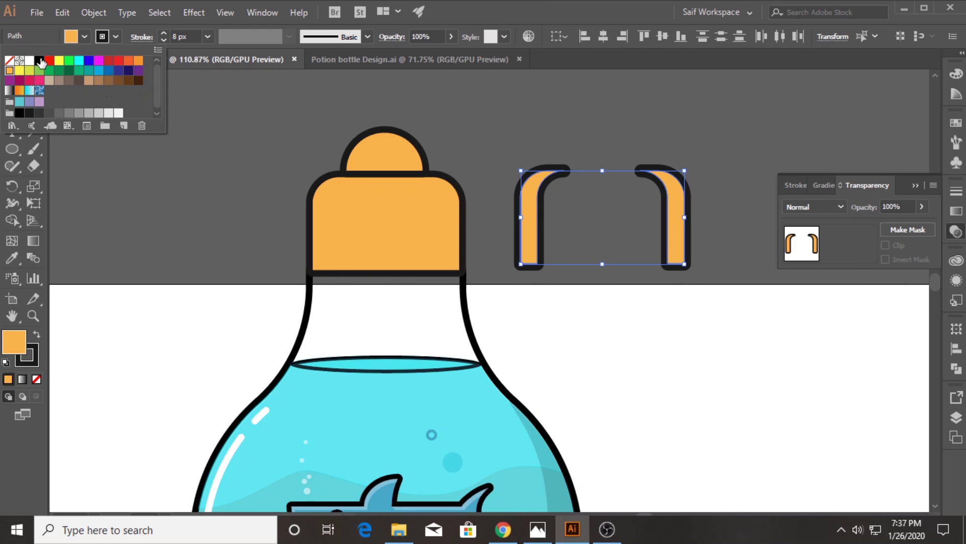
pyautogui.click(43, 64)
pyautogui.click(201, 183)
pyautogui.click(665, 189)
pyautogui.click(85, 39)
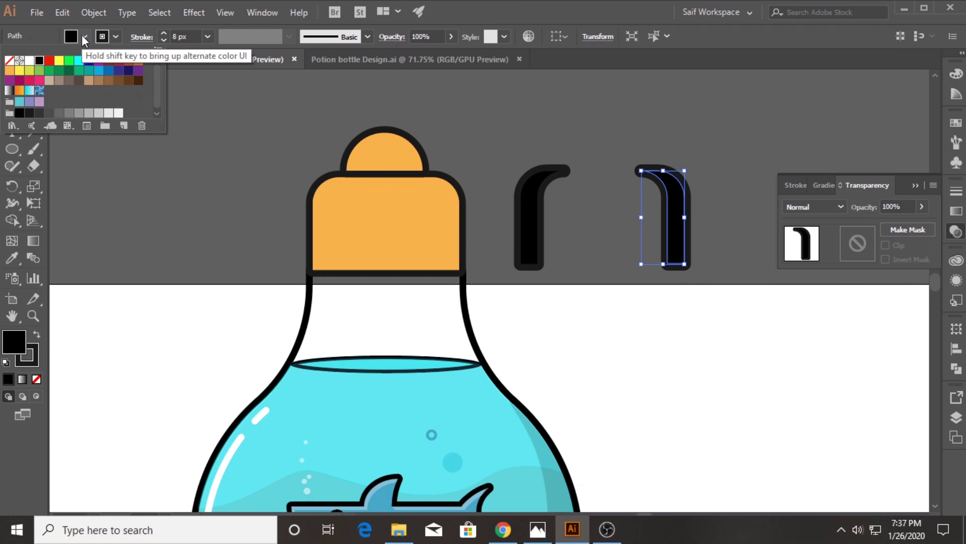
pyautogui.click(534, 203)
pyautogui.click(85, 36)
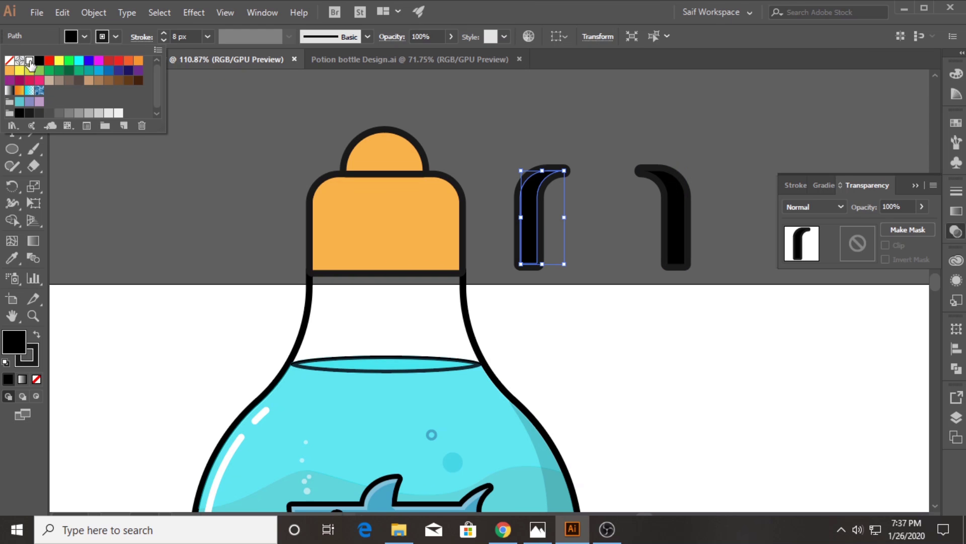
pyautogui.click(30, 60)
pyautogui.keyDown('shift'); pyautogui.click(675, 221); pyautogui.keyUp('shift')
pyautogui.click(116, 36)
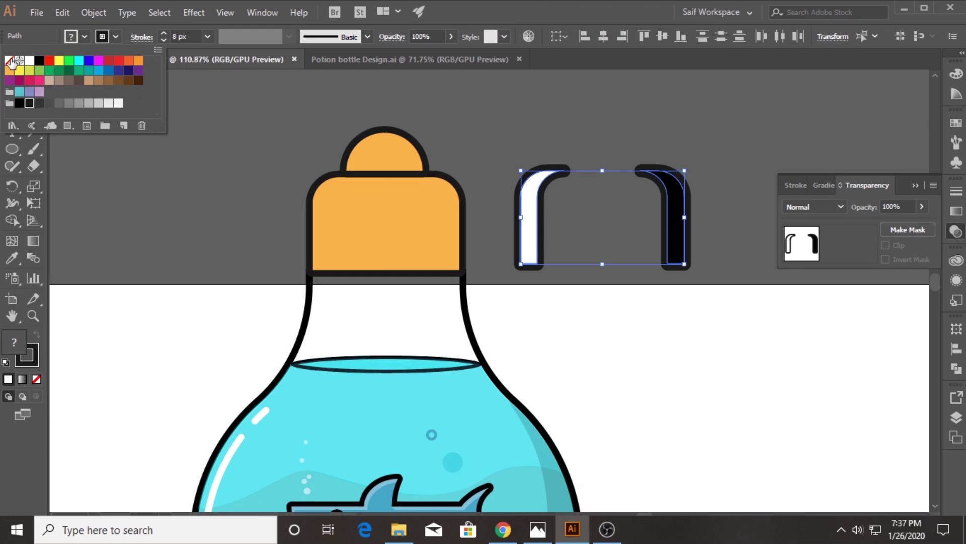
pyautogui.click(10, 60)
# Set both side strips to 30% opacity.
pyautogui.click(178, 138)
pyautogui.click(672, 217)
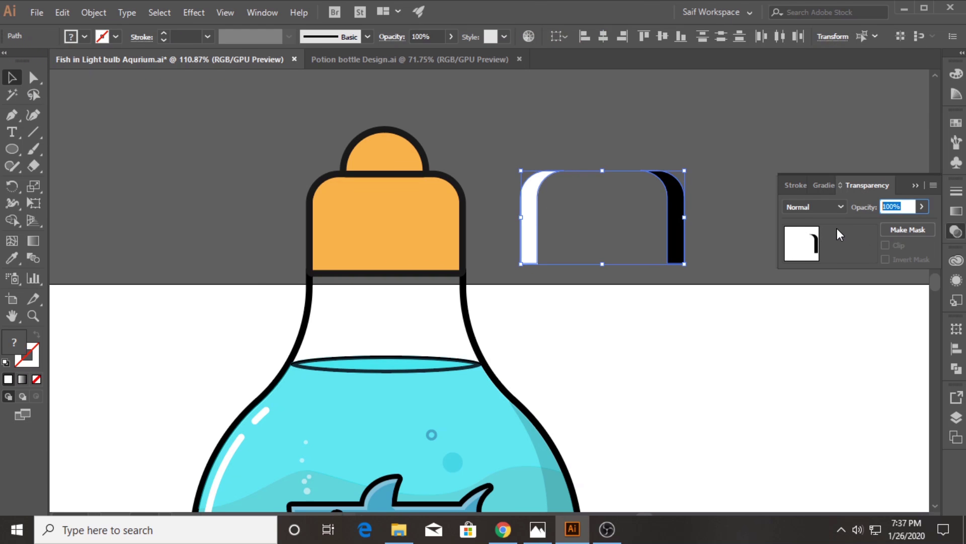
pyautogui.write('30')
pyautogui.click(545, 194)
# Place the white strip on the cap's left and the dark strip on its right at 20% opacity.
pyautogui.moveTo(531, 206); pyautogui.dragTo(322, 209)
pyautogui.moveTo(650, 206); pyautogui.dragTo(442, 210)
pyautogui.click(452, 207)
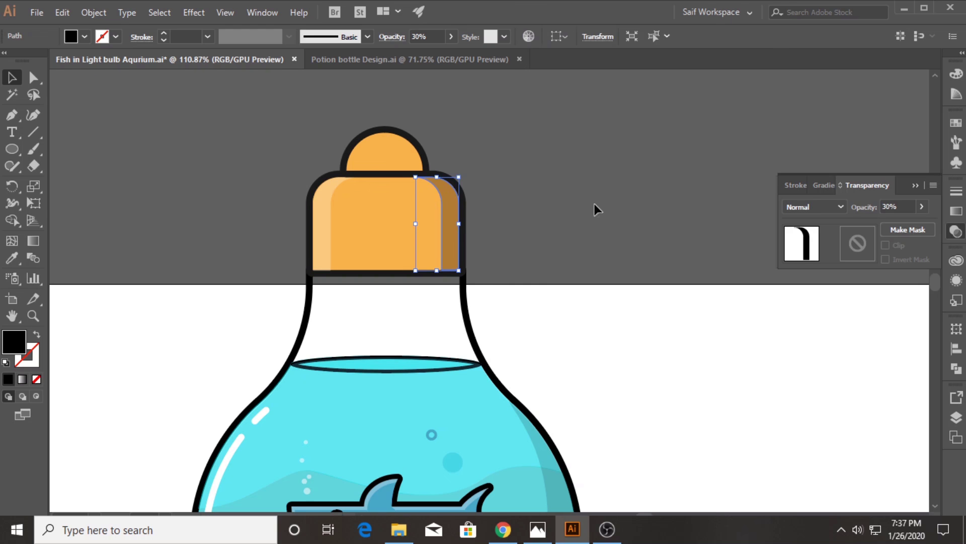
pyautogui.doubleClick(898, 207)
pyautogui.write('20')
pyautogui.press('Return')
pyautogui.click(578, 176)
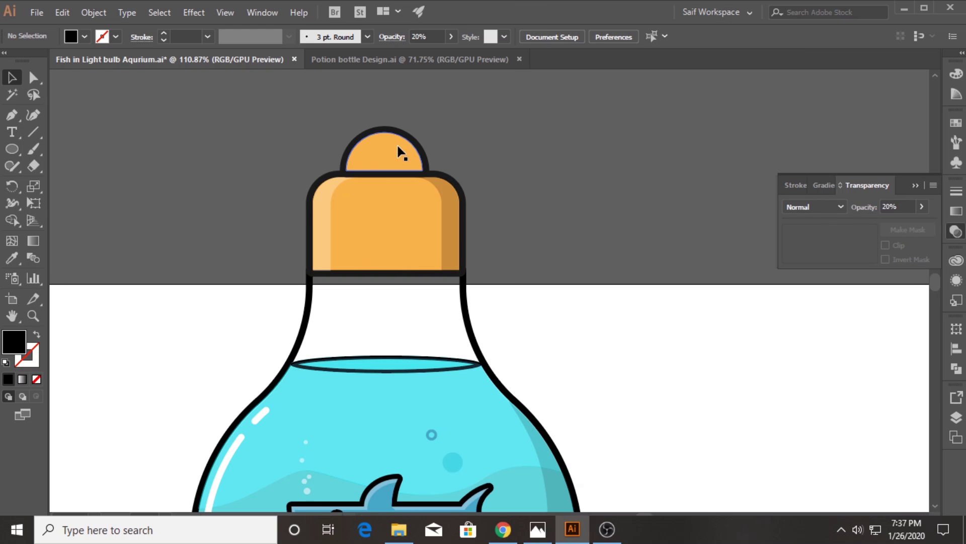
# Duplicate the dome, cut it into an arch, and give it the translucent white highlight look.
pyautogui.moveTo(397, 151)
pyautogui.mouseDown()
pyautogui.moveTo(557, 152)
pyautogui.moveTo(510, 134)
pyautogui.mouseUp()
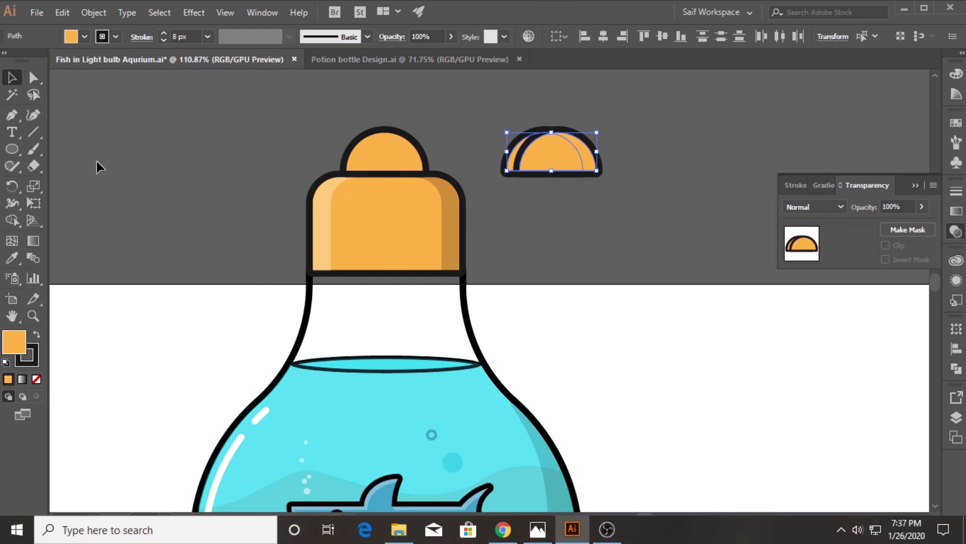
pyautogui.hotkey('shift', 'm')
pyautogui.keyDown('alt'); pyautogui.click(541, 159); pyautogui.keyUp('alt')
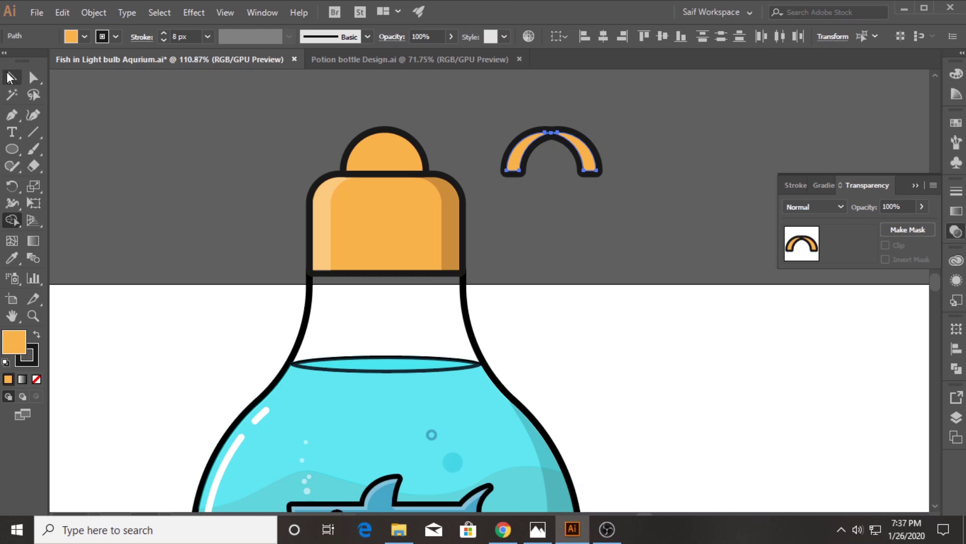
pyautogui.press('i')
pyautogui.click(328, 213)
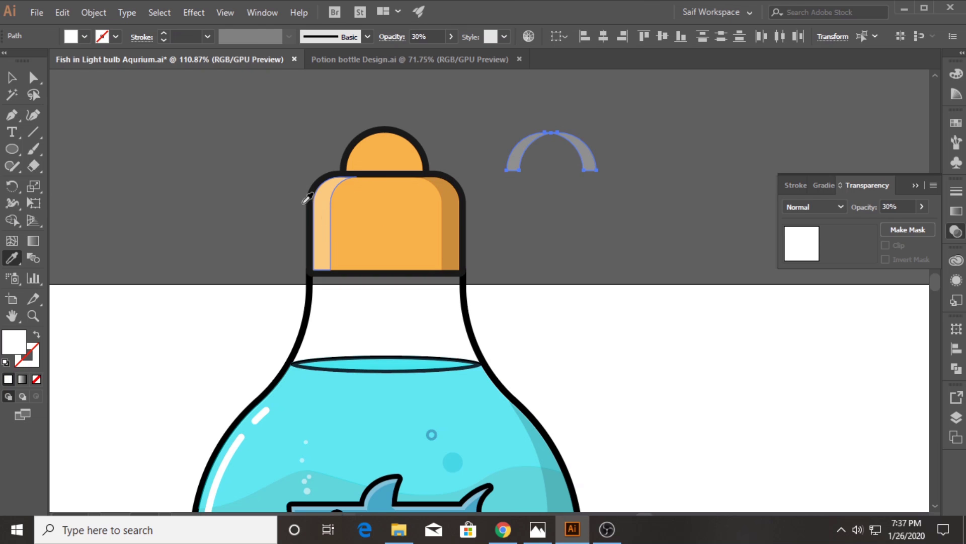
pyautogui.click(584, 159)
# Undo the grey fill and give the arch's right half the black 20%-opacity shadow style.
pyautogui.hotkey('ctrl', 'z')
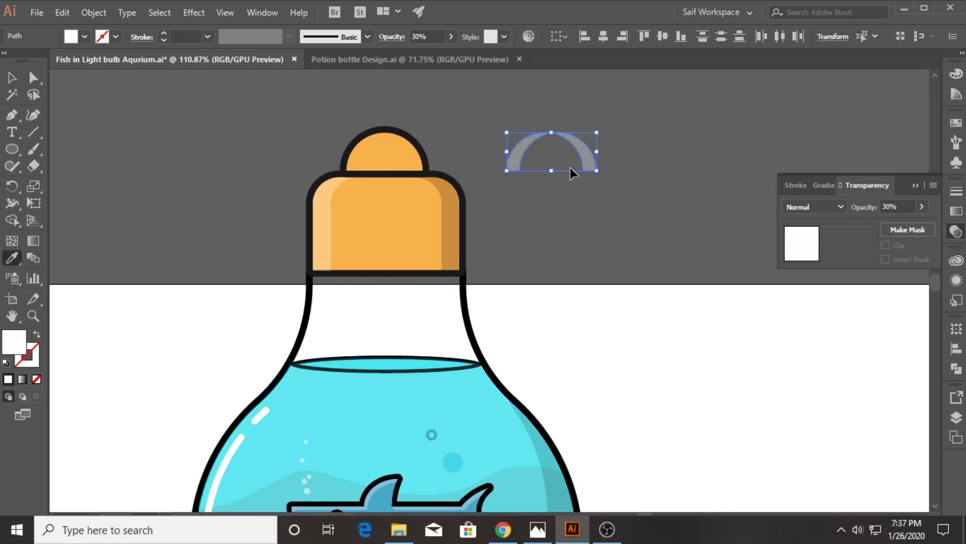
pyautogui.click(33, 78)
pyautogui.click(571, 222)
pyautogui.click(588, 156)
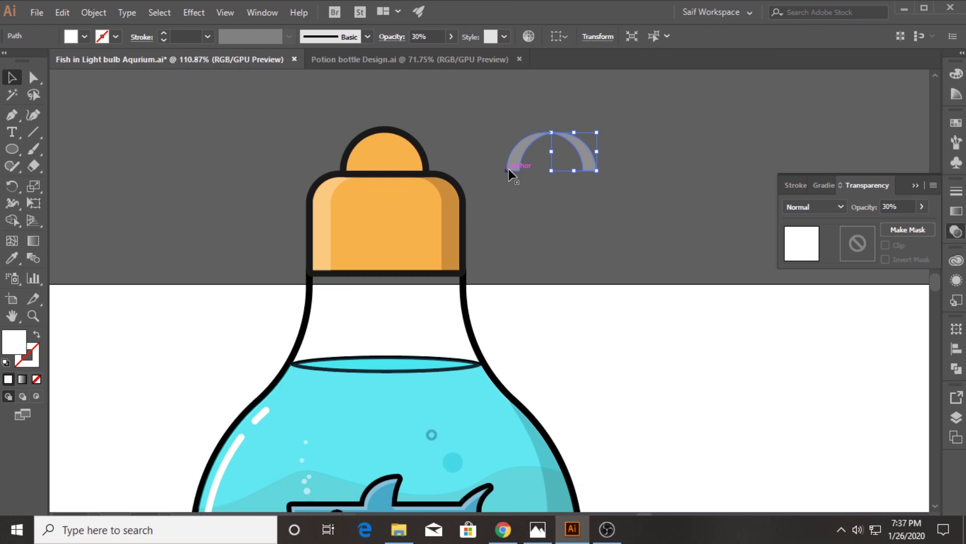
pyautogui.press('i')
pyautogui.click(447, 227)
pyautogui.press('v')
# Move the shaded arch onto the cap's top dome and zoom in closer.
pyautogui.click(578, 156)
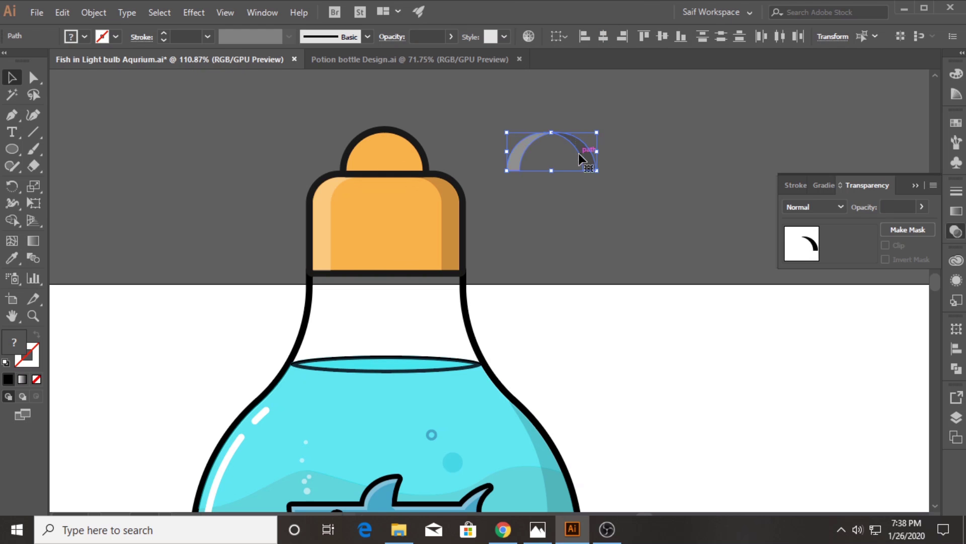
pyautogui.moveTo(579, 155)
pyautogui.mouseDown()
pyautogui.moveTo(409, 150)
pyautogui.moveTo(409, 173)
pyautogui.mouseUp()
pyautogui.click(467, 161)
pyautogui.click(304, 147)
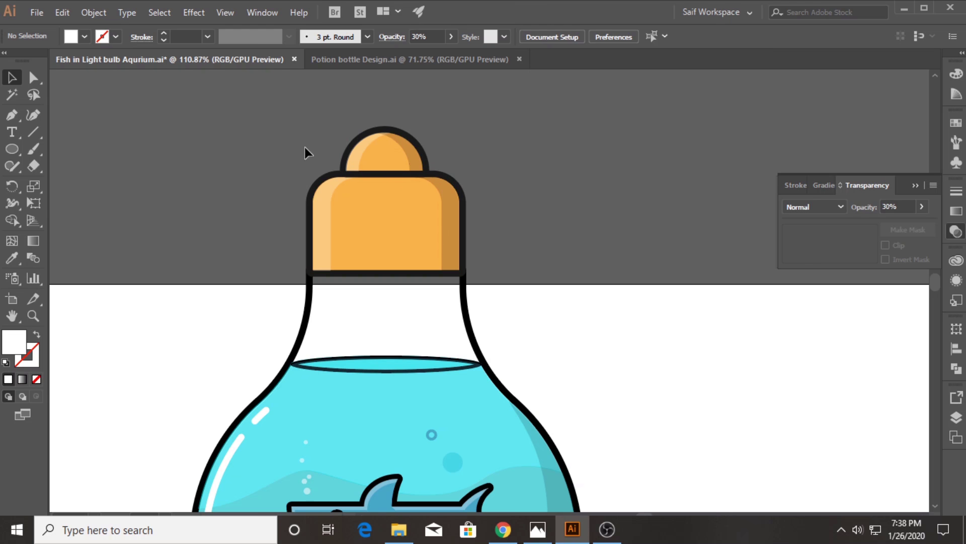
pyautogui.click(41, 312)
pyautogui.moveTo(282, 243); pyautogui.dragTo(352, 237)
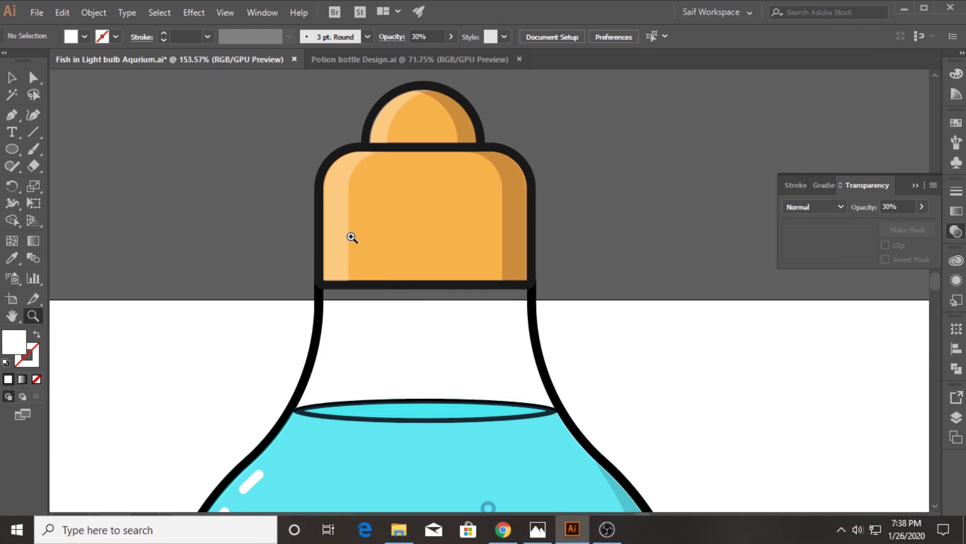
# Draw a small tilted ellipse glint on the dome at 30% opacity.
pyautogui.click(10, 149)
pyautogui.moveTo(401, 108)
pyautogui.mouseDown()
pyautogui.moveTo(411, 129)
pyautogui.moveTo(398, 147)
pyautogui.mouseUp()
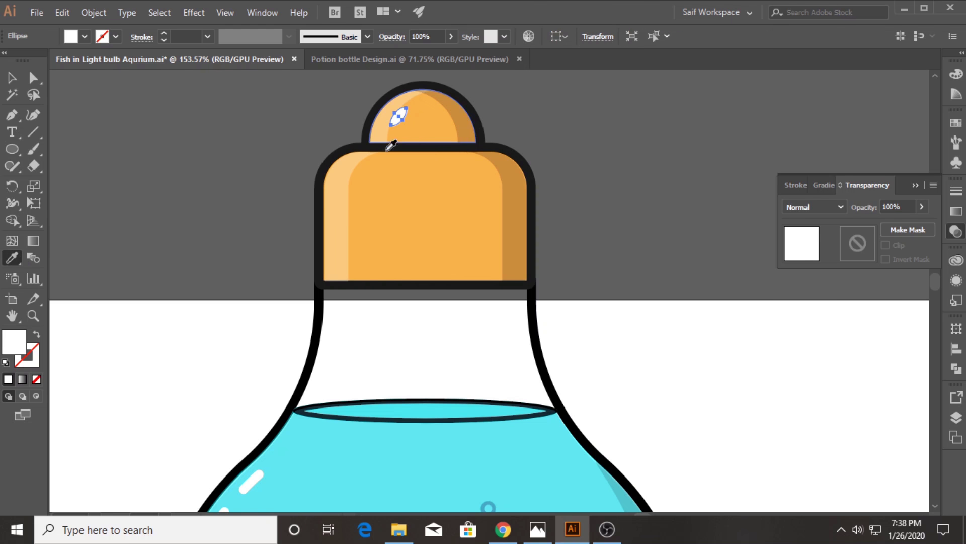
pyautogui.press('v')
pyautogui.press('3')
pyautogui.click(286, 154)
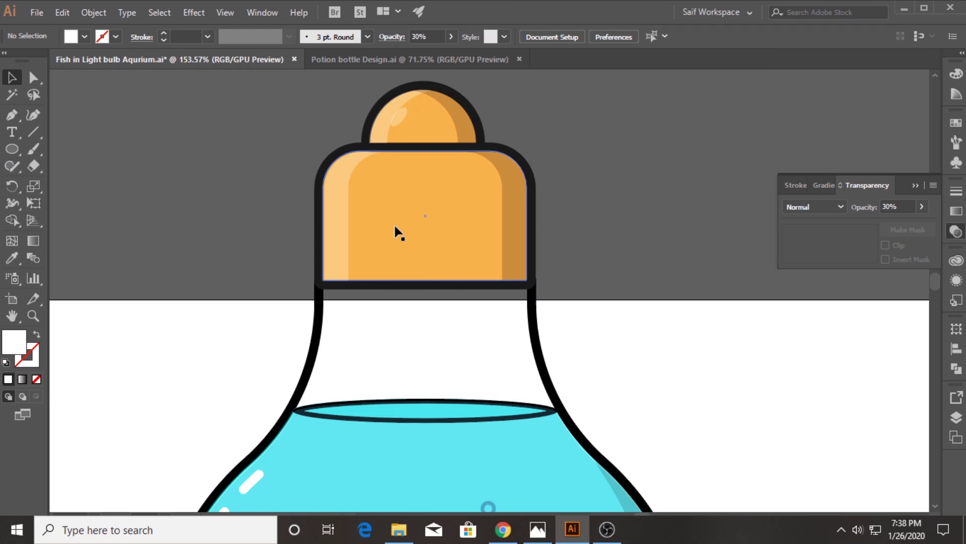
# Duplicate the cap body to the right and draw a tall narrow bar beside it.
pyautogui.moveTo(398, 233); pyautogui.dragTo(708, 229)
pyautogui.press('l')
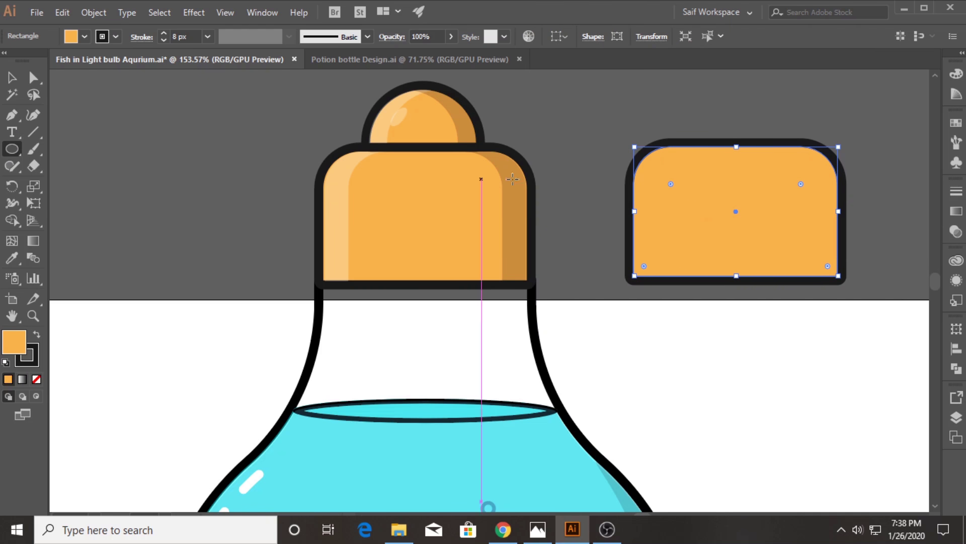
pyautogui.moveTo(556, 106); pyautogui.dragTo(574, 323)
pyautogui.hotkey('ctrl', 'z')
pyautogui.press('m')
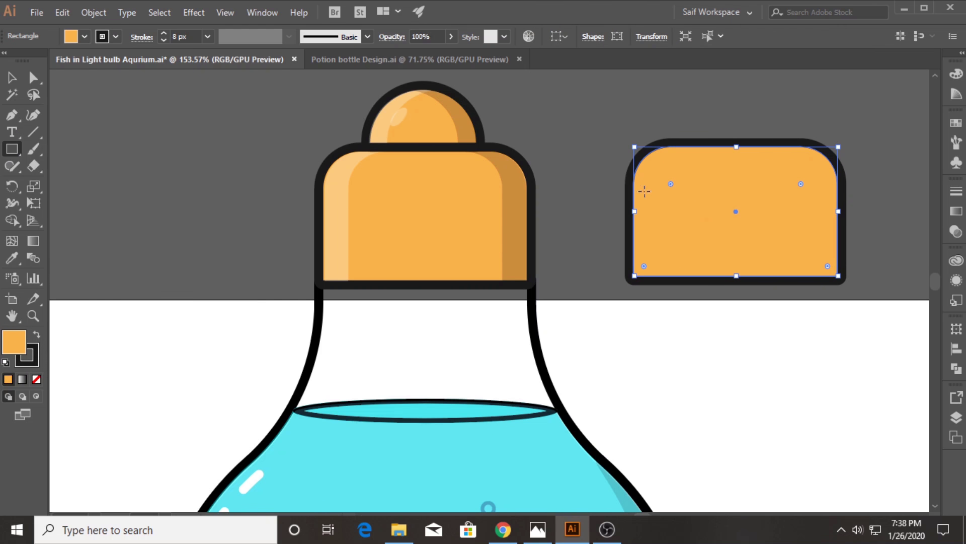
pyautogui.moveTo(571, 97); pyautogui.dragTo(588, 398)
# Duplicate the bar, remove both bars' outlines and give them the cap shadow's look.
pyautogui.press('v')
pyautogui.moveTo(575, 353); pyautogui.dragTo(630, 346)
pyautogui.keyDown('shift'); pyautogui.click(565, 306); pyautogui.keyUp('shift')
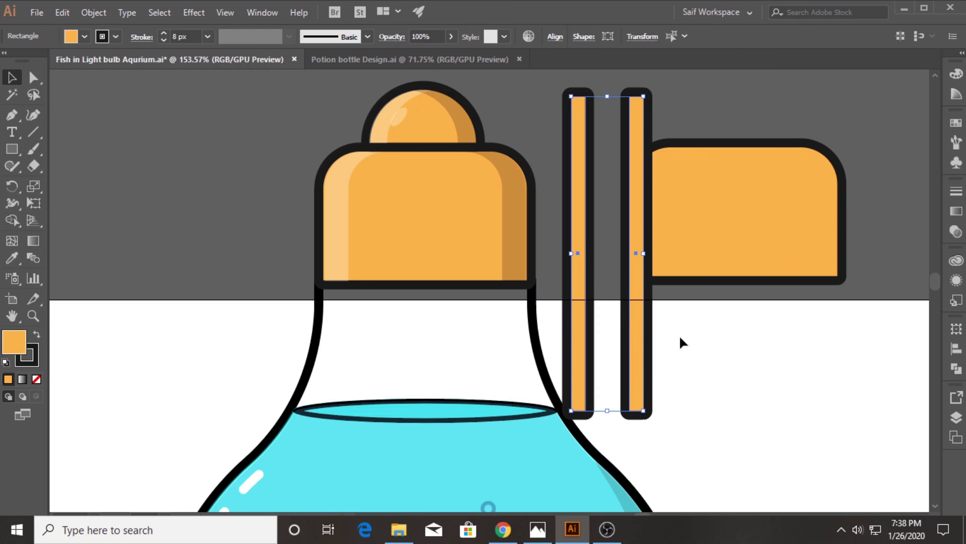
pyautogui.click(86, 37)
pyautogui.press('Escape')
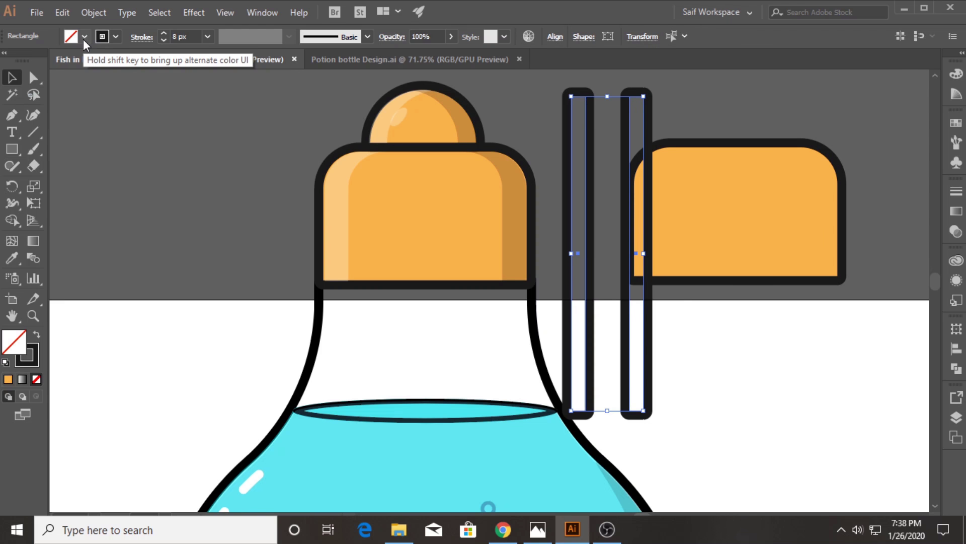
pyautogui.click(116, 37)
pyautogui.click(7, 61)
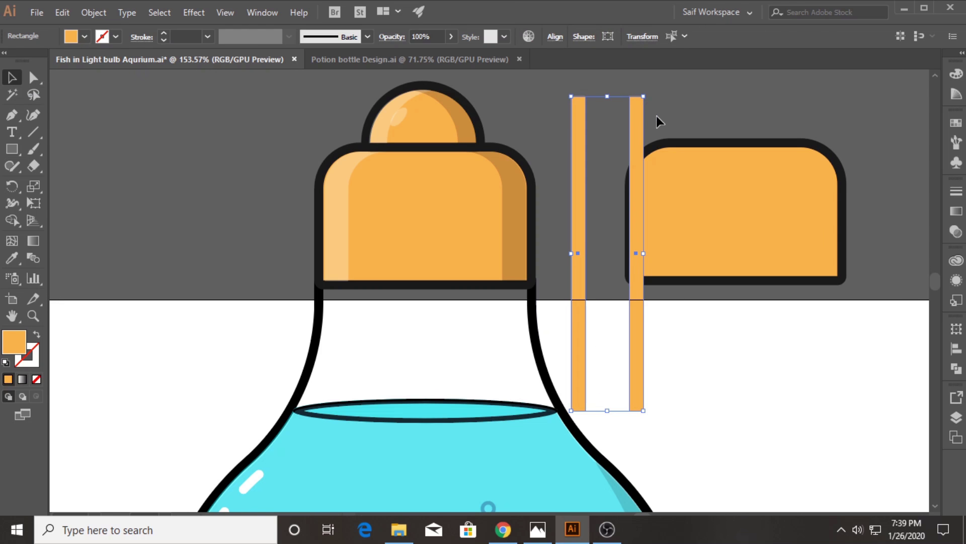
pyautogui.click(12, 258)
pyautogui.click(508, 201)
# Rotate the two bars into shallow diagonal stripes positioned across the bulb cap.
pyautogui.press('v')
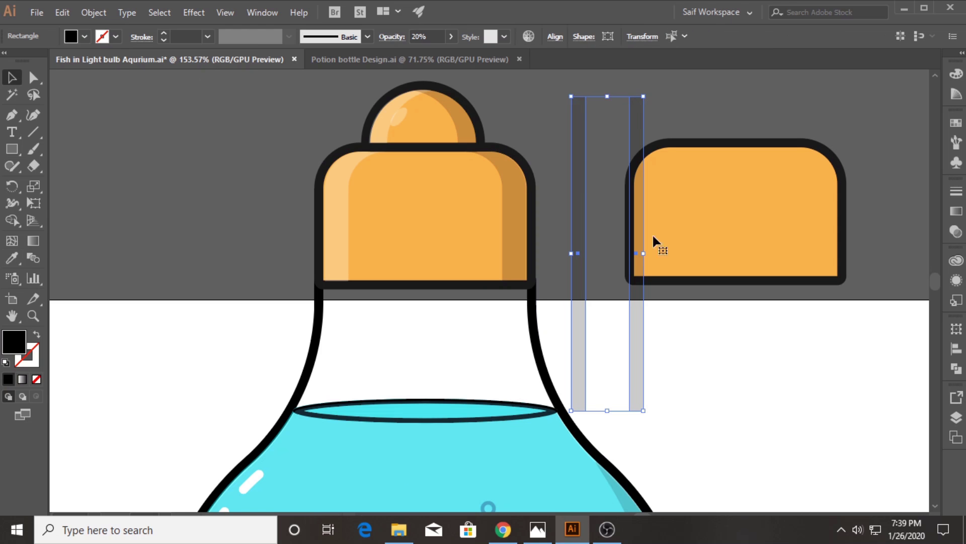
pyautogui.moveTo(643, 420); pyautogui.dragTo(738, 372)
pyautogui.moveTo(648, 346)
pyautogui.mouseDown()
pyautogui.moveTo(781, 303)
pyautogui.moveTo(770, 242)
pyautogui.mouseUp()
pyautogui.hscroll(5, 660, 332)
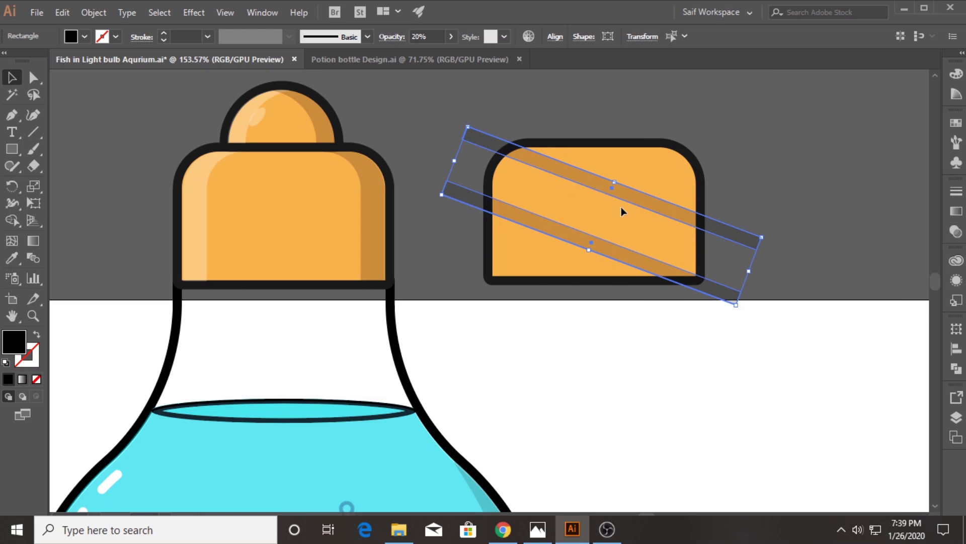
pyautogui.moveTo(622, 209); pyautogui.dragTo(352, 212)
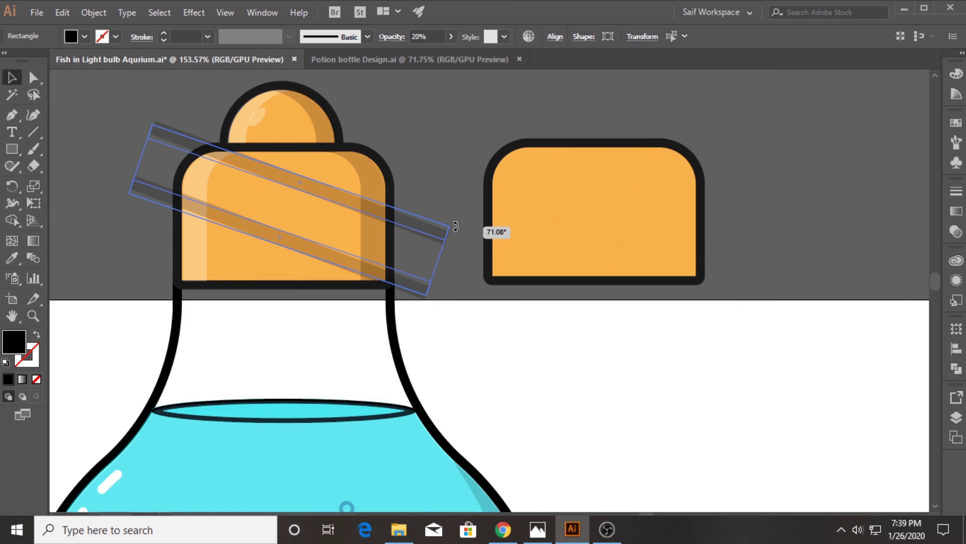
pyautogui.moveTo(479, 241); pyautogui.dragTo(453, 224)
# Trim the stripe parts hanging off the cap's left and right edges with Shape Builder.
pyautogui.keyDown('shift'); pyautogui.click(298, 216); pyautogui.keyUp('shift')
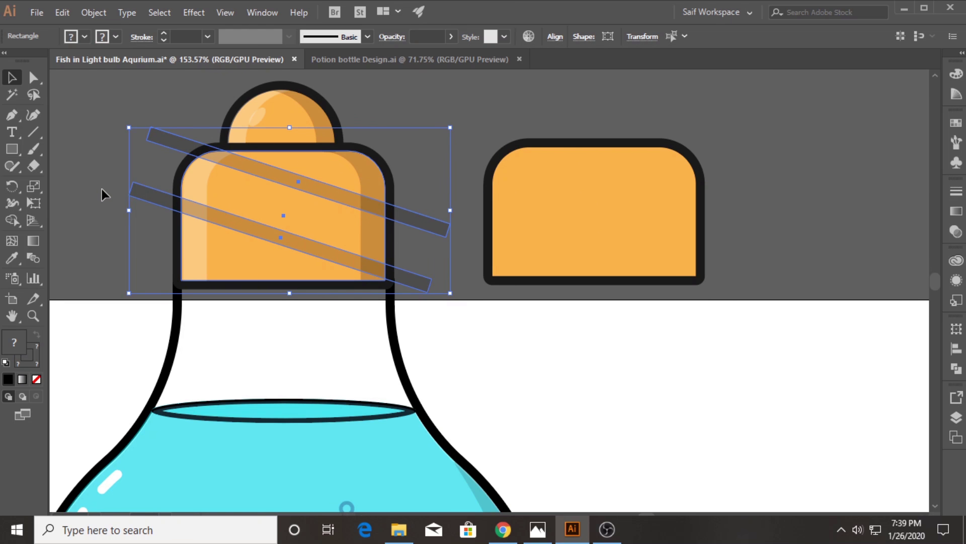
pyautogui.hotkey('shift', 'm')
pyautogui.moveTo(157, 139); pyautogui.dragTo(137, 210)
pyautogui.moveTo(429, 209); pyautogui.dragTo(424, 293)
# Select the bottle outline path to check it, then deselect.
pyautogui.press('v')
pyautogui.click(165, 303)
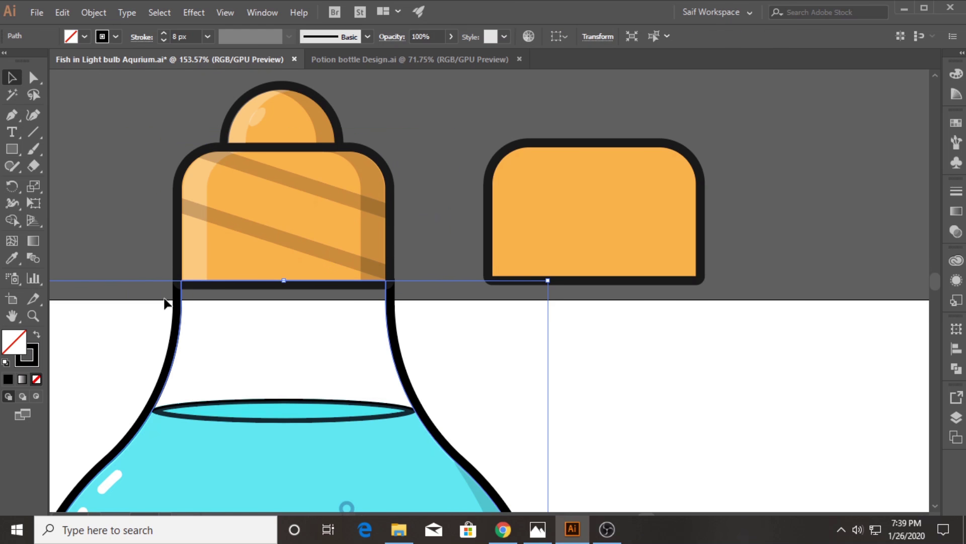
pyautogui.click(115, 40)
pyautogui.click(68, 197)
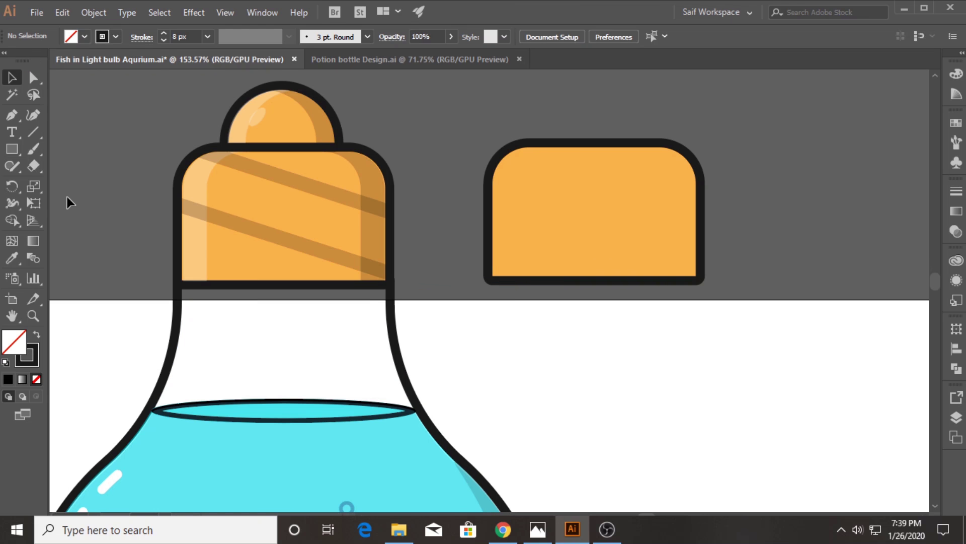
pyautogui.scroll(-3, 149, 255)
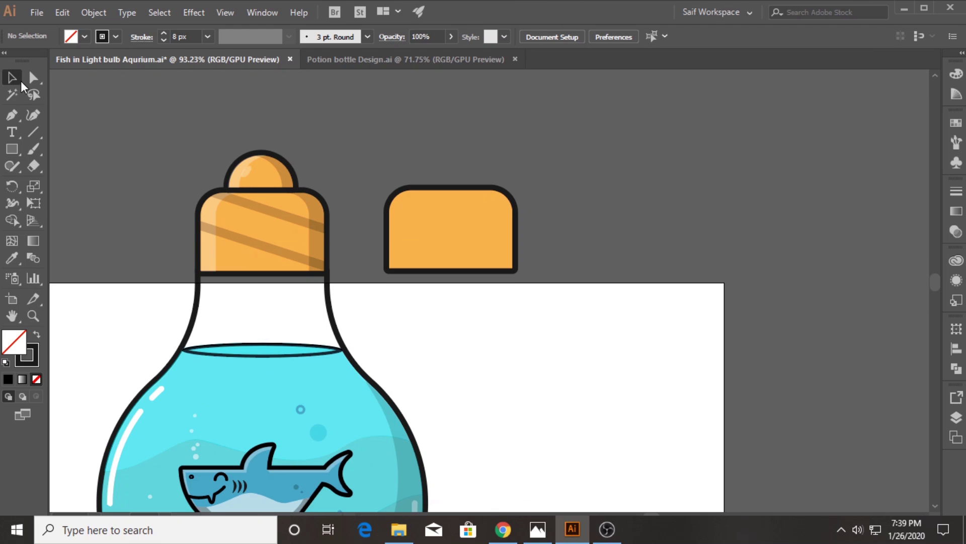
# Set both diagonal cap stripes to 50% opacity.
pyautogui.click(246, 216)
pyautogui.keyDown('shift'); pyautogui.click(262, 244); pyautogui.keyUp('shift')
pyautogui.click(956, 231)
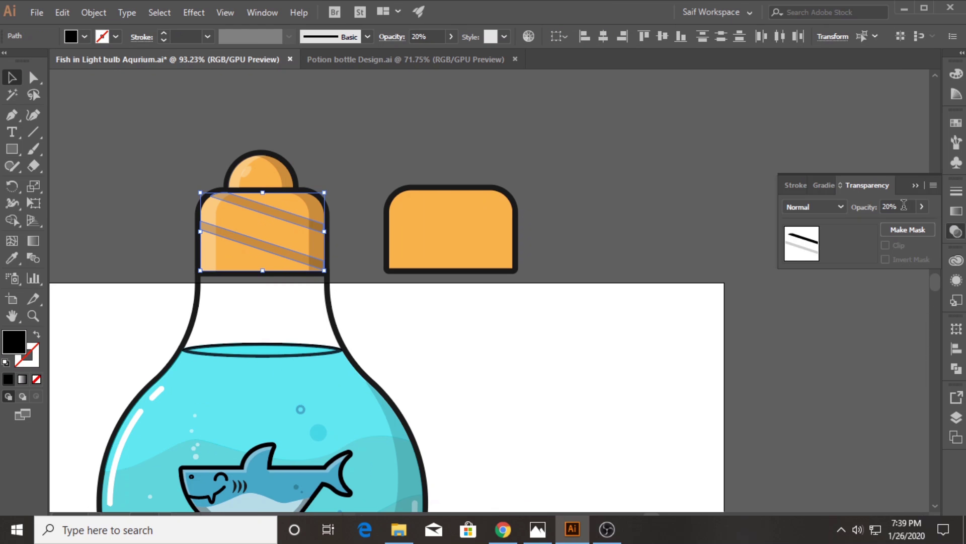
pyautogui.click(872, 210)
pyautogui.write('0')
pyautogui.press('Return')
pyautogui.click(547, 267)
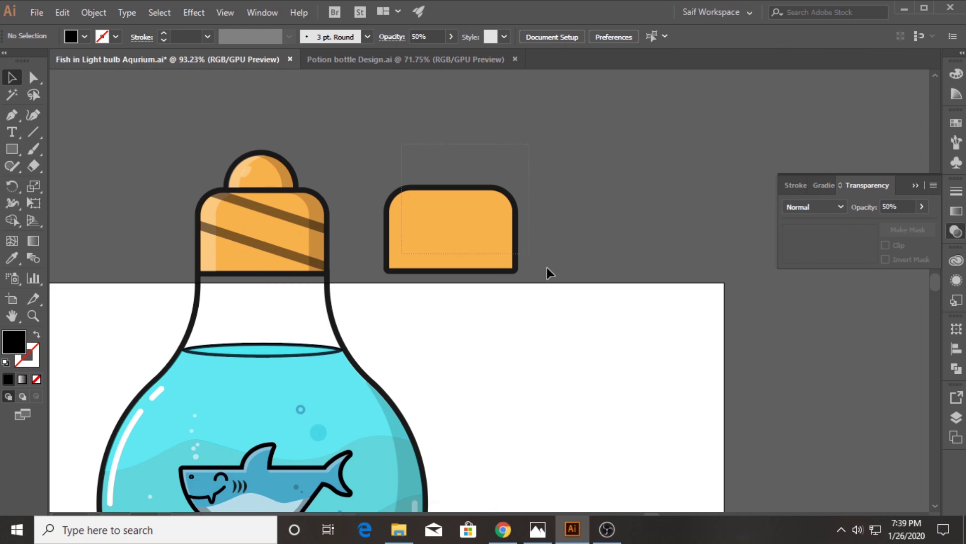
# Delete the spare orange rounded rectangle and zoom out to the whole artboard.
pyautogui.click(506, 254)
pyautogui.press('Delete')
pyautogui.press('z')
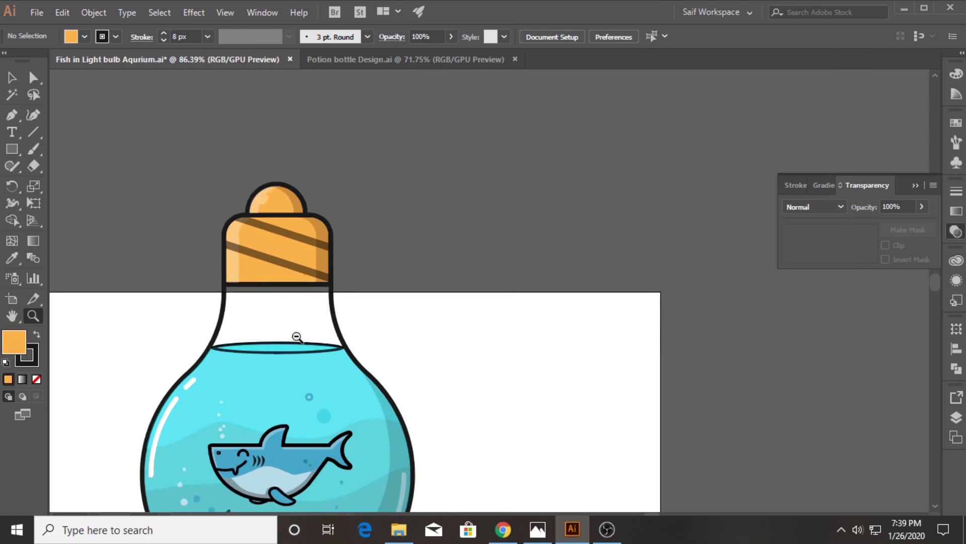
pyautogui.moveTo(297, 334); pyautogui.dragTo(285, 333)
pyautogui.press('v')
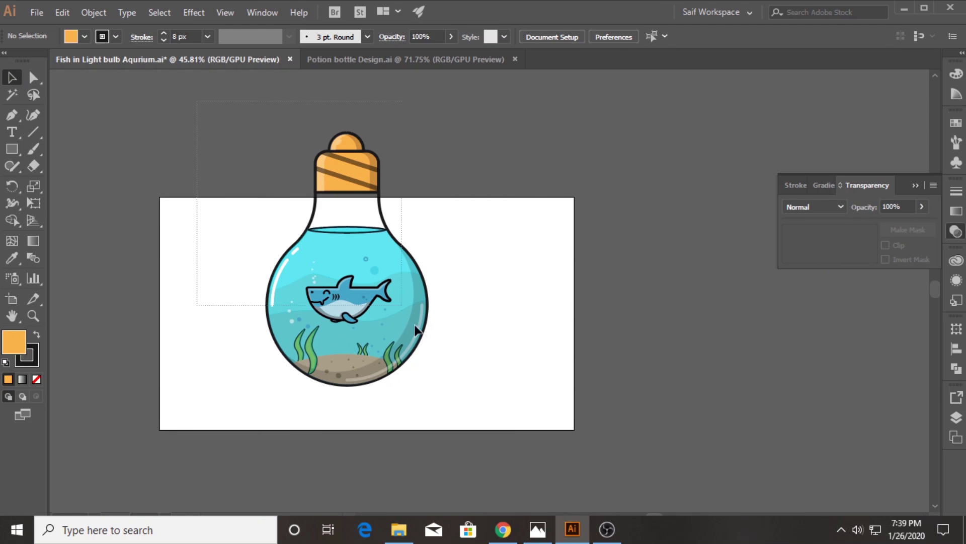
# Scale the whole bulb artwork down and move it onto the artboard.
pyautogui.moveTo(198, 200)
pyautogui.mouseDown()
pyautogui.moveTo(429, 403)
pyautogui.moveTo(418, 384)
pyautogui.mouseUp()
pyautogui.moveTo(373, 272); pyautogui.dragTo(398, 322)
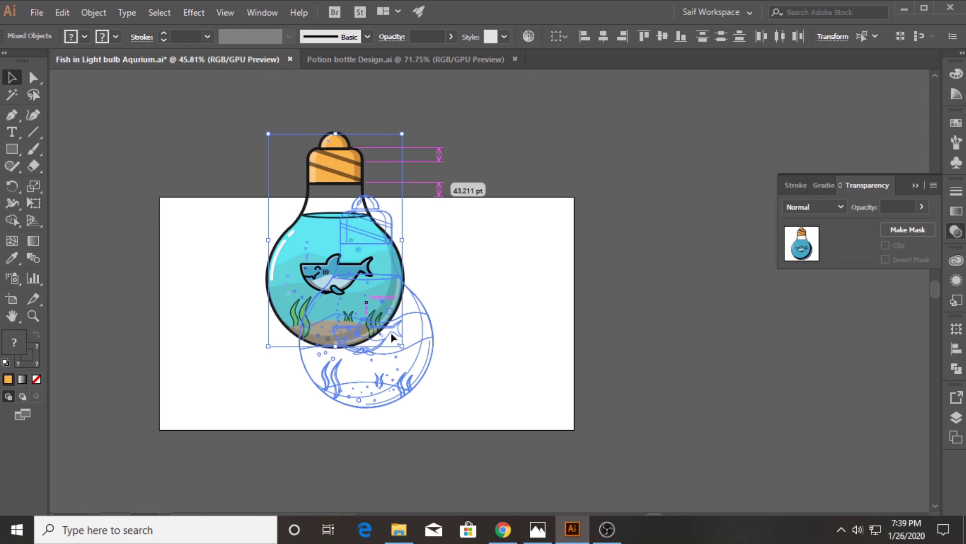
pyautogui.moveTo(434, 409); pyautogui.dragTo(418, 404)
pyautogui.click(101, 321)
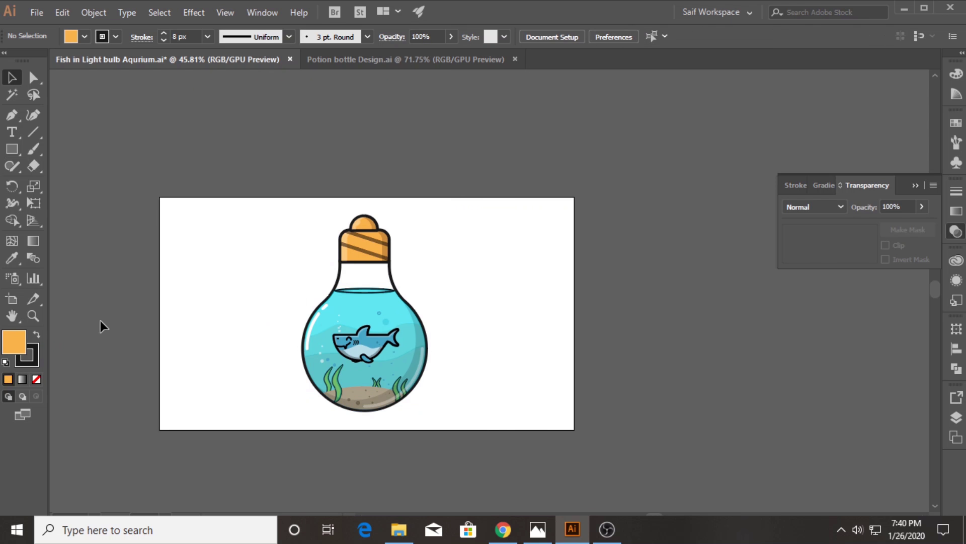
pyautogui.click(352, 412)
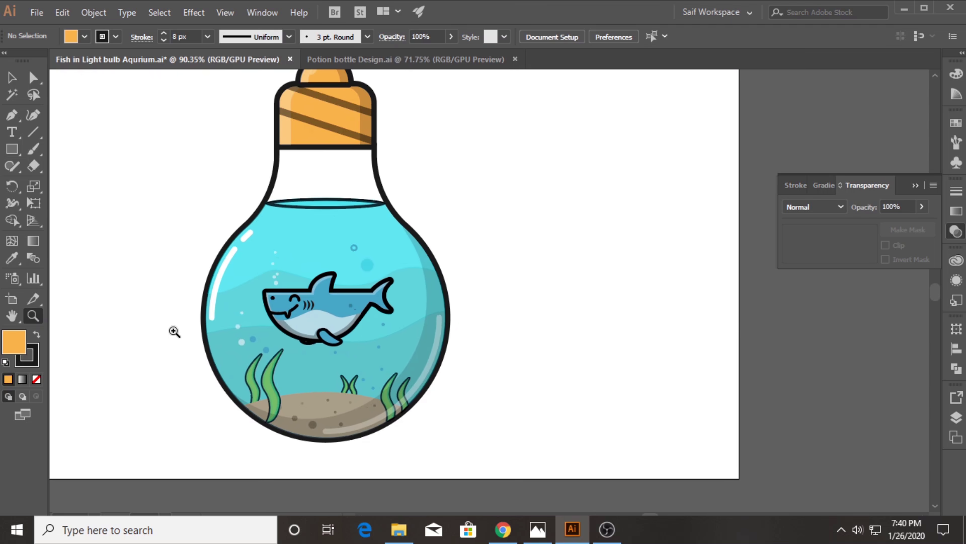
pyautogui.keyDown('alt'); pyautogui.click(235, 275); pyautogui.keyUp('alt')
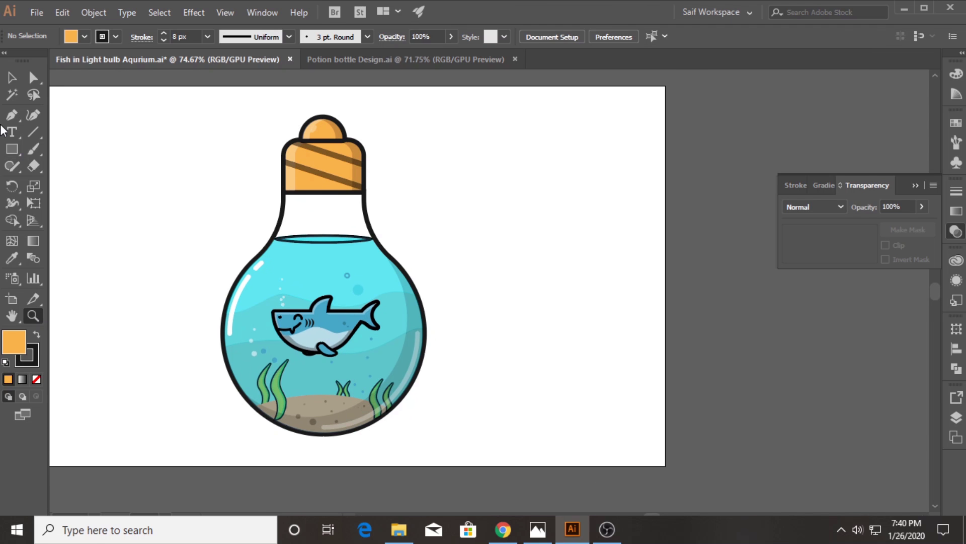
# Draw a circle in the upper water with the 30% white highlight style, nudged left.
pyautogui.press('v')
pyautogui.moveTo(12, 149); pyautogui.dragTo(51, 182)
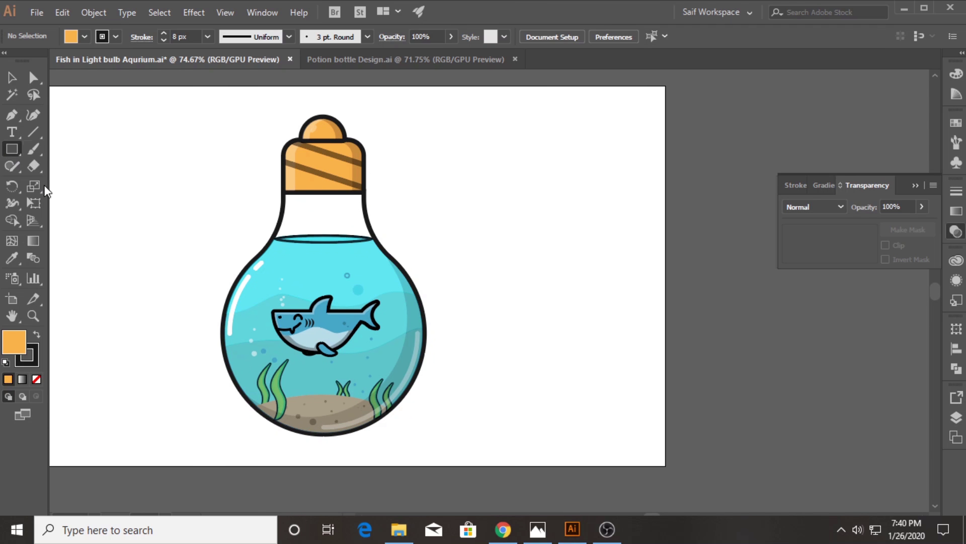
pyautogui.moveTo(277, 253); pyautogui.dragTo(310, 287)
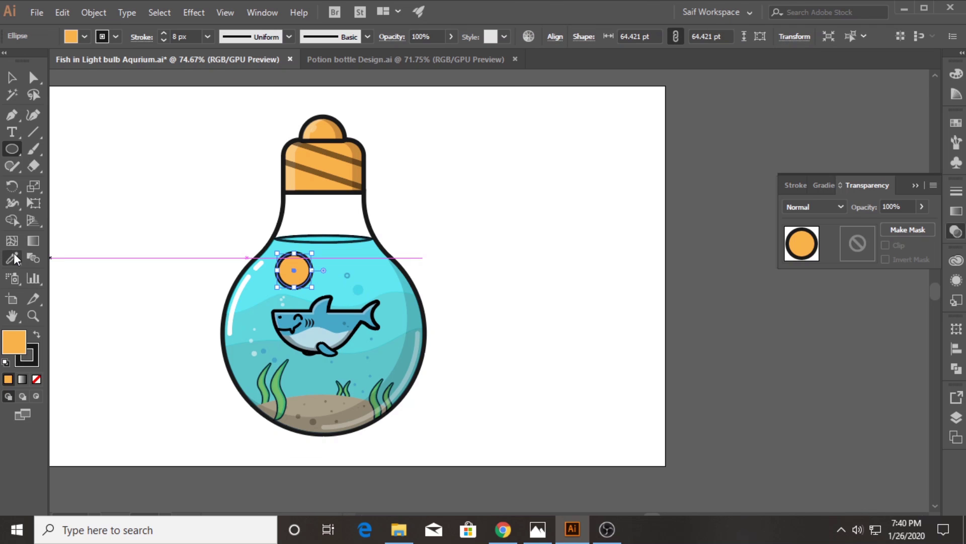
pyautogui.click(12, 258)
pyautogui.click(297, 148)
pyautogui.click(12, 77)
pyautogui.click(145, 244)
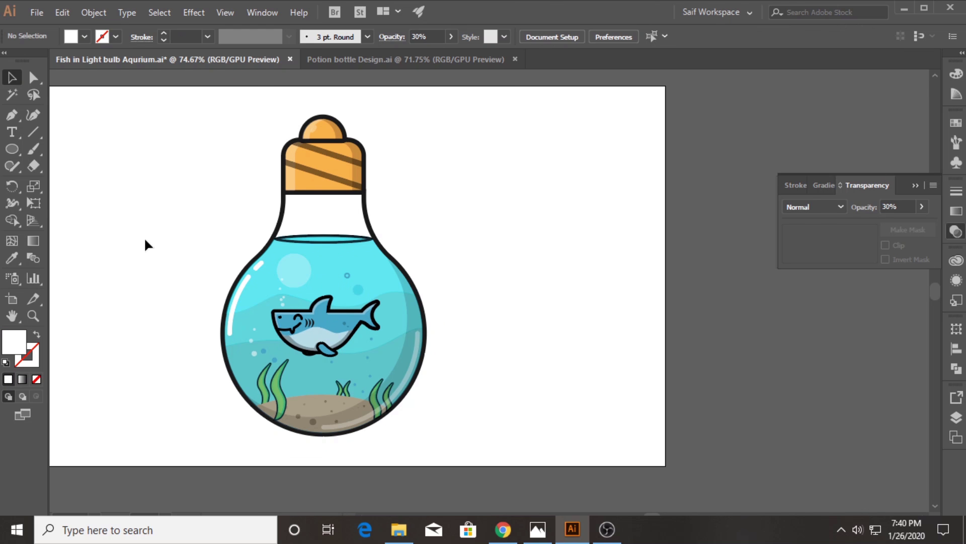
pyautogui.moveTo(298, 282)
pyautogui.mouseDown()
pyautogui.moveTo(289, 278)
pyautogui.moveTo(266, 318)
pyautogui.mouseUp()
# Add a small tilted oval highlight with the same 30% white look left of the shark.
pyautogui.click(12, 149)
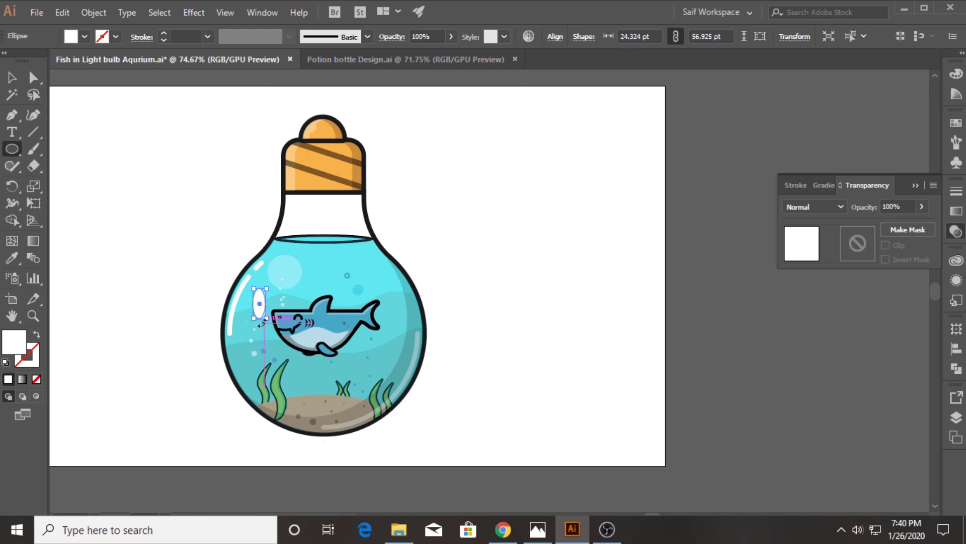
pyautogui.click(12, 258)
pyautogui.click(284, 272)
pyautogui.press('v')
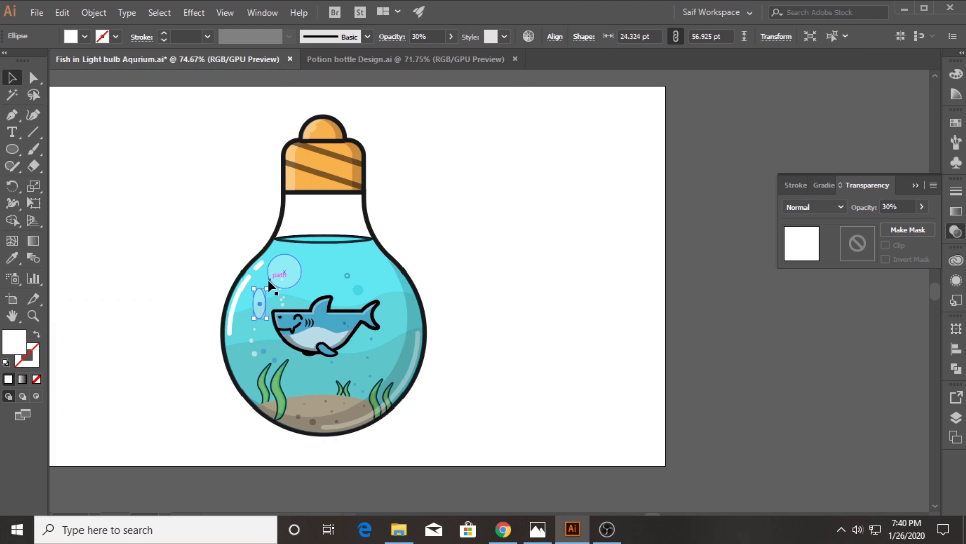
pyautogui.moveTo(269, 284)
pyautogui.mouseDown()
pyautogui.moveTo(275, 297)
pyautogui.moveTo(258, 301)
pyautogui.mouseUp()
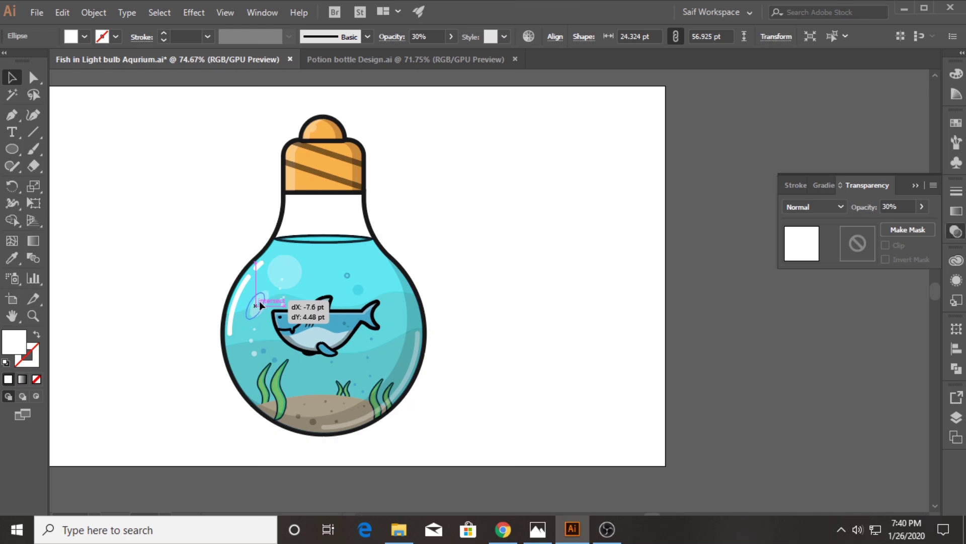
pyautogui.scroll(1, 179, 339)
pyautogui.click(218, 221)
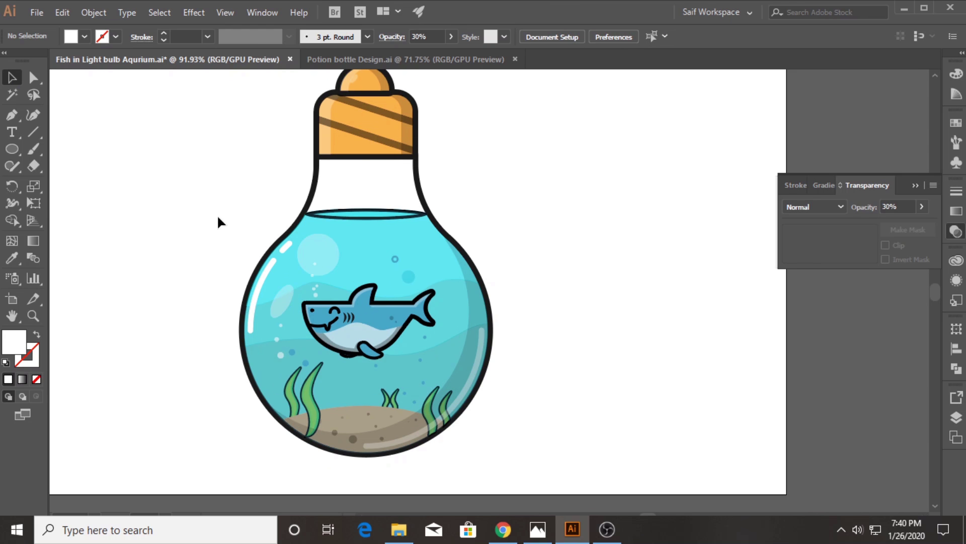
# Save the document and place a first lens flare on the bulb cap.
pyautogui.hotkey('ctrl', 's')
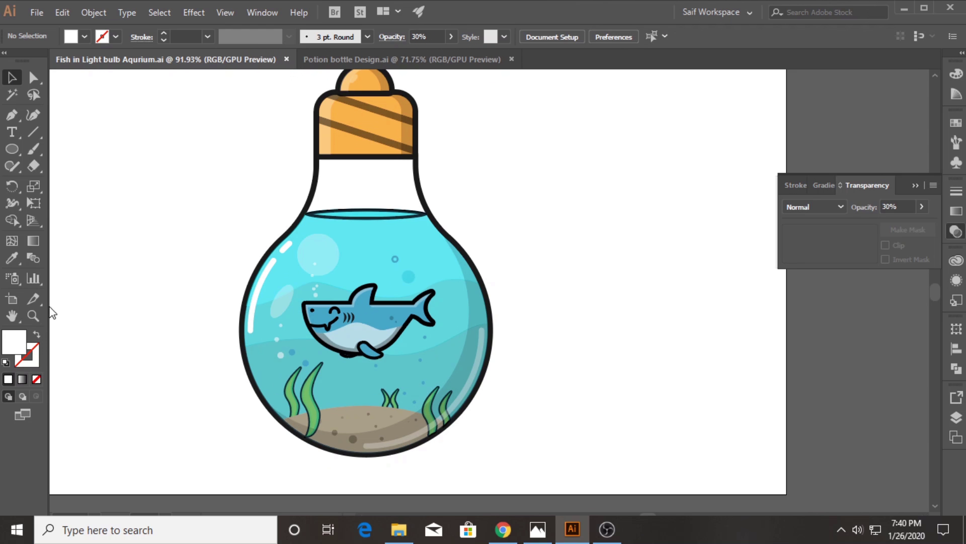
pyautogui.scroll(-1, 396, 222)
pyautogui.scroll(-1, 406, 159)
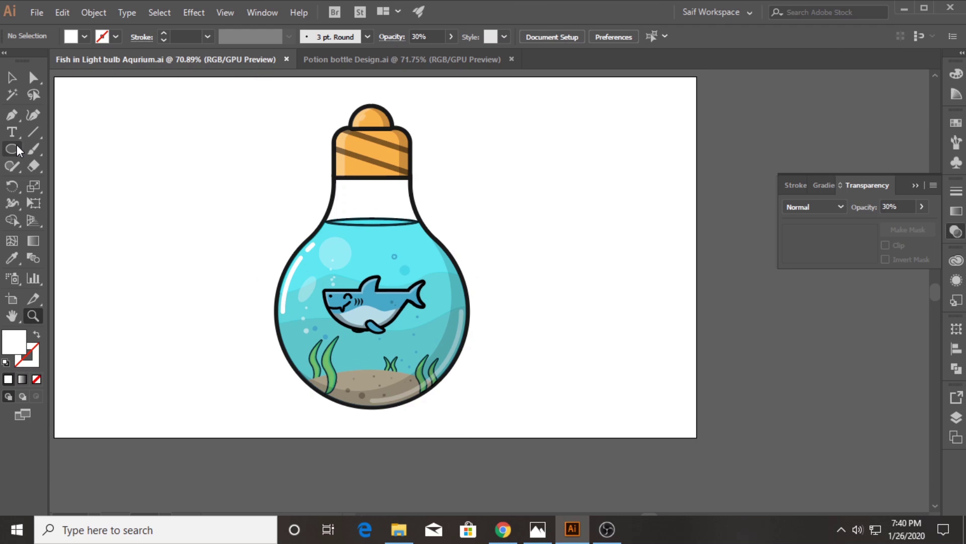
pyautogui.moveTo(17, 144); pyautogui.dragTo(58, 237)
pyautogui.moveTo(345, 135); pyautogui.dragTo(351, 138)
pyautogui.press('v')
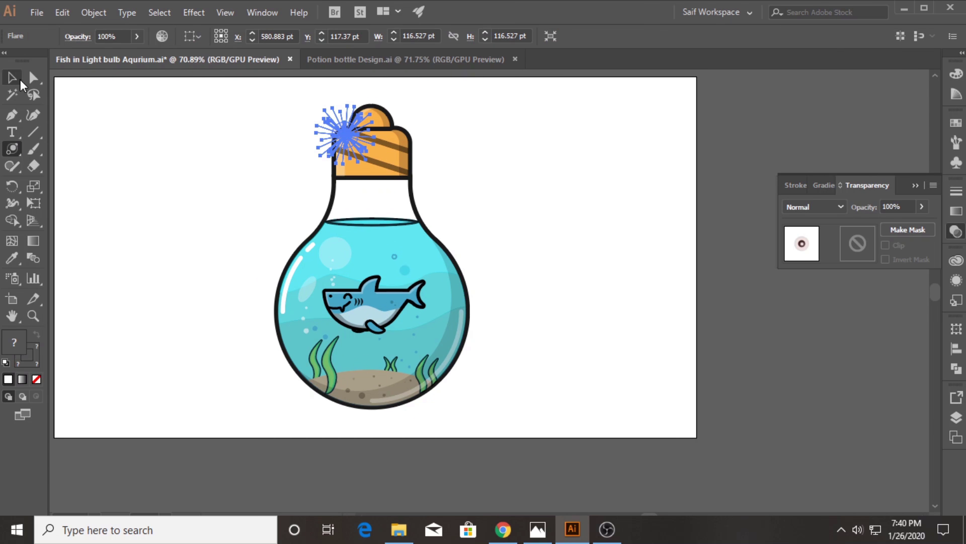
pyautogui.click(228, 202)
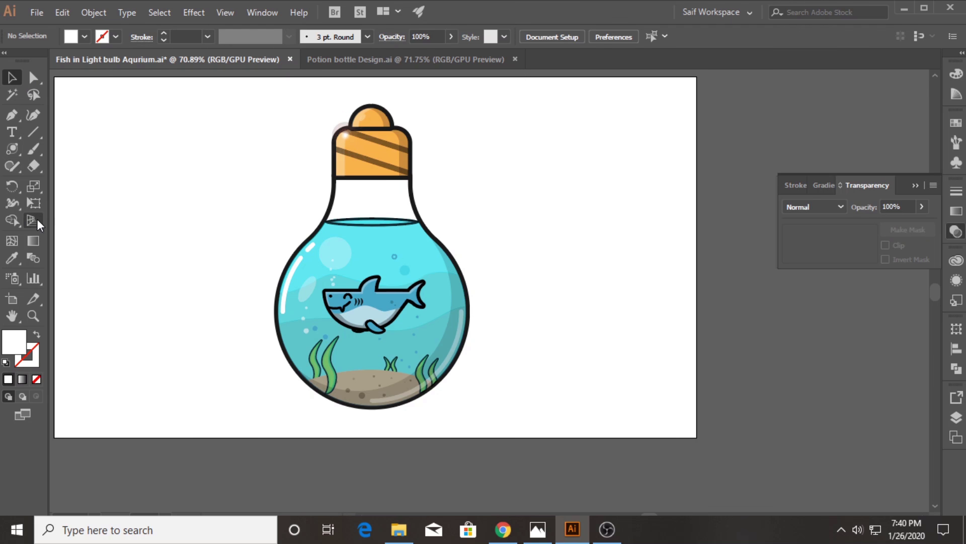
# Draw a lens flare on the glass's upper-left edge and zoom out to the artboard.
pyautogui.click(10, 148)
pyautogui.moveTo(325, 233); pyautogui.dragTo(342, 250)
pyautogui.press('v')
pyautogui.click(61, 315)
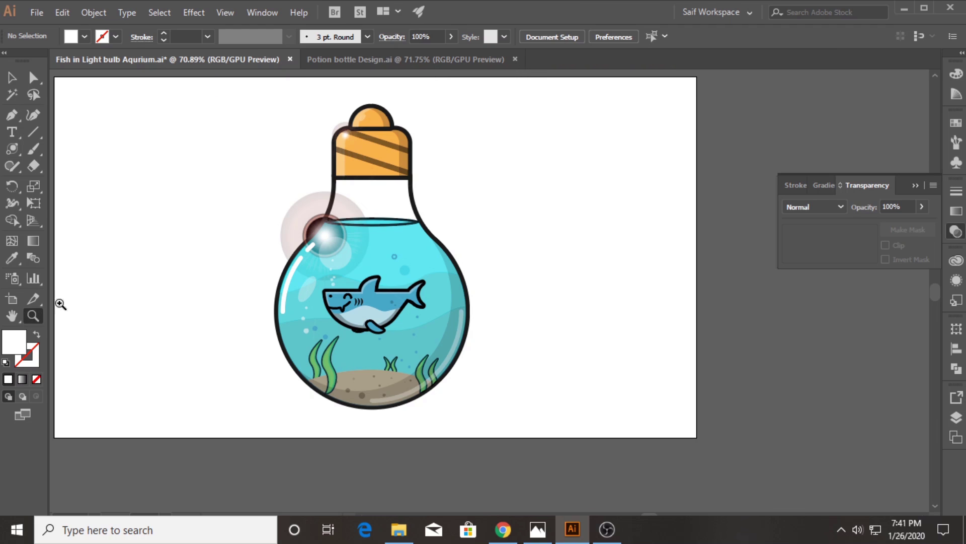
pyautogui.moveTo(245, 224); pyautogui.dragTo(175, 210)
# Draw a white rectangle covering the artboard and send it to the back.
pyautogui.press('v')
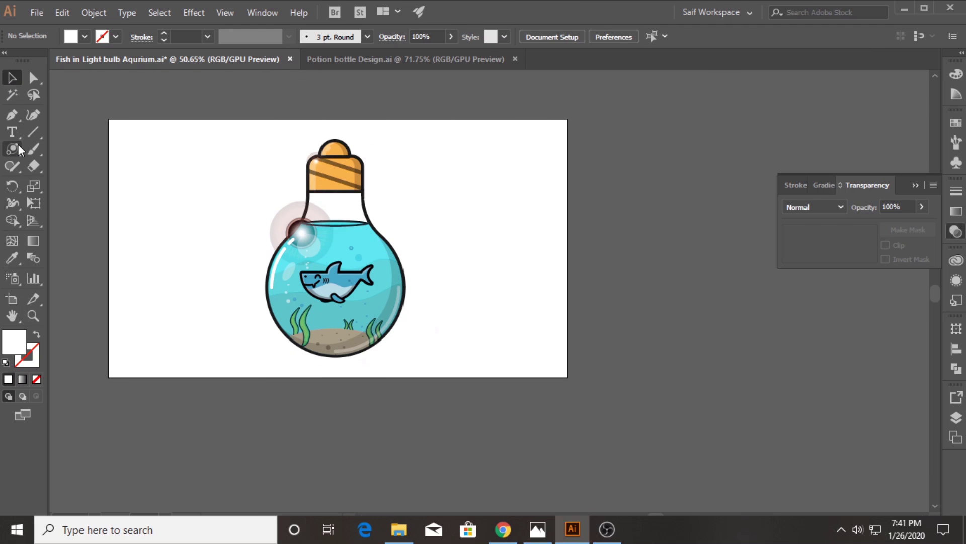
pyautogui.click(18, 149)
pyautogui.click(50, 146)
pyautogui.moveTo(108, 120); pyautogui.dragTo(567, 377)
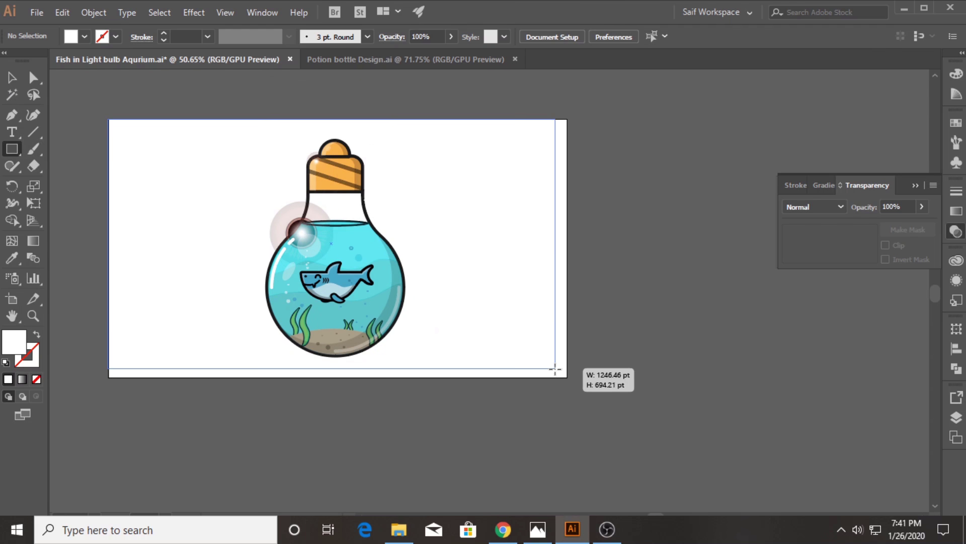
pyautogui.click(11, 76)
pyautogui.rightClick(275, 220)
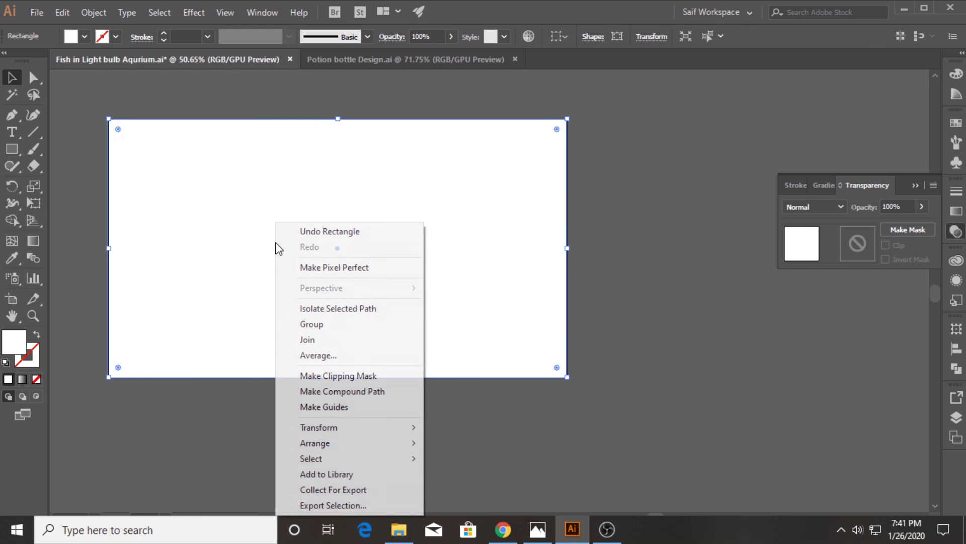
pyautogui.click(490, 490)
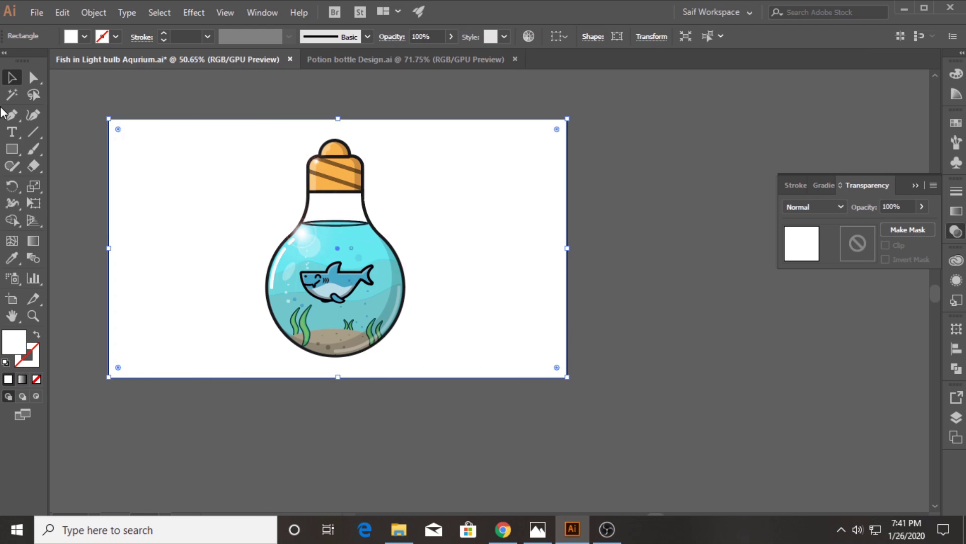
# Zoom in on the artboard to review the finished bulb.
pyautogui.click(256, 87)
pyautogui.click(33, 315)
pyautogui.click(430, 312)
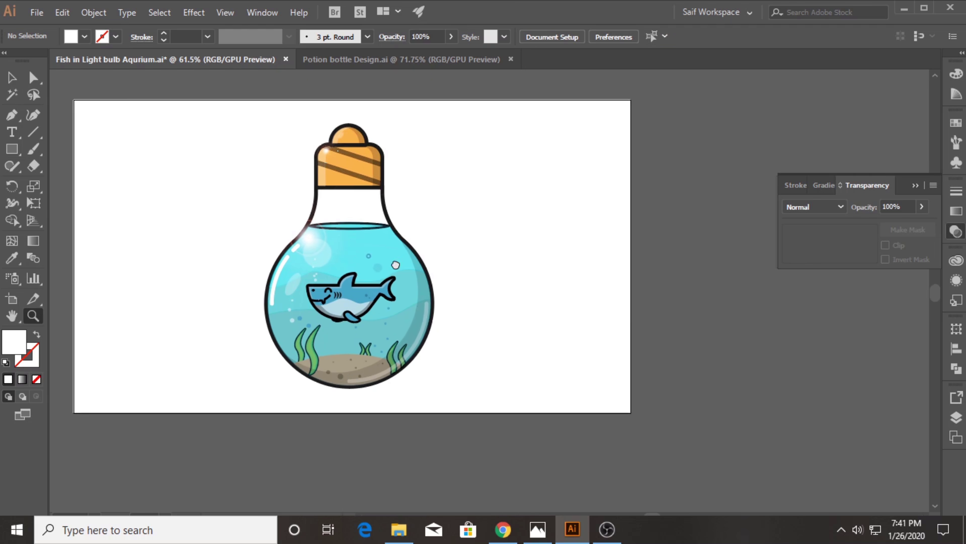
pyautogui.scroll(1, 222, 89)
pyautogui.press('v')
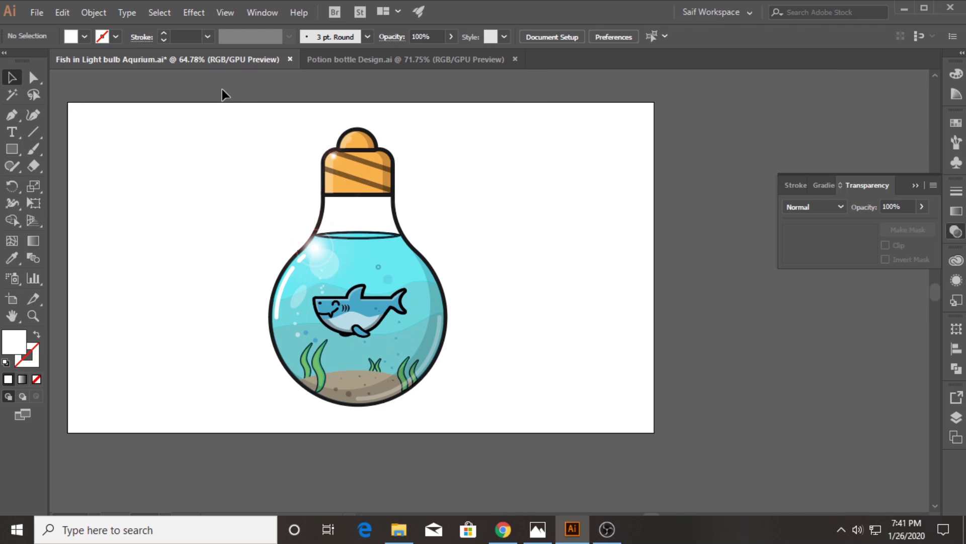